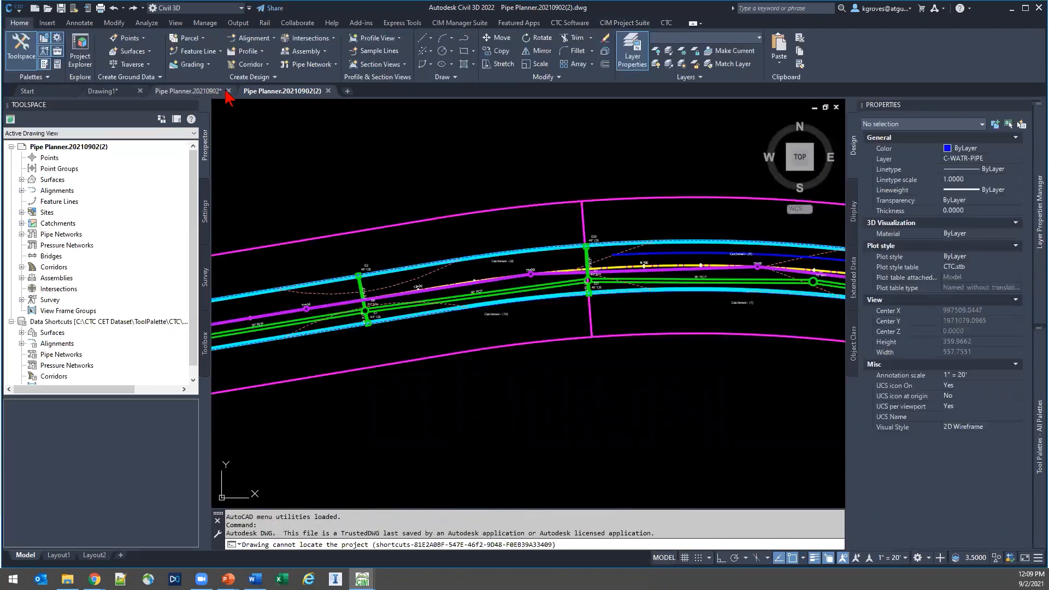
Close the older Pipe Planner.20210902 drawing, leaving Pipe Planner.20210902(2) open.
left_click(228, 91)
key("Return")
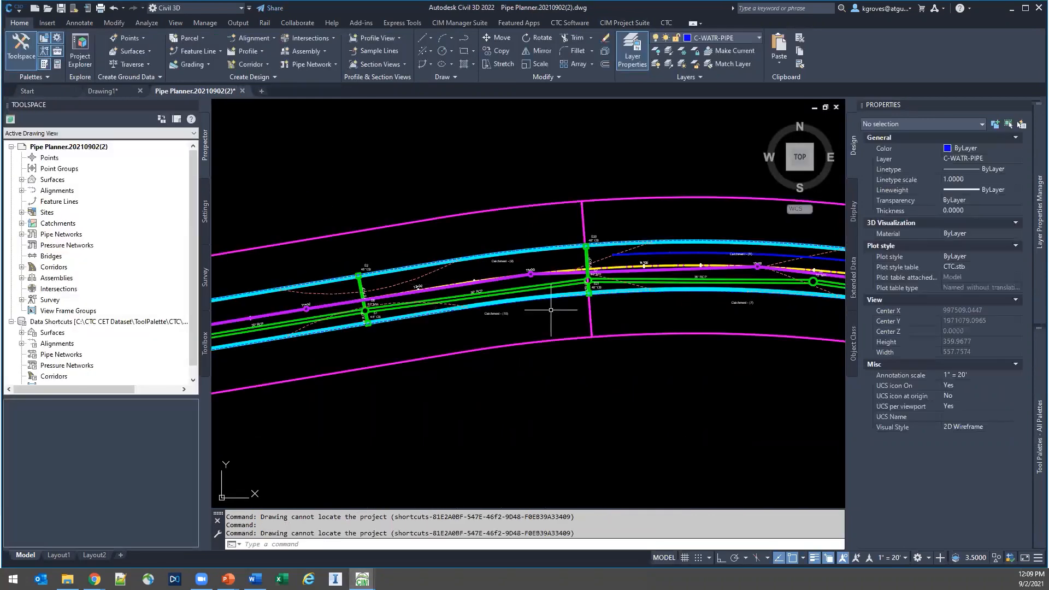
Examine the road's pipe networks, catch basins and catchments in plan, together with the storm profile view below.
scroll(555, 365, "down", 4)
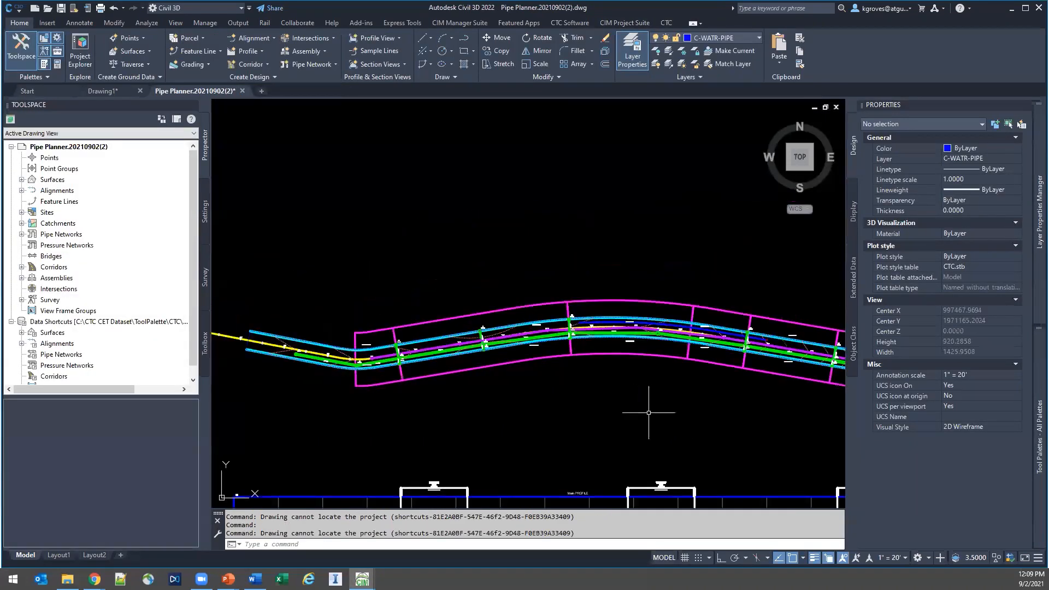
mouse_move(566, 360)
middle_mouse_down()
mouse_move(538, 295)
mouse_move(604, 307)
middle_mouse_up()
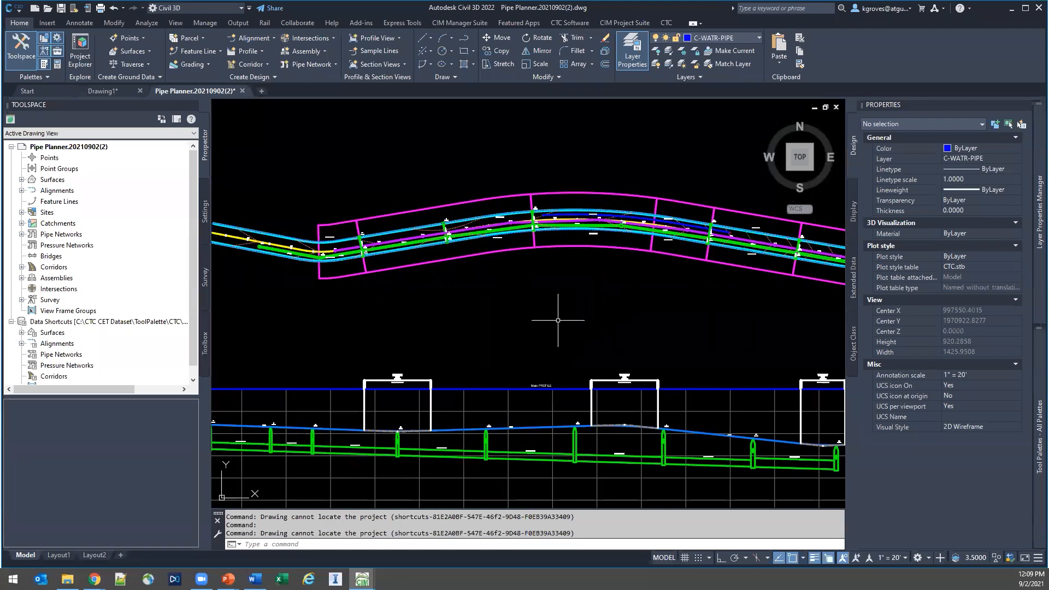
middle_click_drag(349, 299, 424, 315)
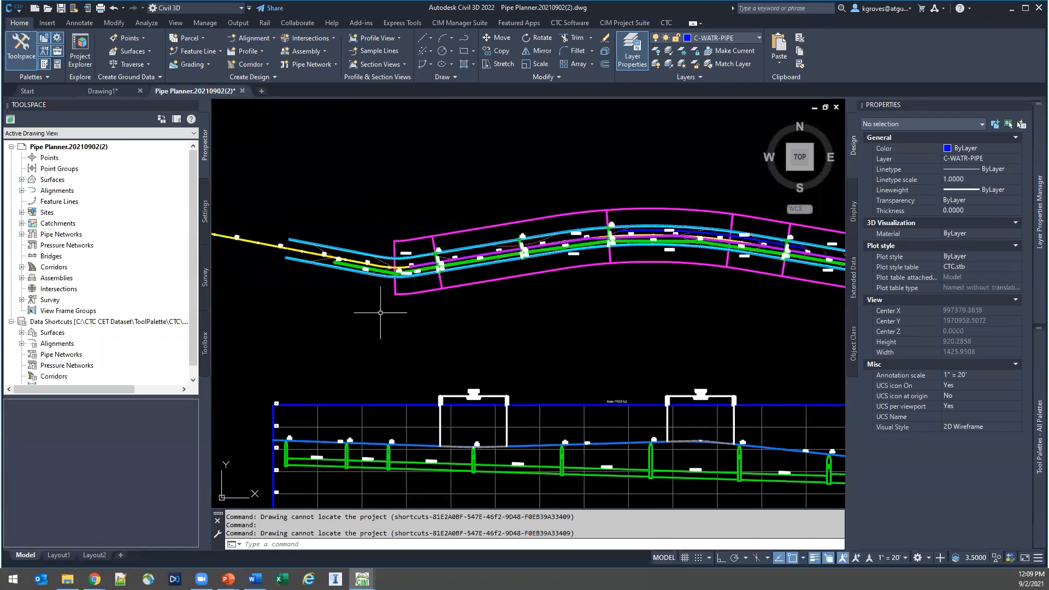
scroll(343, 280, "up", 2)
scroll(346, 284, "down", 2)
scroll(488, 316, "down", 1)
middle_click_drag(468, 312, 416, 296)
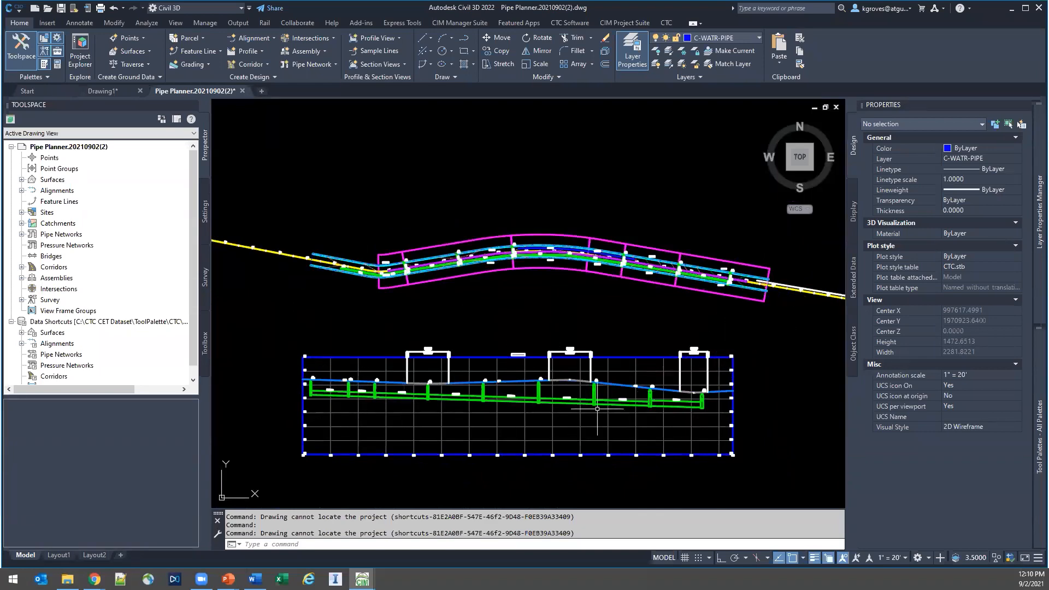
scroll(396, 248, "up", 6)
scroll(396, 248, "up", 6)
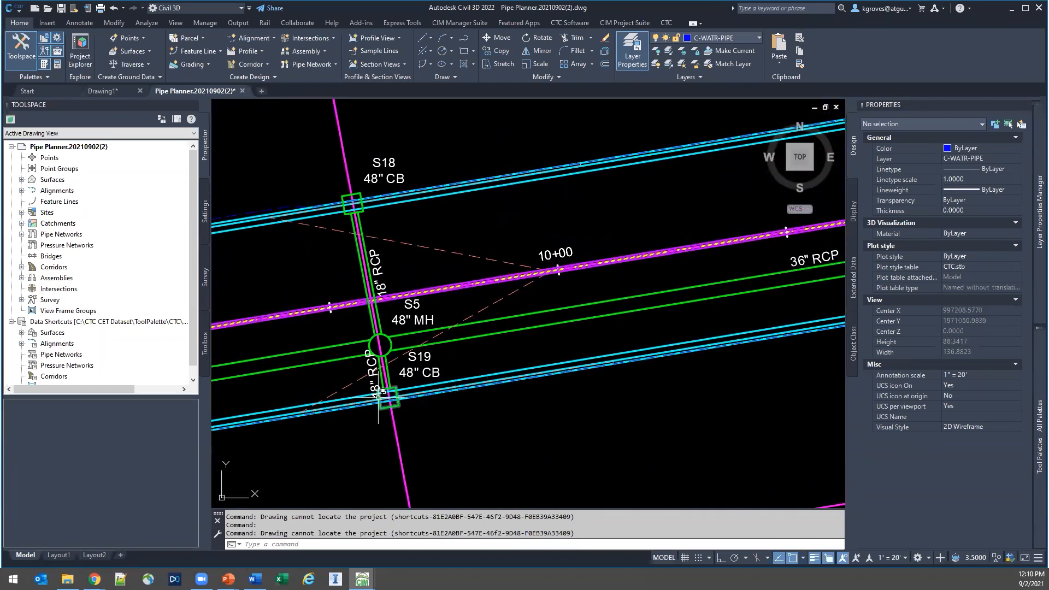
scroll(378, 397, "down", 2)
middle_click_drag(599, 408, 274, 407)
middle_click_drag(622, 388, 306, 394)
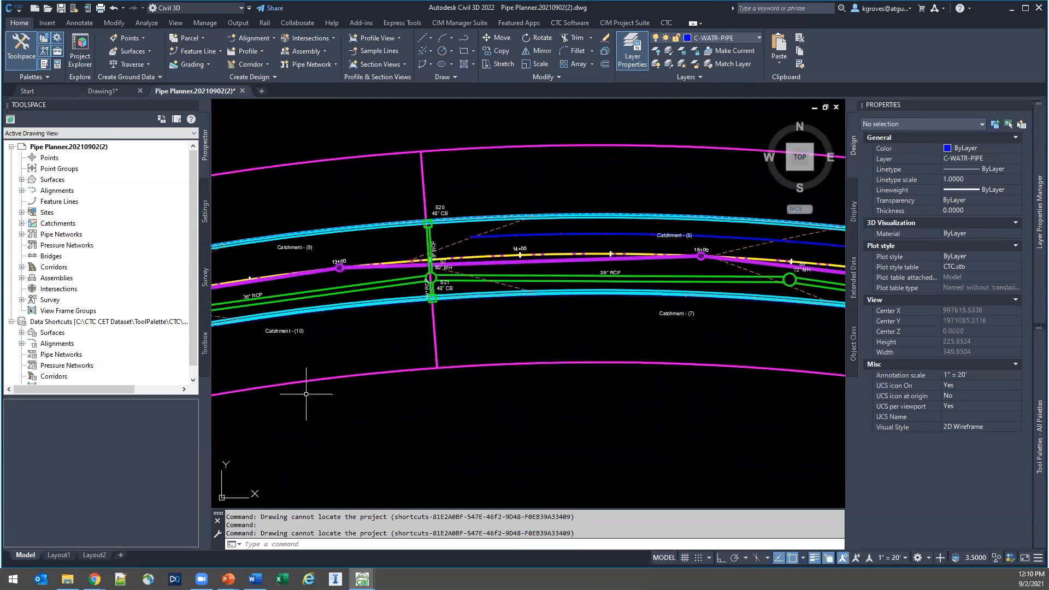
scroll(305, 394, "down", 4)
middle_click_drag(405, 390, 524, 304)
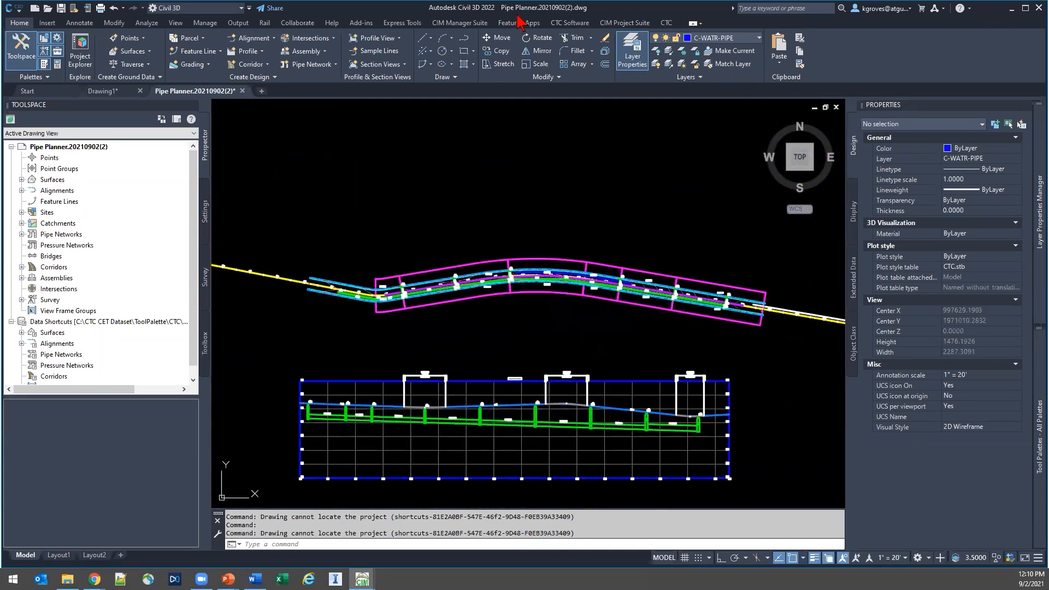
Start CTC's Pipe Planner in Edit/Export Pipe Networks mode.
left_click(627, 24)
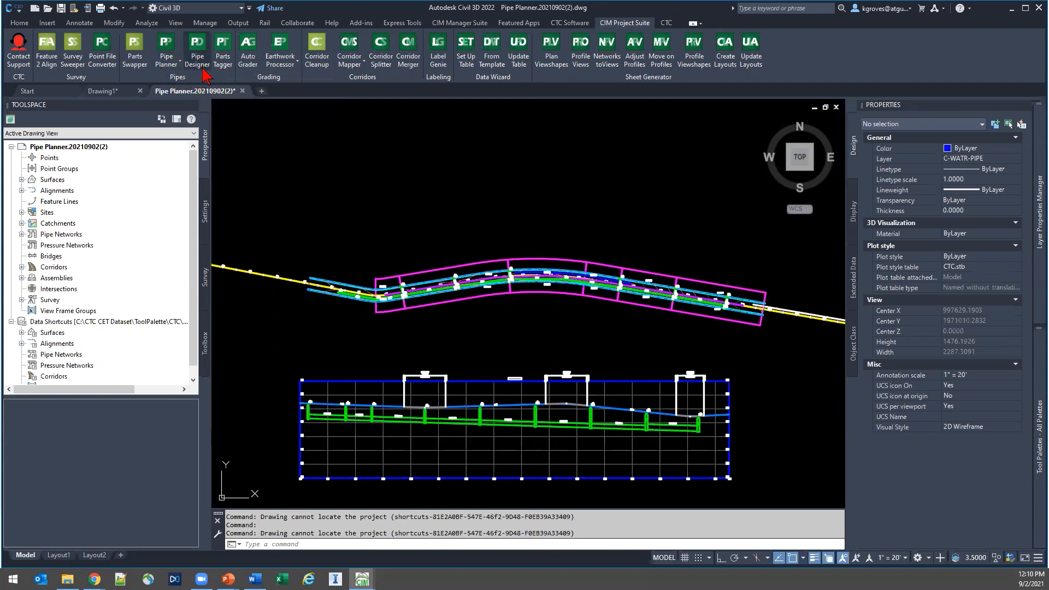
left_click(221, 69)
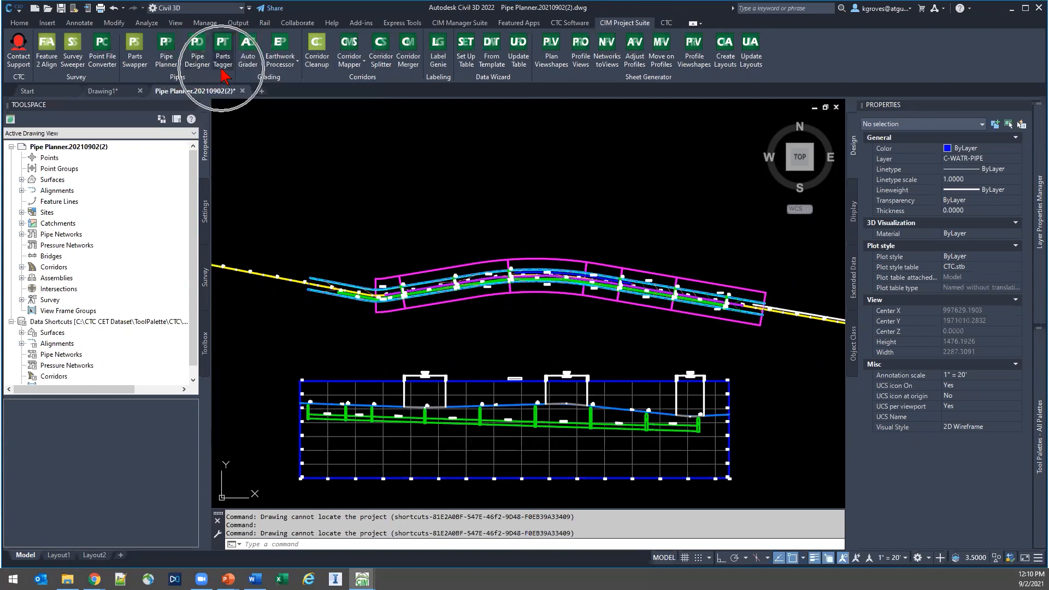
key("ctrl")
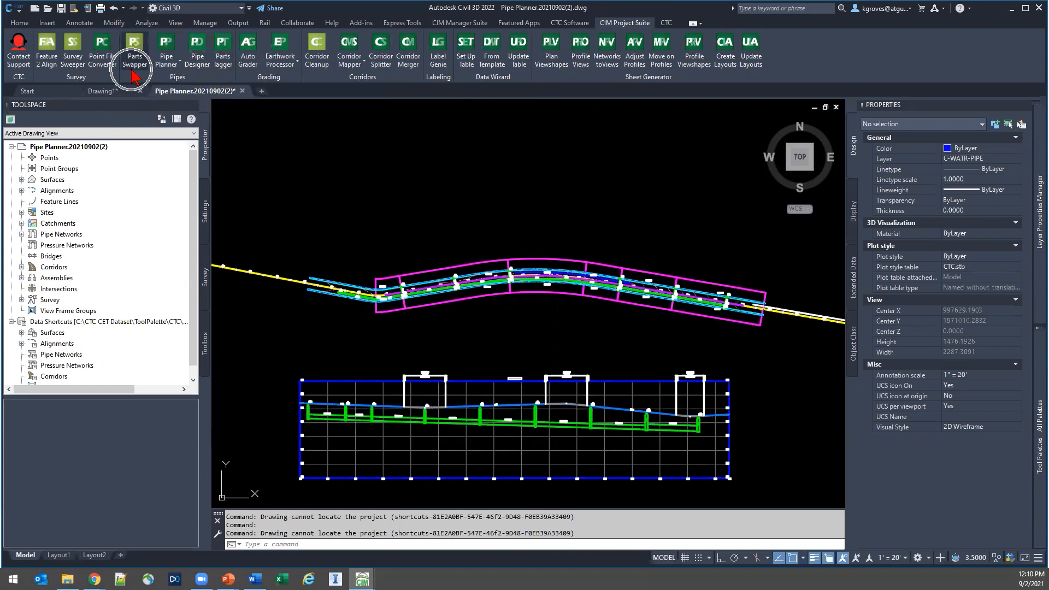
left_click(165, 68)
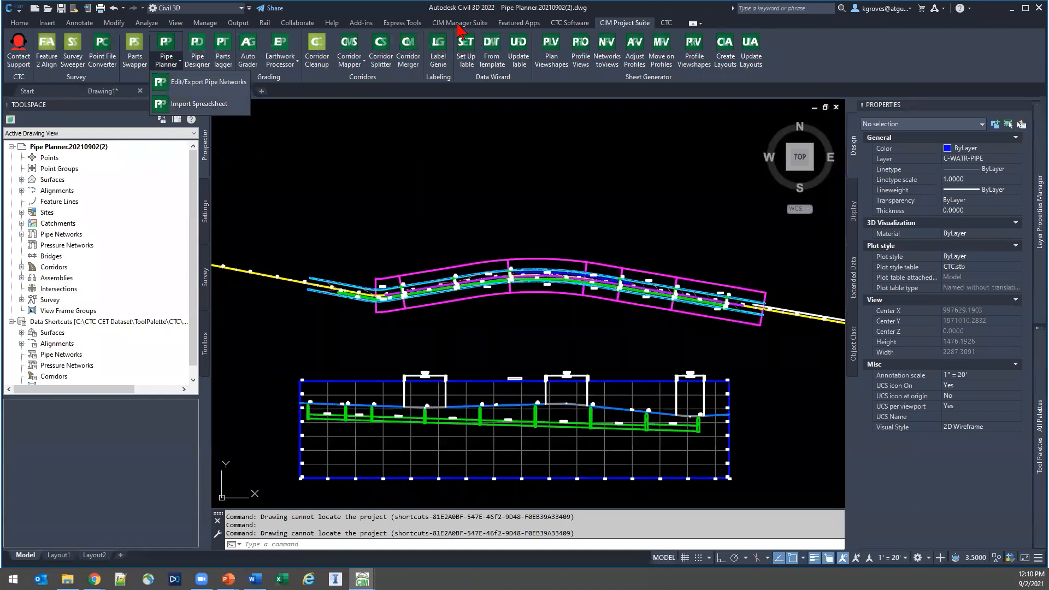
left_click(211, 87)
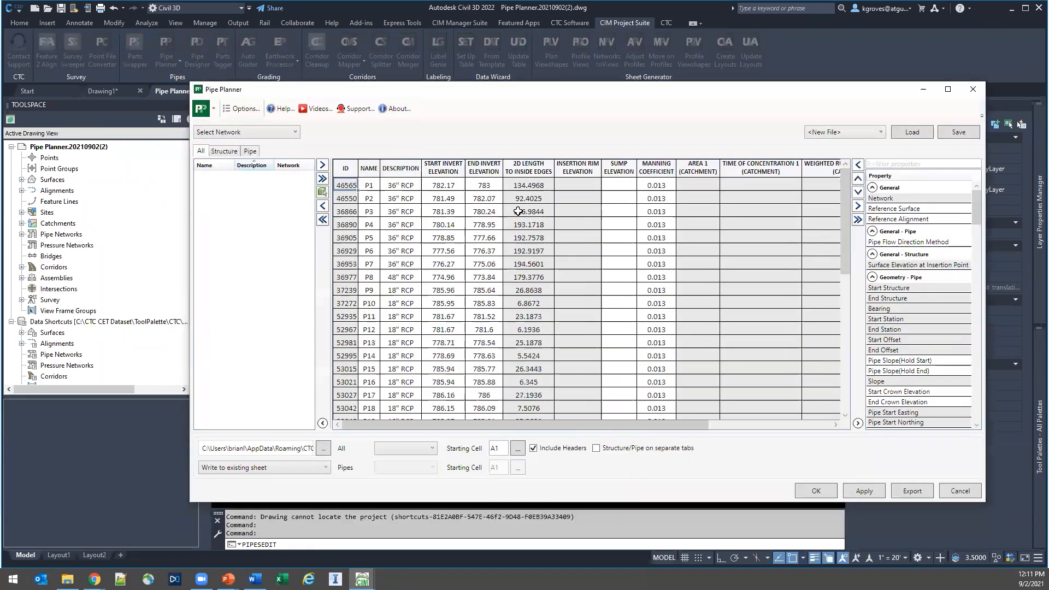
Review the pipe rows in the Pipe Planner table and the list of saved table templates.
scroll(491, 273, "down", 3)
scroll(504, 277, "up", 3)
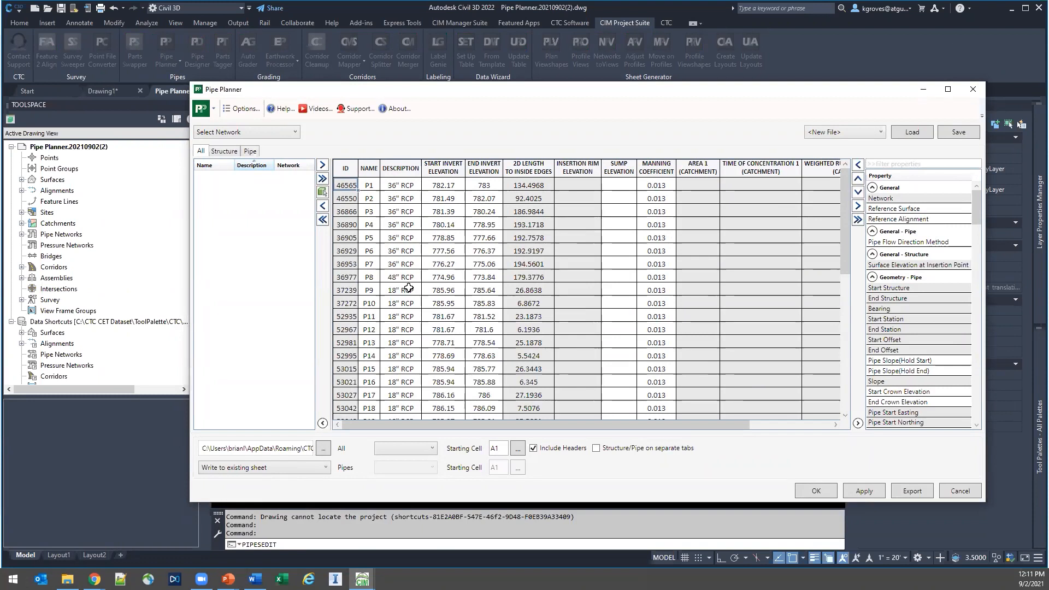
left_click(863, 133)
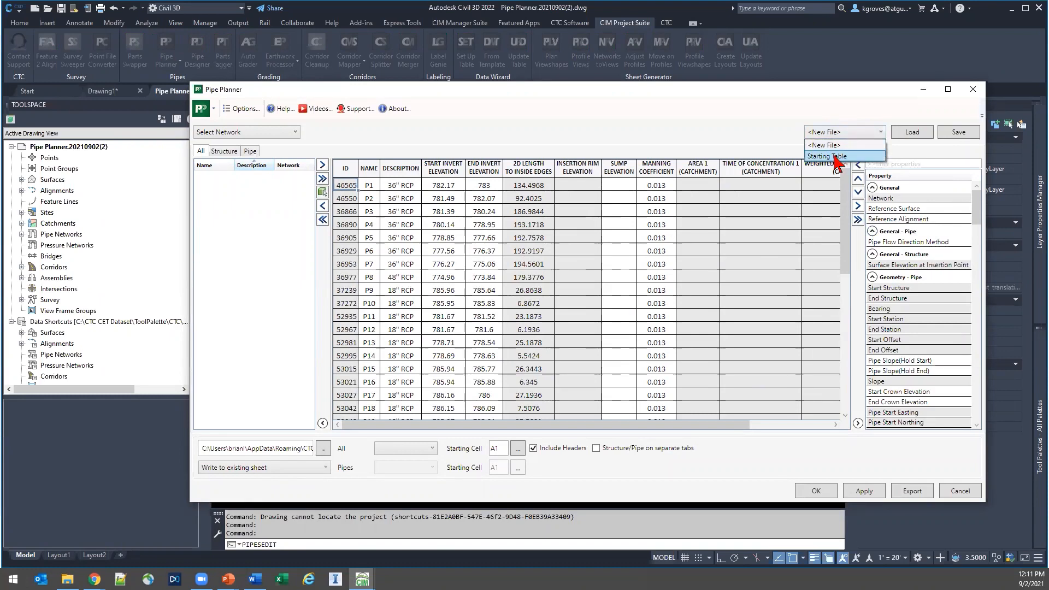
Check the Pipe Planner templates path in the options and leave the settings without saving.
left_click(240, 109)
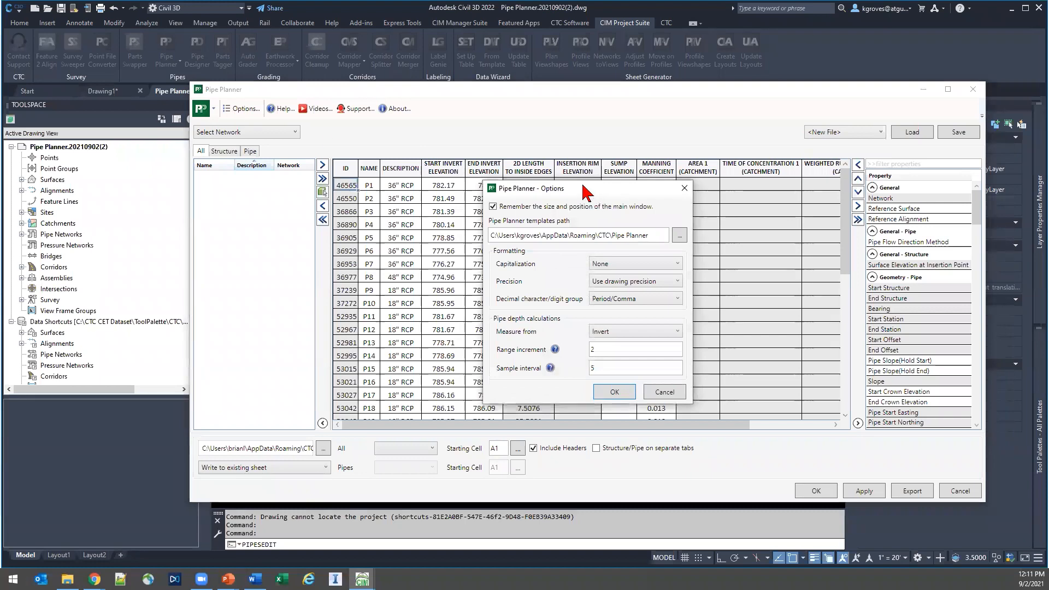
left_click_drag(582, 189, 308, 113)
left_click(268, 159)
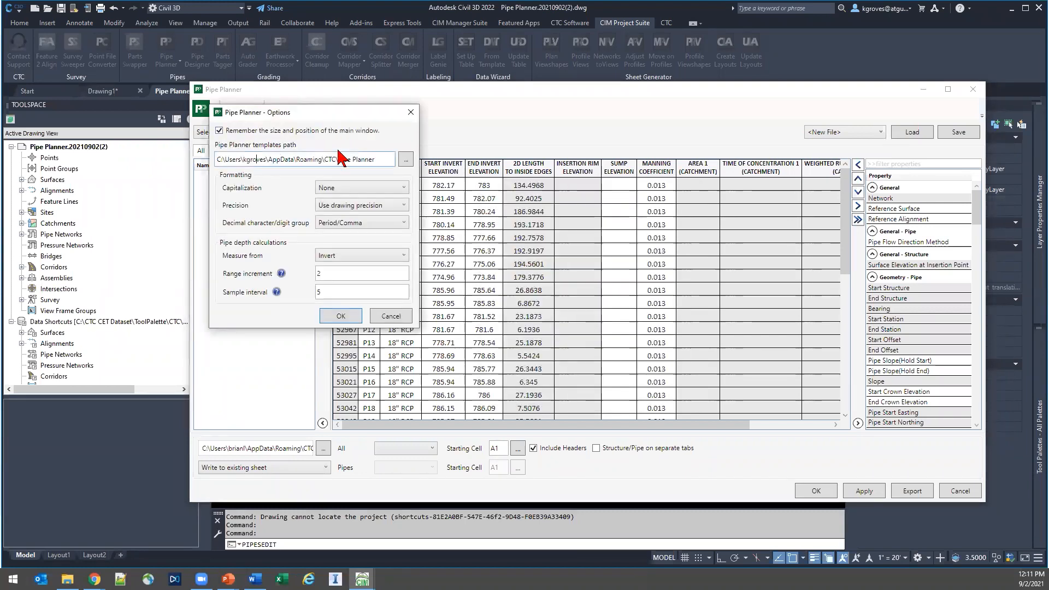
left_click_drag(386, 158, 182, 160)
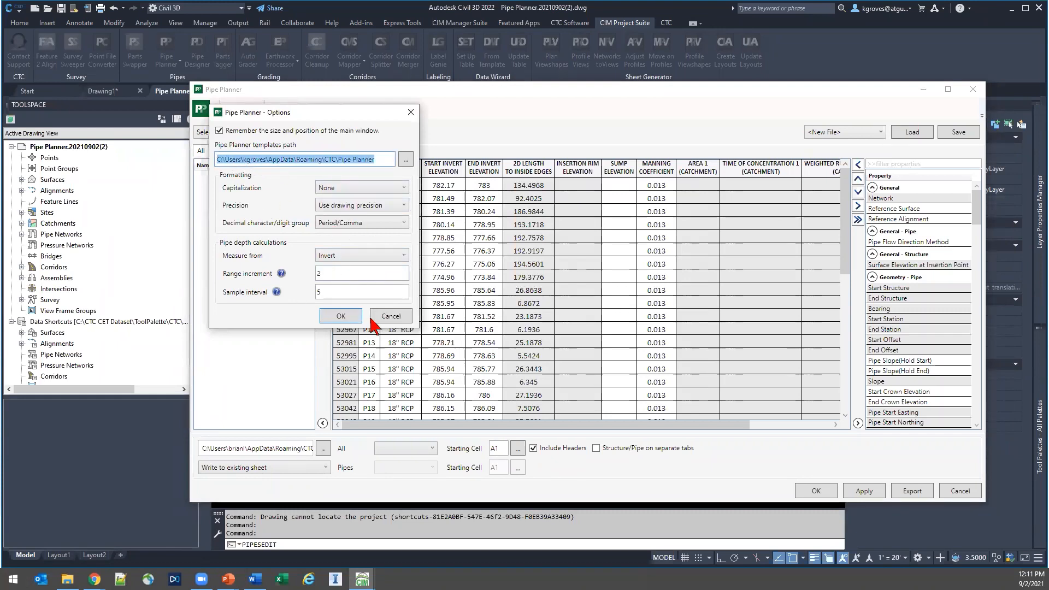
left_click(388, 317)
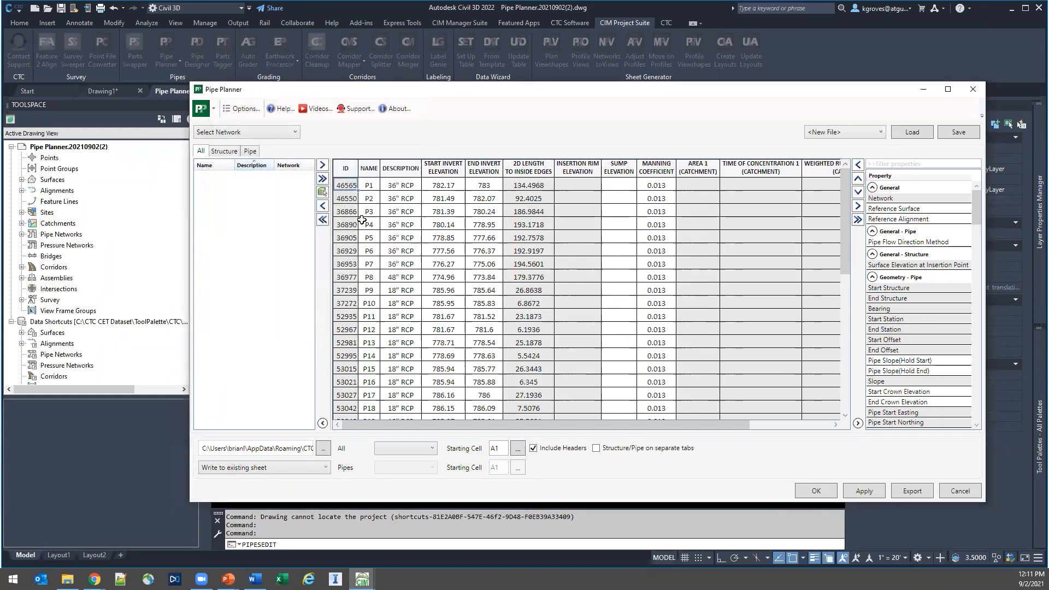
Clear all parts and property columns from the middle table and filter the parts list by structures, then by pipes.
left_click(323, 219)
left_click(858, 219)
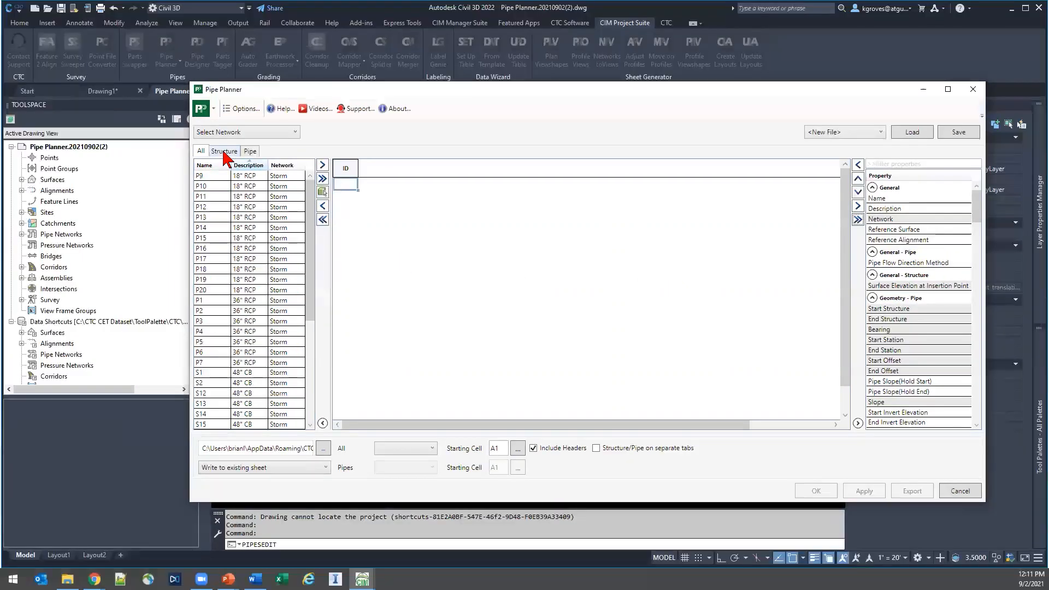
left_click(224, 153)
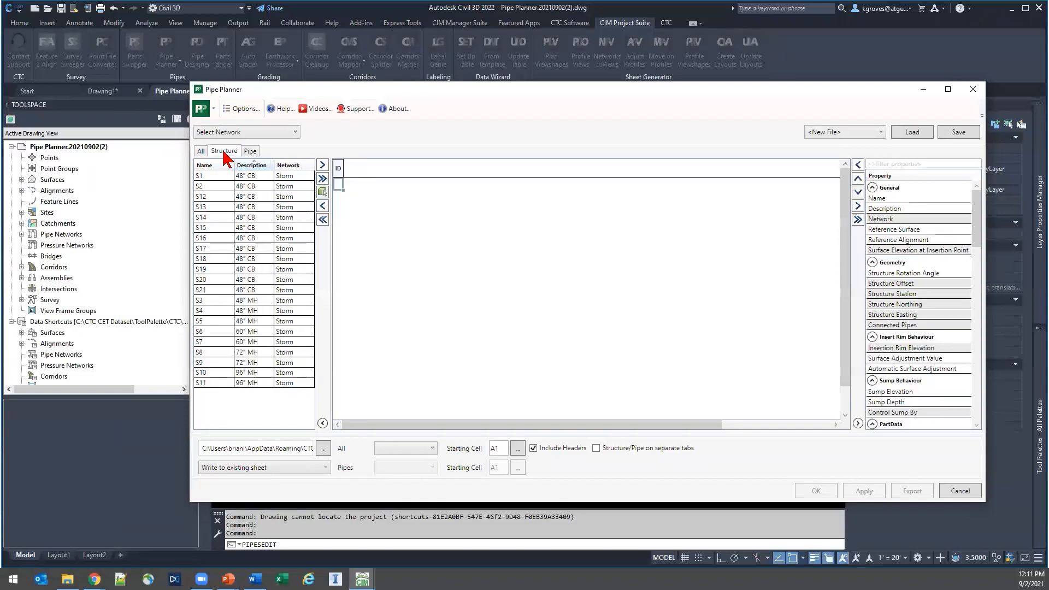
left_click(251, 152)
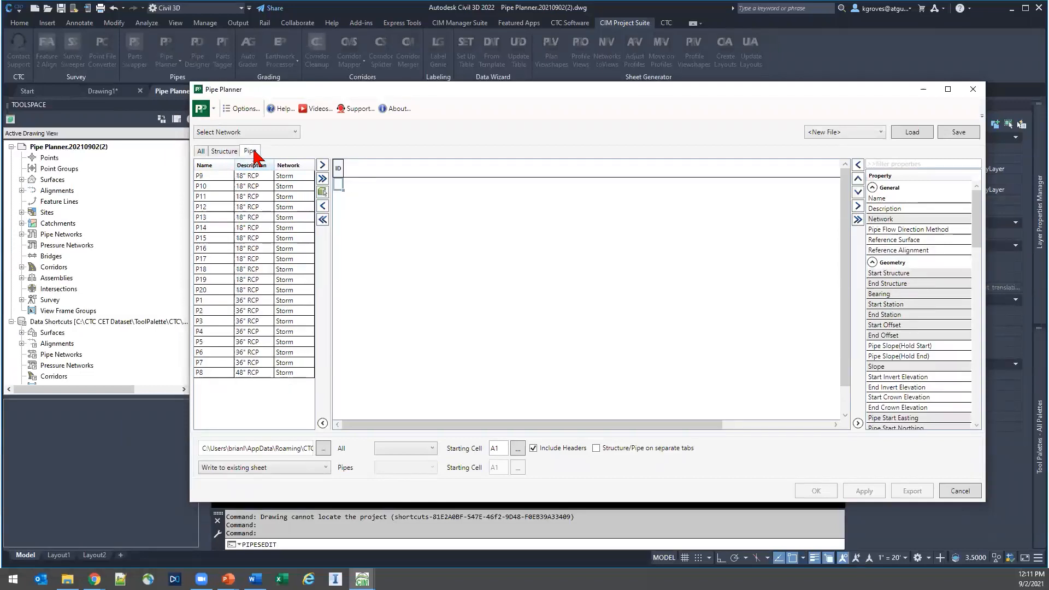
Include the Sanitary network in the parts list alongside Storm and remove it again.
left_click(274, 134)
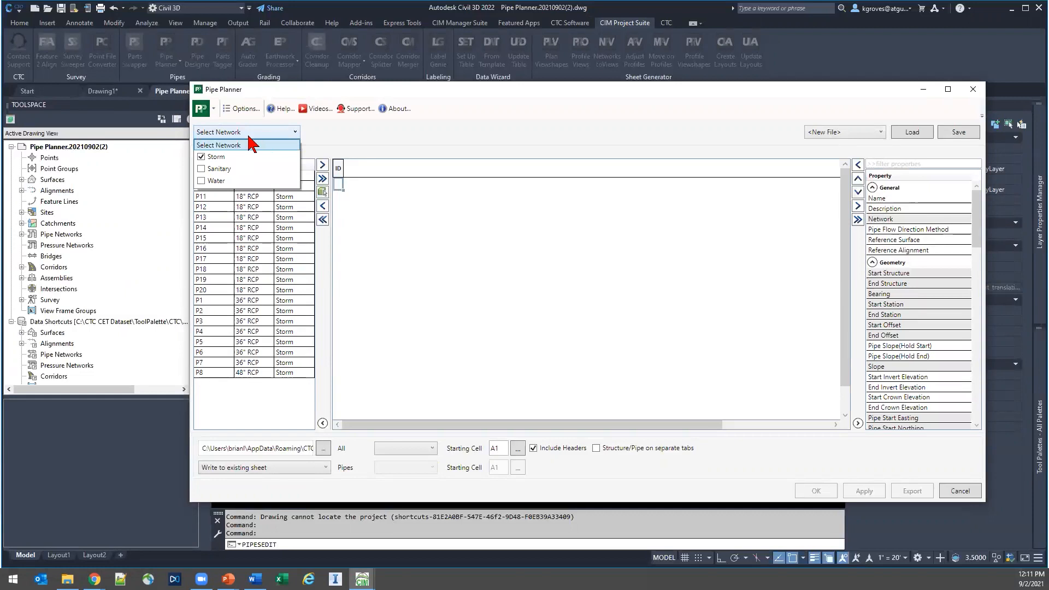
left_click(210, 168)
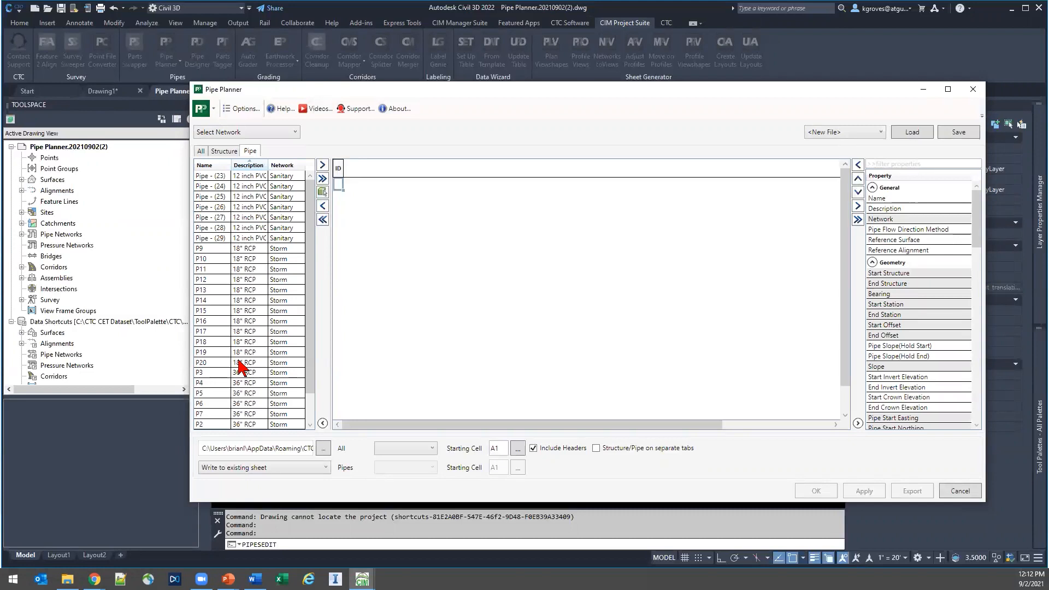
left_click(208, 176)
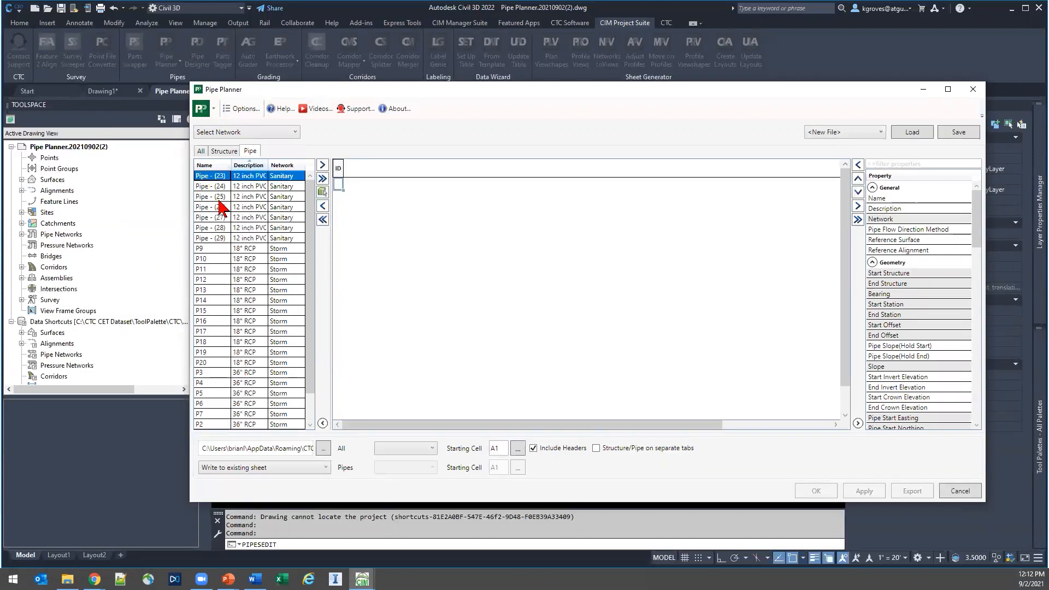
left_click(232, 132)
left_click(202, 168)
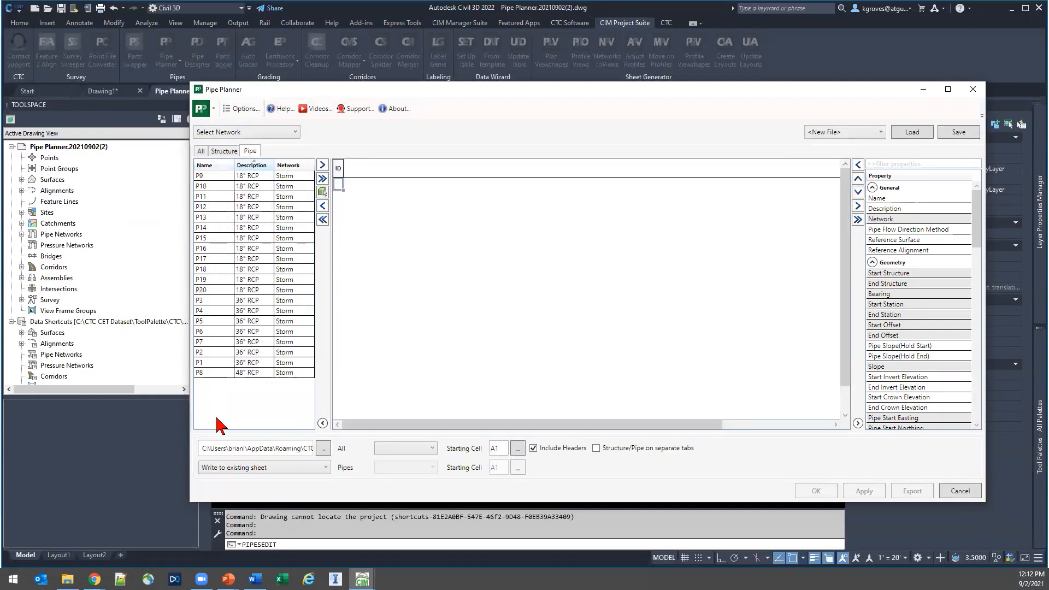
View the Storm network's structures alone, then list all of its parts together.
left_click(229, 152)
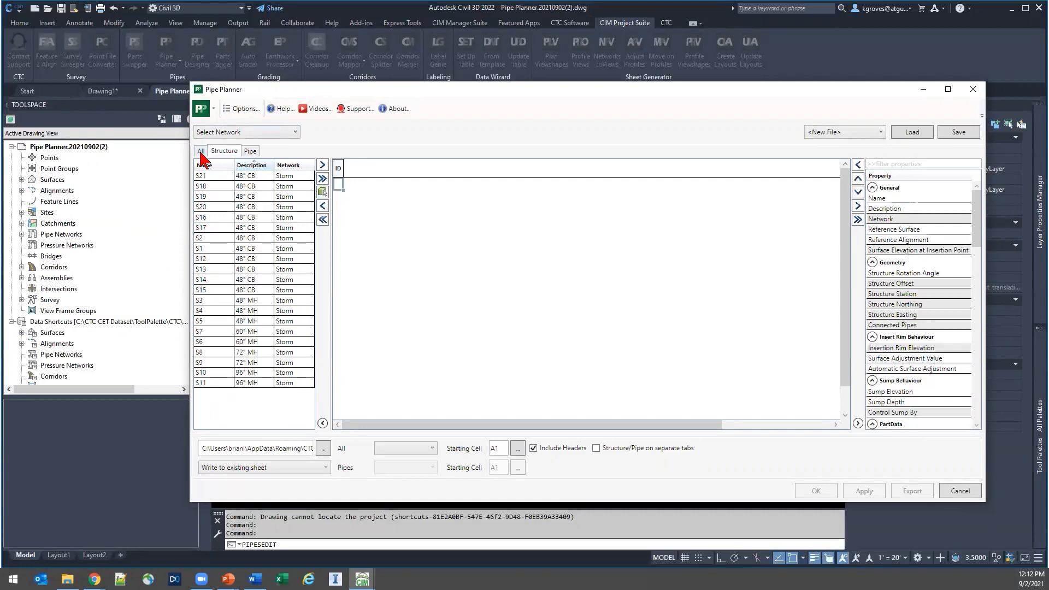
left_click(205, 155)
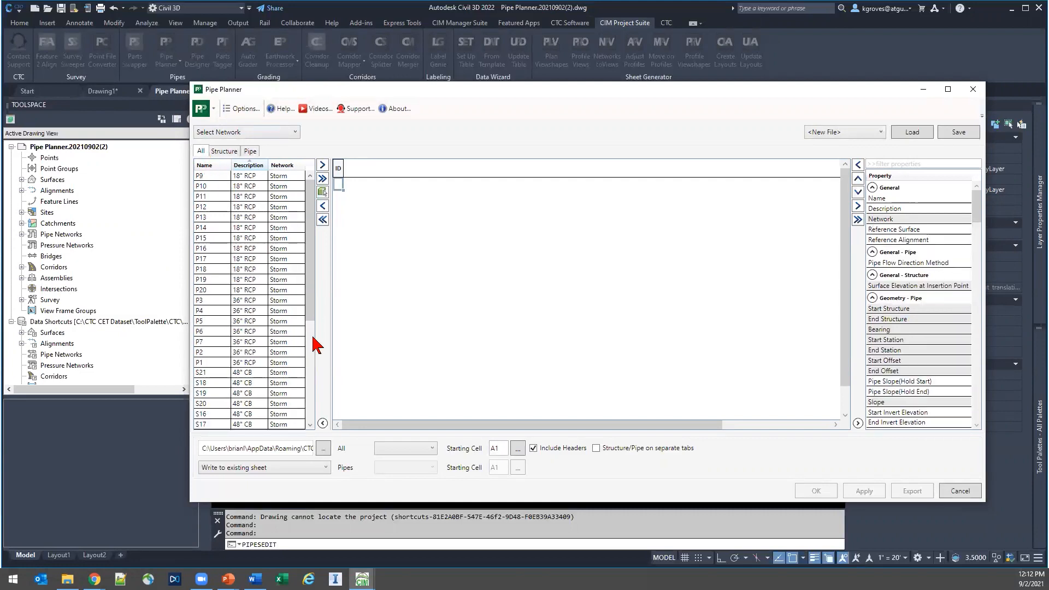
key("ctrl+1")
scroll(264, 217, "down", 8)
left_click_drag(264, 217, 205, 203)
left_click_drag(309, 232, 322, 167)
mouse_move(276, 304)
left_mouse_down()
mouse_move(397, 304)
mouse_move(375, 327)
left_mouse_up()
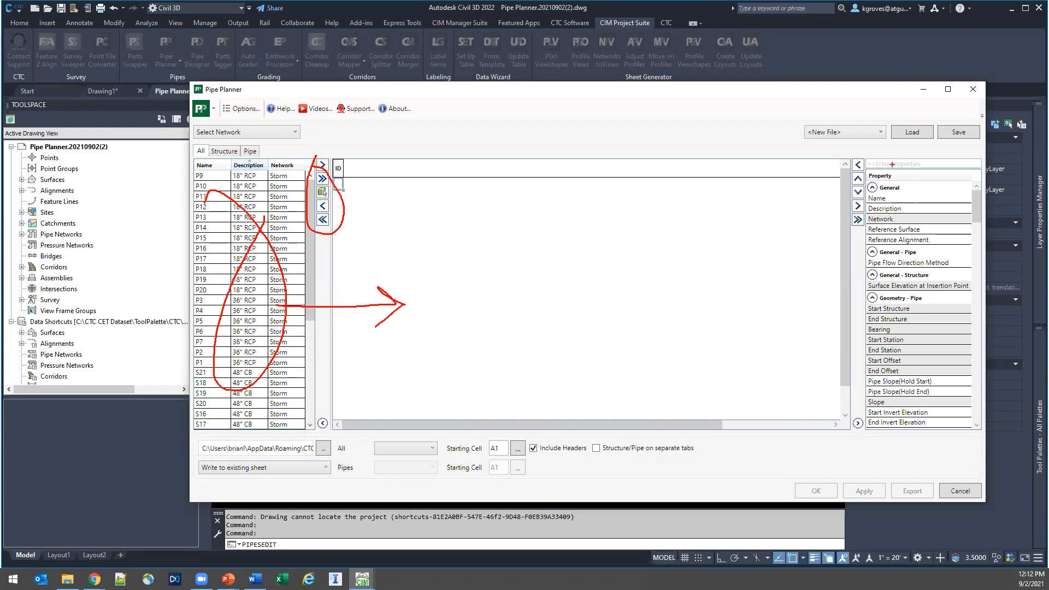
mouse_move(923, 163)
left_mouse_down()
mouse_move(850, 338)
mouse_move(953, 418)
mouse_move(892, 200)
left_mouse_up()
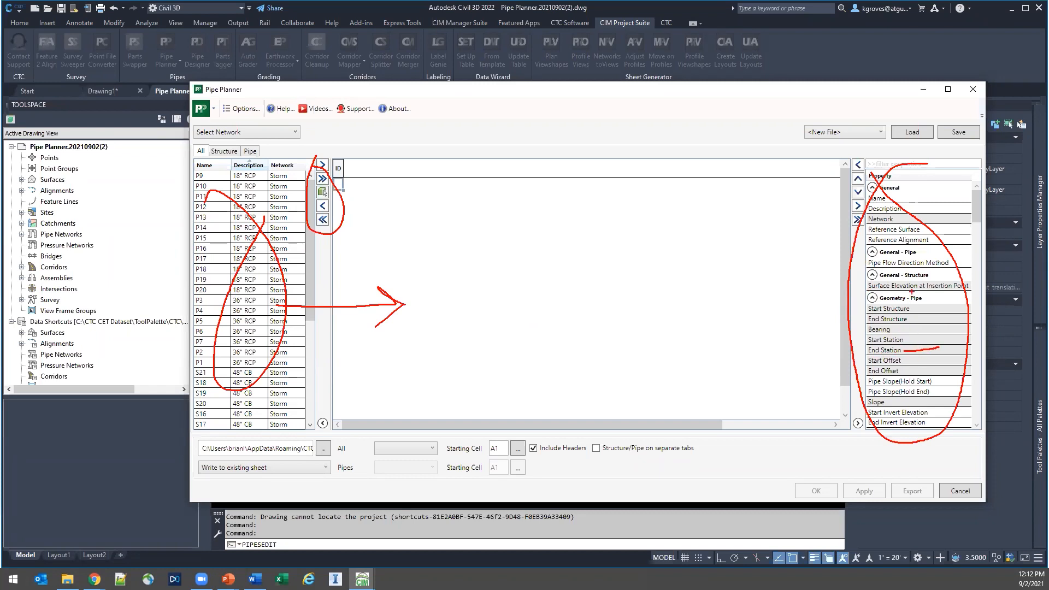
mouse_move(890, 211)
left_mouse_down()
mouse_move(798, 119)
mouse_move(634, 166)
left_mouse_up()
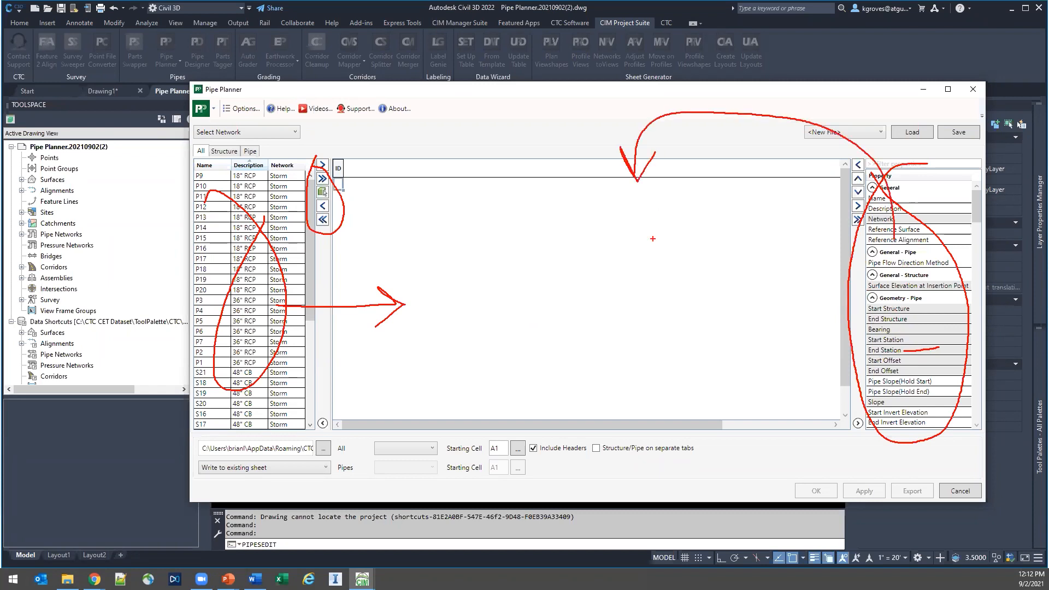
mouse_move(544, 261)
left_mouse_down()
mouse_move(503, 285)
mouse_move(678, 294)
left_mouse_up()
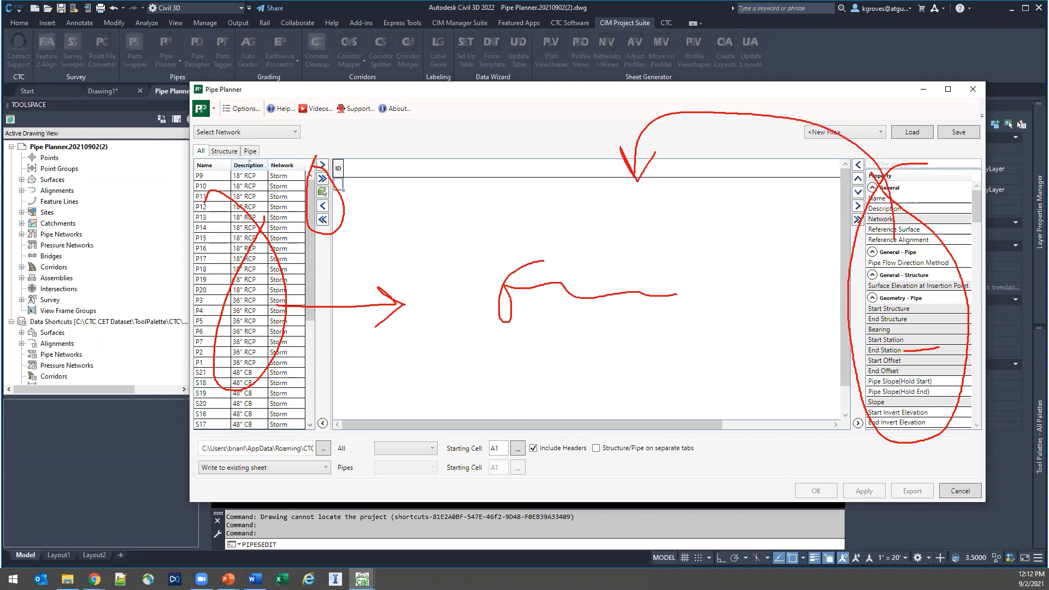
left_click_drag(571, 351, 707, 347)
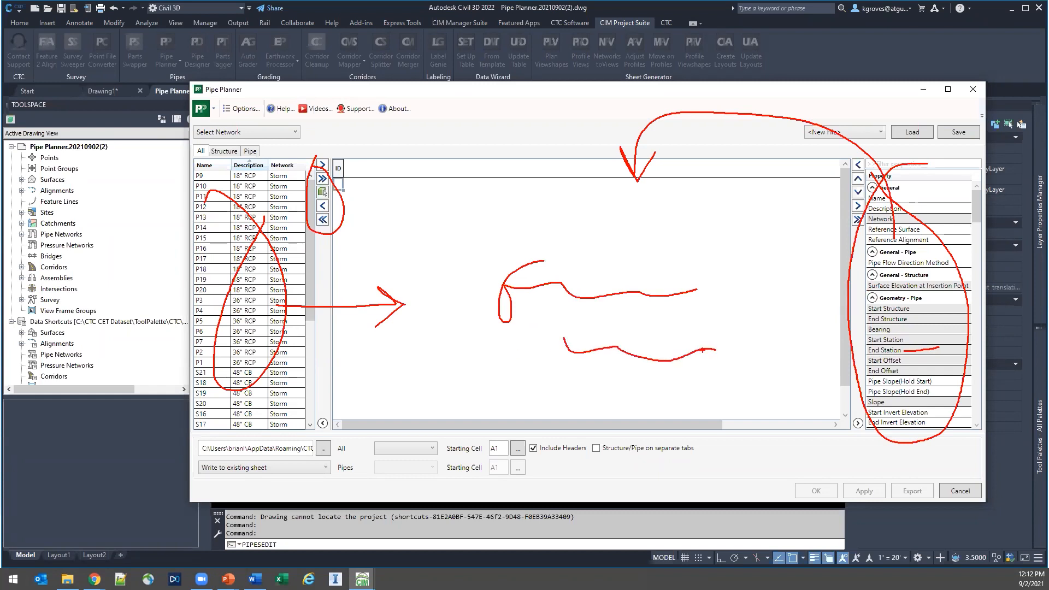
key("Escape")
Look over the remaining storm parts in the list and move the Pipe Planner window aside to uncover the drawing.
scroll(252, 249, "down", 6)
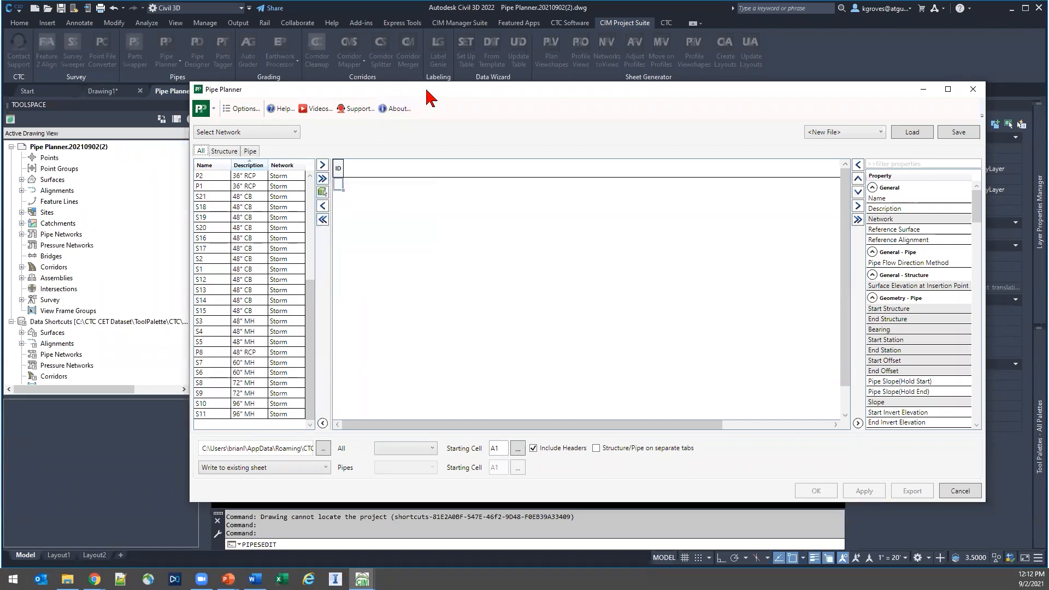
left_click_drag(429, 91, 568, 72)
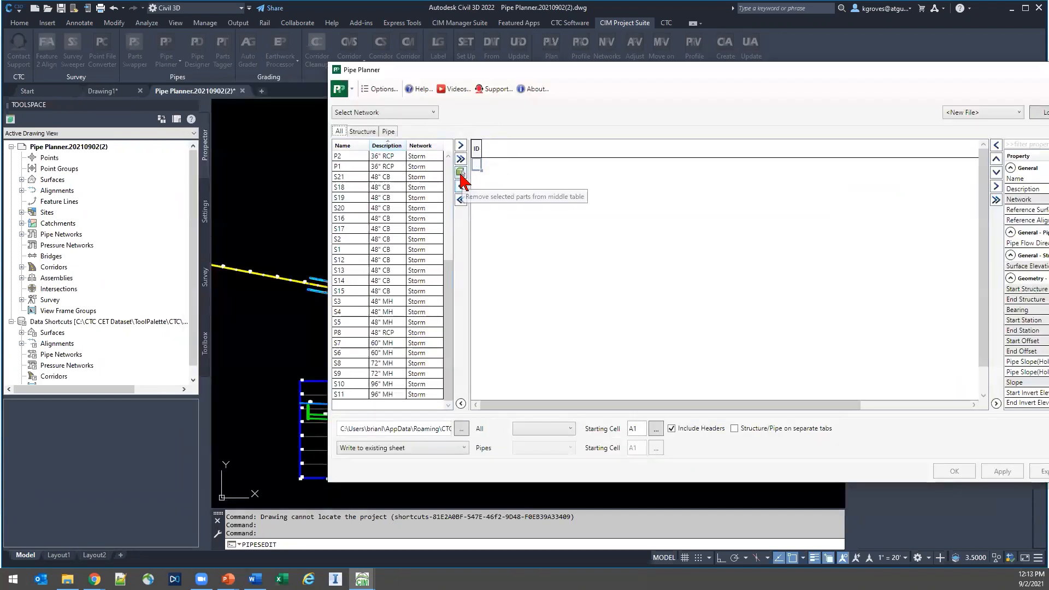
Start picking parts from the drawing as a pipe run, with structure S3 (48" MH) as the first connected part.
left_click(461, 177)
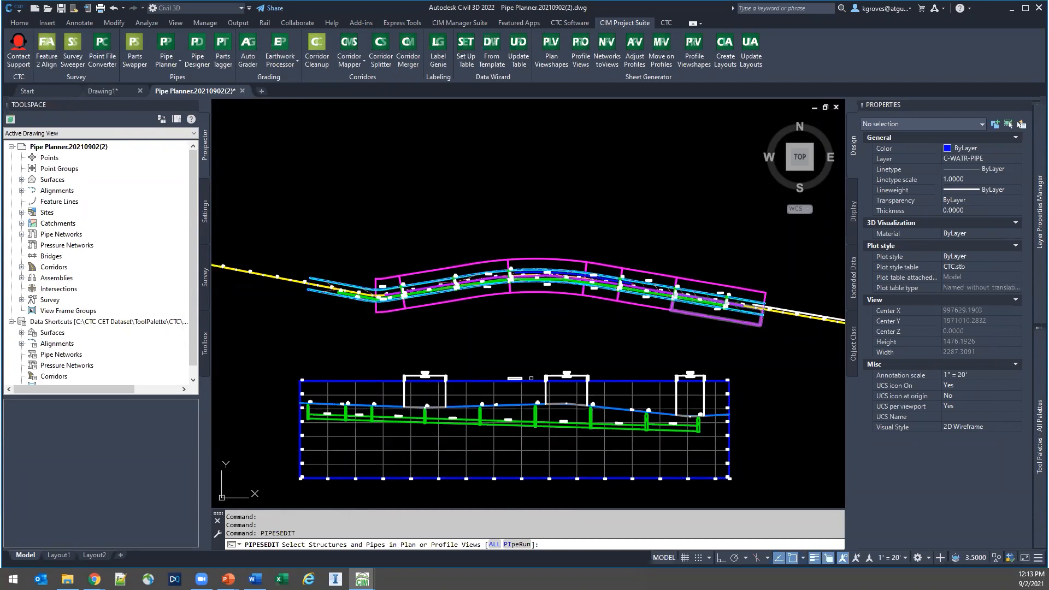
left_click(520, 545)
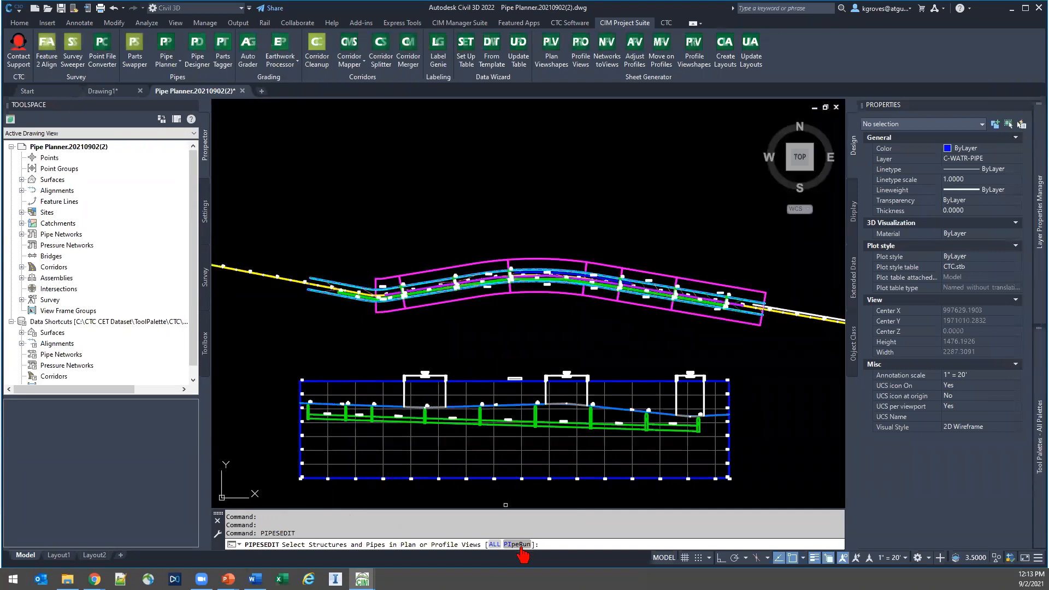
left_click(520, 544)
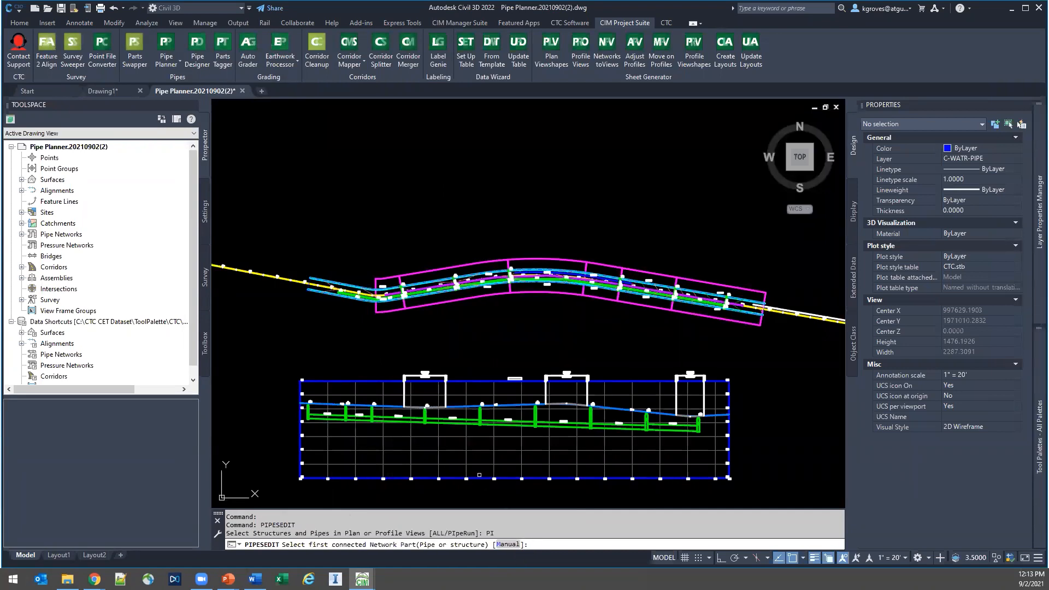
scroll(338, 295, "up", 10)
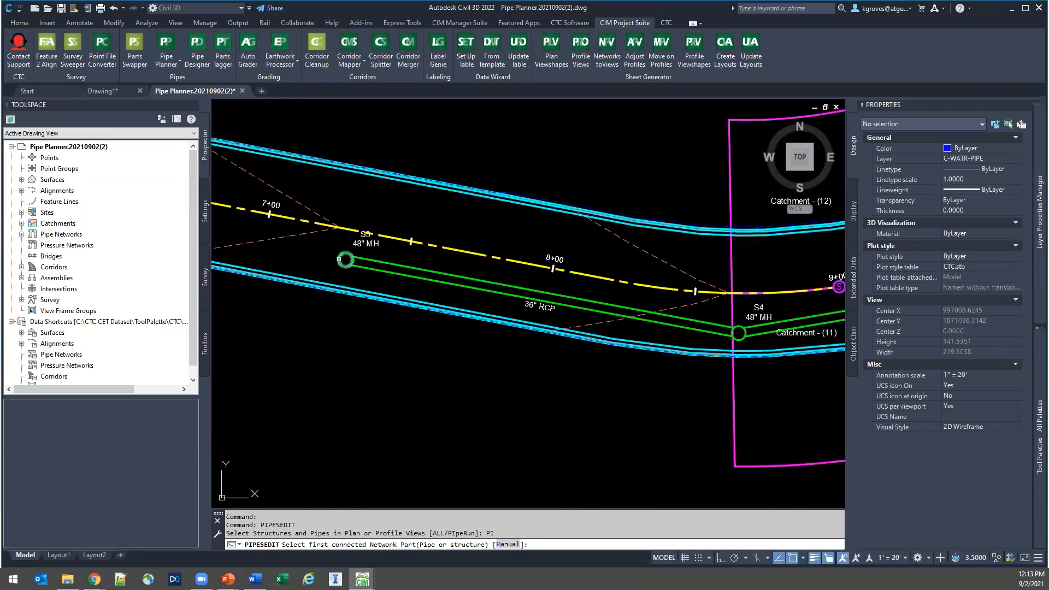
left_click(338, 259)
End the pipe run at structure S11 (96" MH) and load the selected run into the middle table.
scroll(359, 357, "down", 10)
middle_click_drag(635, 374, 415, 349)
scroll(624, 344, "up", 12)
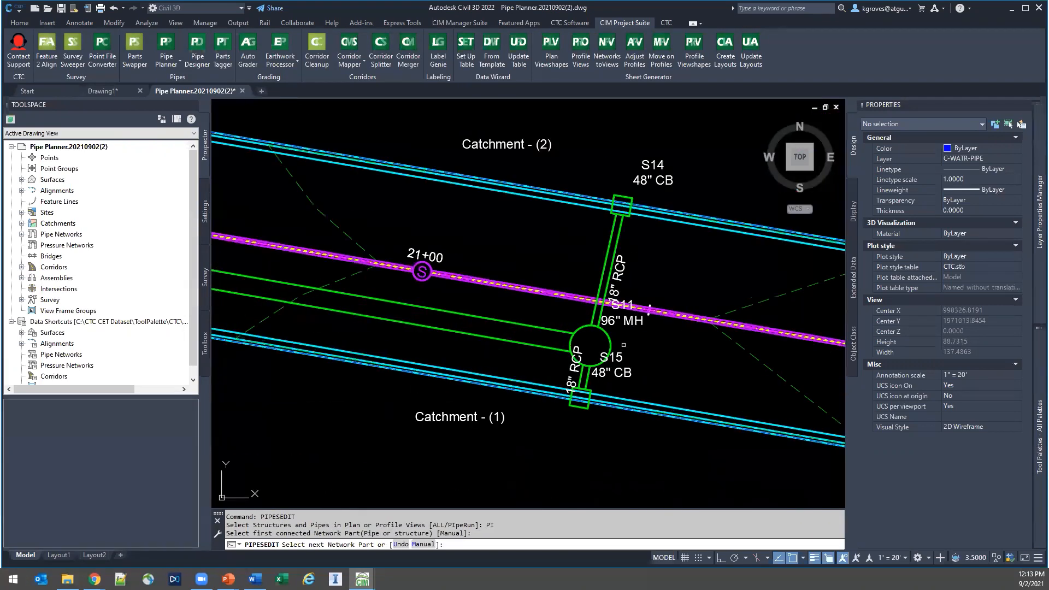
left_click(611, 337)
scroll(611, 336, "down", 3)
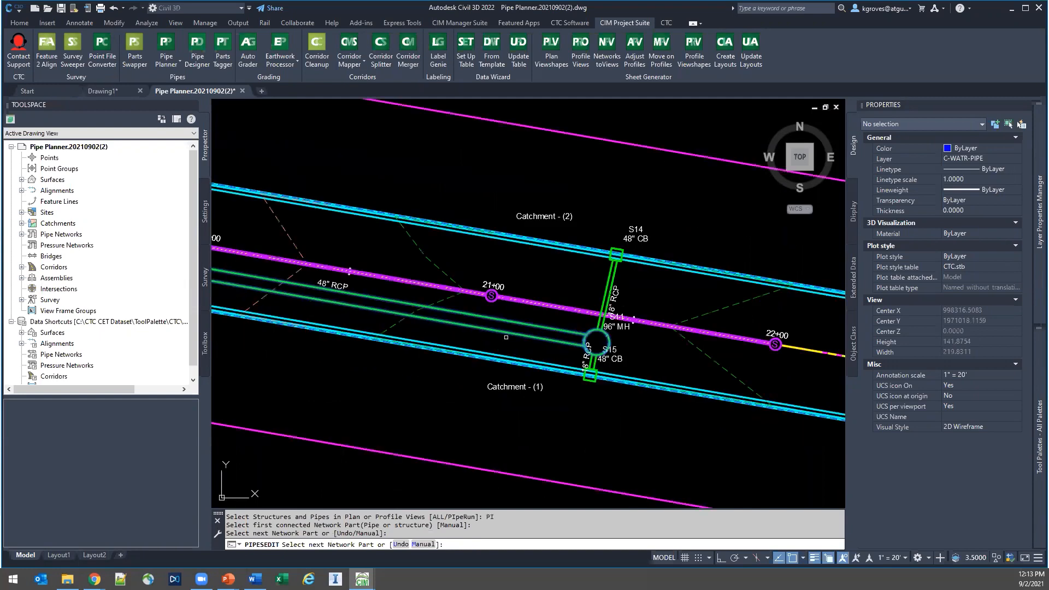
left_click(408, 301)
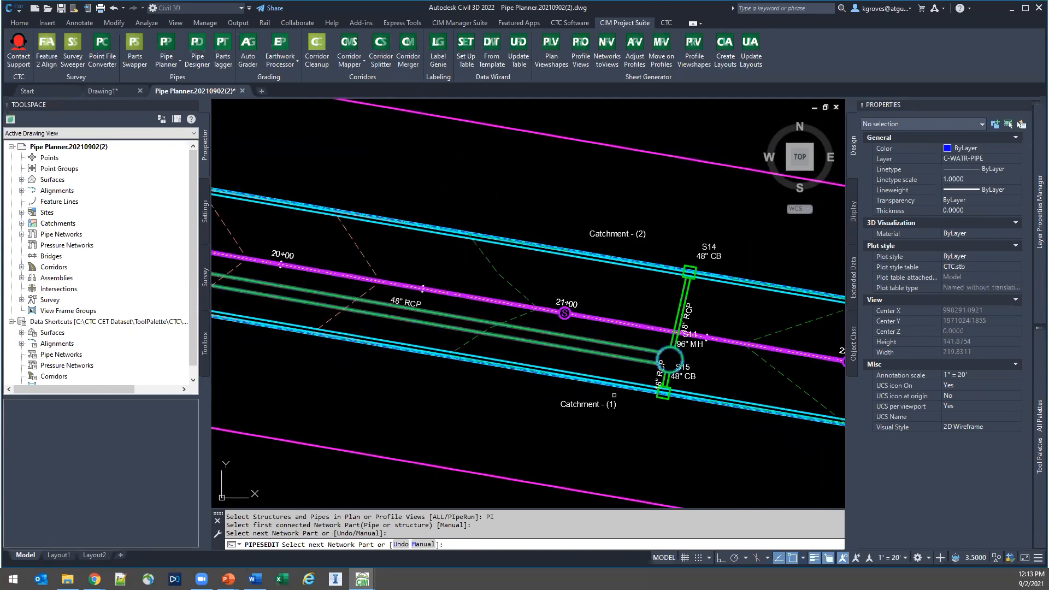
scroll(652, 397, "down", 10)
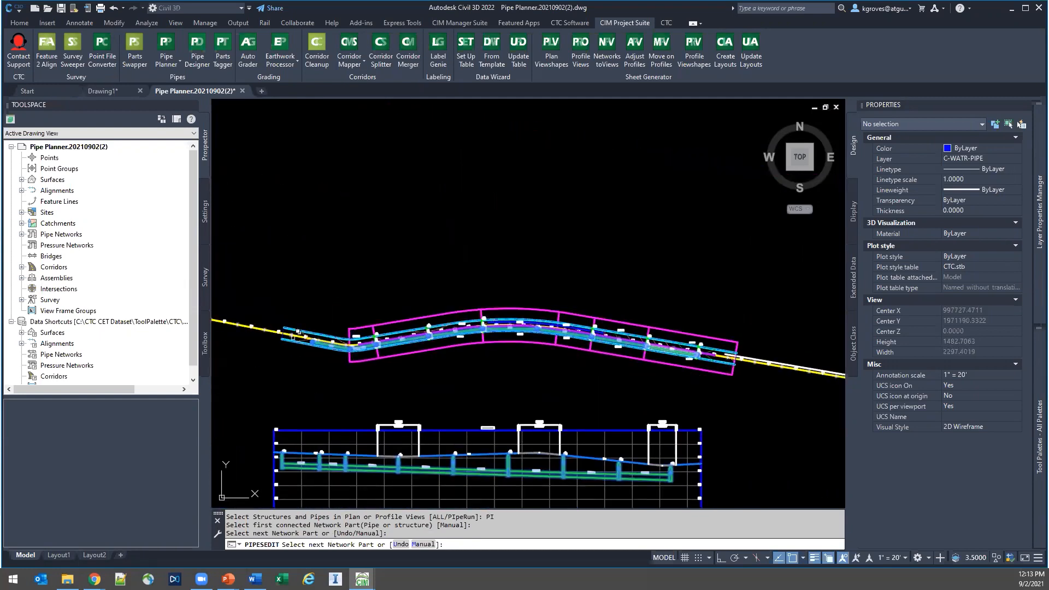
key("Return")
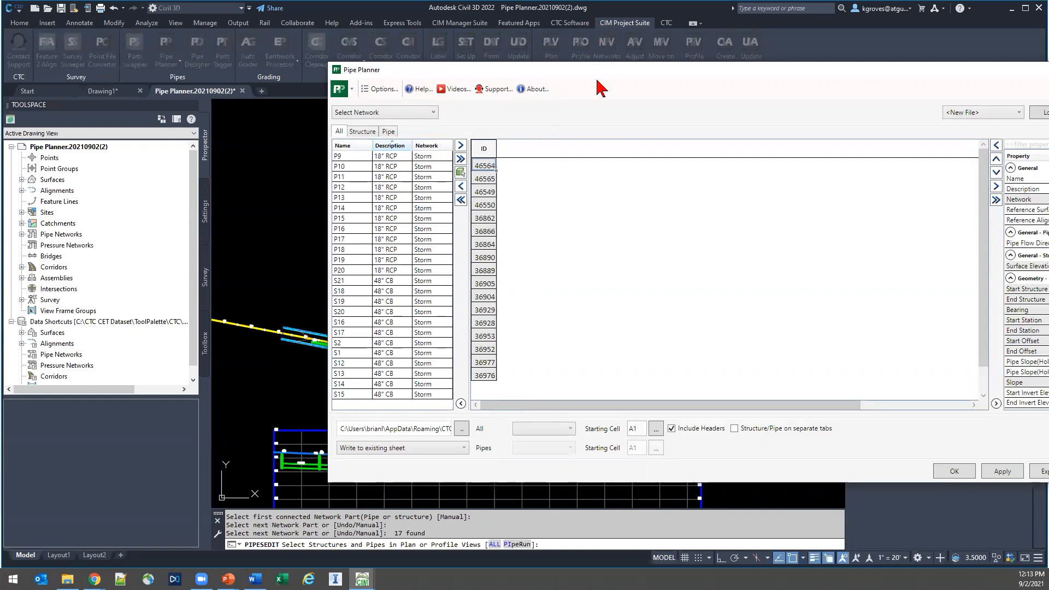
Add Name and Description as property columns for all parts in the middle table.
left_click_drag(588, 71, 411, 65)
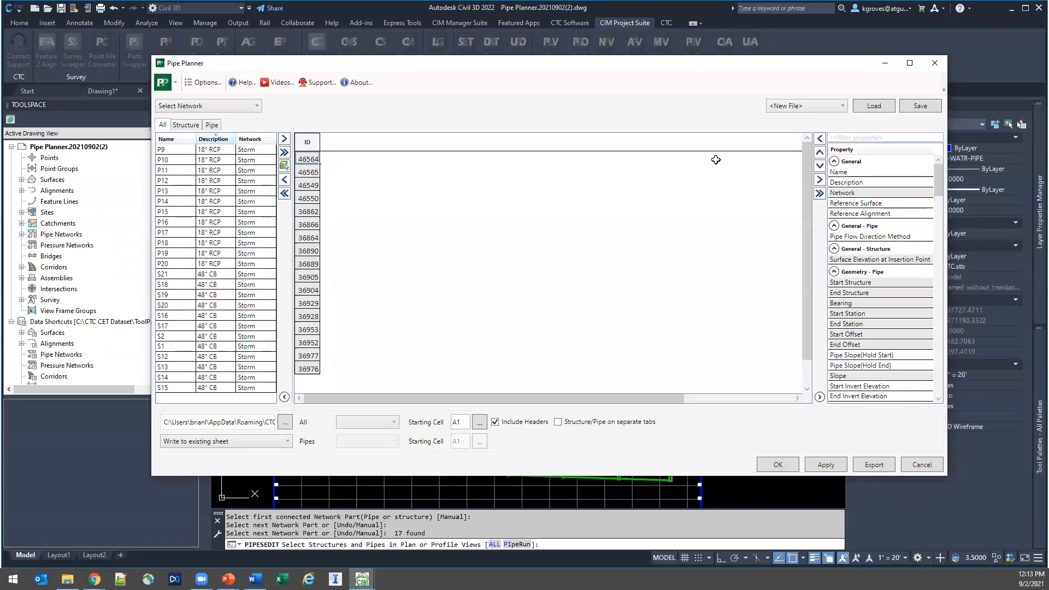
left_click(839, 175)
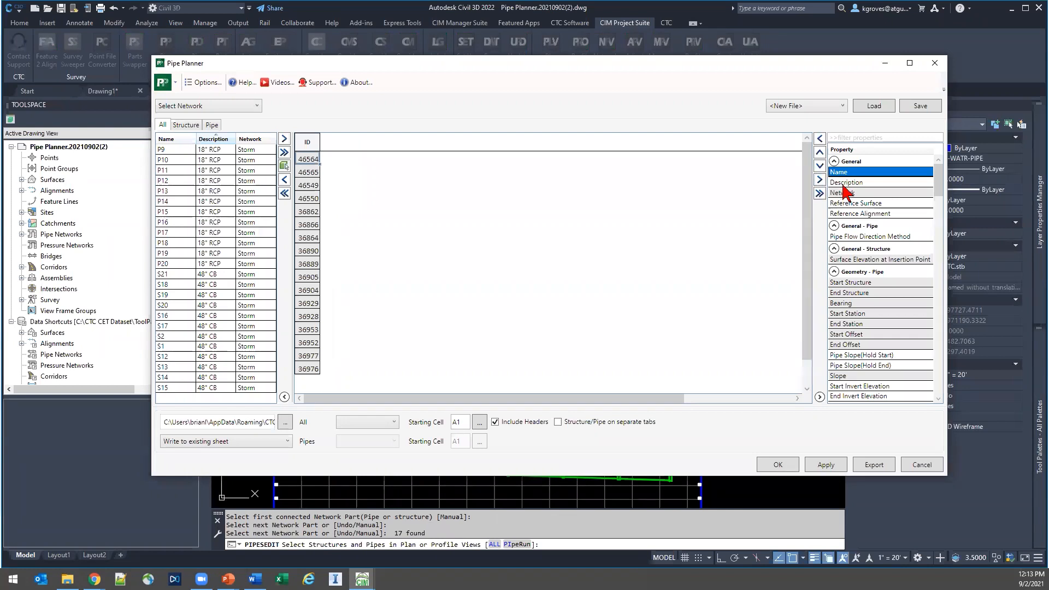
left_click(186, 125)
left_click(162, 125)
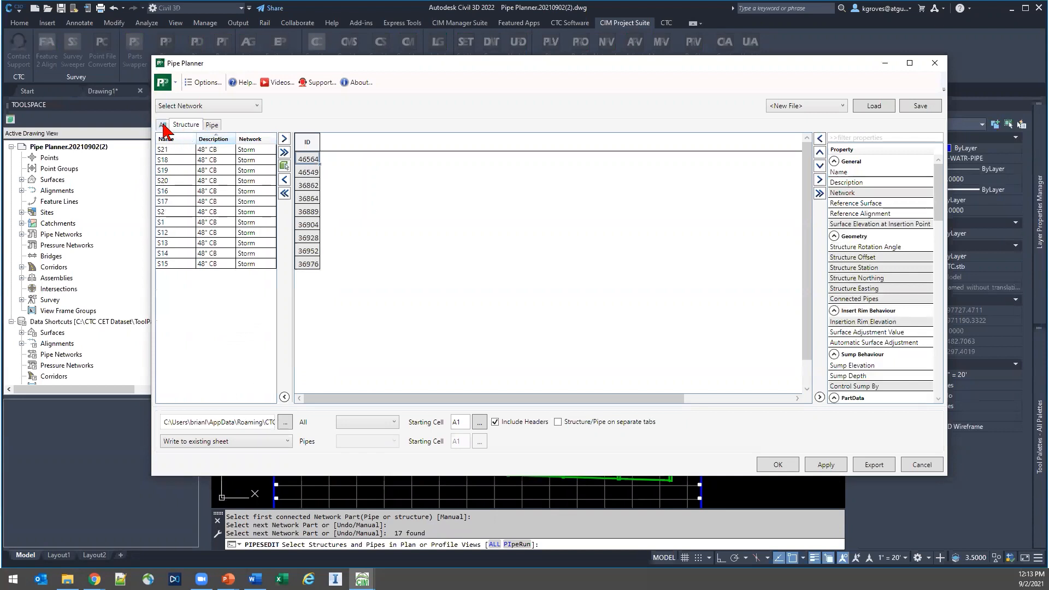
left_click(854, 172)
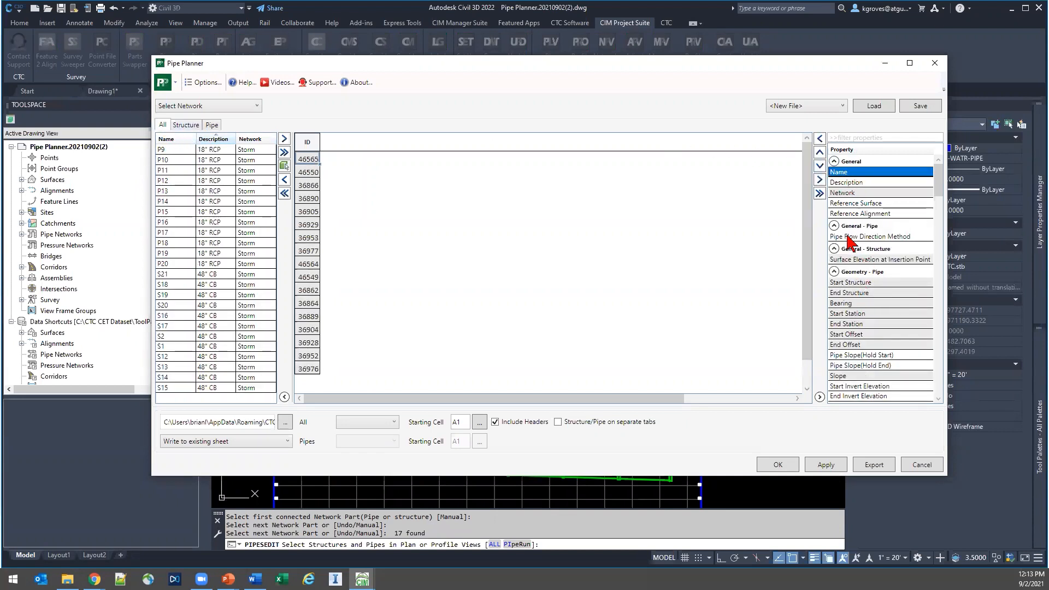
left_click(847, 183, "ctrl")
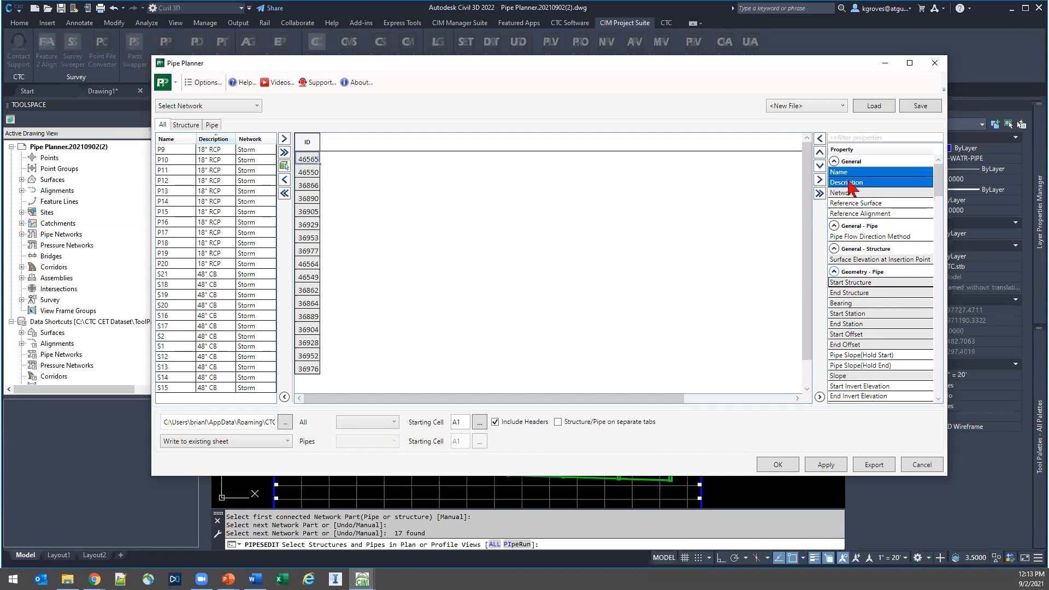
left_click(819, 139)
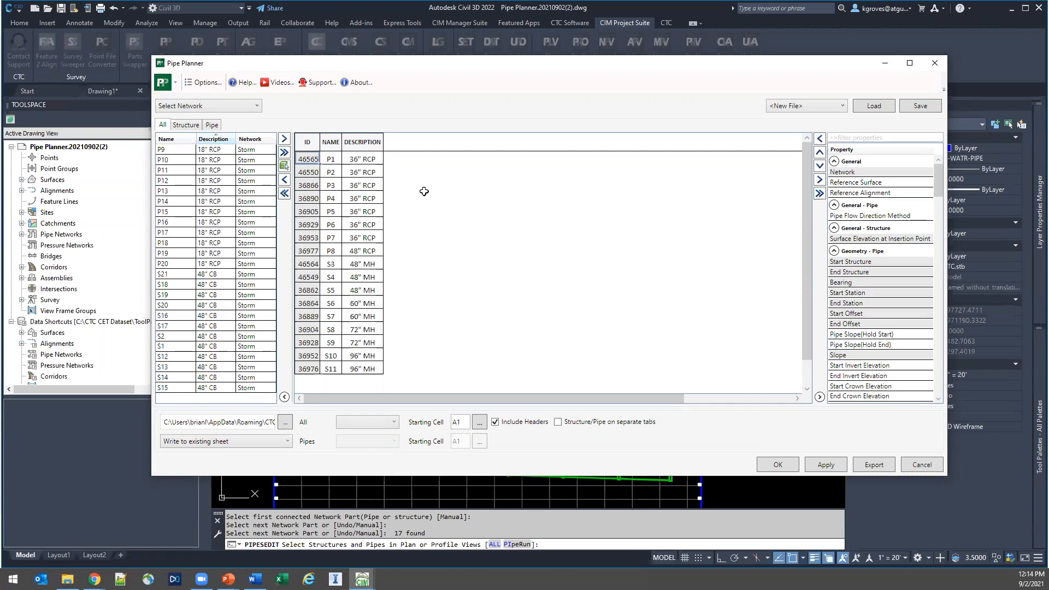
Show only the structures and collapse every property category from General to Pipe Out.
left_click(179, 128)
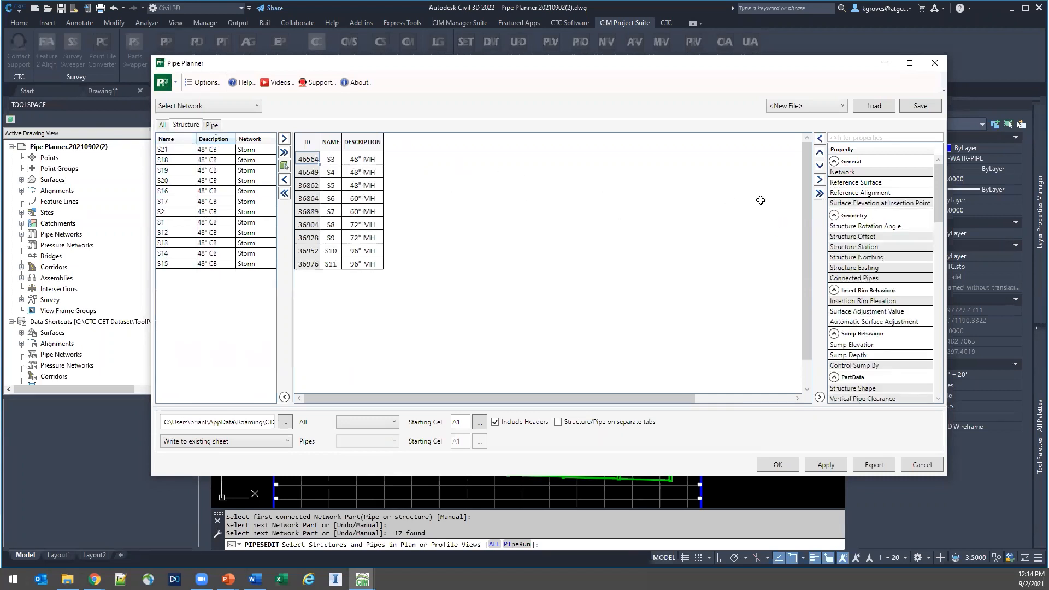
left_click(834, 161)
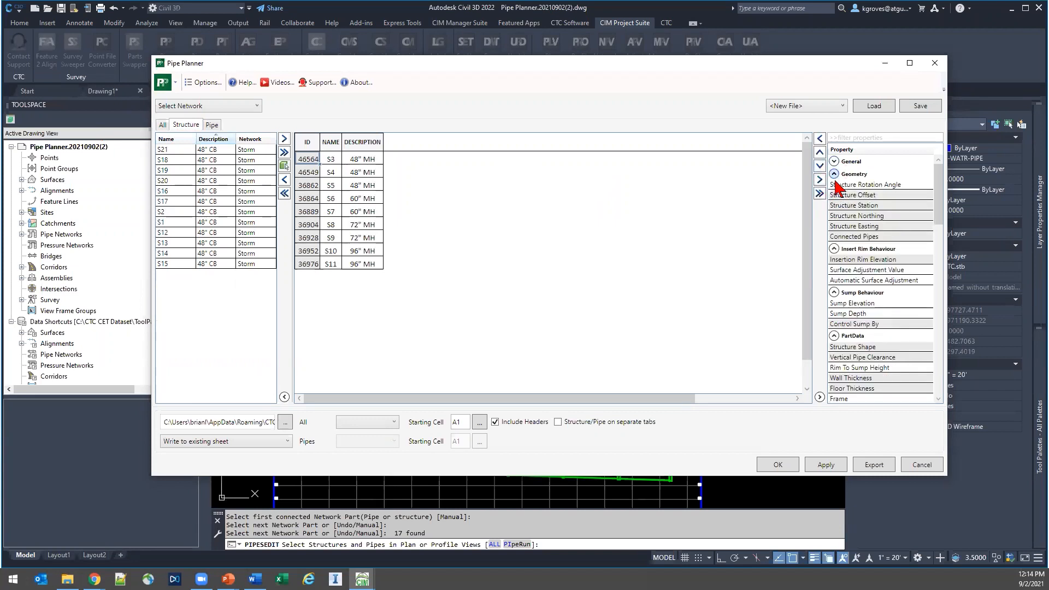
left_click(835, 174)
left_click(834, 186)
left_click(834, 198)
left_click(834, 211)
left_click(834, 224)
left_click(835, 237)
left_click(834, 249)
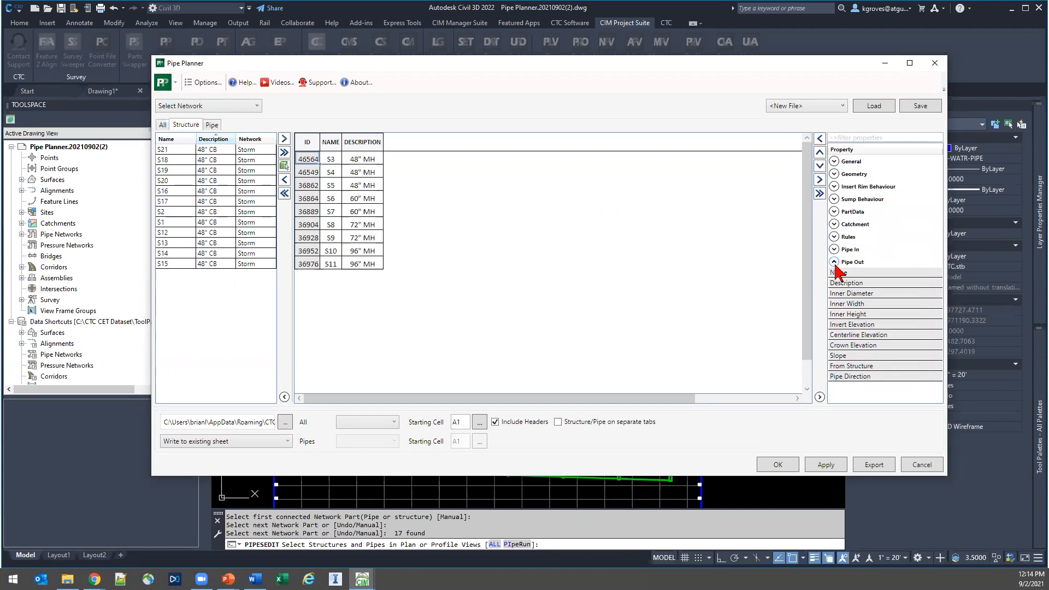
left_click(834, 262)
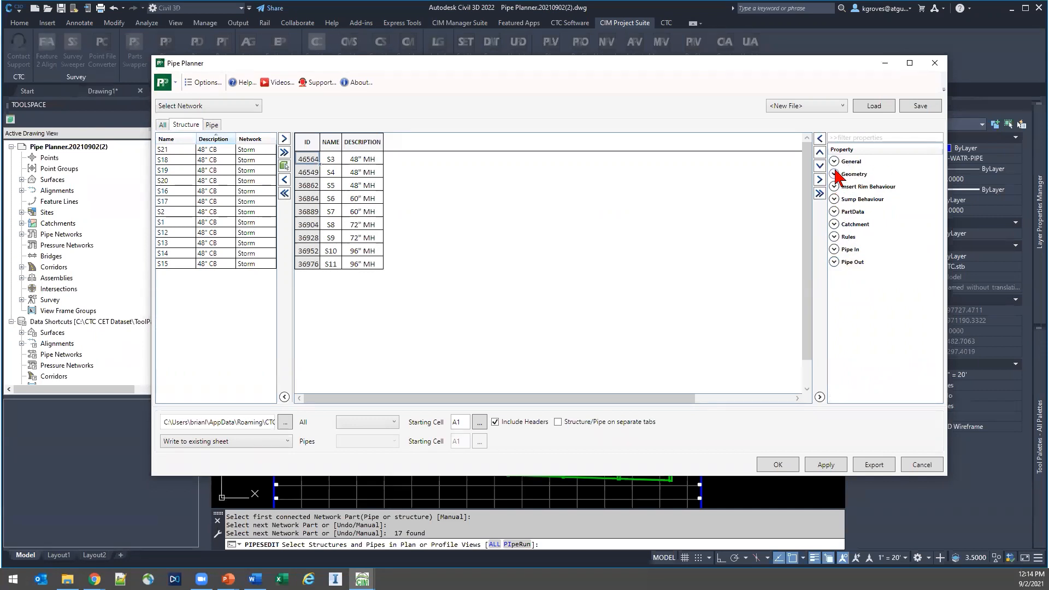
Add the Insertion Rim Elevation and Sump Elevation columns to the structures table.
left_click(834, 186)
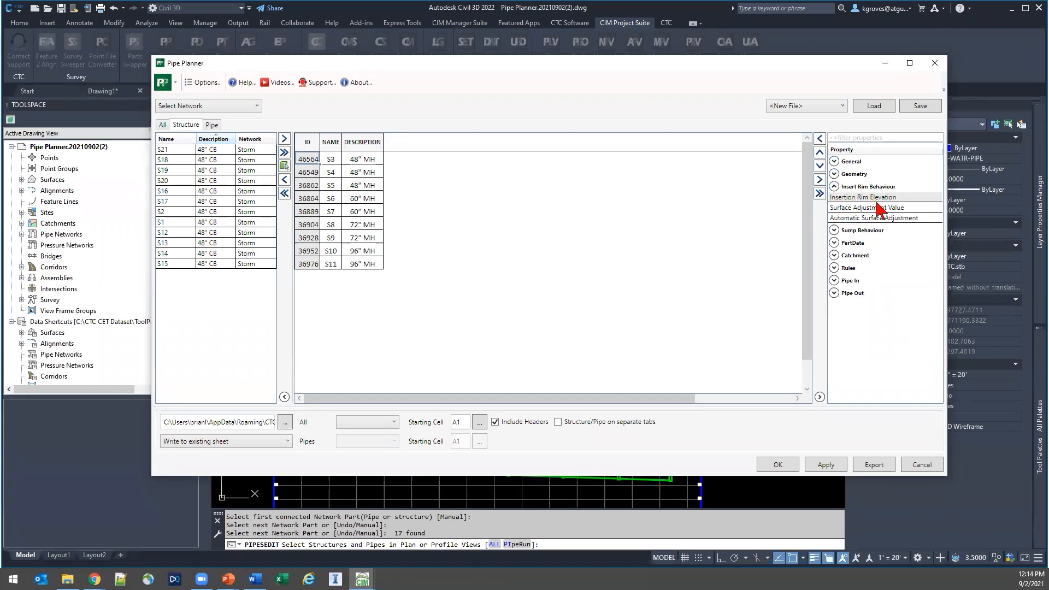
left_click(876, 200)
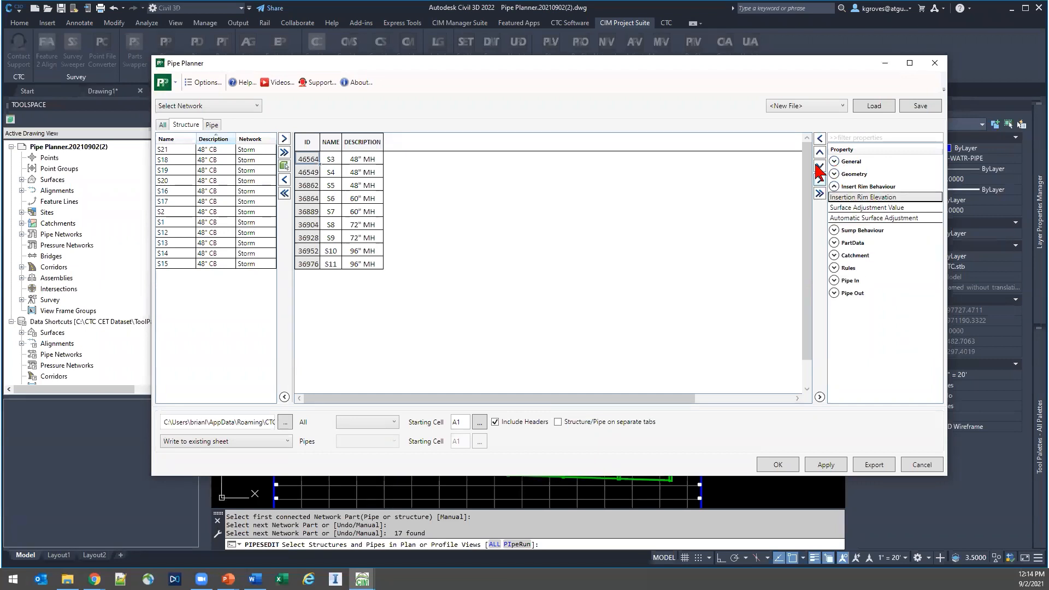
left_click(819, 139)
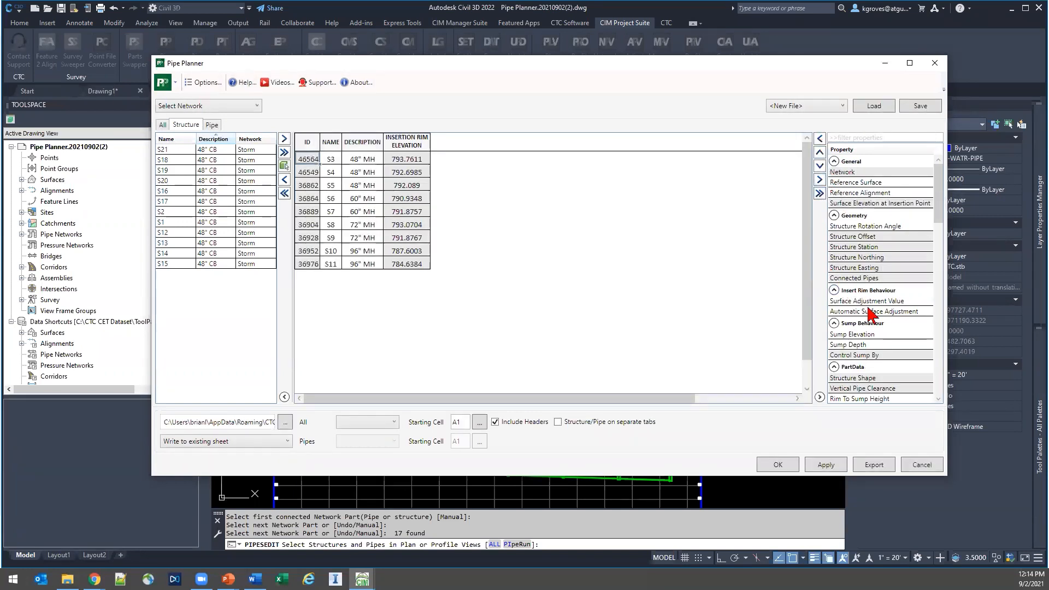
left_click(877, 335)
left_click(819, 139)
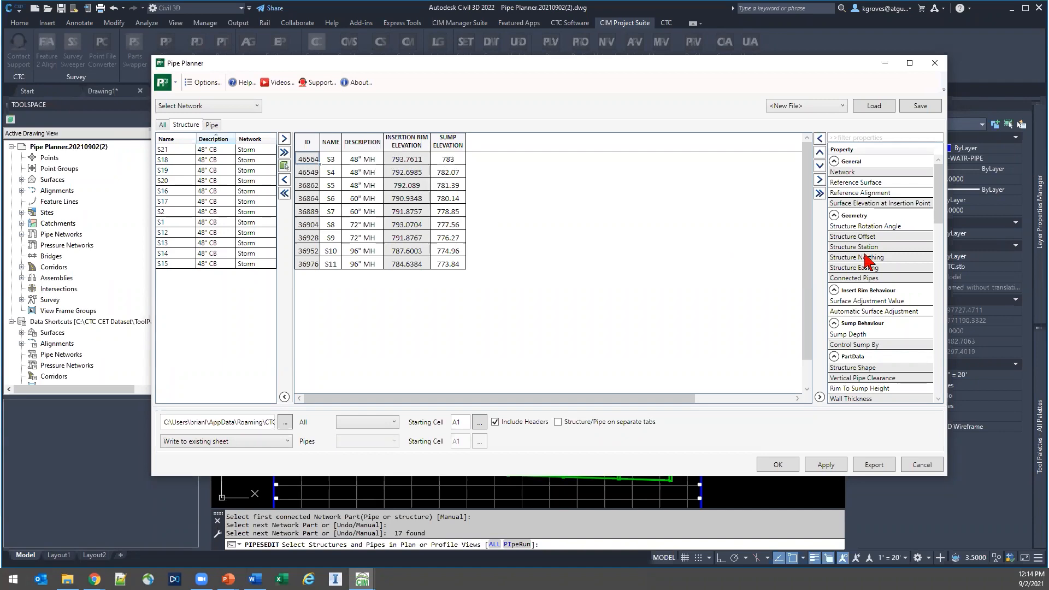
Add the Rim To Sump Height property from the PartData category as a column for the structures.
scroll(876, 273, "down", 3)
scroll(879, 281, "down", 2)
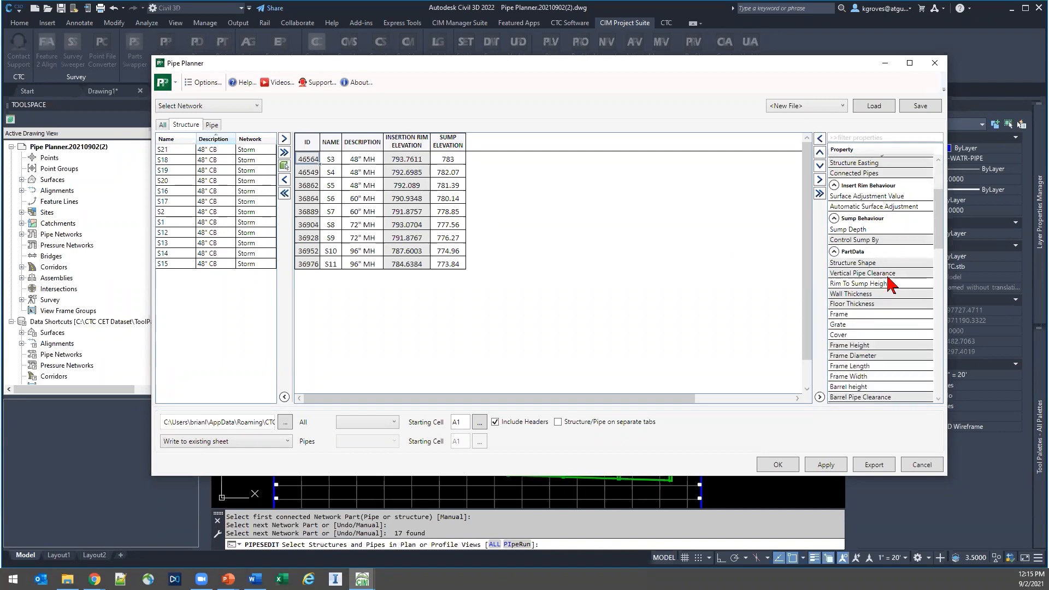
left_click(888, 258)
left_click(818, 154)
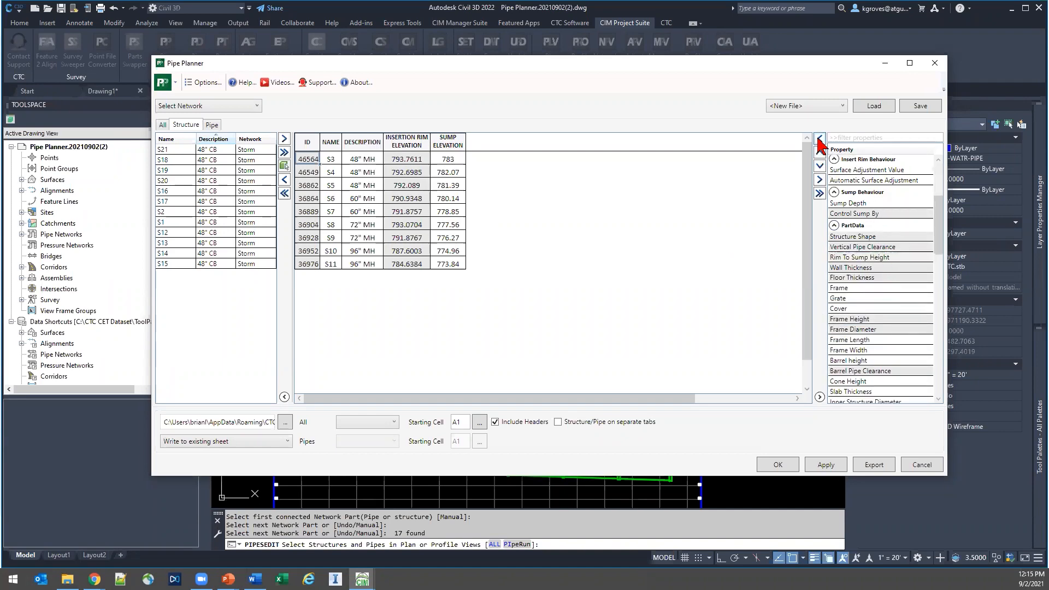
Look through the remaining structure properties as far as Pipe In and Pipe Out, and filter the tables to pipes only.
scroll(868, 285, "down", 1)
scroll(868, 285, "down", 15)
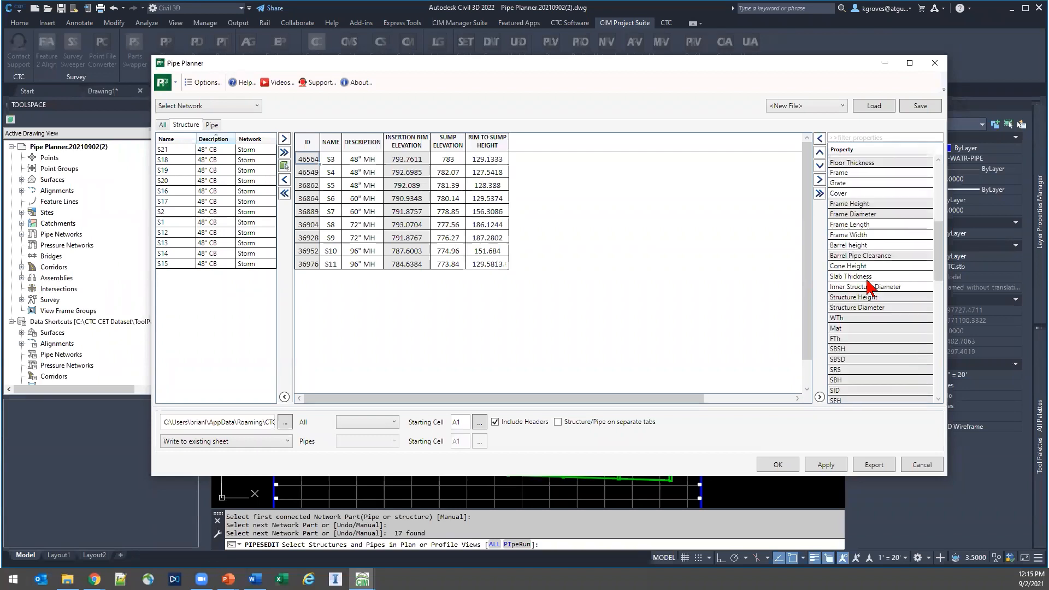
scroll(868, 285, "down", 3)
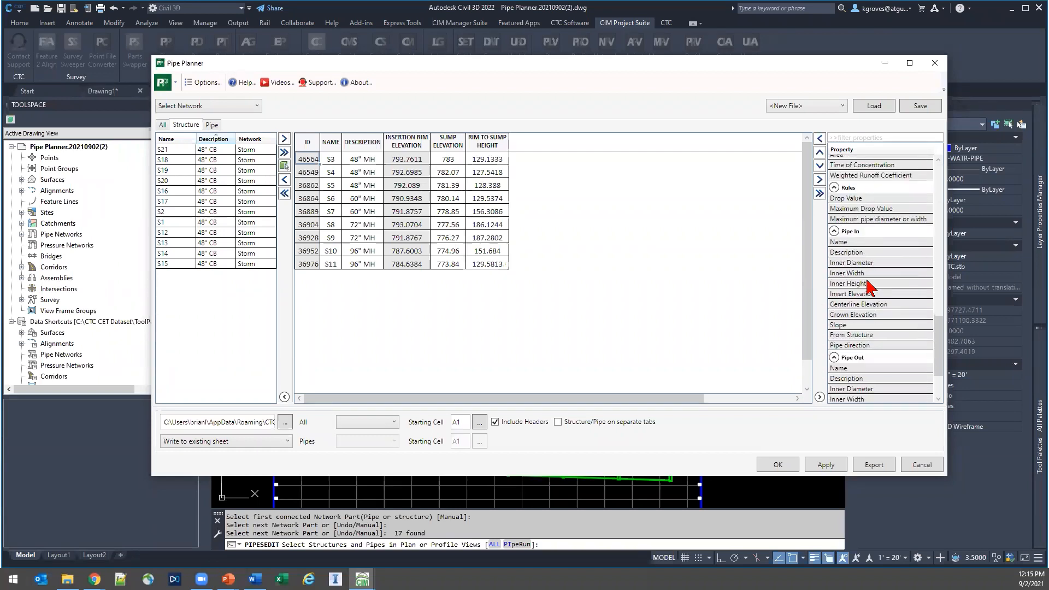
scroll(868, 286, "down", 3)
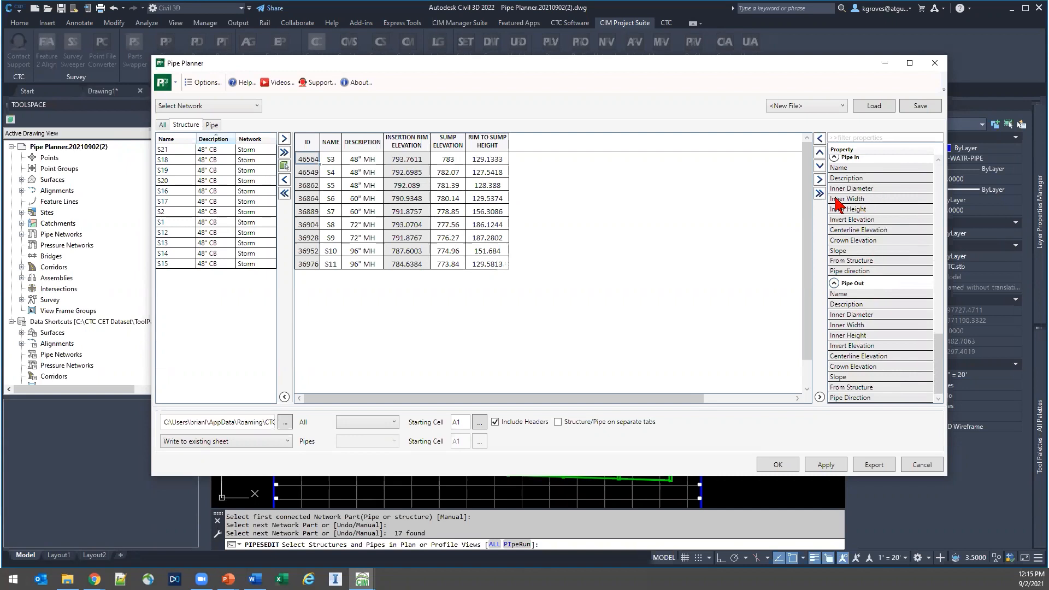
left_click(212, 127)
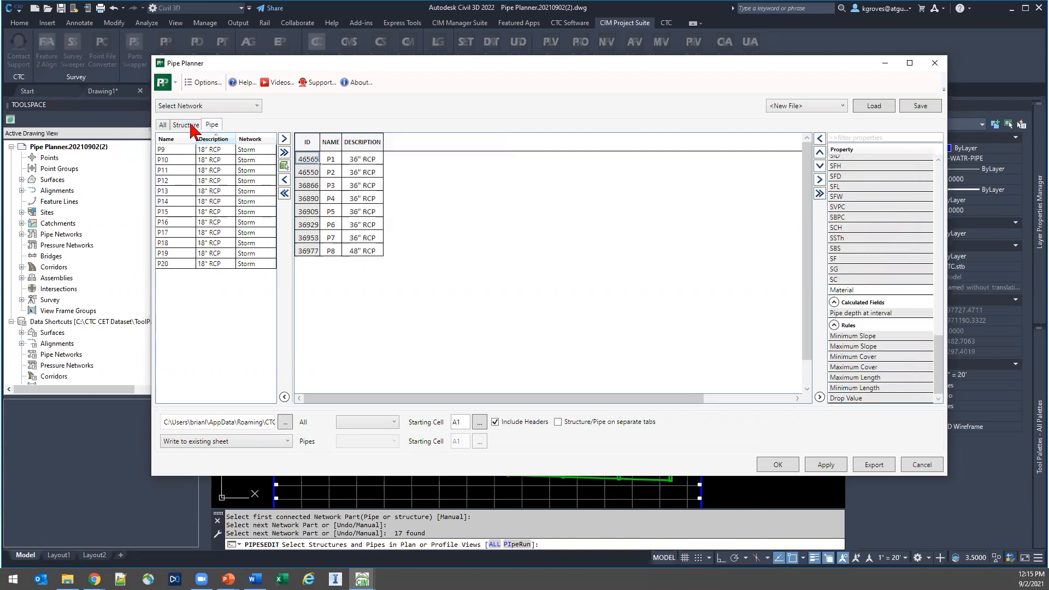
left_click(207, 118)
Move the window aside, include the 18" RCP pipe P12 in the middle table and remove it again.
left_click_drag(373, 68, 710, 73)
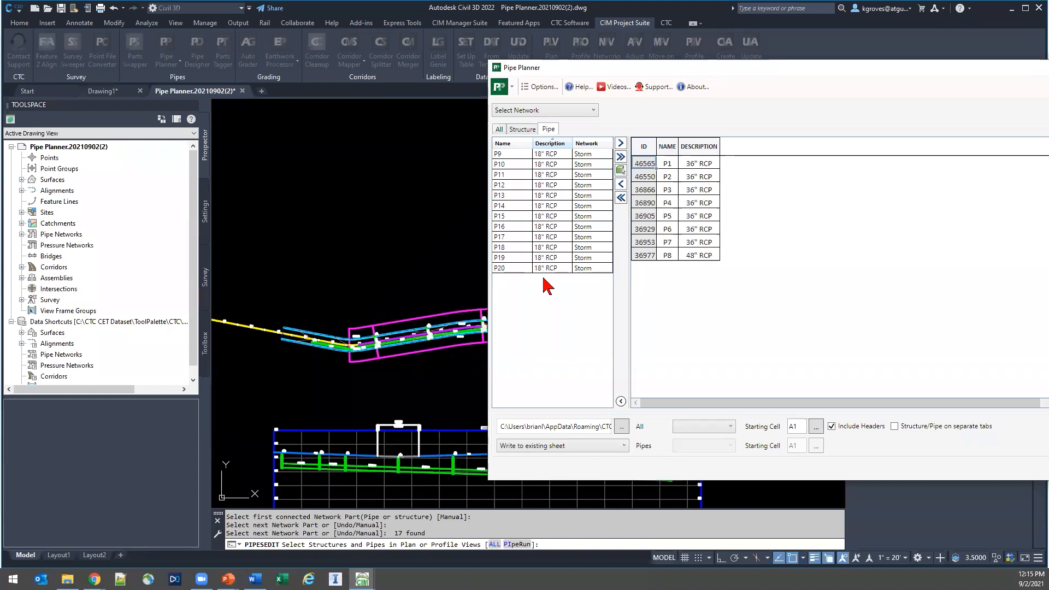
left_click(522, 200)
left_click(522, 185)
left_click(621, 144)
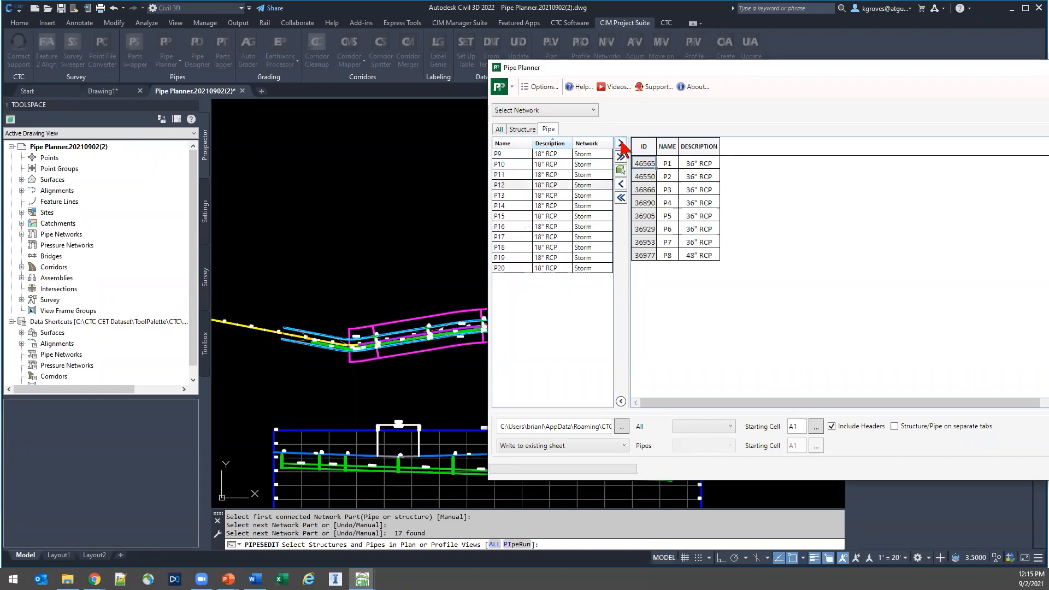
left_click(687, 266)
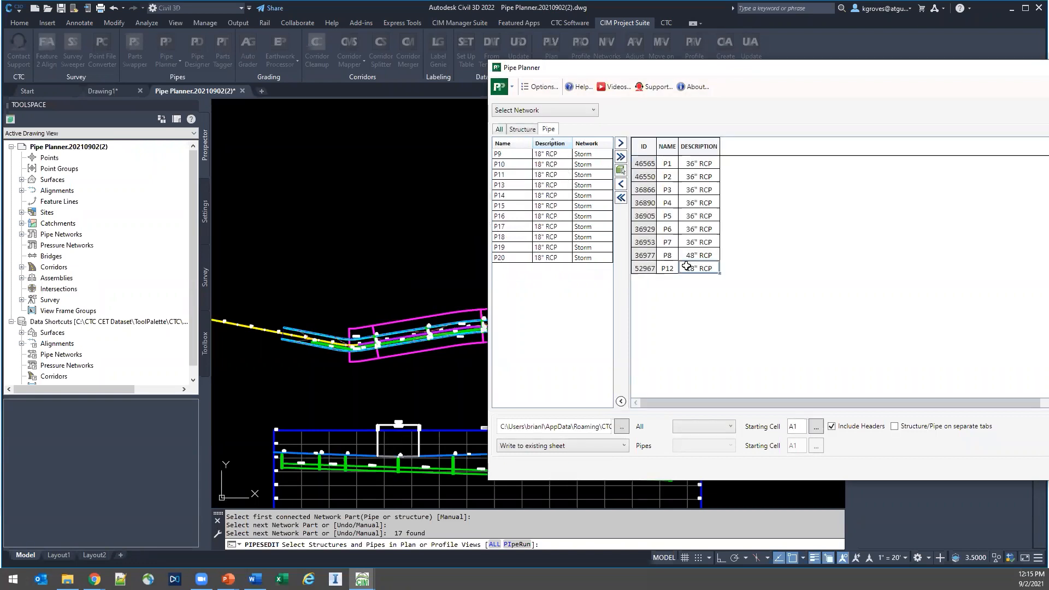
left_click(620, 184)
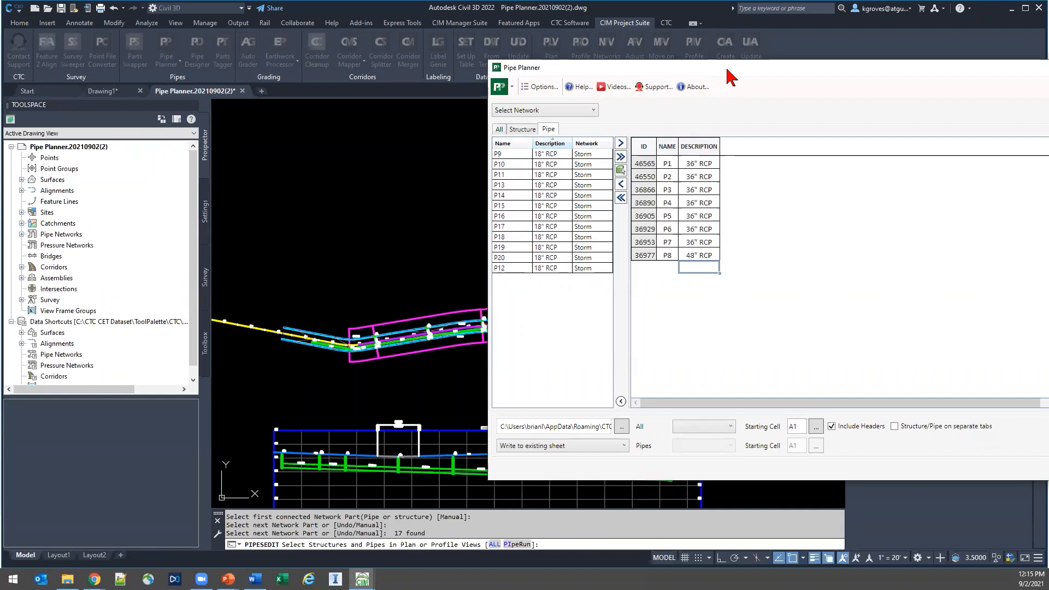
Move the Pipe Planner window back into view and add the Start Invert Elevation and End Invert Elevation columns to the pipes table.
left_click_drag(731, 76, 410, 94)
scroll(882, 243, "up", 15)
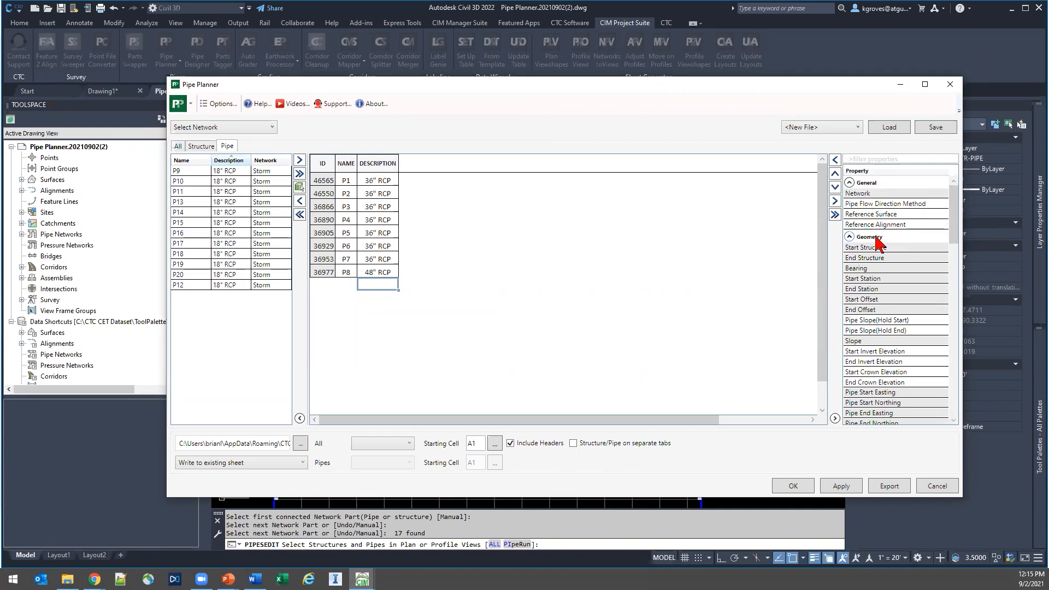
scroll(880, 263, "down", 2)
left_click(880, 301)
left_click(881, 309, "shift")
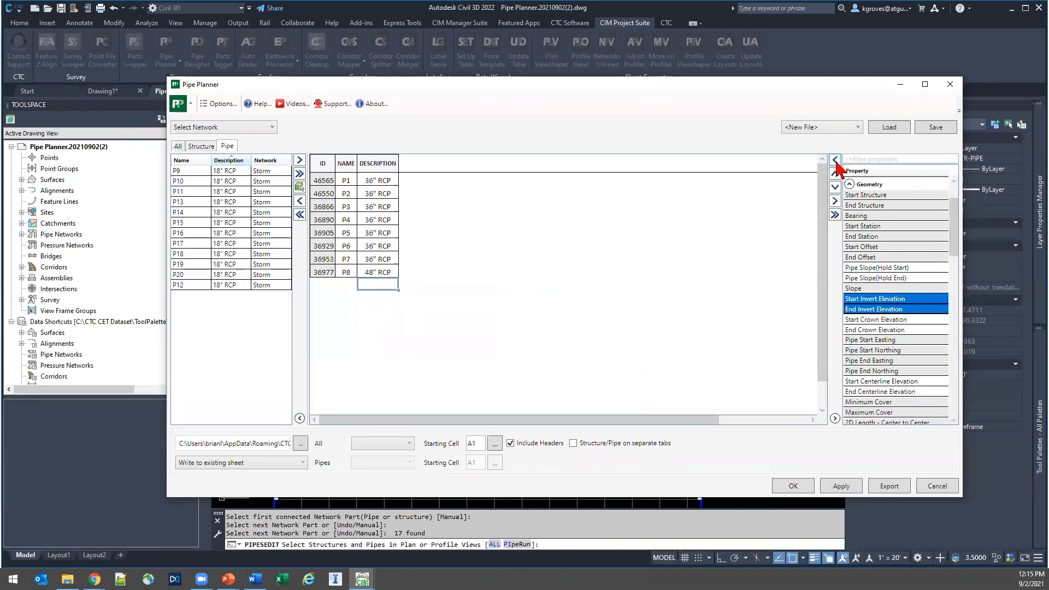
left_click(835, 159)
Add the Minimum Cover and 2D Length - Center to Center properties as columns for the pipes.
scroll(885, 291, "down", 4)
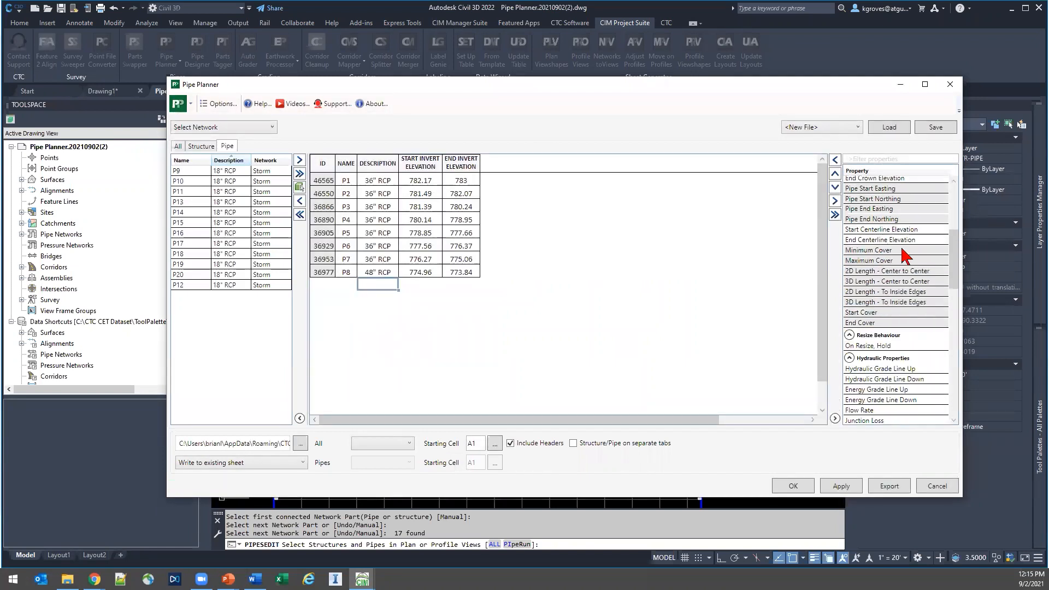
left_click(901, 256)
left_click(834, 160)
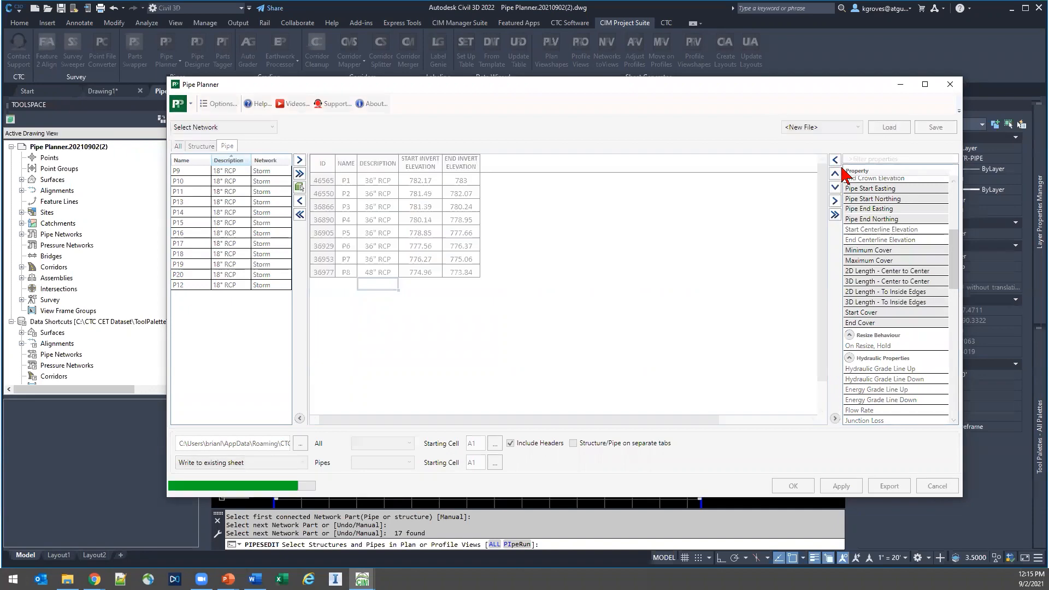
left_click(904, 261)
left_click(835, 159)
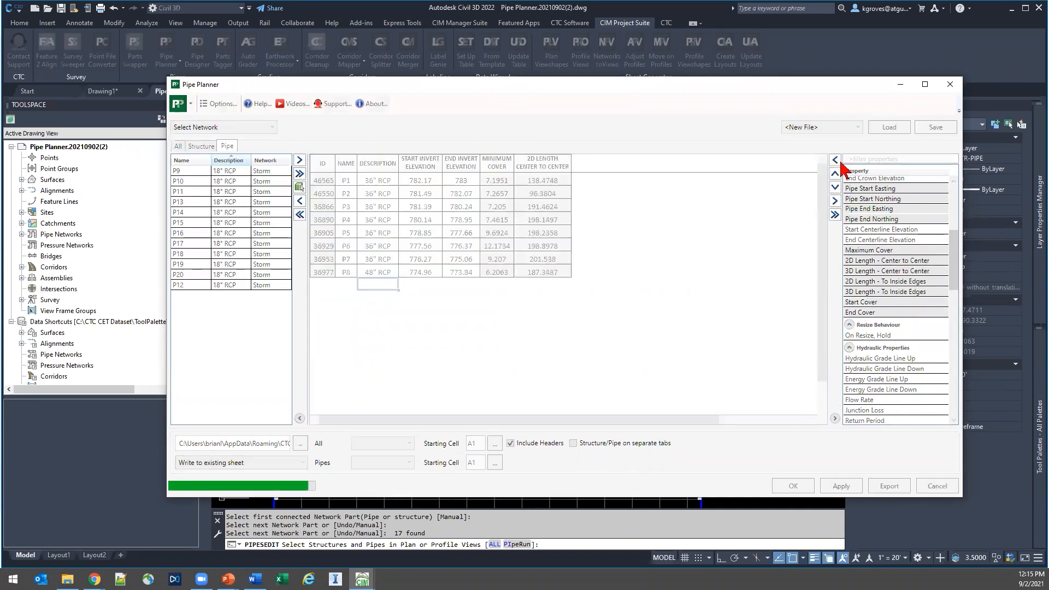
Add the Start Structure and End Structure properties from the Geometry category to the pipes table.
scroll(905, 327, "down", 4)
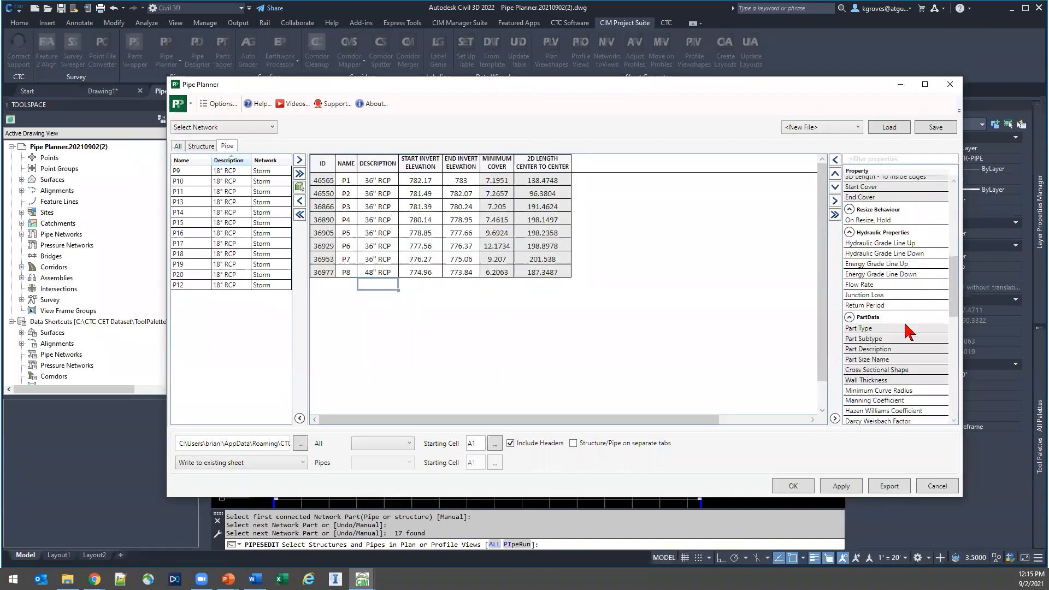
scroll(905, 331, "down", 10)
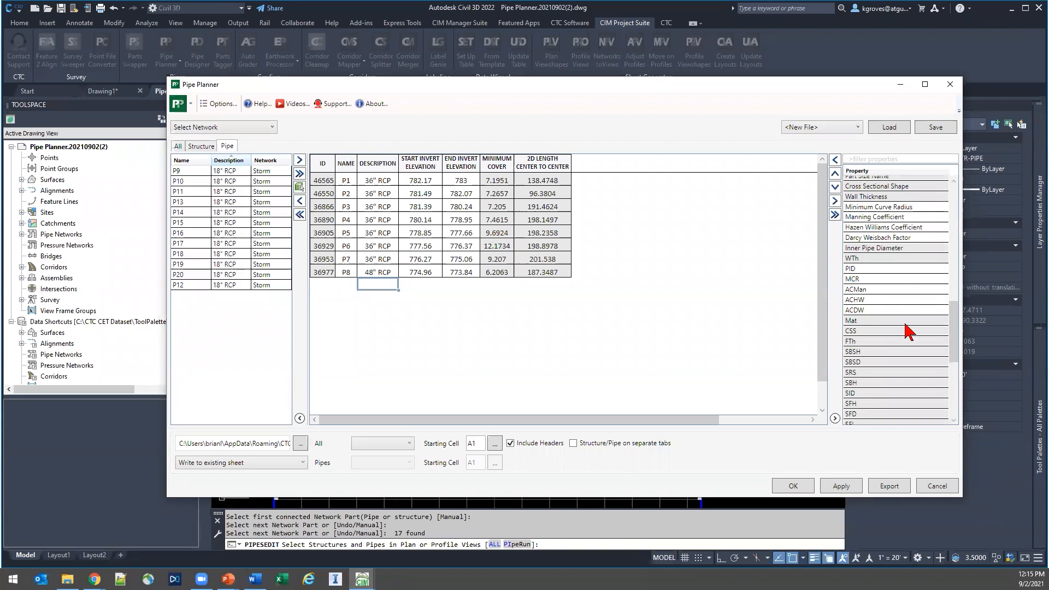
scroll(908, 331, "down", 3)
scroll(907, 330, "up", 10)
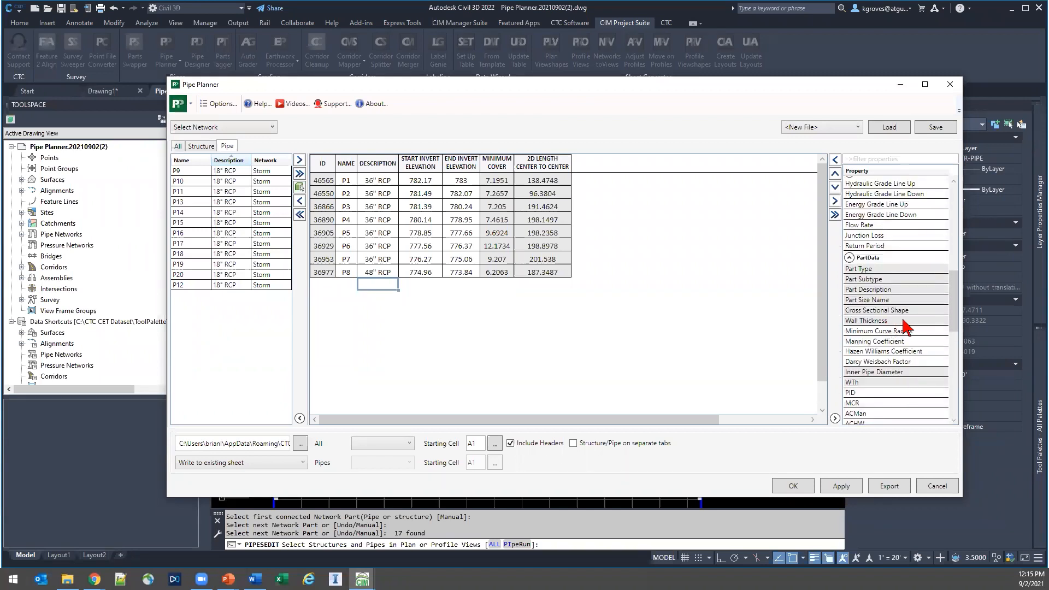
scroll(901, 327, "up", 4)
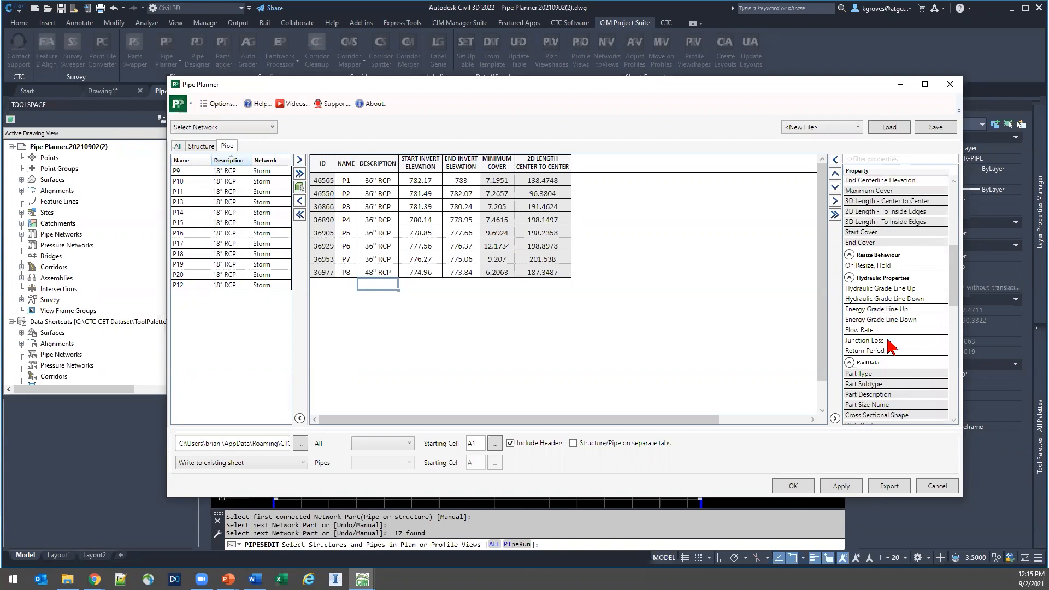
scroll(885, 309, "up", 5)
scroll(883, 298, "up", 5)
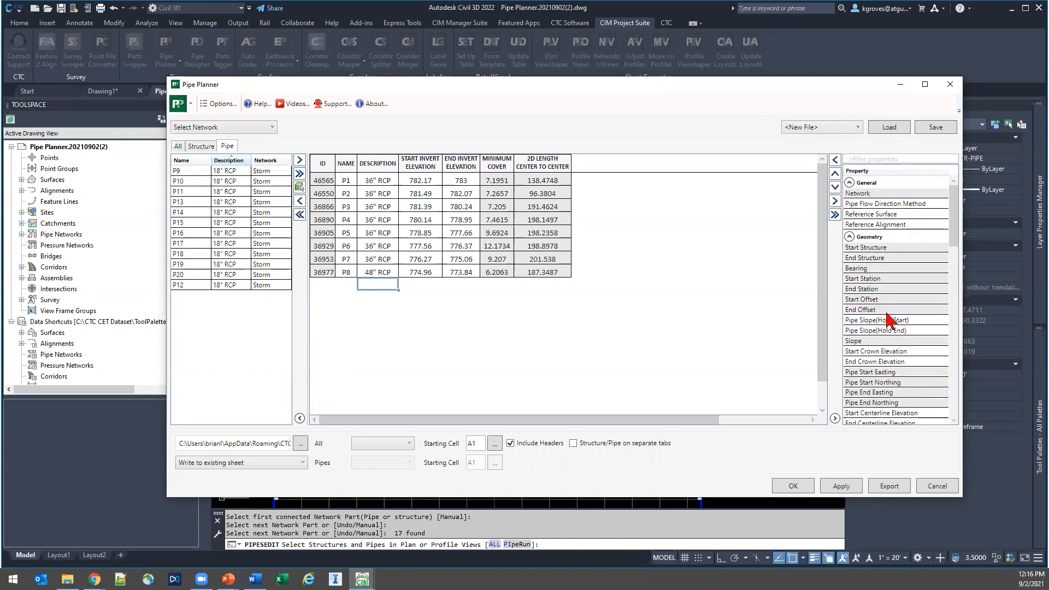
left_click(835, 160)
left_click(871, 248)
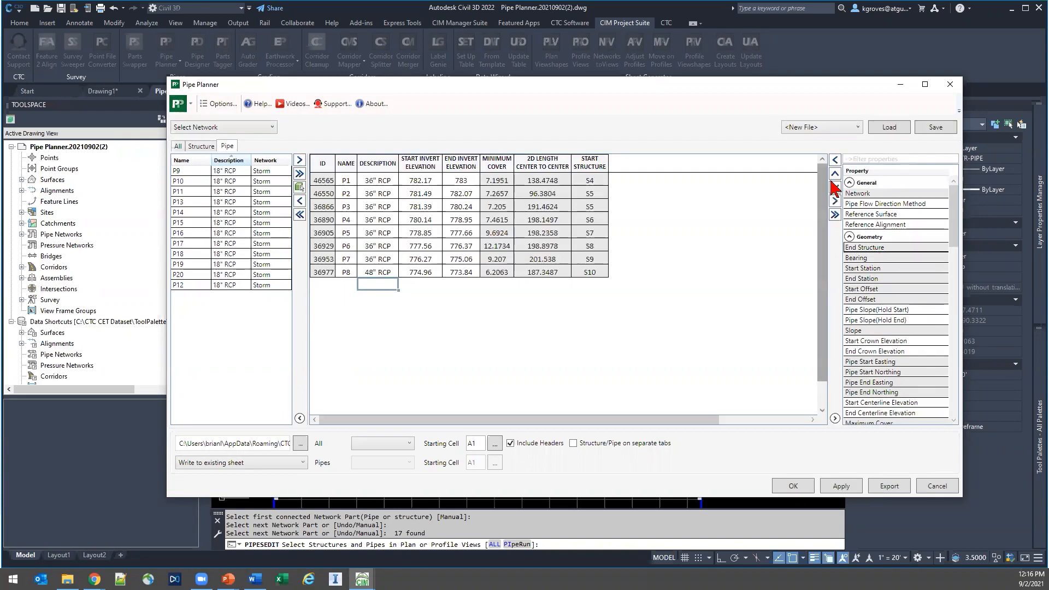
left_click(834, 160)
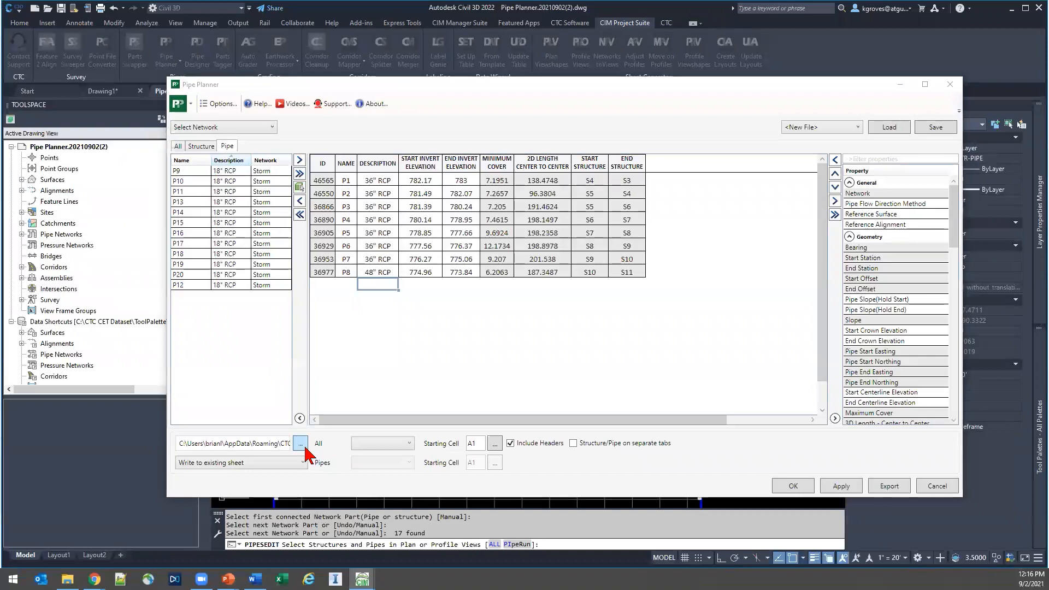
Browse for the export workbook and rename the existing Pipe Export Webinar.xlsx as Pipe Export Webinar (test).xlsx.
left_click(304, 447)
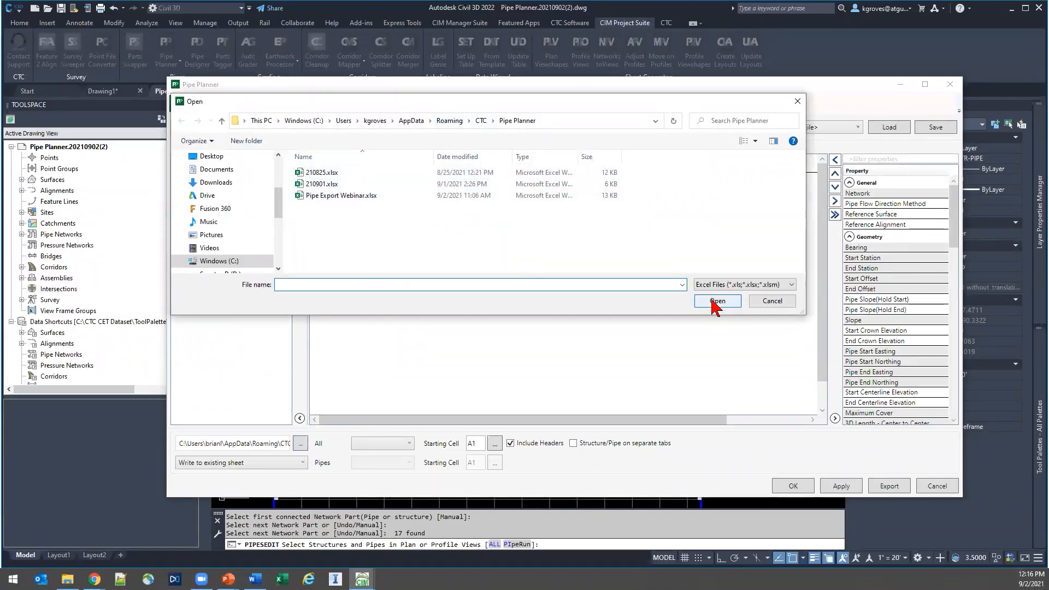
right_click(331, 221)
mouse_move(406, 349)
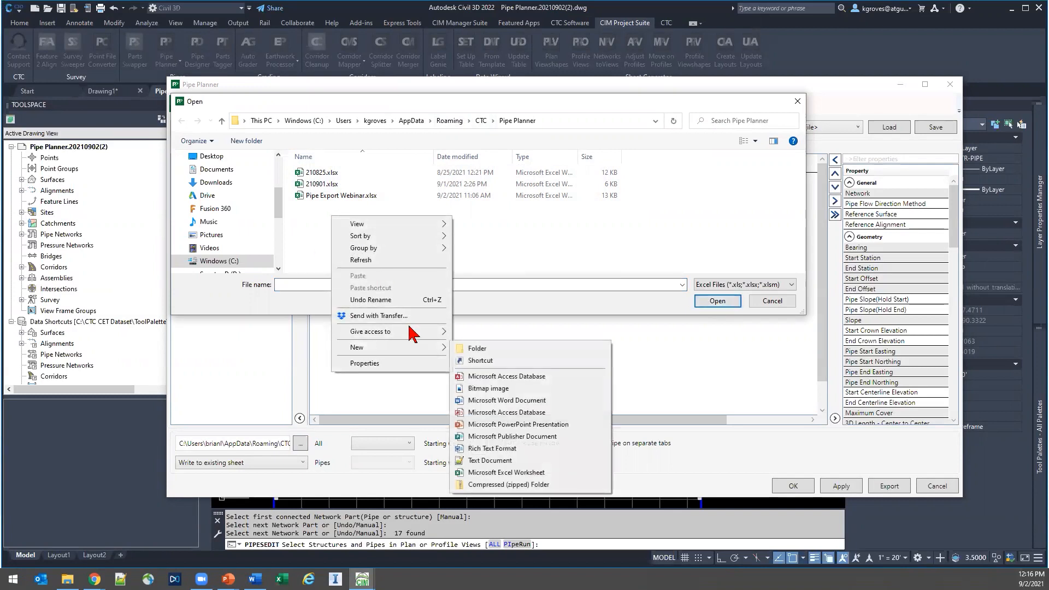
left_click(367, 196)
left_click(367, 196)
left_click(366, 195)
type("(test)")
key("Return")
Create a new Excel worksheet named Pipe Webinar Export.xlsx in the same folder and choose it as the export file.
left_click(327, 242)
right_click(327, 242)
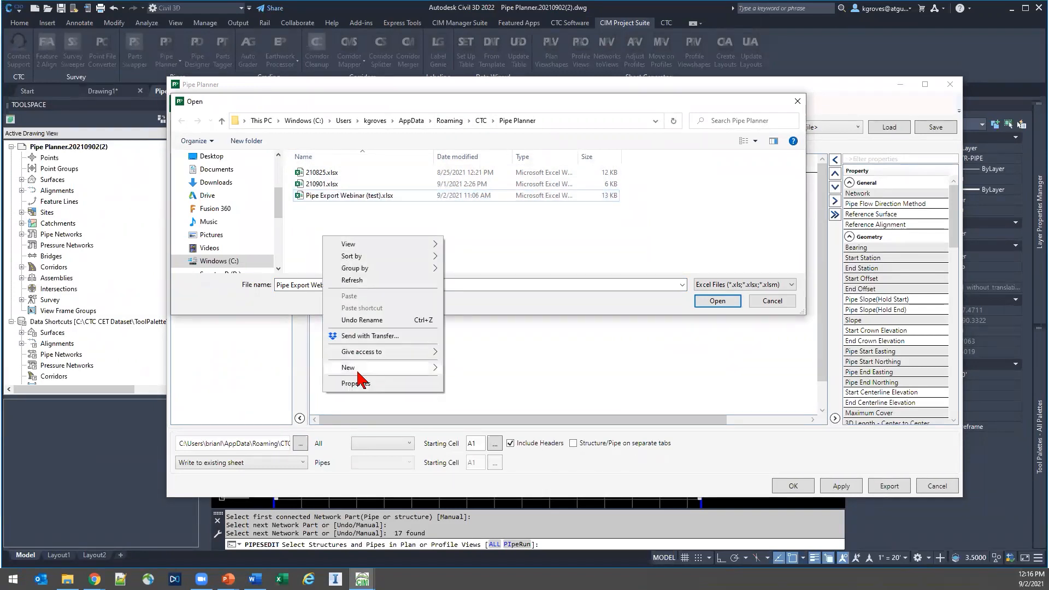
mouse_move(361, 368)
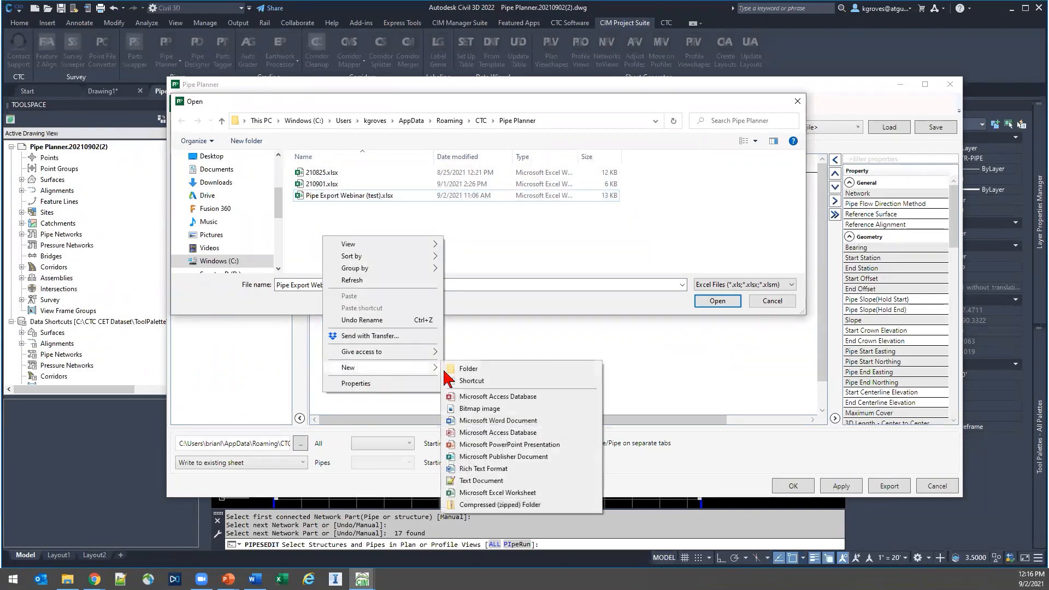
left_click(503, 493)
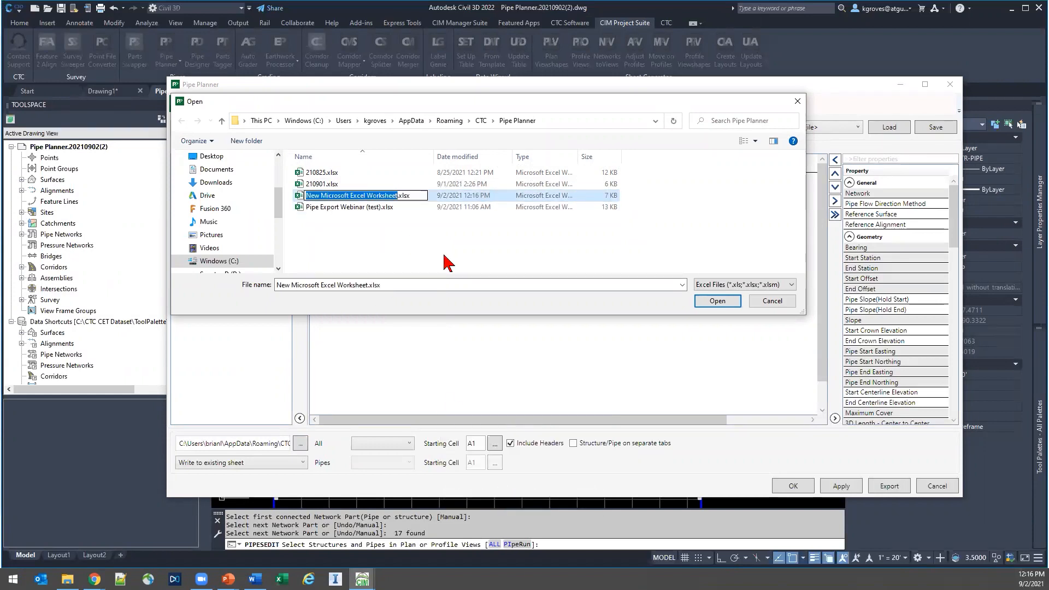
type("Pipe Webinar ")
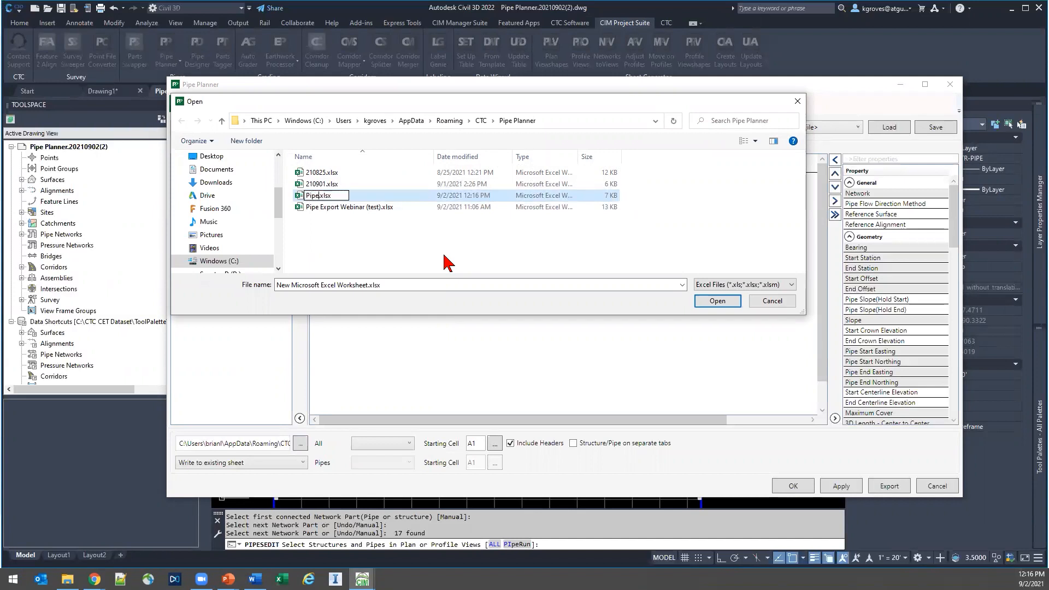
type("Export")
left_click(443, 263)
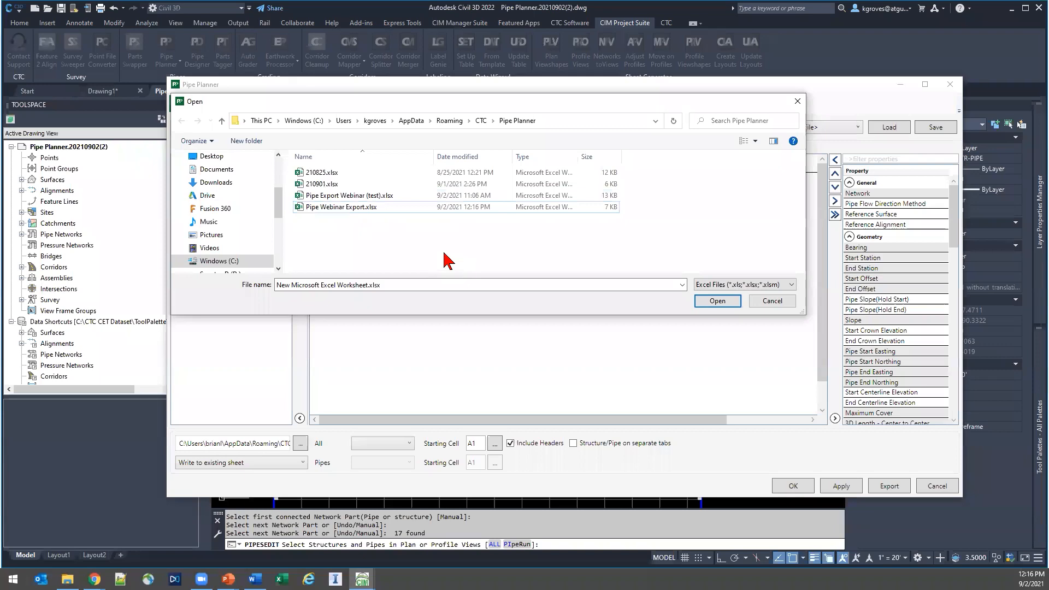
left_click(385, 208)
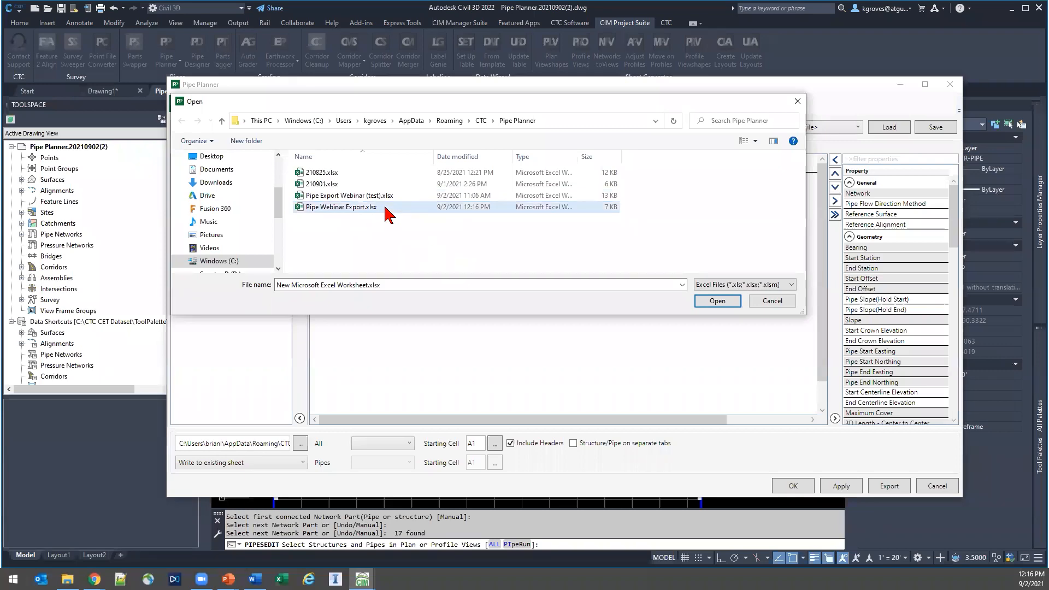
left_click(717, 301)
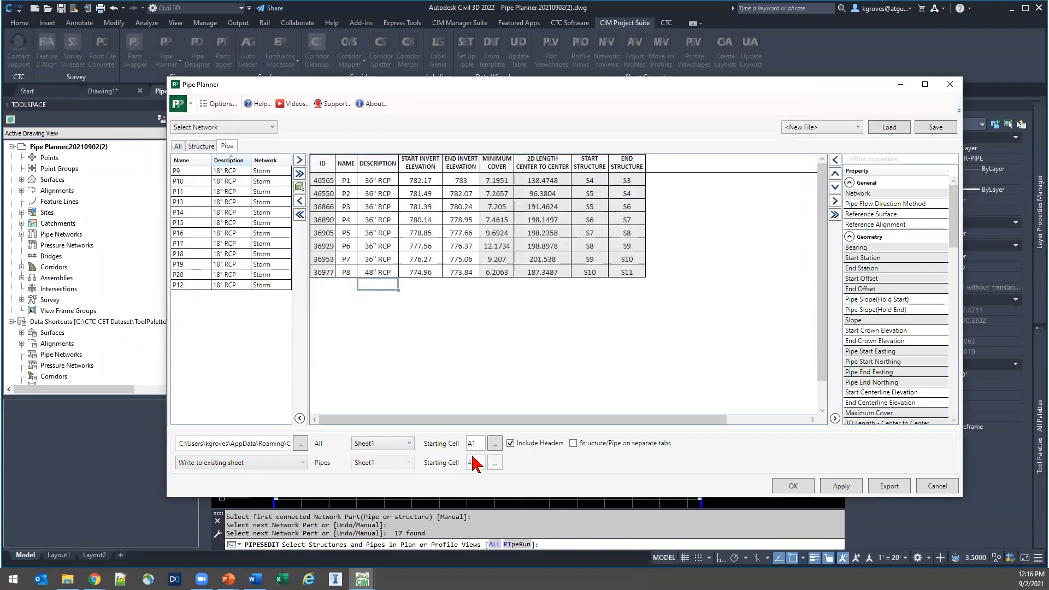
Set the export to write to the existing Sheet1 with cell D4 as the starting cell.
left_click(293, 465)
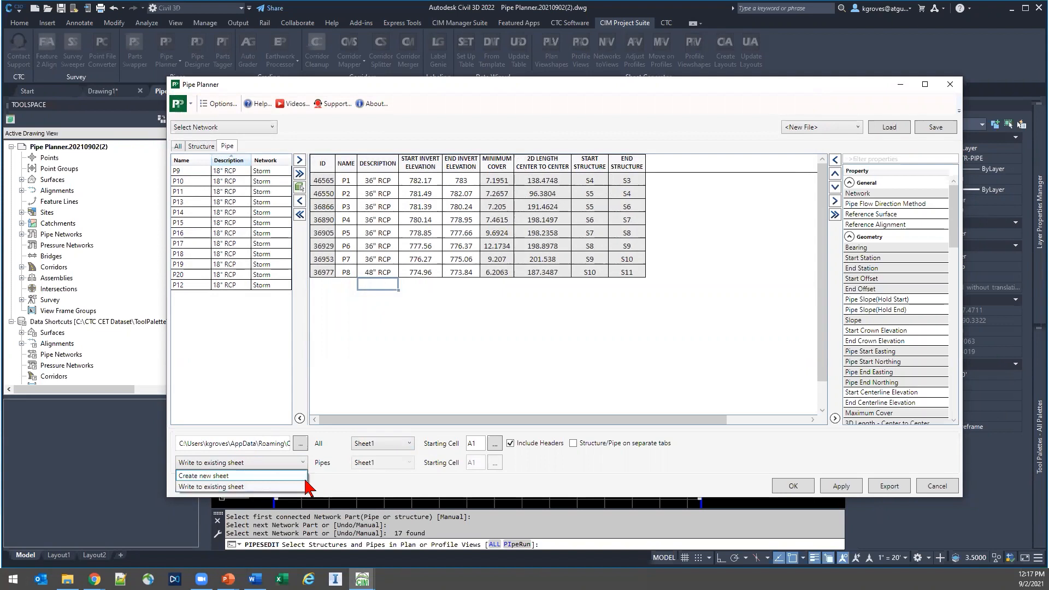
left_click(256, 487)
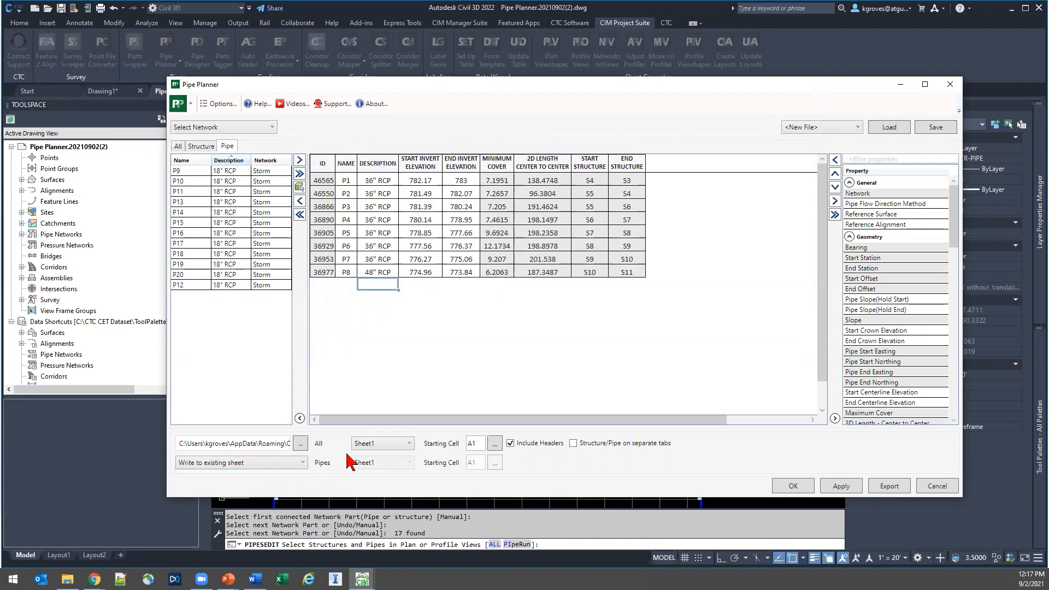
left_click(404, 444)
left_click(404, 448)
left_click(495, 444)
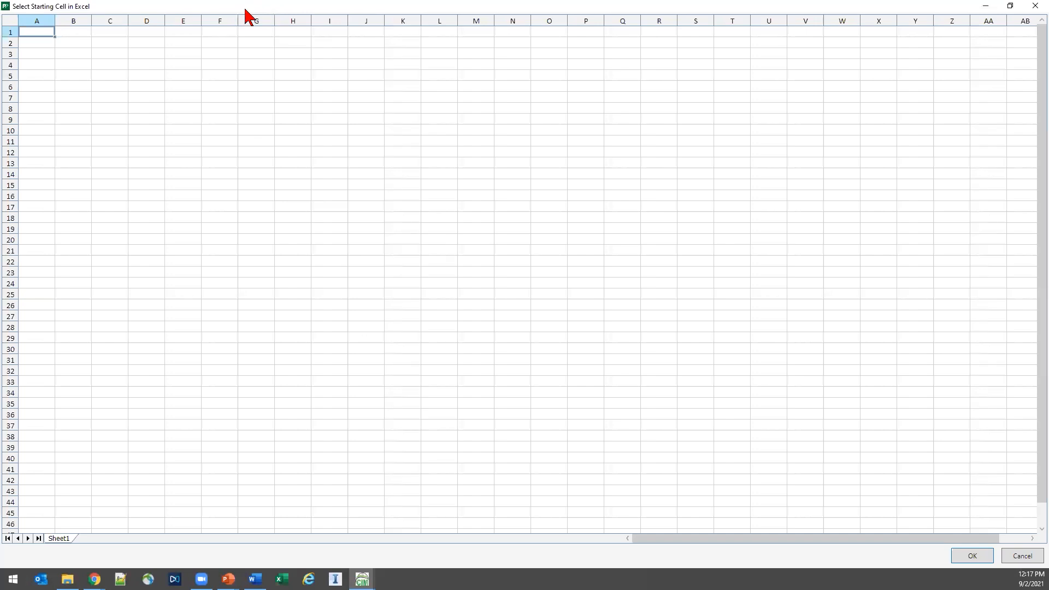
left_click(146, 64)
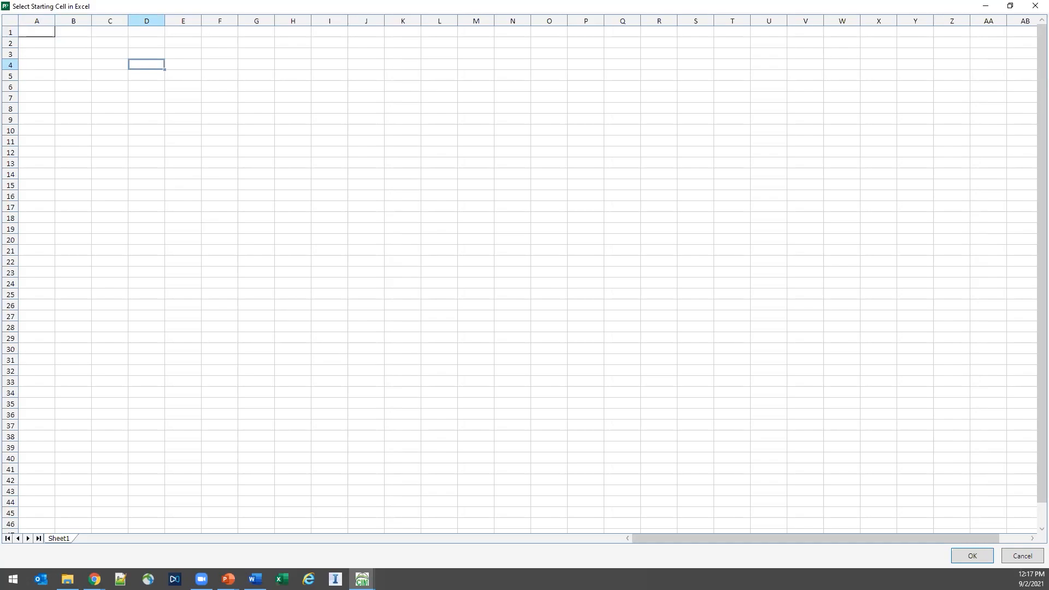
left_click(973, 557)
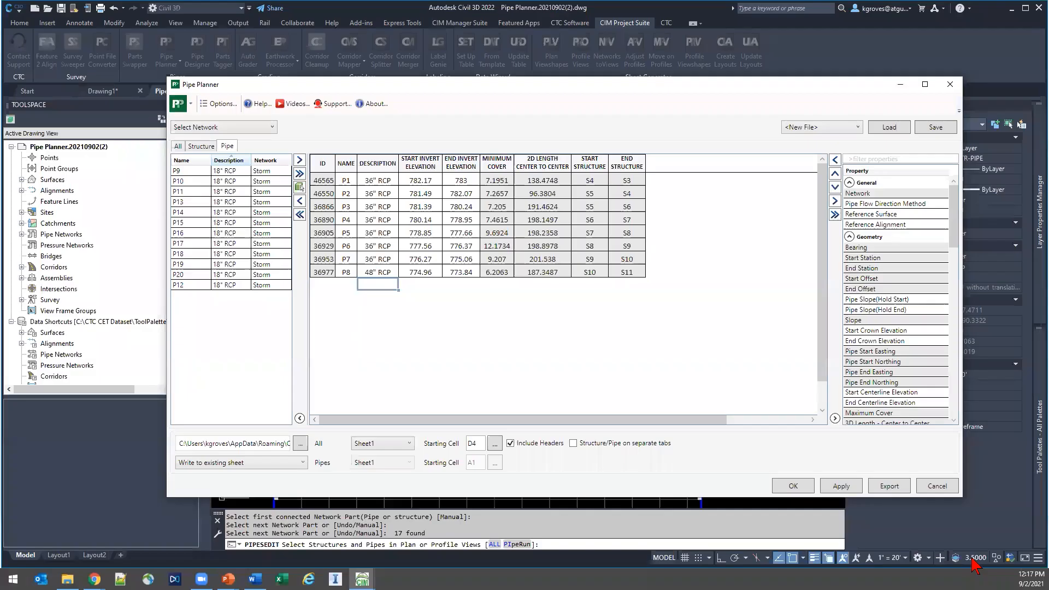
Export the table with headers included and structures and pipes on the same tab, accepting the update of the existing workbook.
left_click(511, 443)
left_click(577, 445)
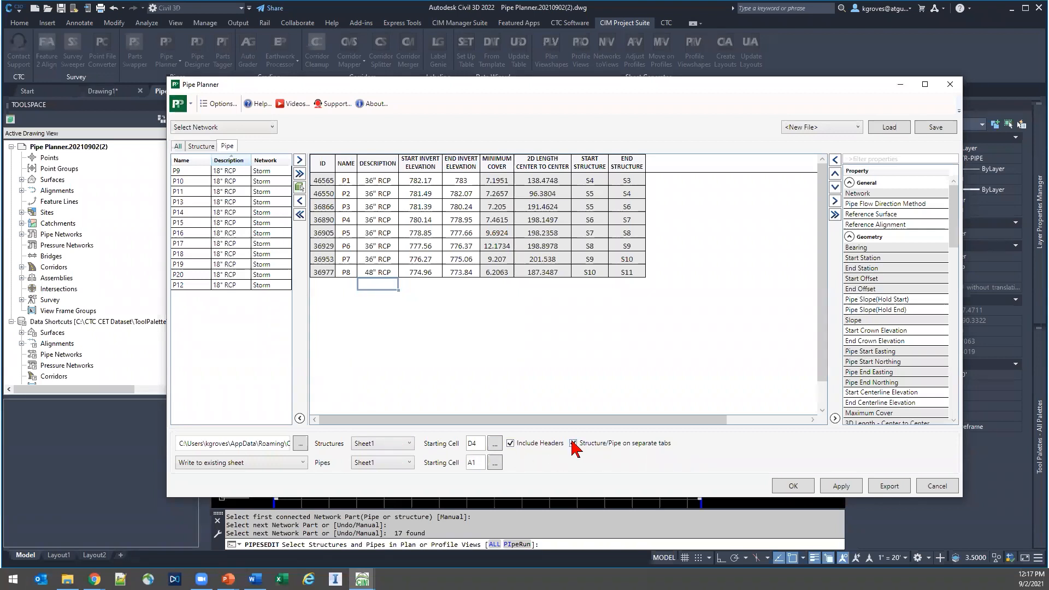
left_click(573, 443)
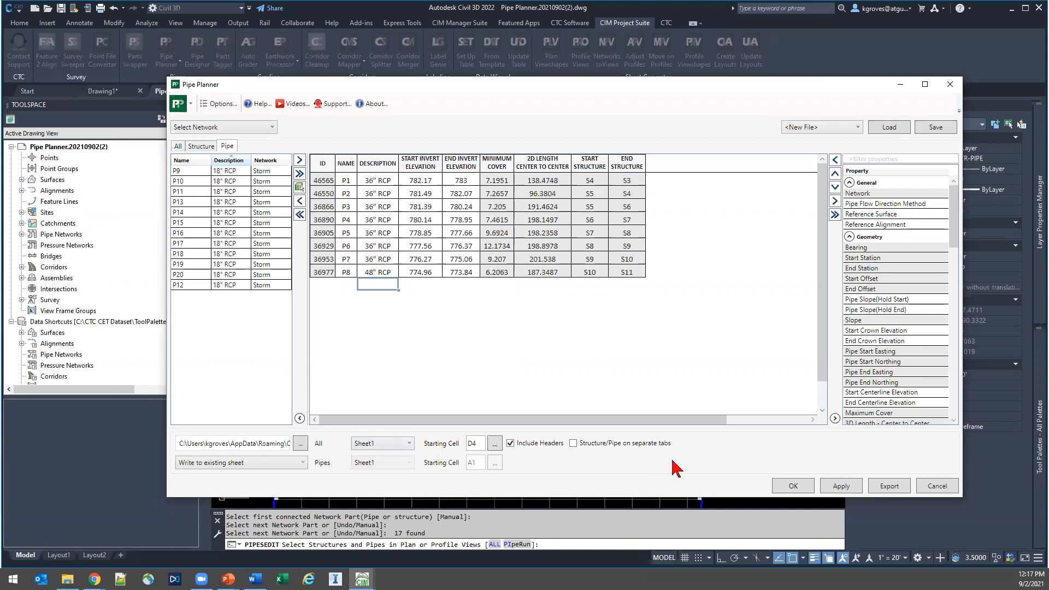
left_click(884, 490)
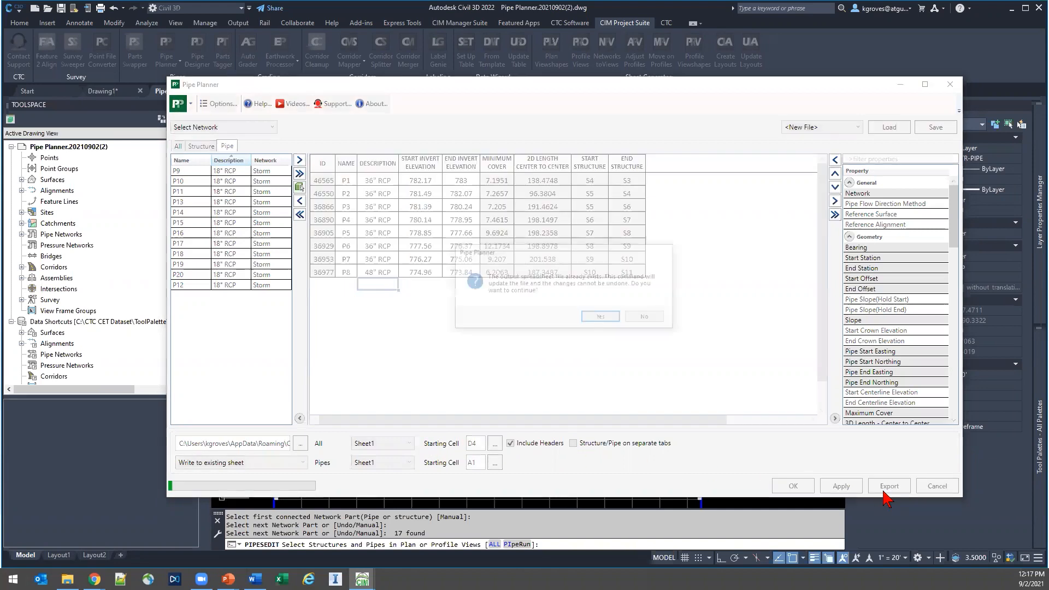
left_click(603, 319)
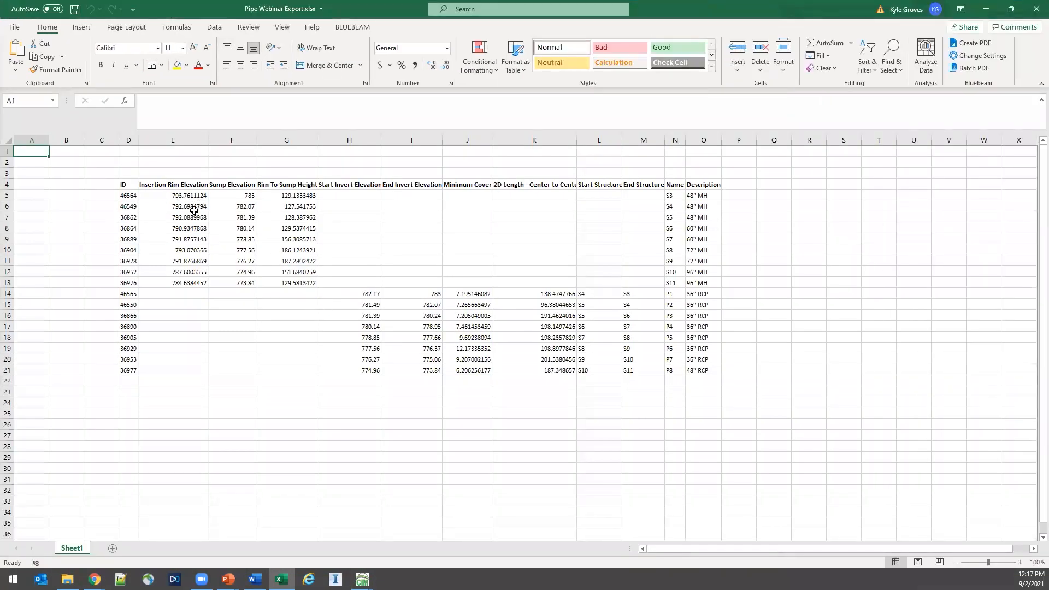
Review the exported sheet in Excel and place its reduced window below the Pipe Planner pipe table to compare both.
right_click(66, 553)
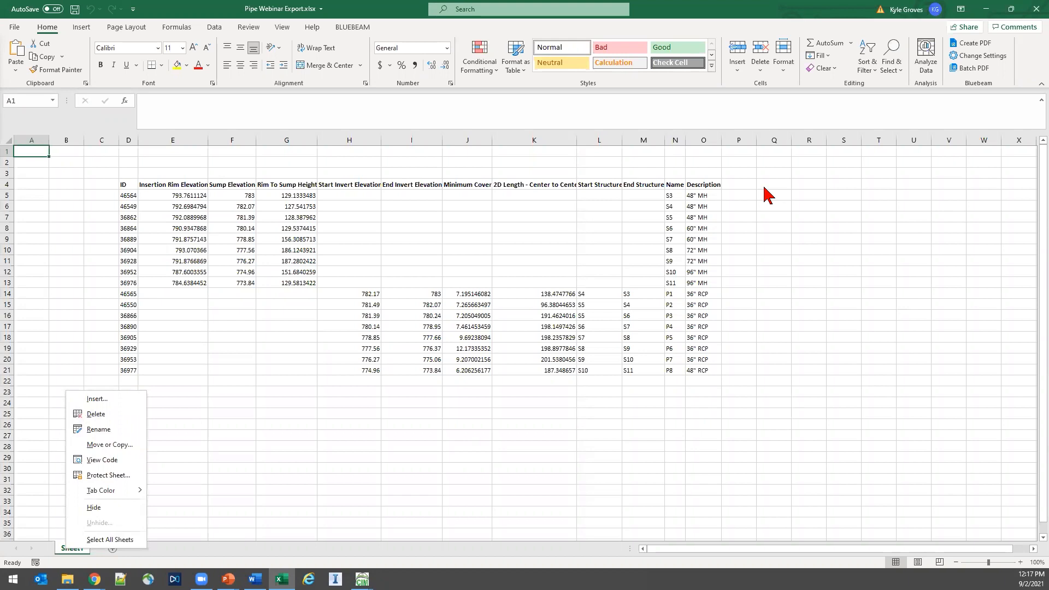
left_click(805, 334)
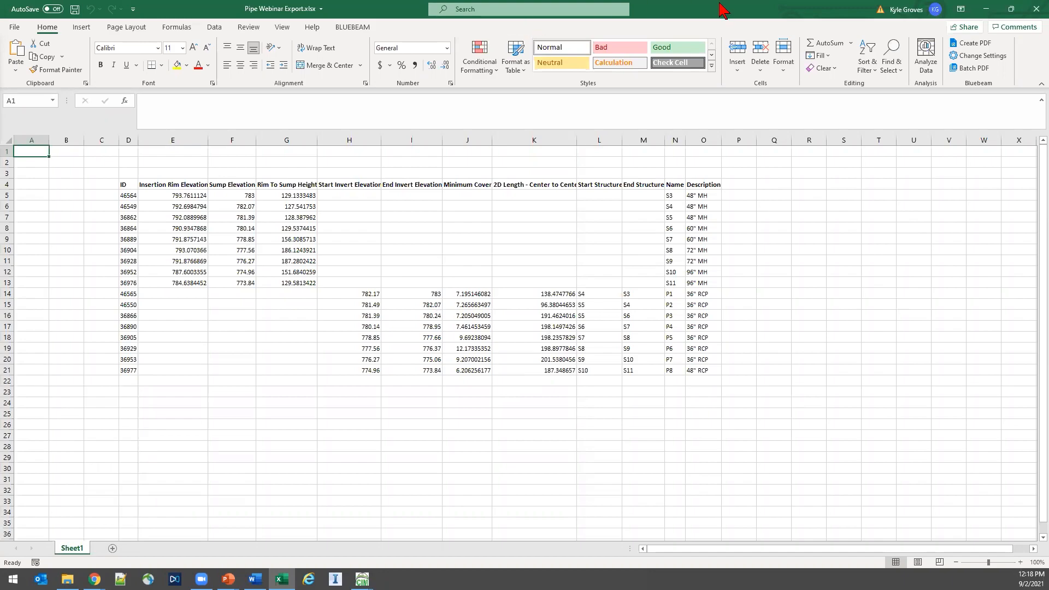
key("alt+Tab")
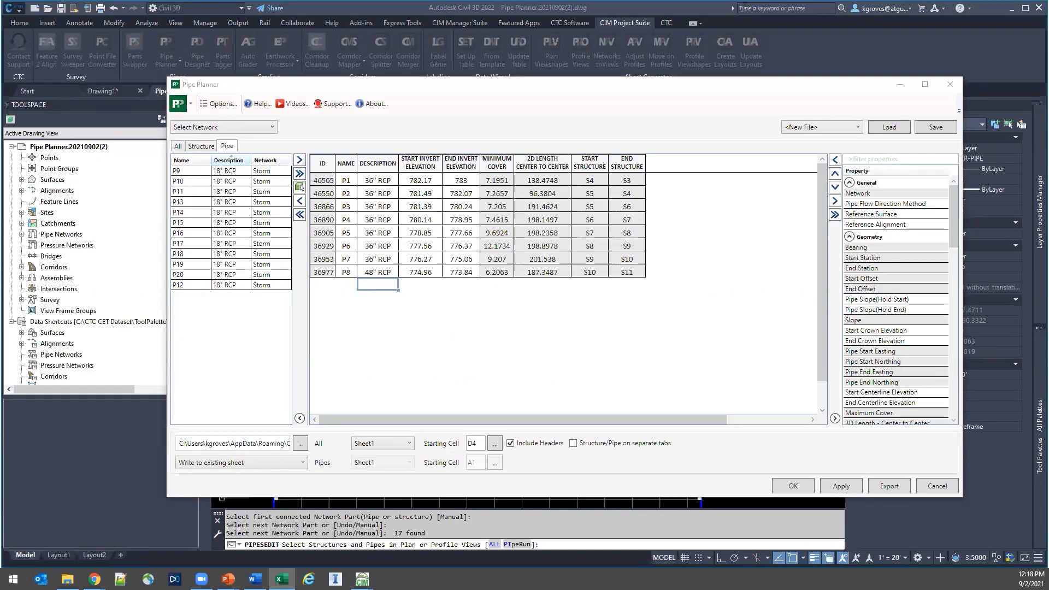
key("alt+Tab")
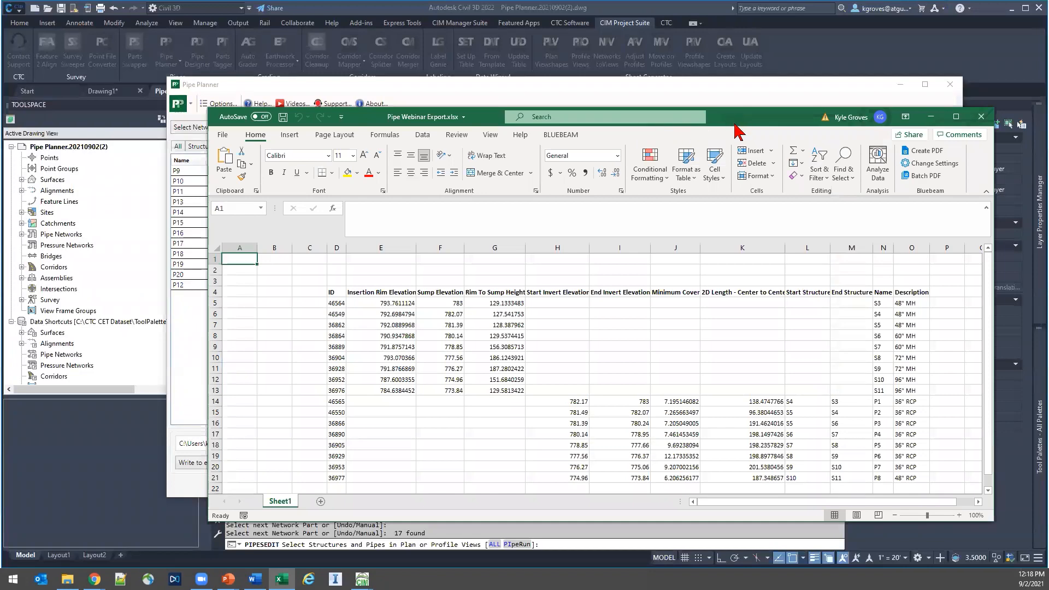
left_click_drag(734, 125, 658, 313)
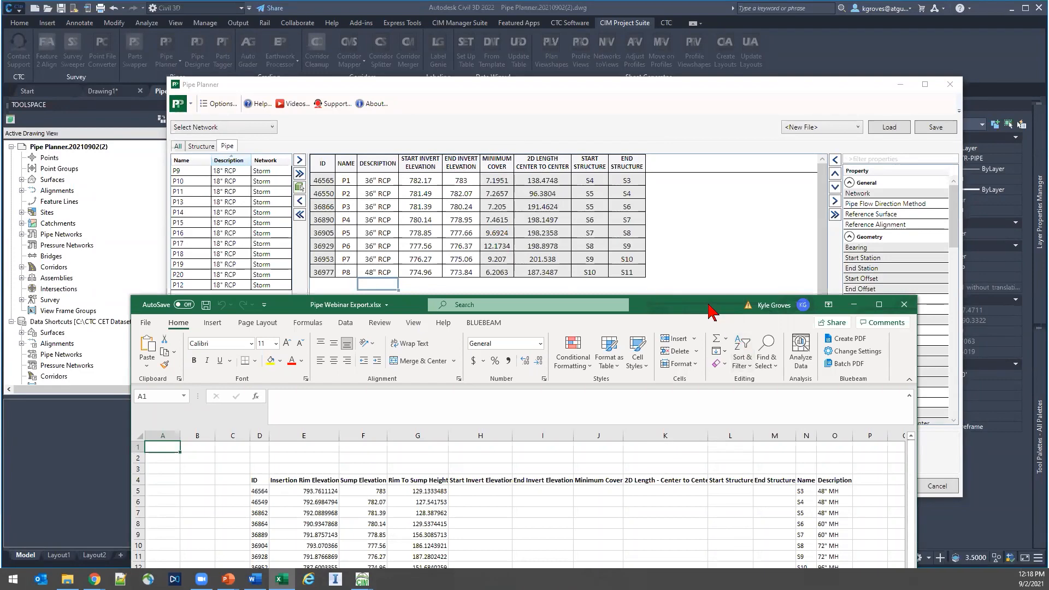
Maximize the exported workbook and examine the pipe rows' invert elevations, minimum cover and 2D length values.
left_click_drag(712, 311, 703, 317)
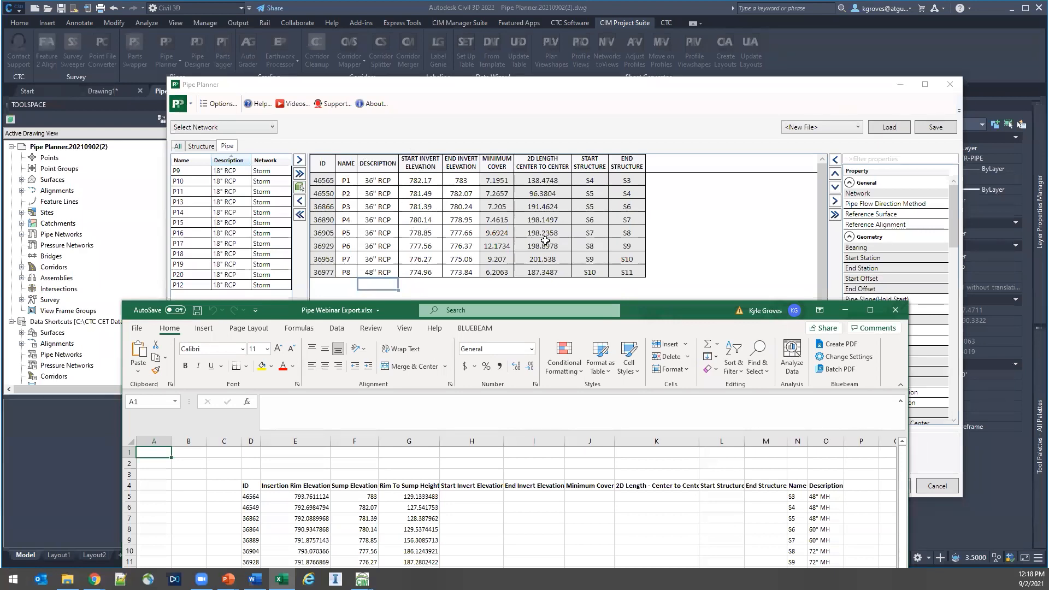
left_click_drag(694, 307, 734, 0)
left_click(549, 285)
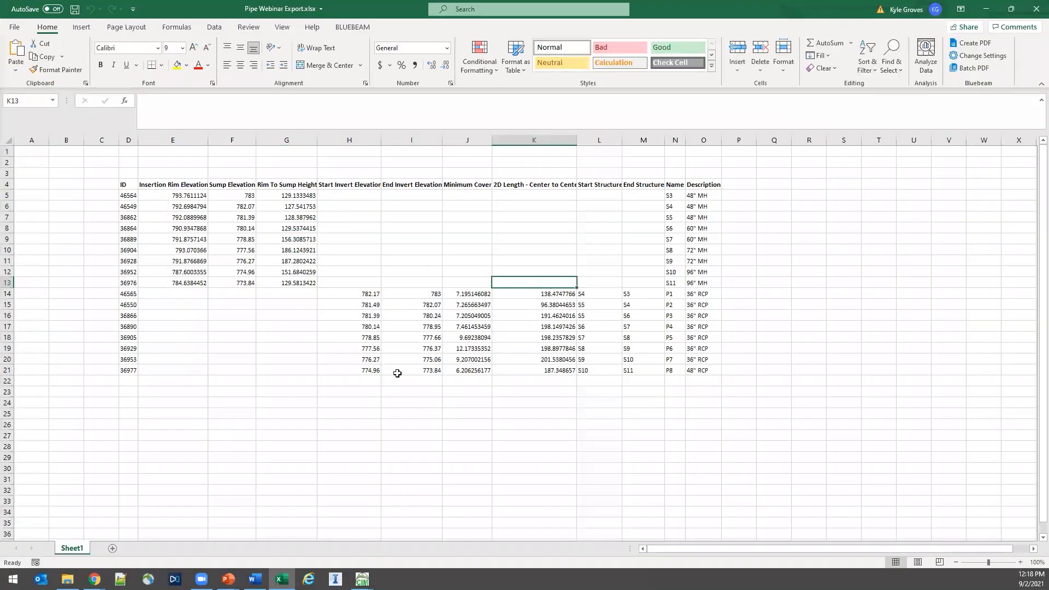
left_click(522, 327)
left_click(469, 294)
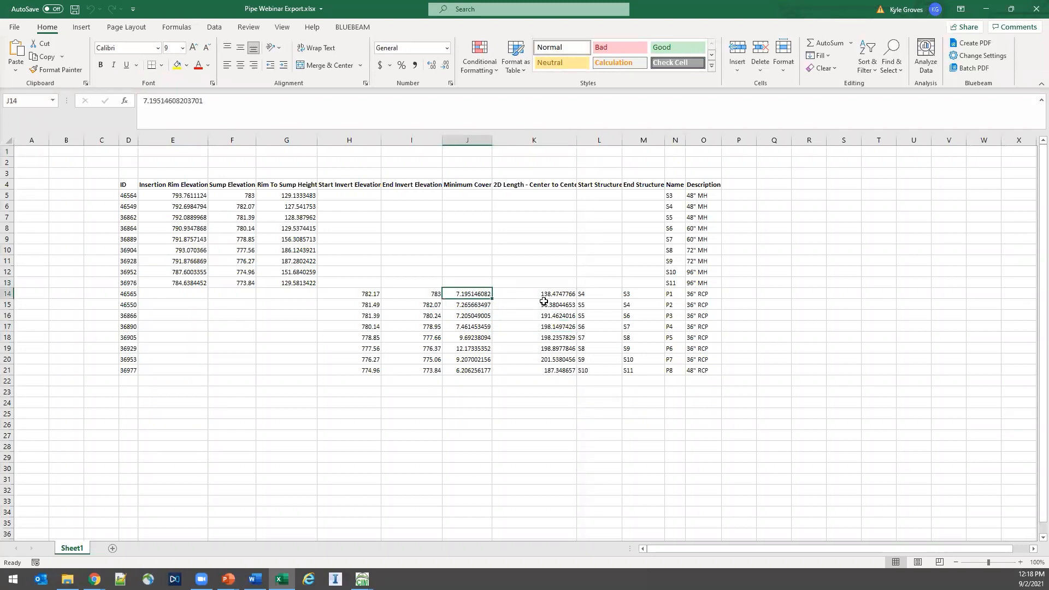
left_click(538, 294)
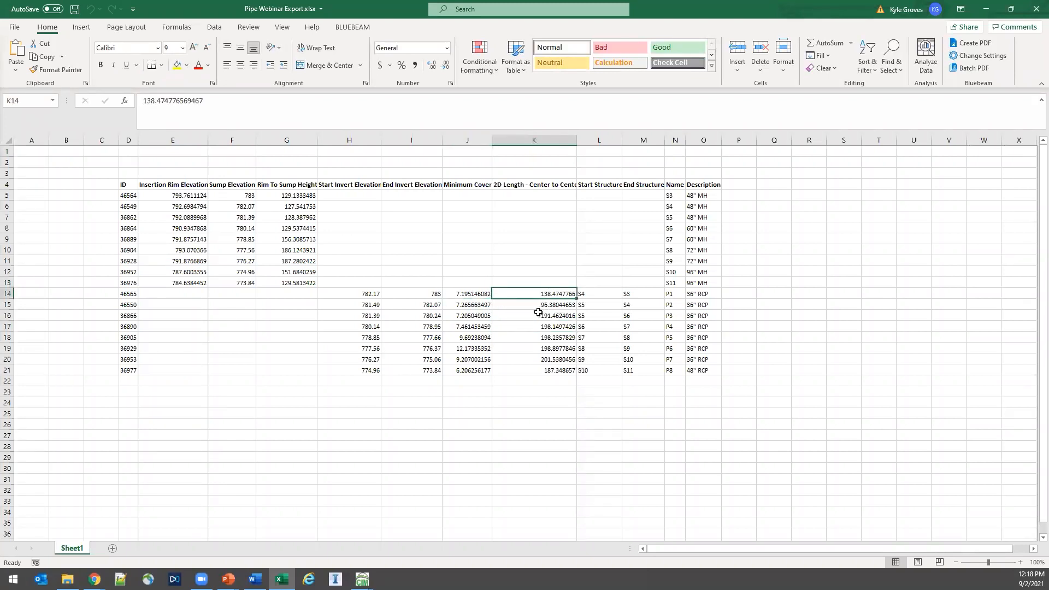
left_click(427, 302)
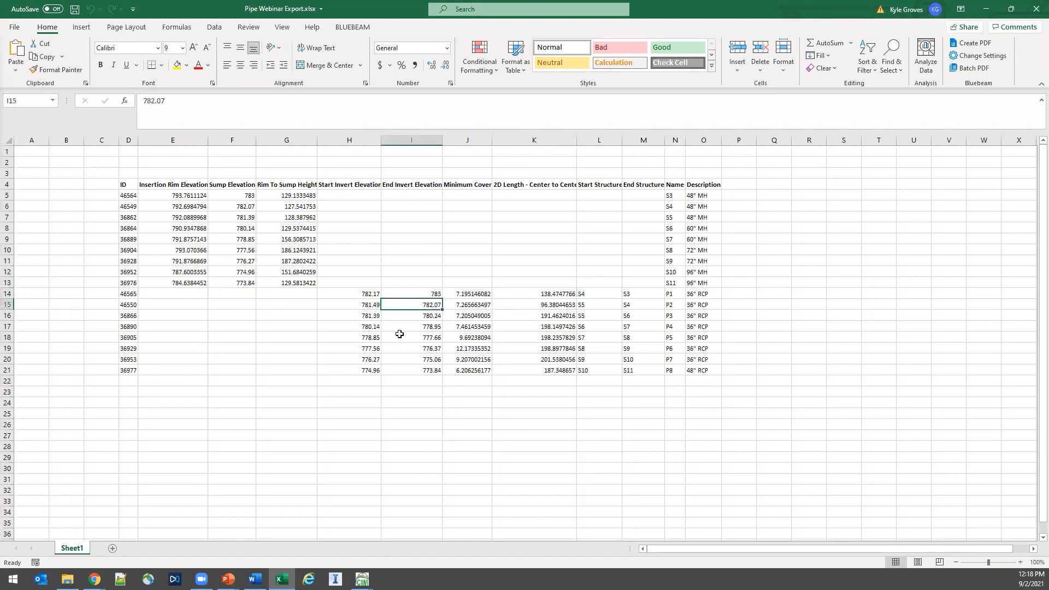
left_click(365, 316)
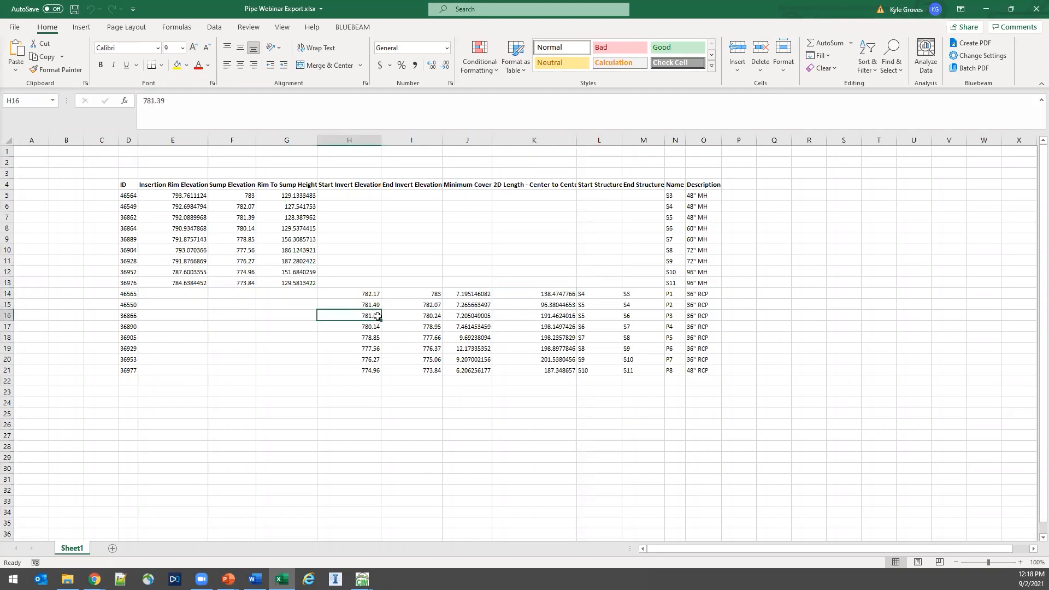
left_click(367, 358)
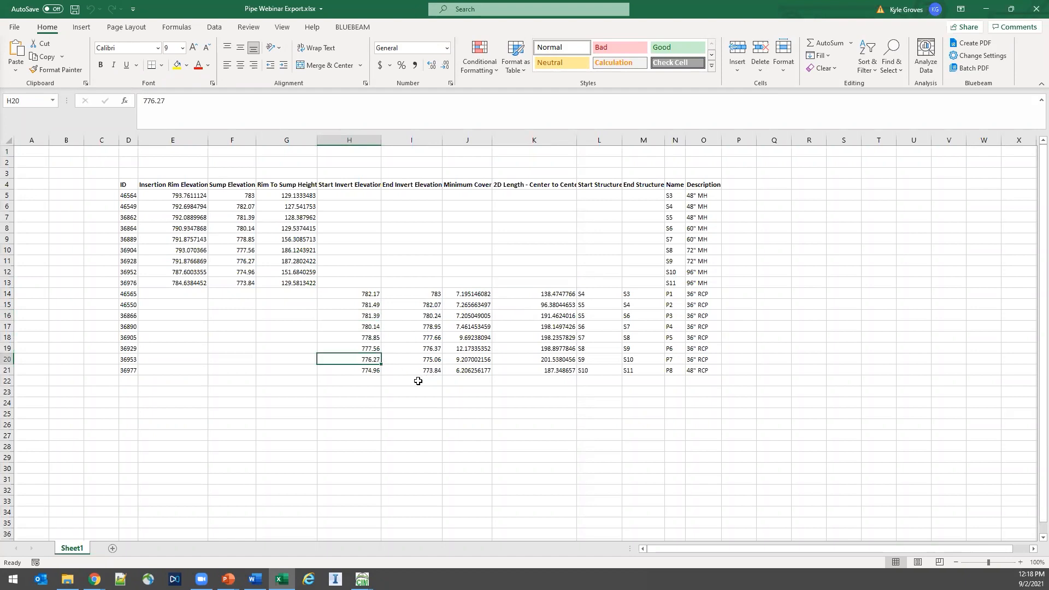
Enter the formula =ROUND(H14,2) in cell H24 below the start invert elevations.
left_click(345, 401)
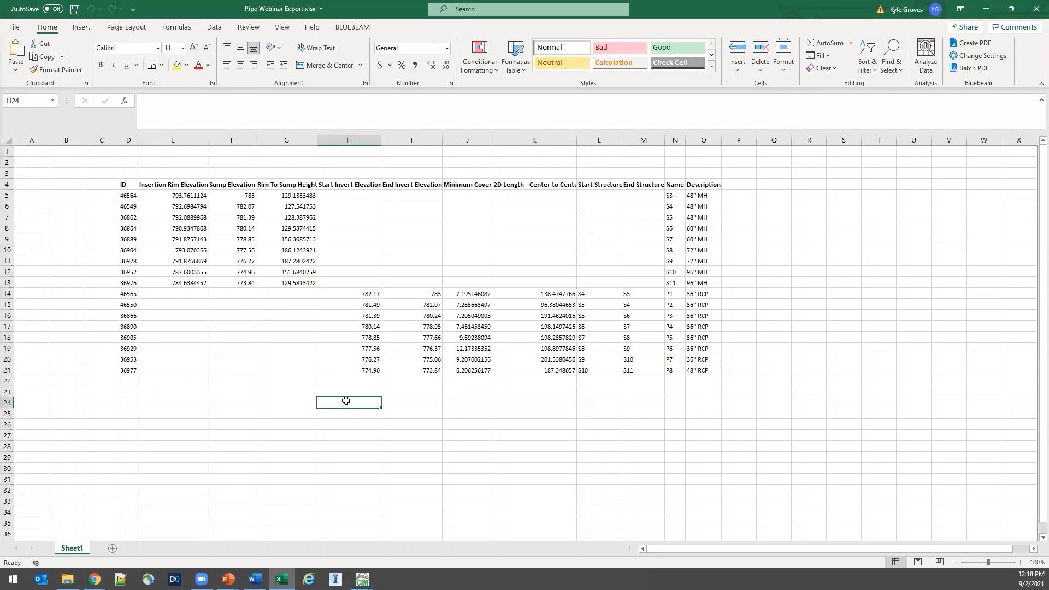
type("=ROUND(")
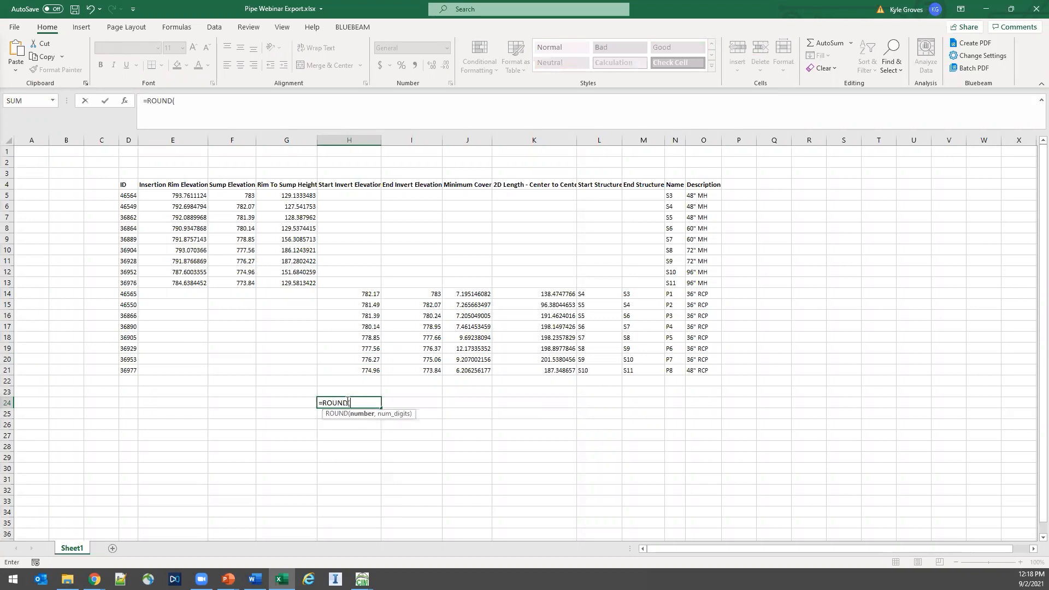
left_click(369, 292)
type(",")
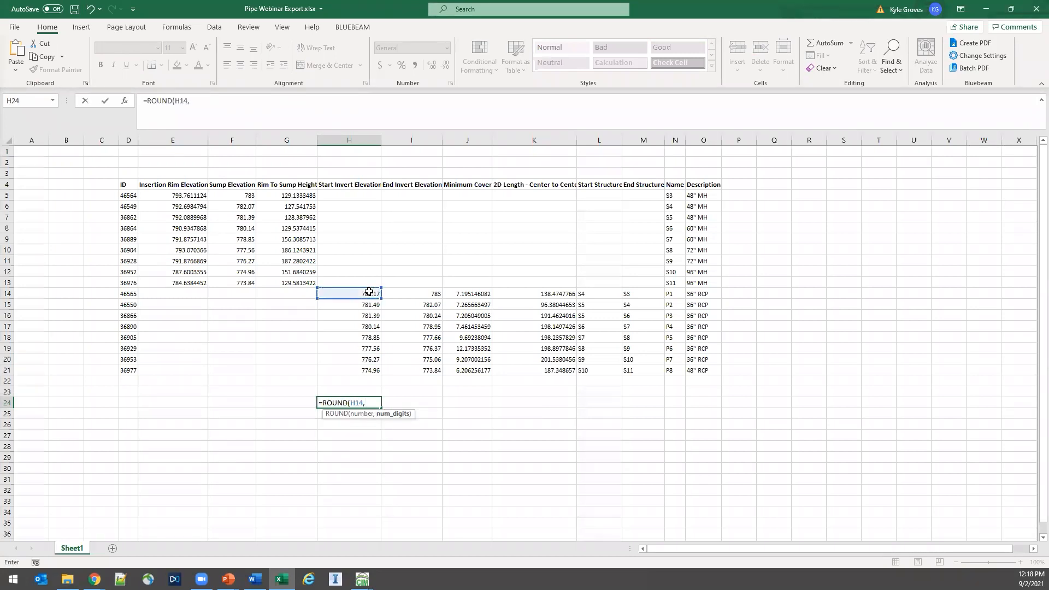
type("2)")
key("Return")
Edit the ROUND formula in H24 so it rounds to 1 decimal place.
left_click(366, 403)
double_click(370, 403)
key("Return")
left_click(361, 403)
double_click(355, 404)
left_click(354, 444)
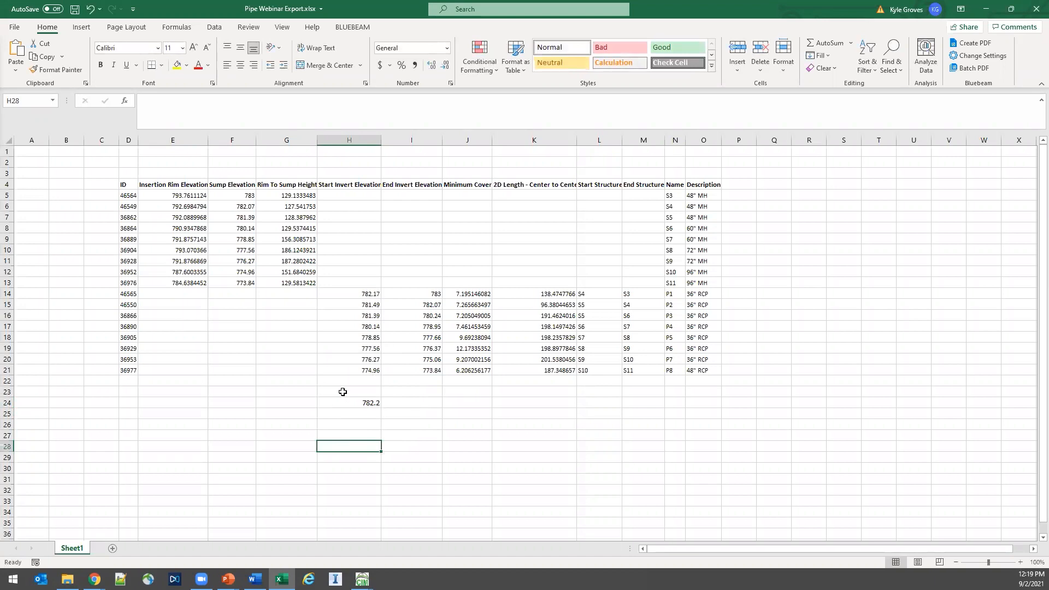
Fill the rounding formula down from H24 and paste the results for H24:H31 as values over the start invert elevations from H14.
left_click(366, 405)
left_click_drag(381, 408, 379, 517)
left_click_drag(375, 480, 369, 407)
key("ctrl+c")
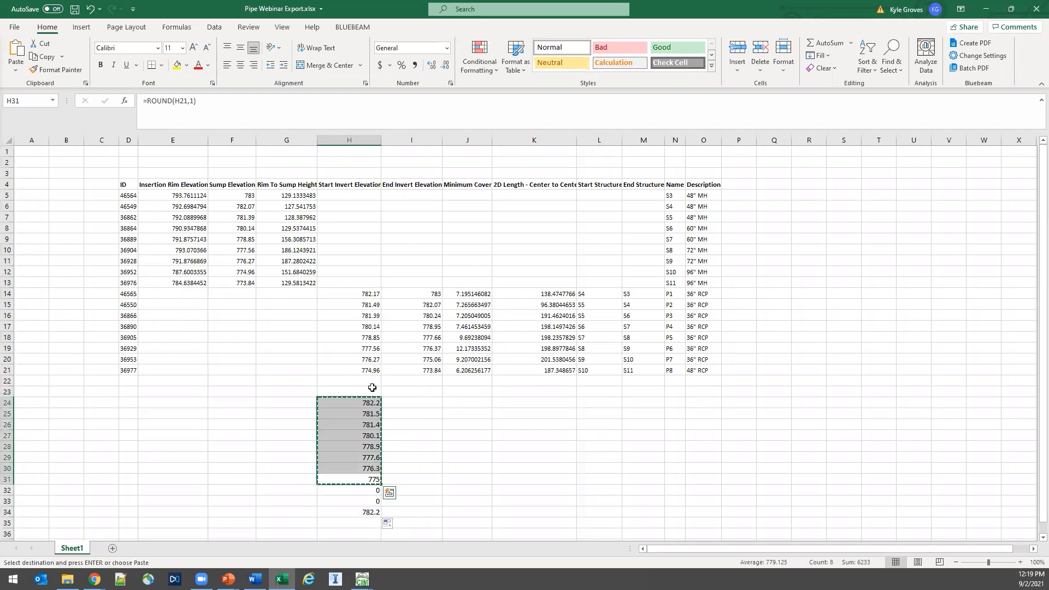
right_click(365, 295)
left_click(407, 316)
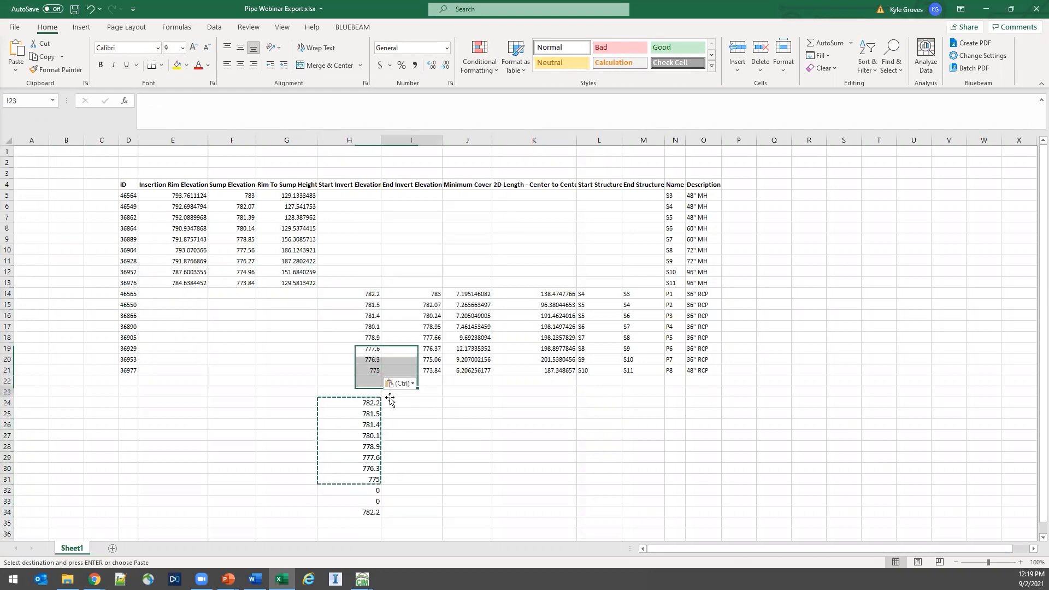
Repeat the rounding formulas in I24:I31 and paste their results as values over the end invert elevations from I14.
left_click(404, 403)
key("ctrl+v")
left_click_drag(436, 408, 437, 481)
key("ctrl+c")
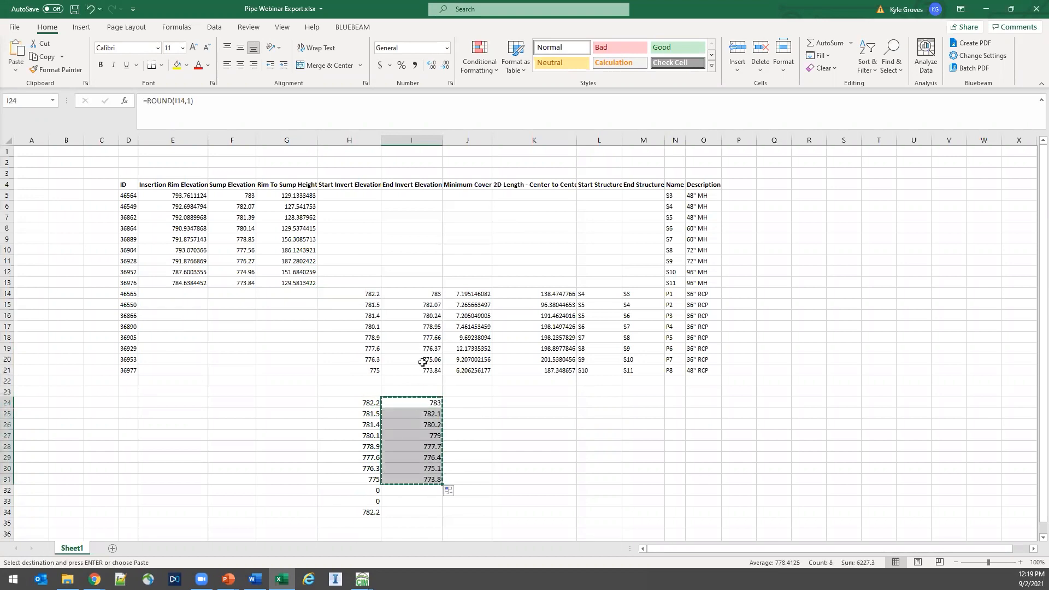
right_click(421, 295)
left_click(468, 316)
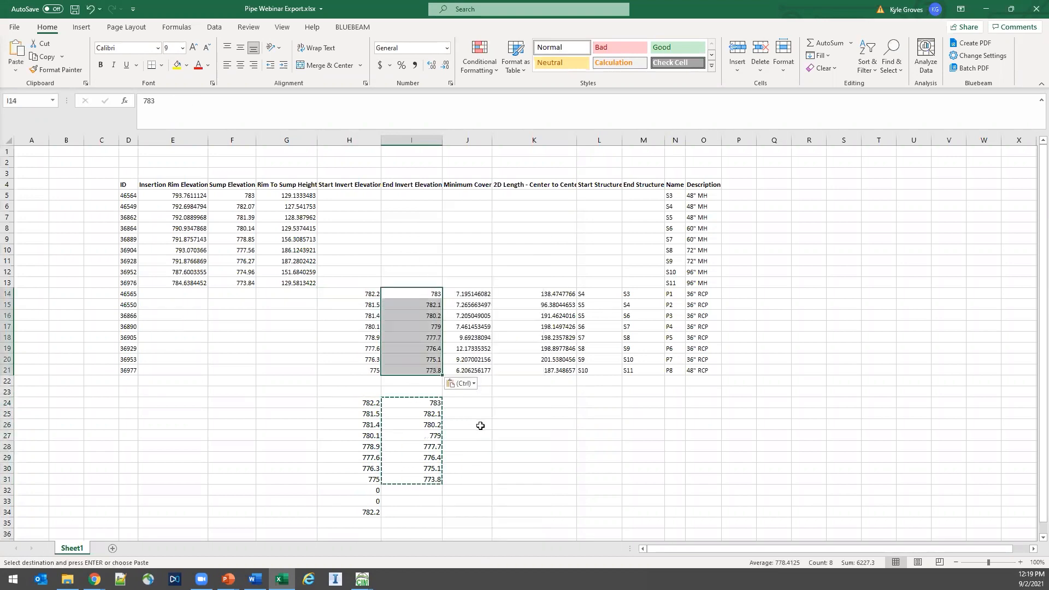
Clear the helper formulas below the exported table in H22:J36.
left_click_drag(344, 377, 452, 532)
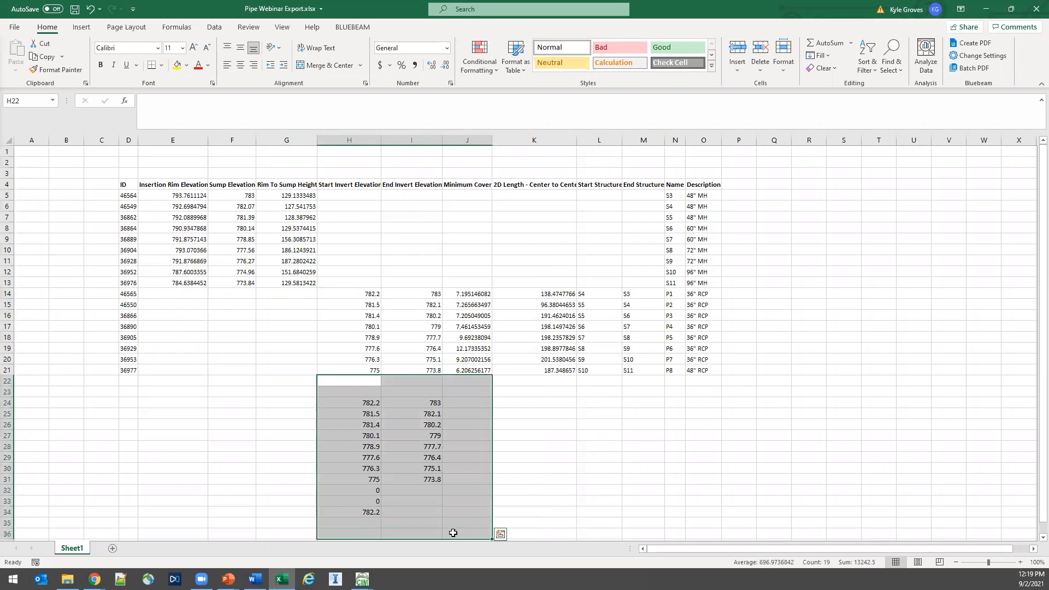
key("Delete")
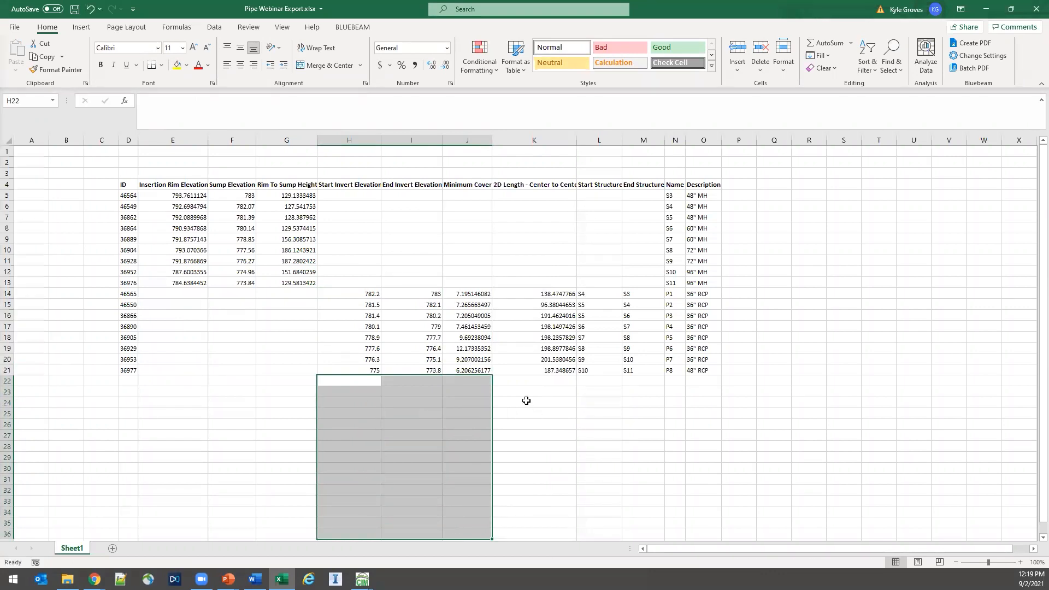
left_click(462, 338)
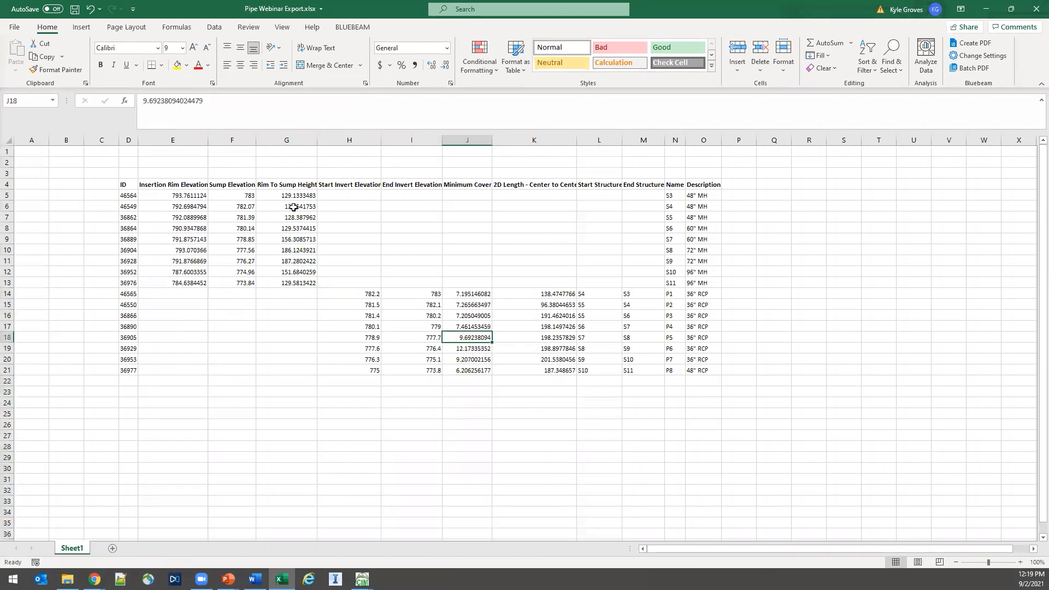
Switch to Civil 3D, close the Pipe Planner dialog, and return to the exported workbook in Excel.
left_click_drag(250, 195, 240, 284)
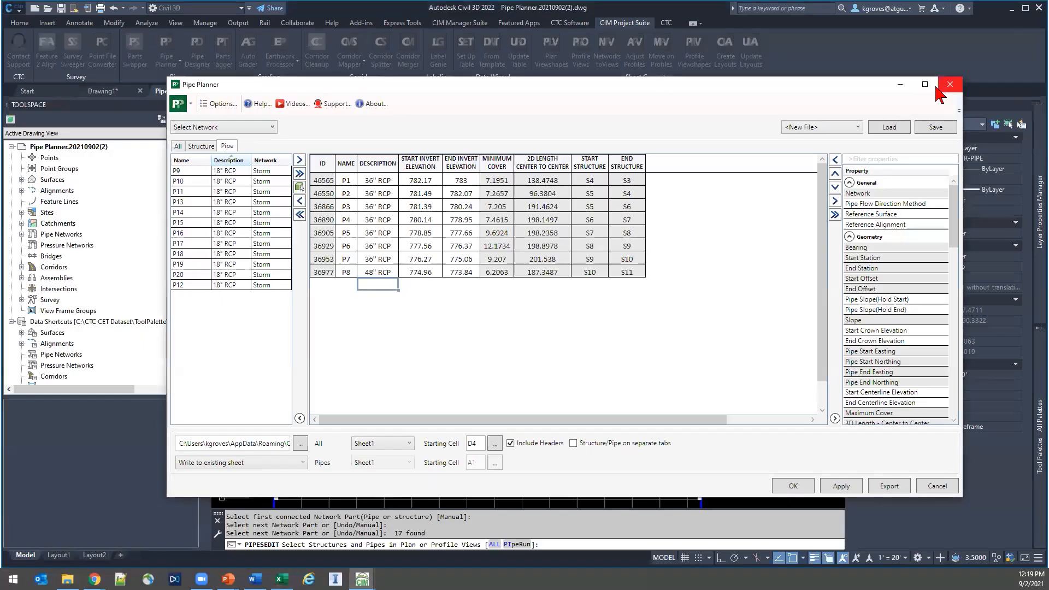
scroll(617, 388, "up", 10)
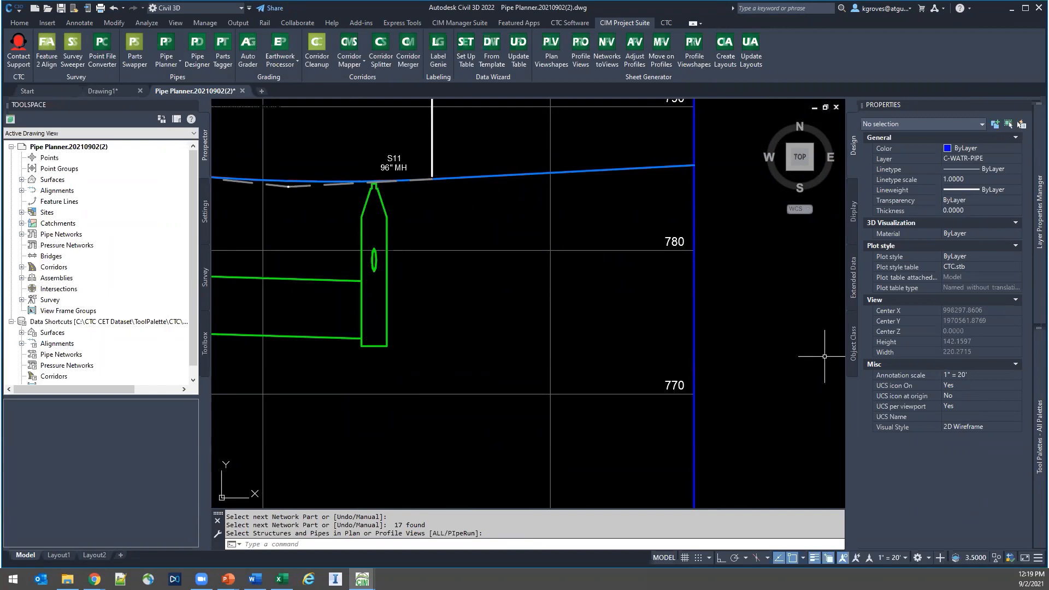
key("alt+Tab")
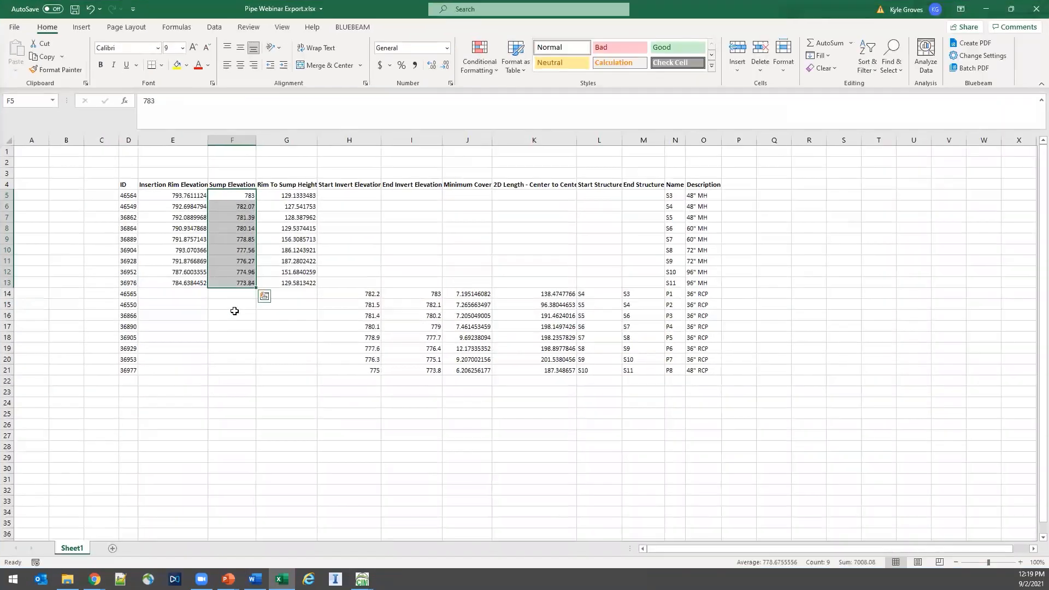
Calculate the structures' lowest sump elevation with a temporary MIN formula in F15, and delete the formula.
left_click(235, 307)
type("=MIN(")
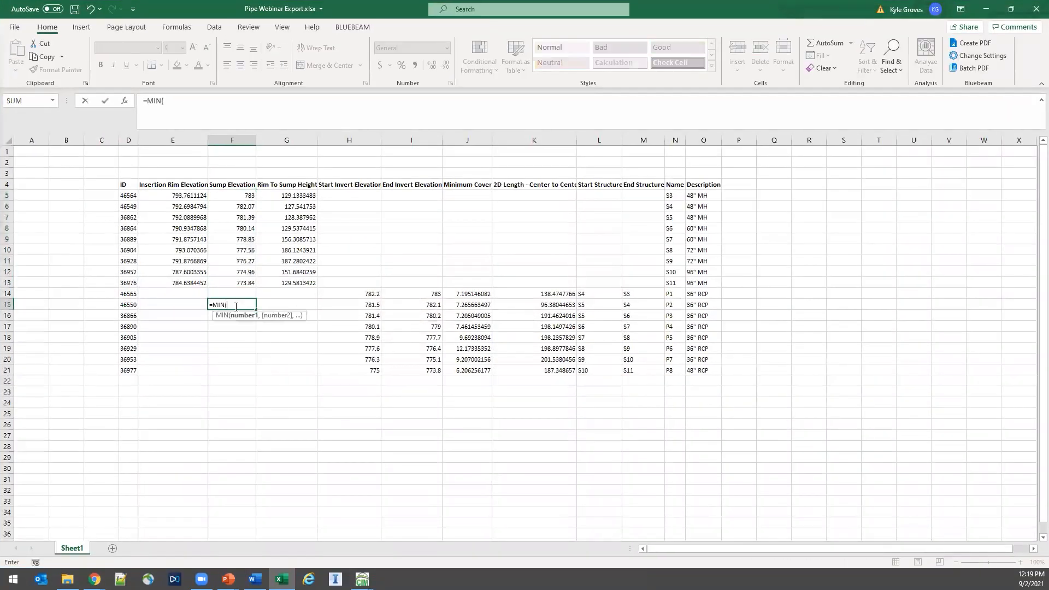
key("Up")
key("Up")
key("shift+Up")
key("shift+Up")
key("shift+Up")
key("shift+Up")
key("shift+Up")
key("shift+Up")
key("shift+Up")
key("shift+Up")
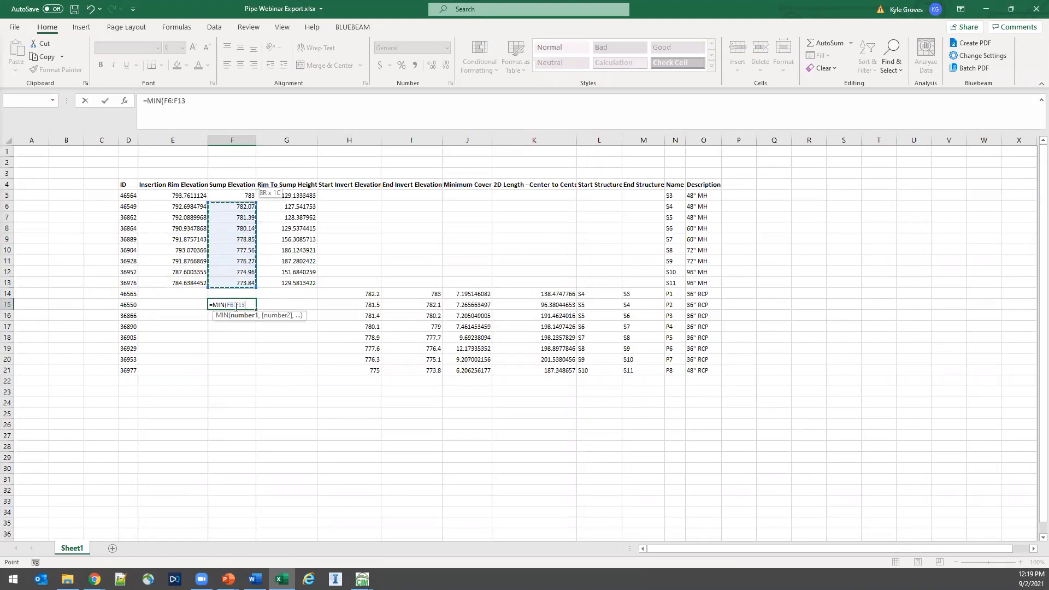
key("Return")
left_click(246, 304)
key("Delete")
left_click(233, 296)
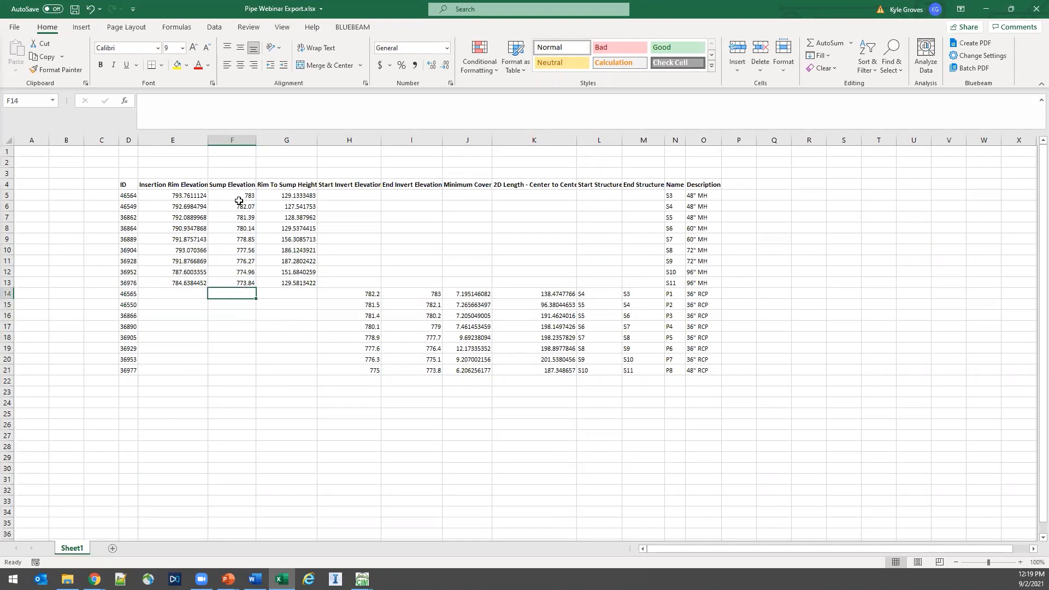
Set the sump elevation of all structures in F5:F13 to 773 and save the workbook.
left_click(233, 281)
type("773")
key("Return")
left_click(233, 281)
key("ctrl+c")
left_click_drag(237, 273, 232, 195)
key("ctrl+v")
left_click(240, 313)
key("Escape")
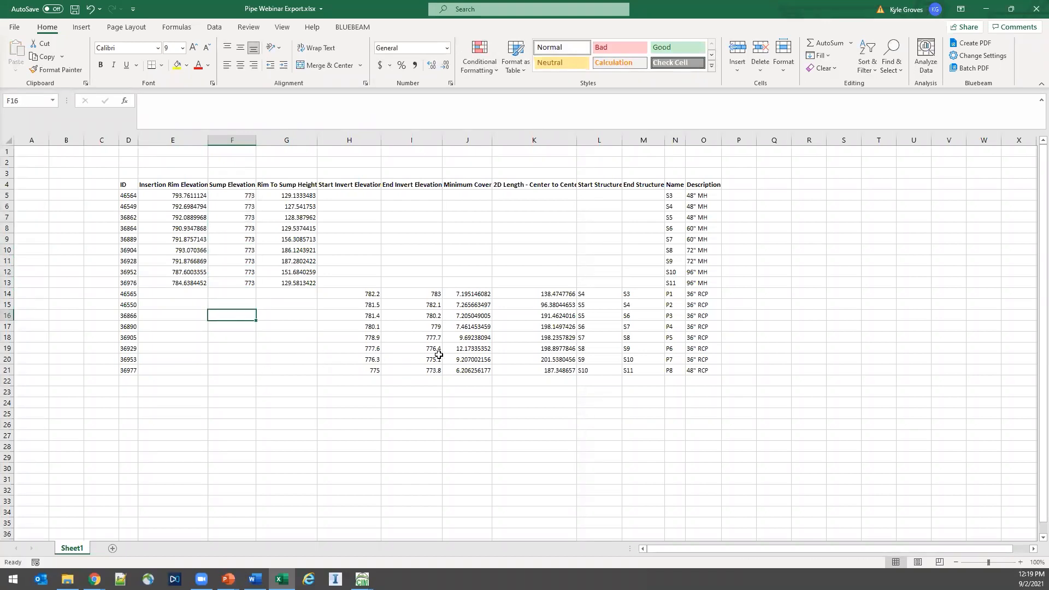
key("ctrl+s")
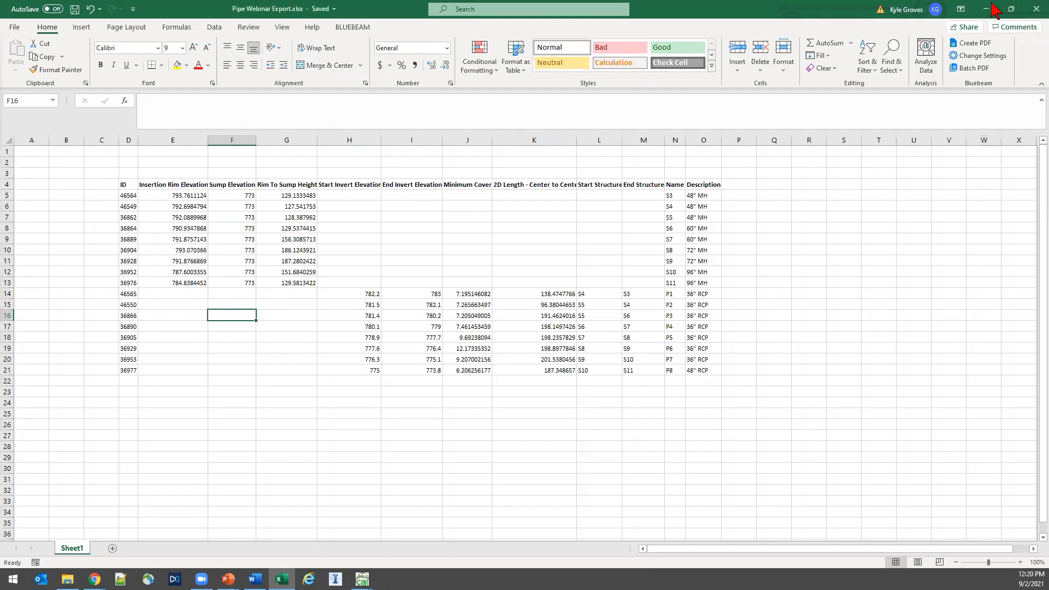
Switch to Civil 3D, start the Pipe Planner import and choose Pipe Webinar Export.xlsx as the source file.
key("alt+Tab")
scroll(372, 362, "down", 4)
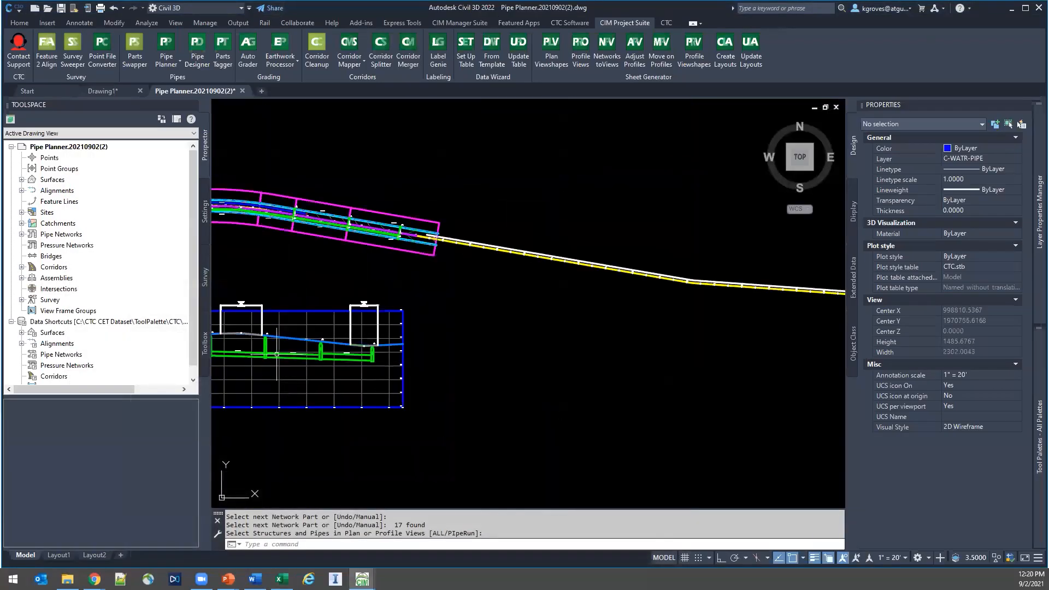
left_click(166, 62)
left_click(202, 109)
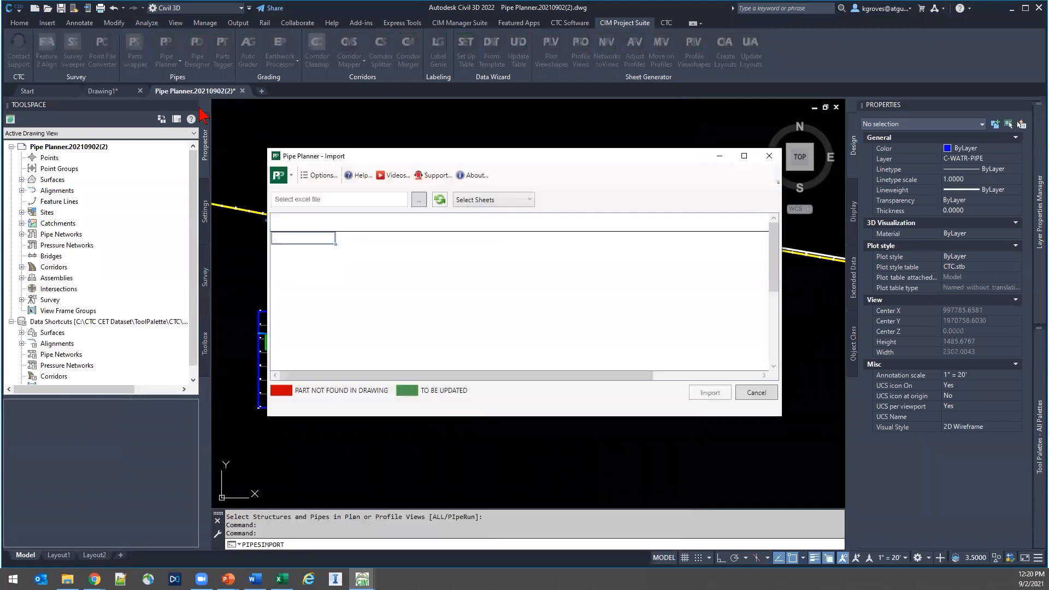
left_click(419, 201)
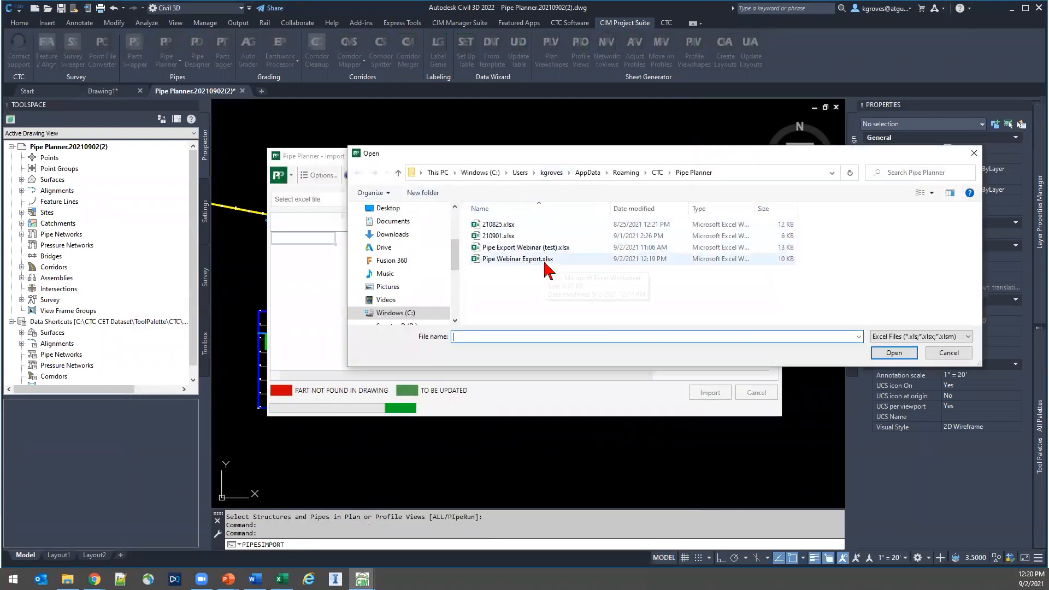
left_click(486, 259)
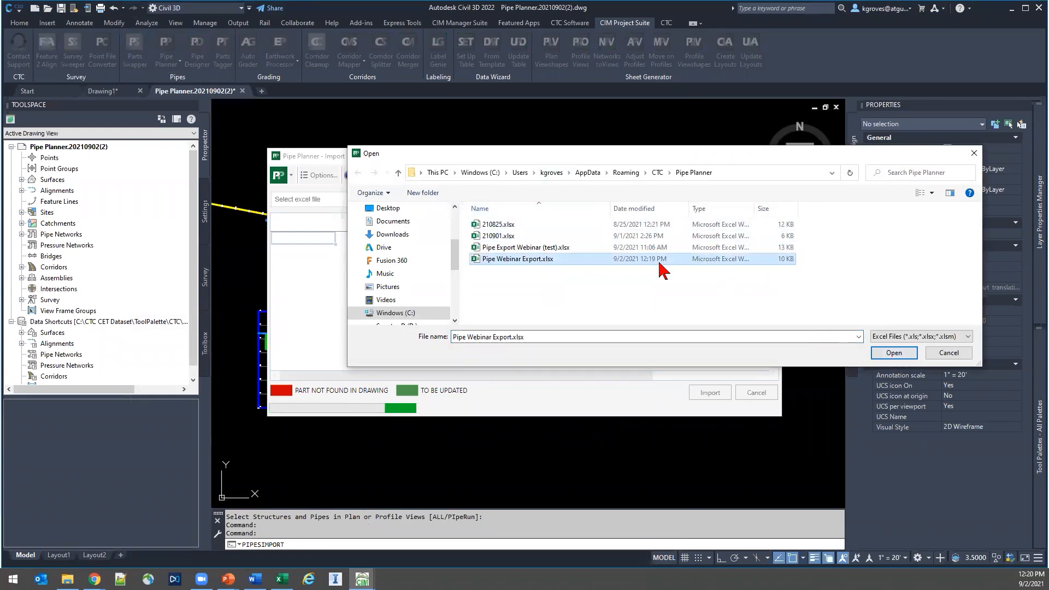
left_click(885, 353)
Load Sheet1 of the chosen workbook into the import table.
left_click(464, 202)
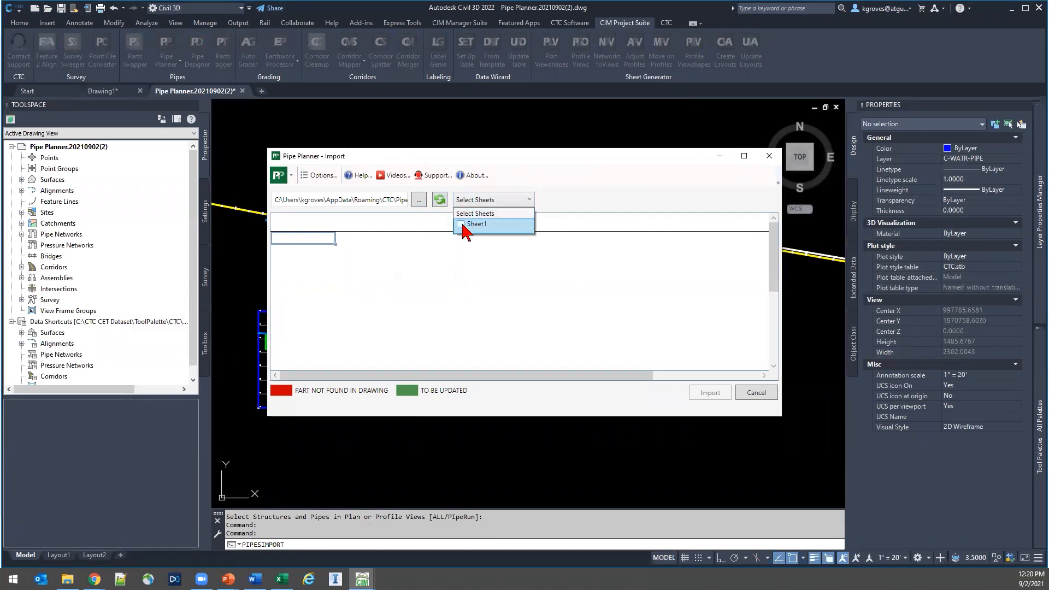
left_click(461, 225)
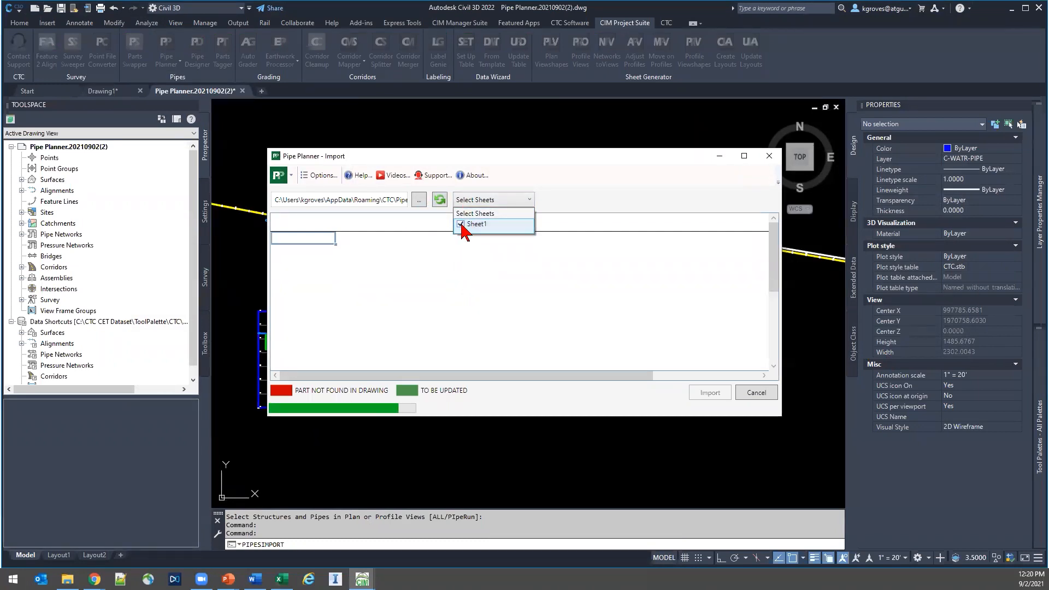
left_click(632, 188)
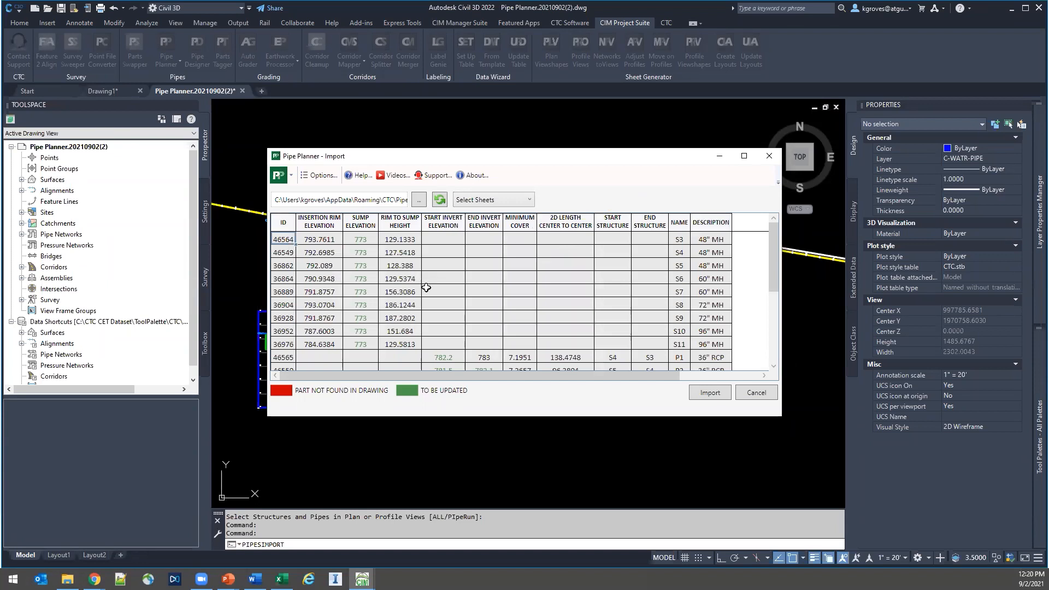
Switch to the workbook in Excel and enter the made-up part ID 12344 in D22, below the last pipe.
scroll(398, 330, "down", 1)
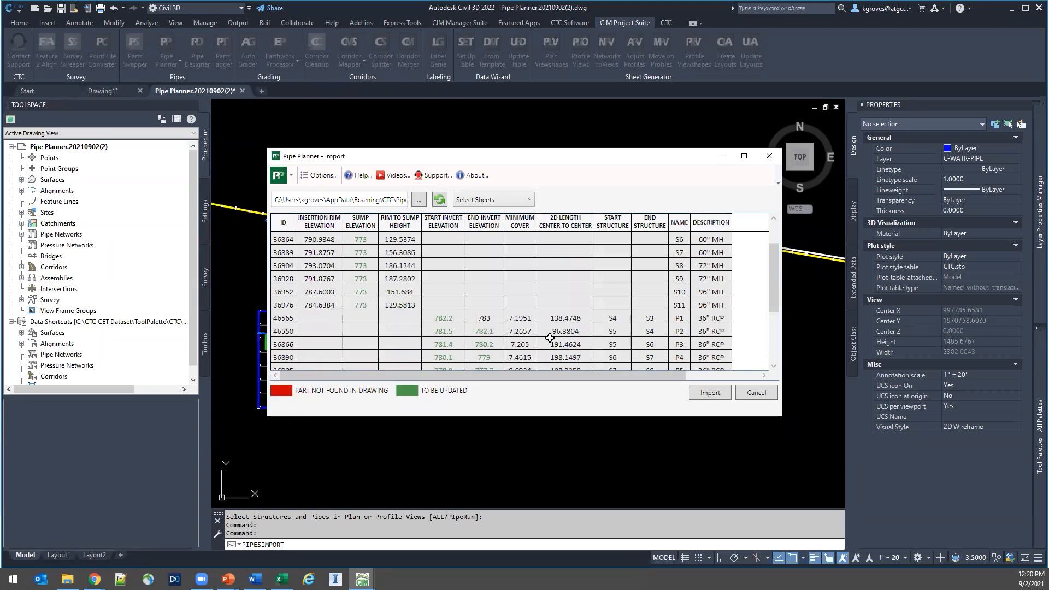
left_click(282, 579)
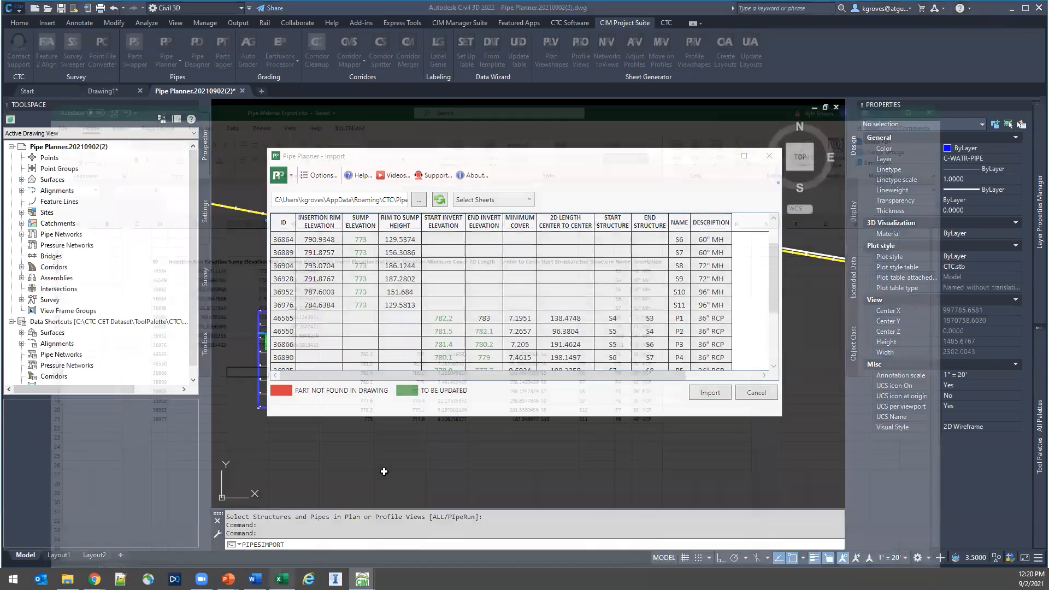
left_click(353, 380)
left_click(130, 381)
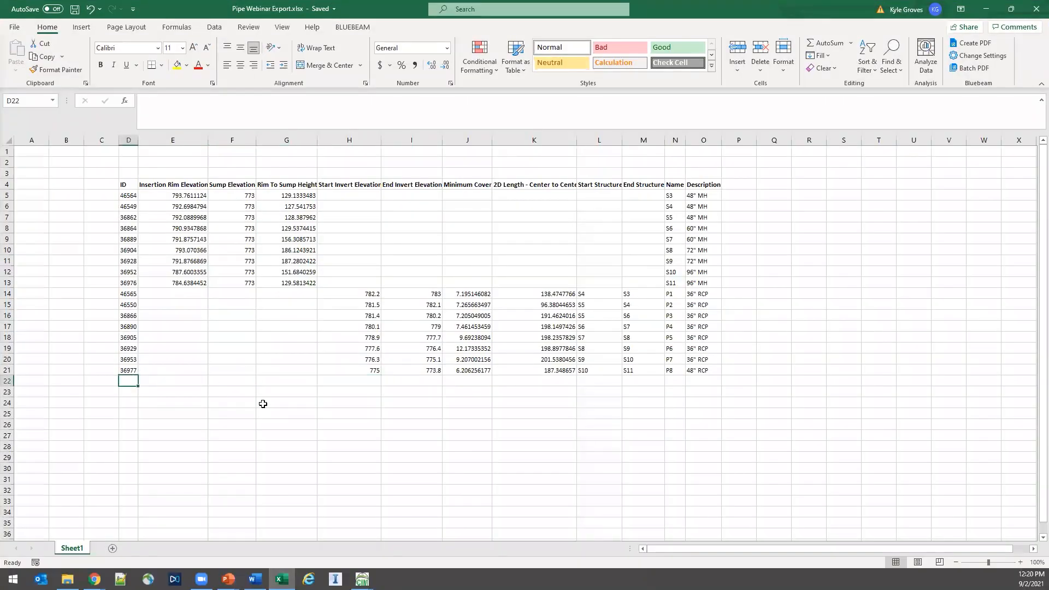
type("12344")
key("Return")
Set both the start and end invert elevation of the made-up pipe in row 22 to 800.
key("Up")
key("Right")
key("Right")
key("Right")
key("Right")
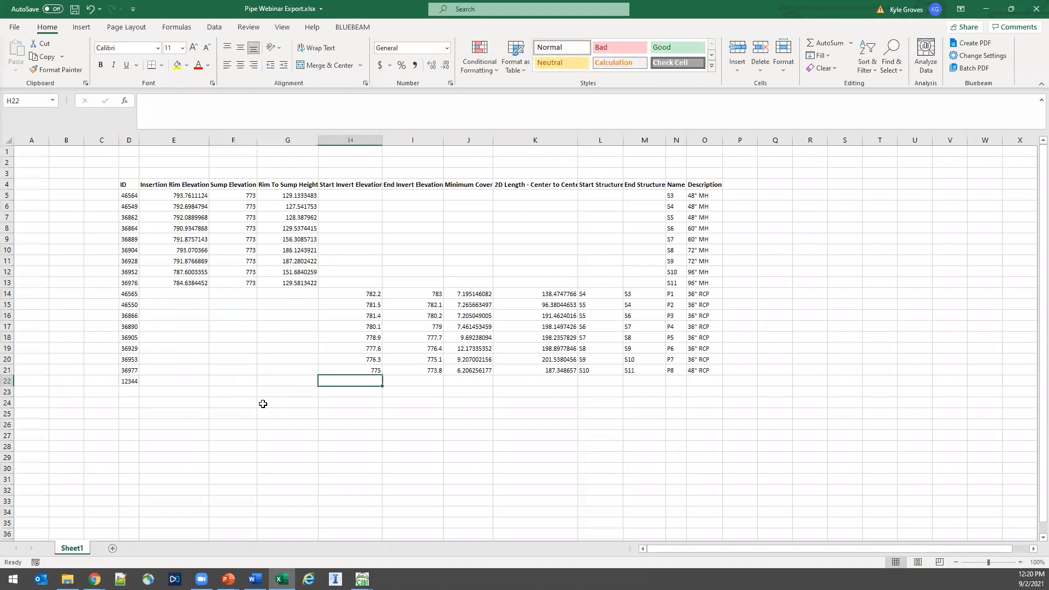
type("800")
key("Tab")
left_click(343, 381)
key("ctrl+c")
left_click(401, 381)
key("ctrl+v")
Give the row 22 pipe a minimum cover of 5, a length of 180, start structure S11 and end structure S10.
left_click(470, 380)
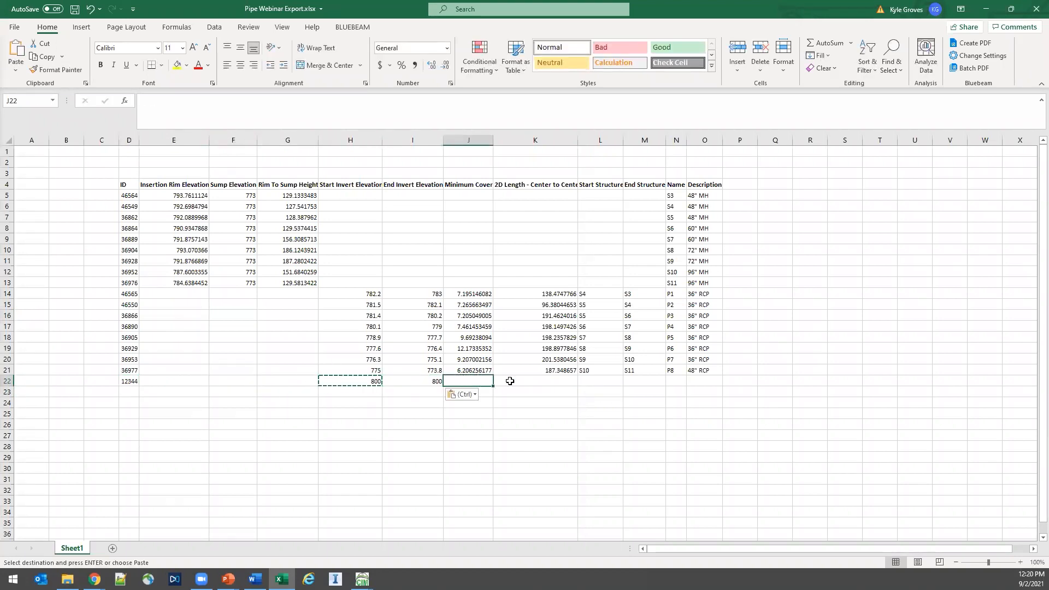
type("5")
left_click(509, 381)
type("180")
key("Tab")
type("S")
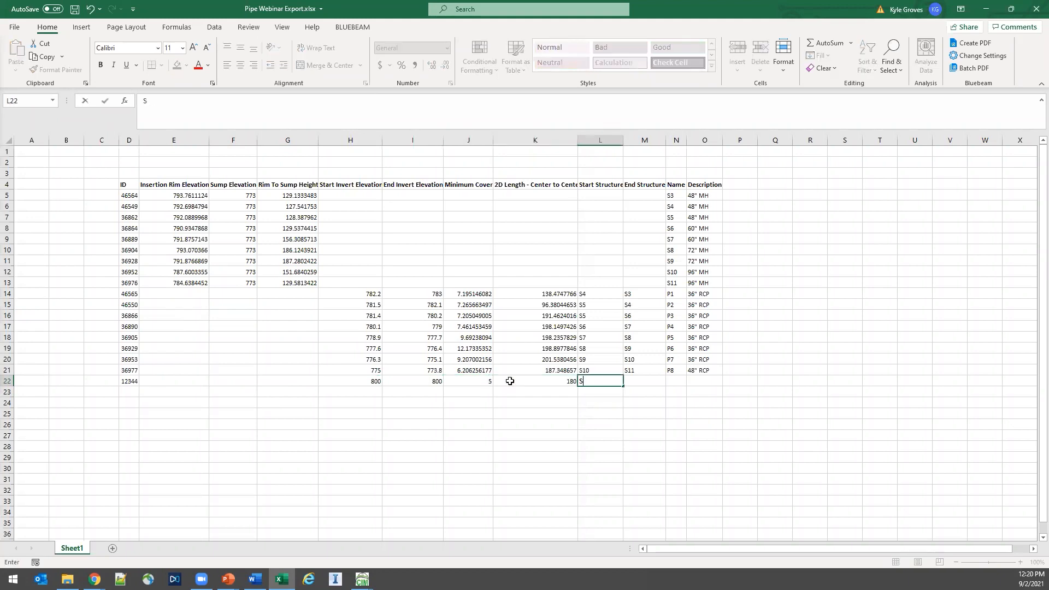
type("11")
key("Tab")
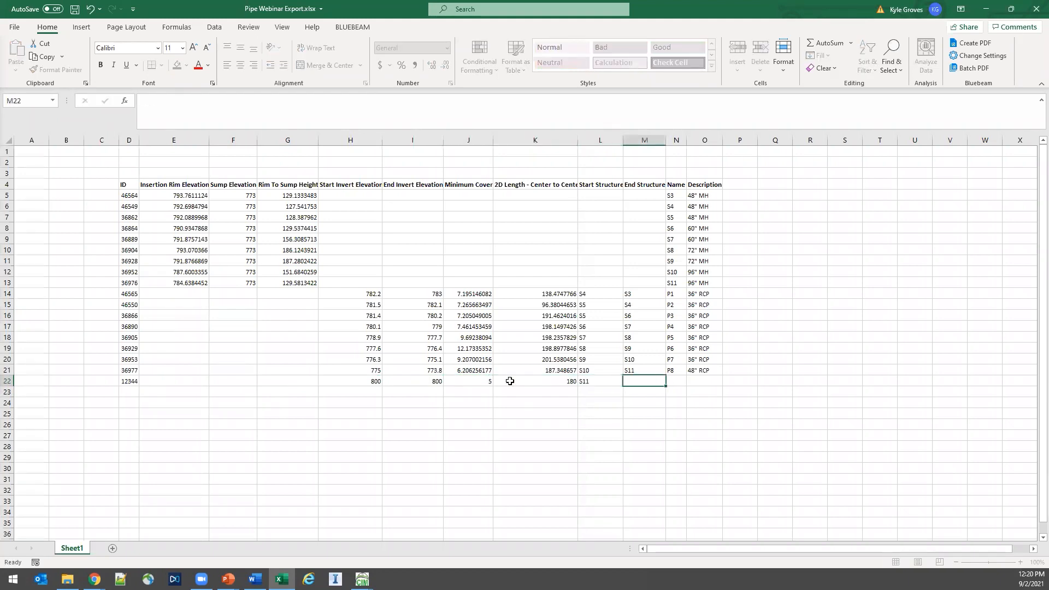
type("S10")
key("Tab")
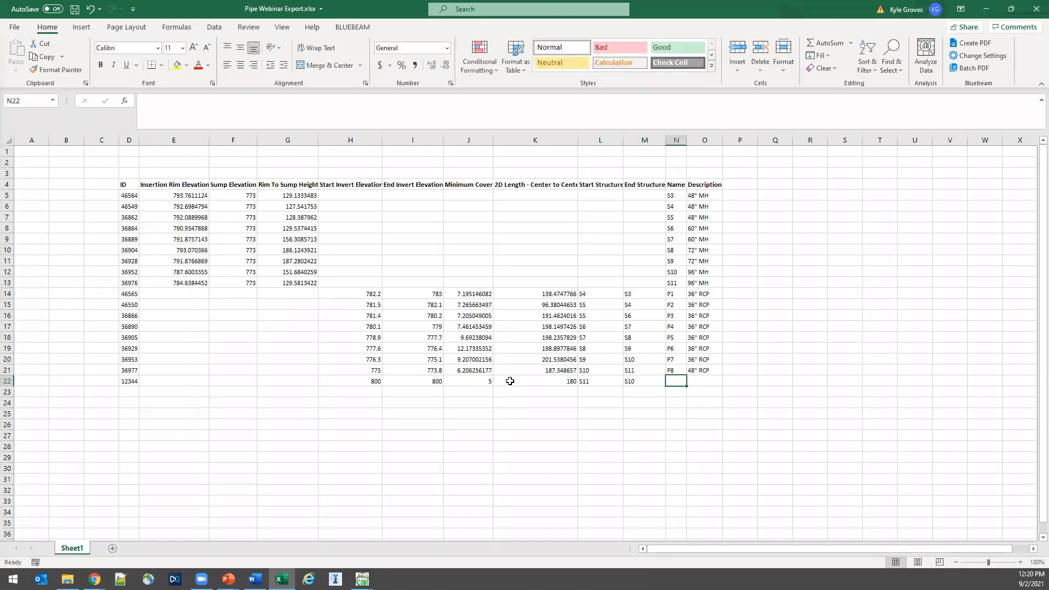
Name the row 22 pipe P52, copy the 48" RCP description from the row above, and save the workbook.
type("P5")
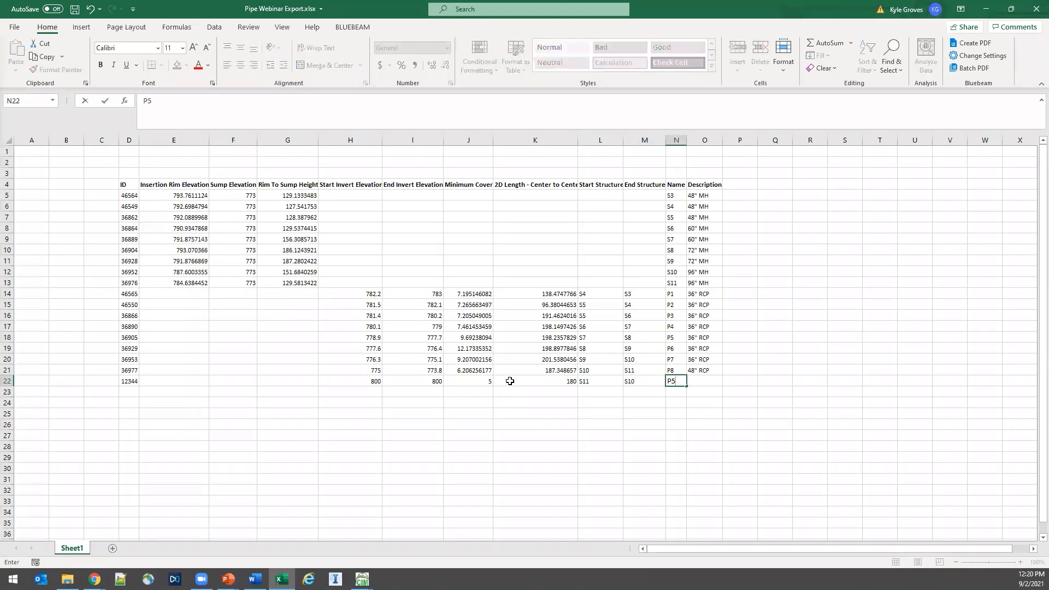
type("2")
key("Tab")
key("Up")
key("ctrl+c")
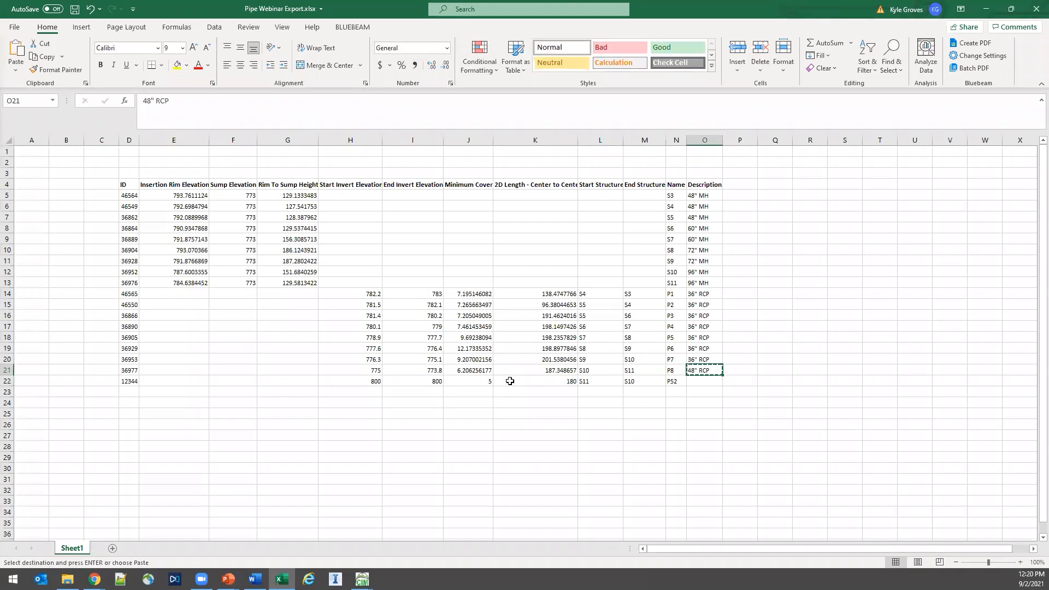
key("Down")
key("ctrl+v")
key("Tab")
key("ctrl+s")
Switch to Civil 3D, reload the workbook into the import table and examine the row for the made-up part.
left_click(986, 9)
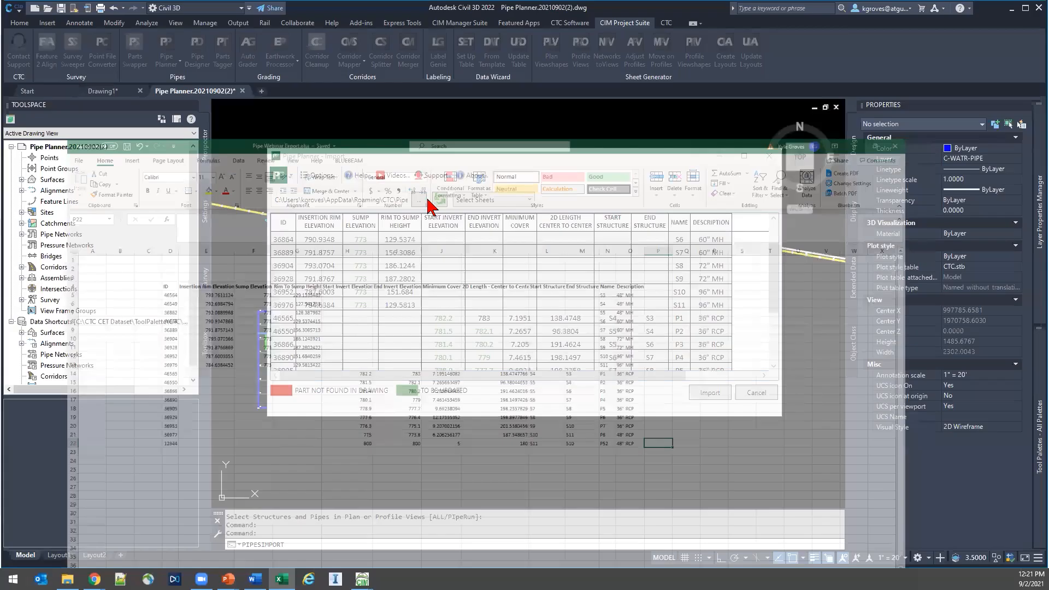
left_click(438, 199)
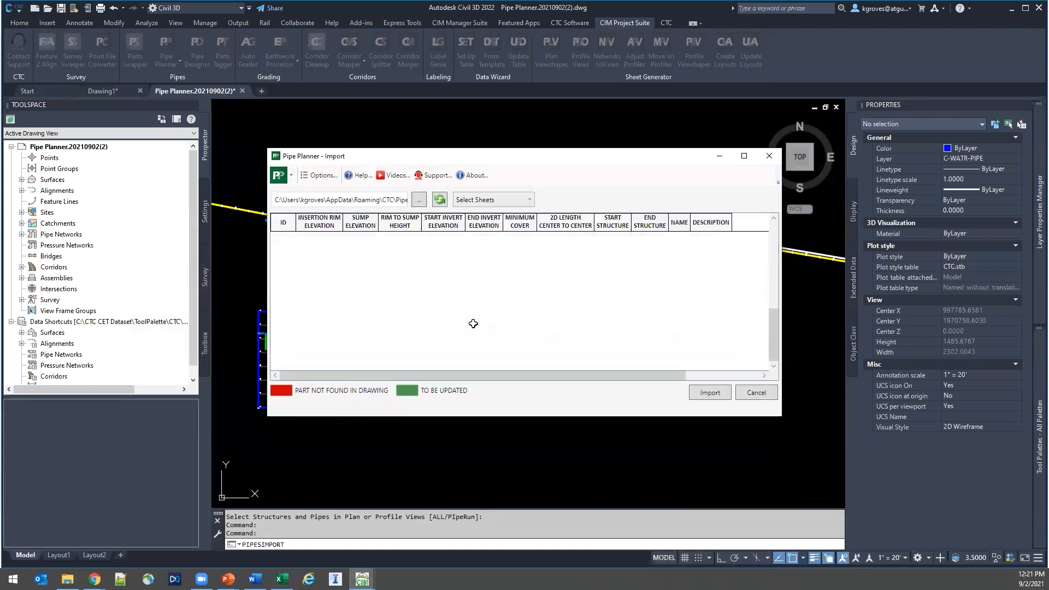
left_click(311, 309)
left_click(680, 304)
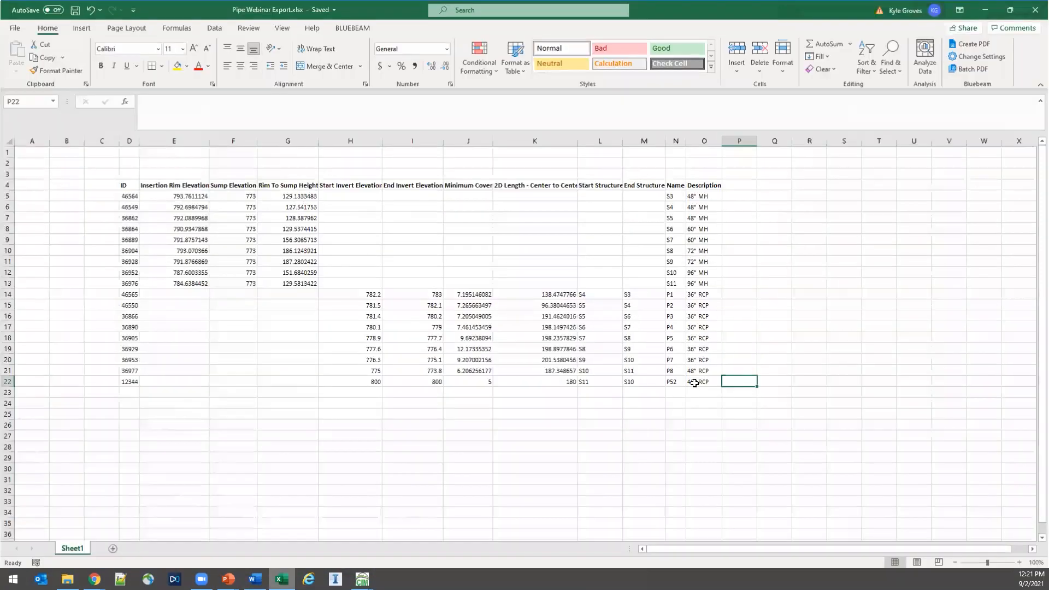
In Excel, clear the made-up pipe's data from row 22, save the workbook and return to Civil 3D.
left_click_drag(702, 381, 118, 384)
key("Delete")
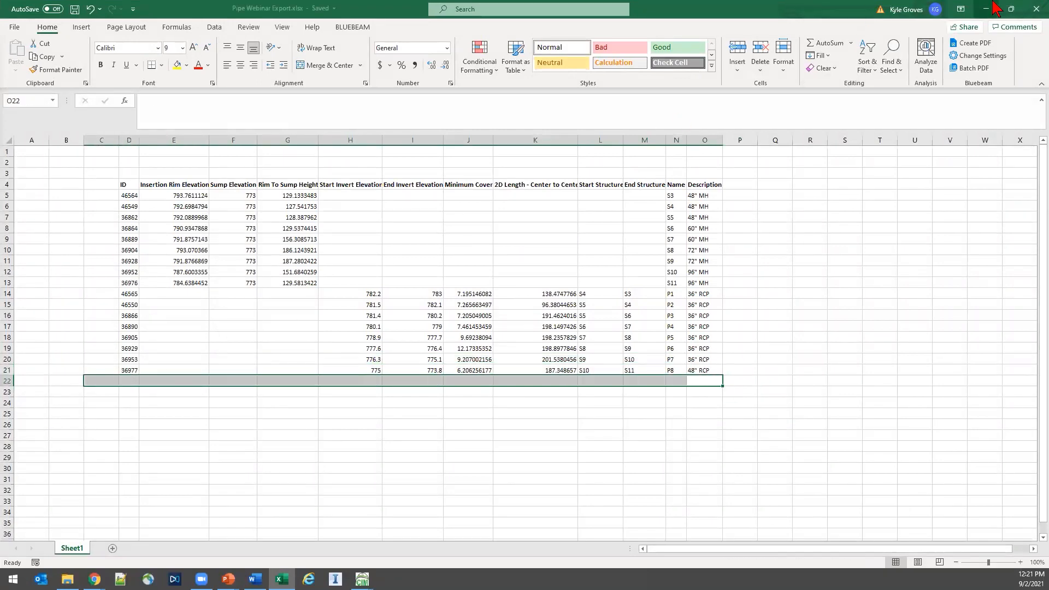
key("alt+Tab")
Reload the workbook into the import table, look over the structures and pipes, and cancel the import.
left_click(439, 199)
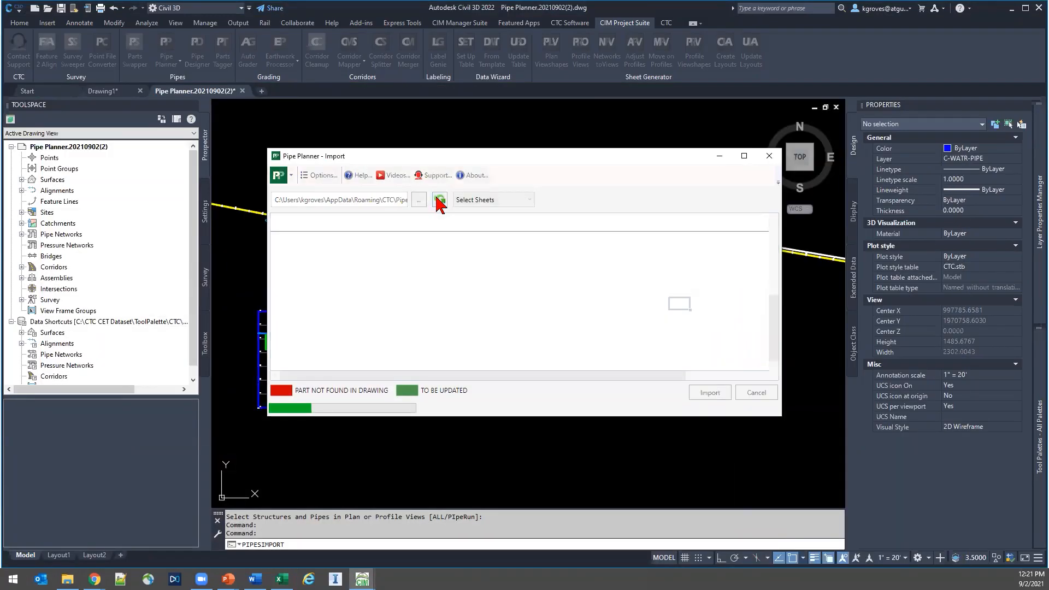
scroll(483, 324, "up", 2)
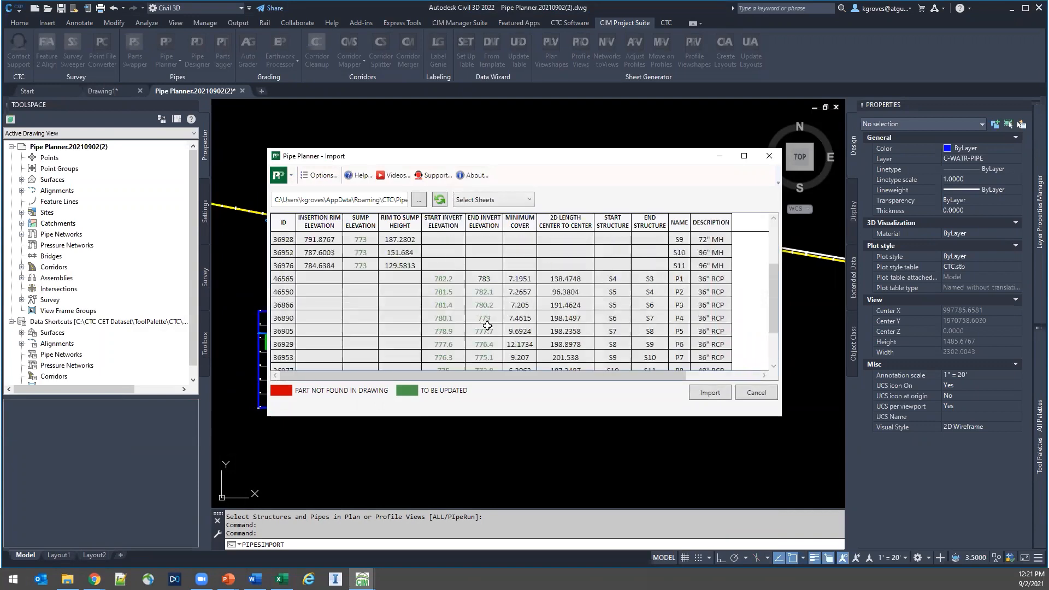
scroll(487, 325, "down", 1)
scroll(490, 326, "up", 3)
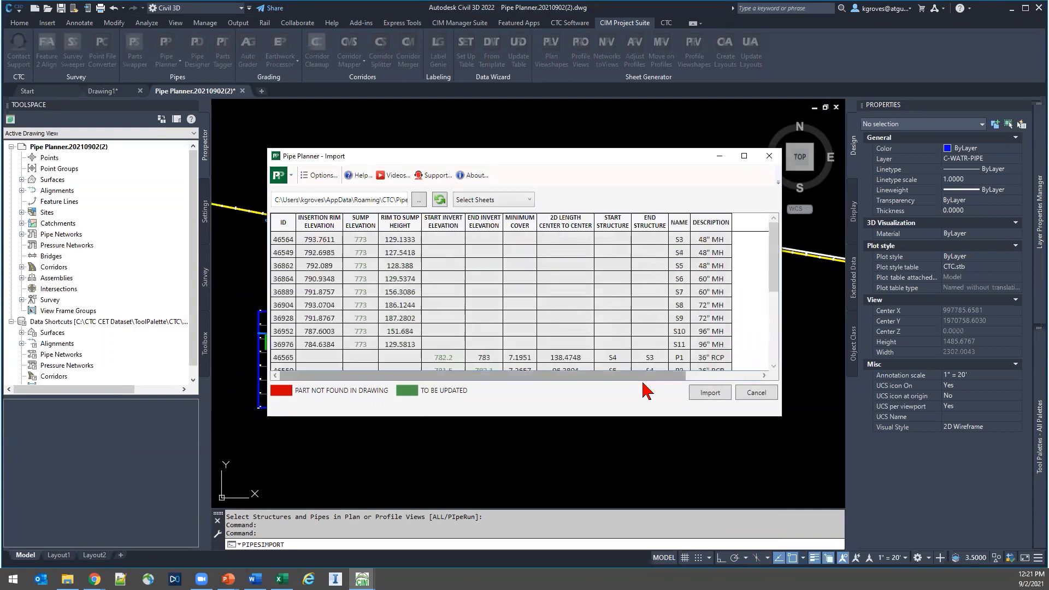
left_click(765, 392)
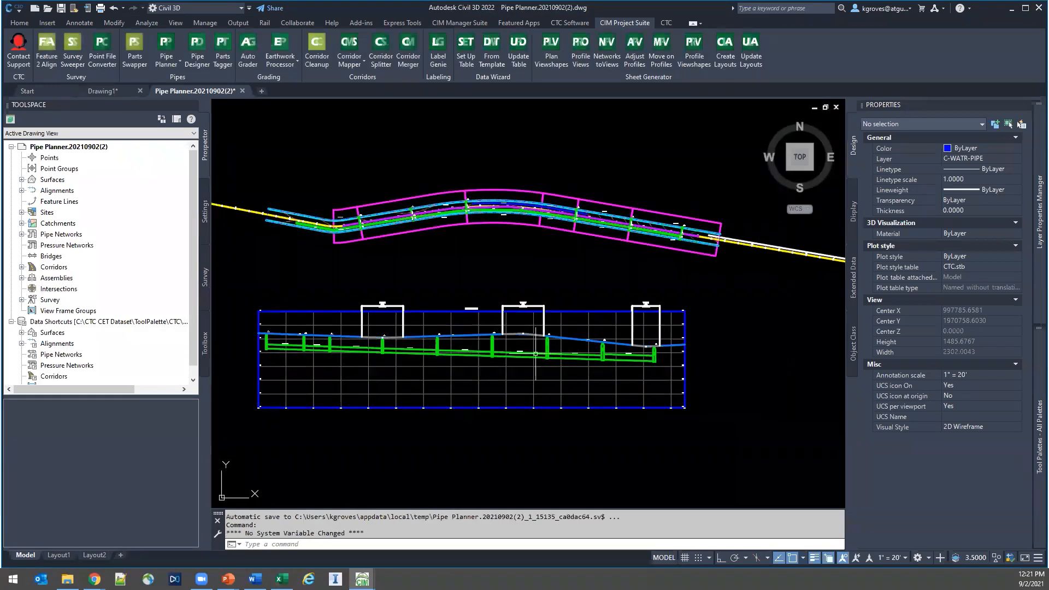
Try to export the structures and pipes from Pipe Planner to Sheet1 of the existing workbook, starting at cell D4.
middle_click_drag(508, 344, 544, 345)
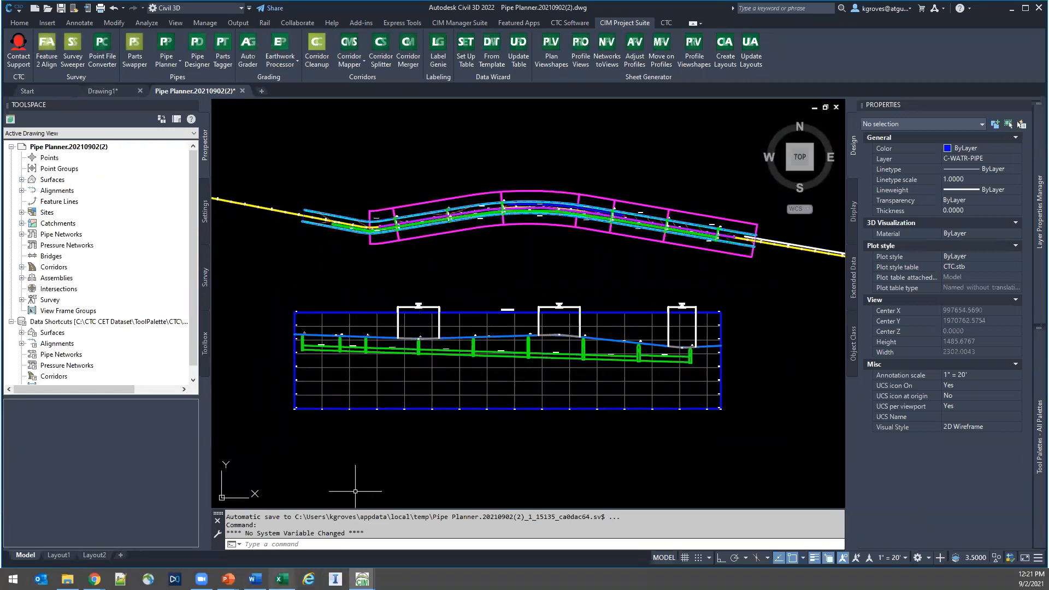
key("alt+Tab")
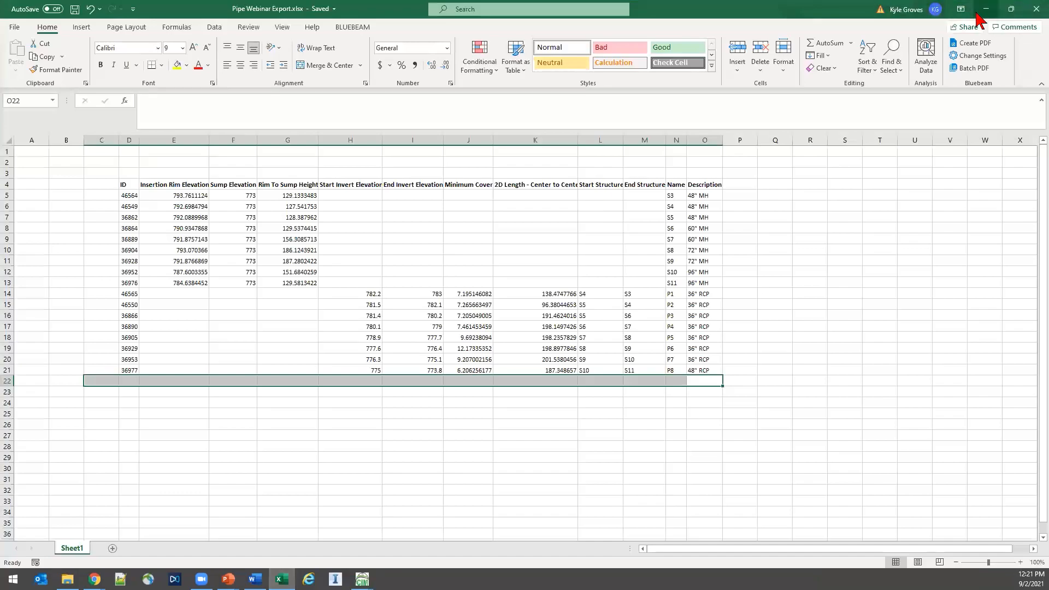
key("alt+Tab")
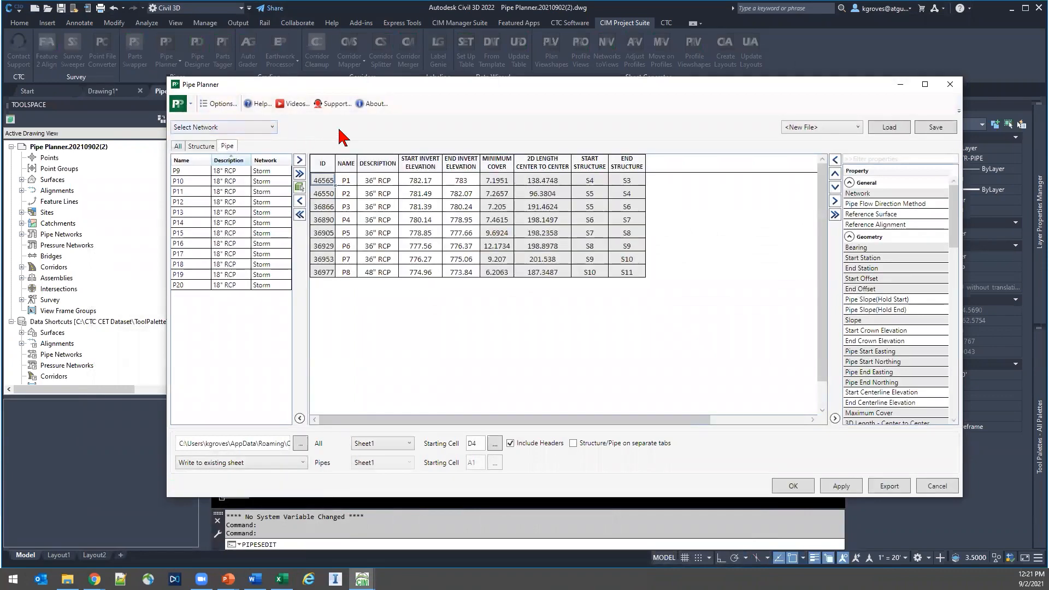
left_click(890, 490)
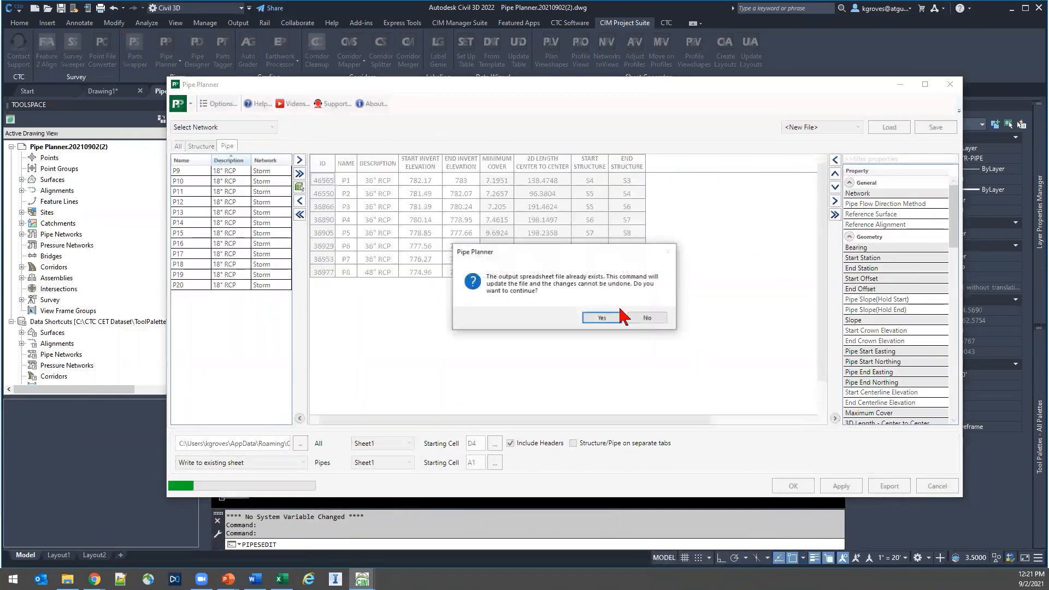
left_click(601, 318)
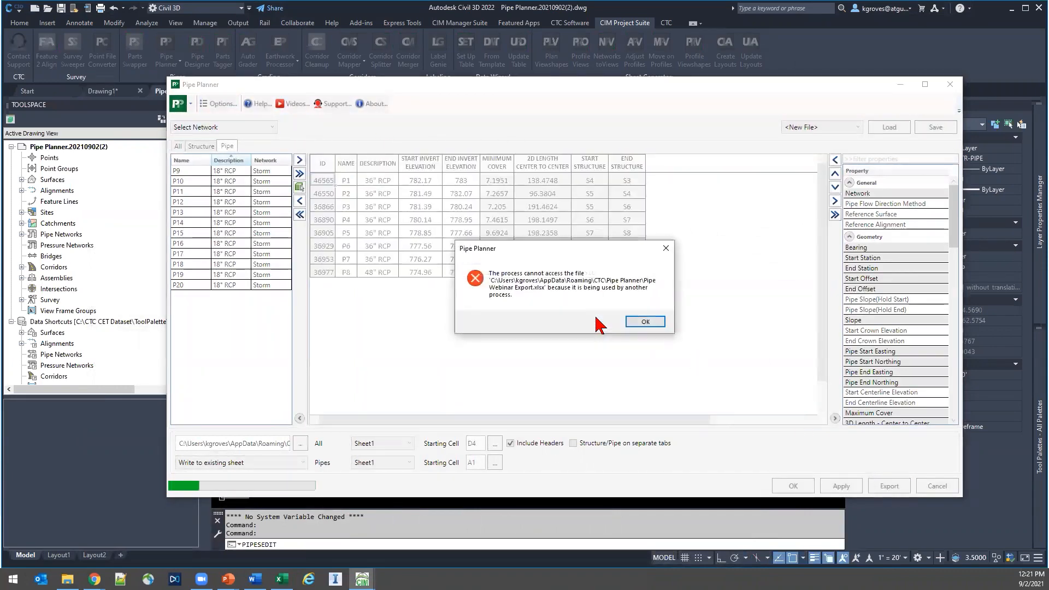
left_click(653, 321)
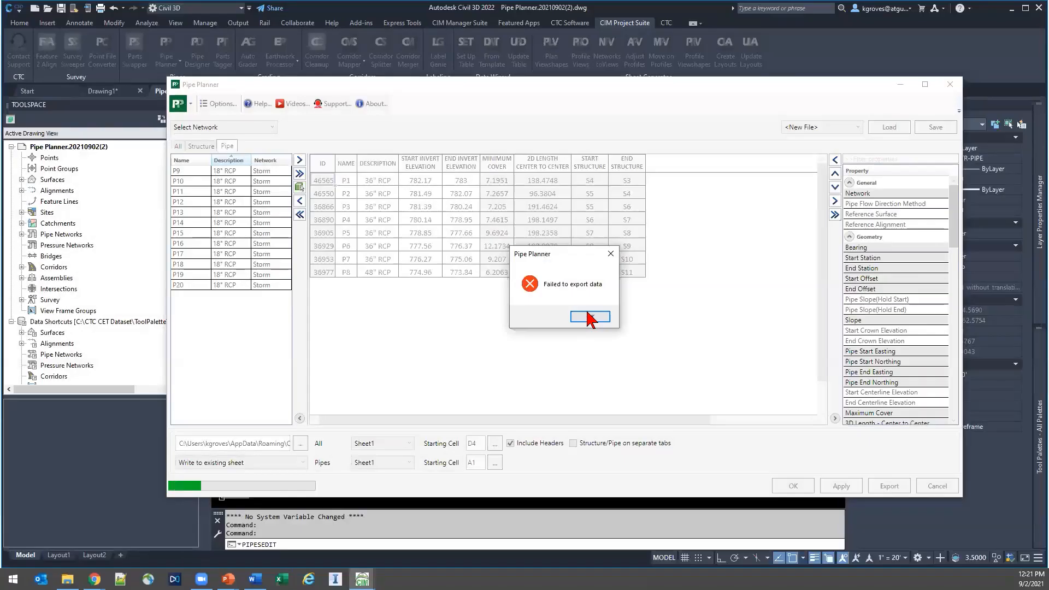
left_click(598, 308)
Export the structures and pipes again, overwriting the existing workbook, and look over the exported names and IDs in Excel.
left_click(884, 486)
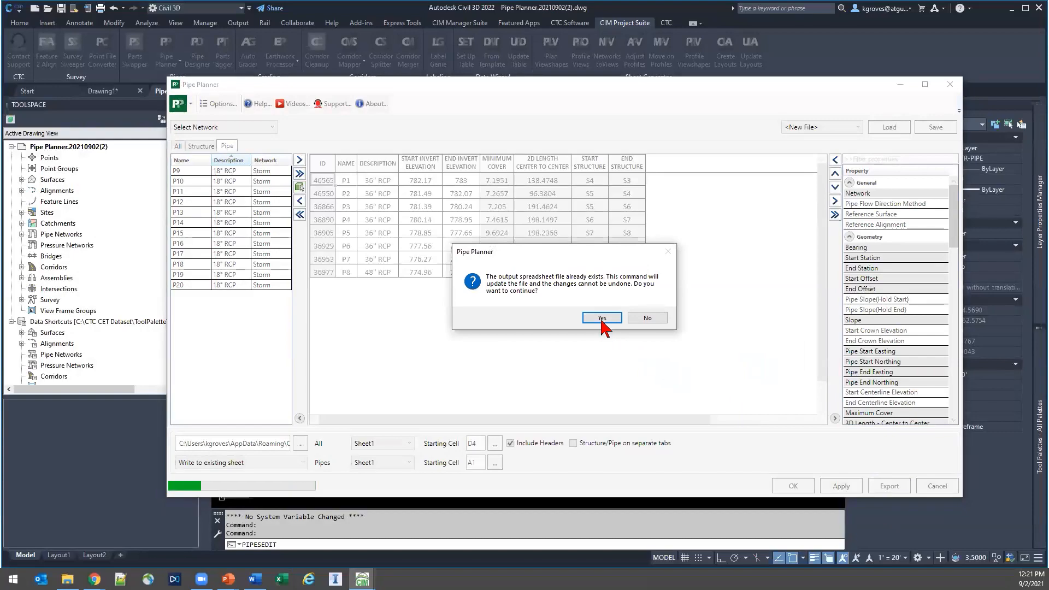
left_click(602, 317)
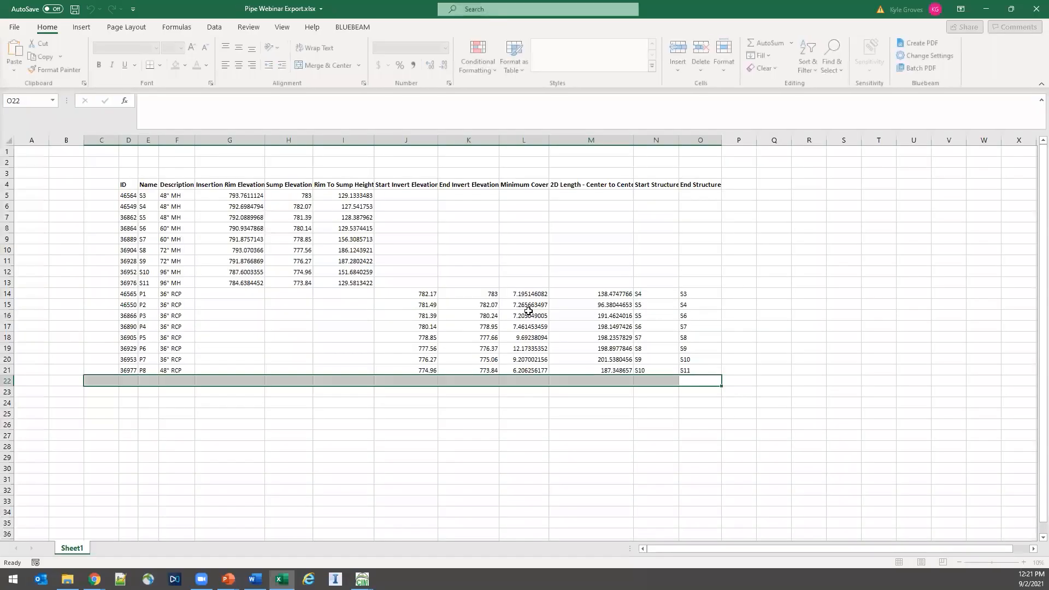
left_click(590, 329)
left_click(149, 293)
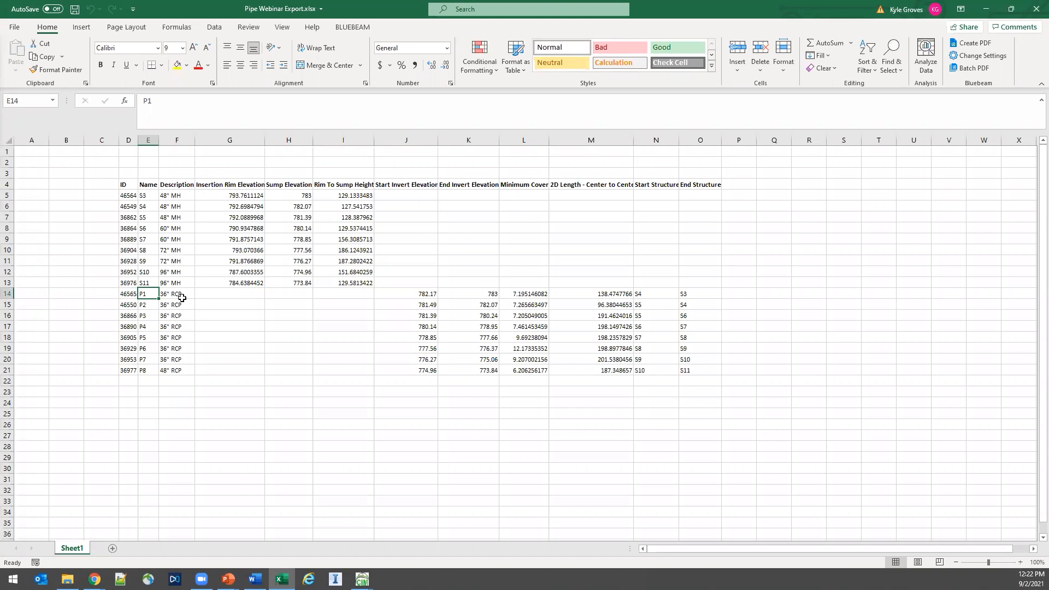
left_click(129, 141)
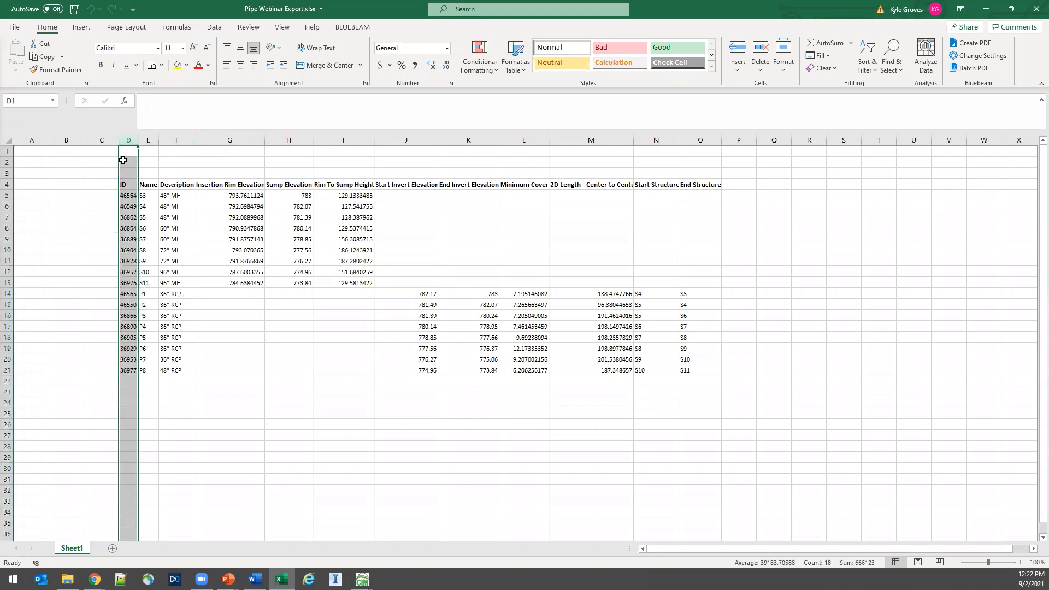
left_click(128, 195)
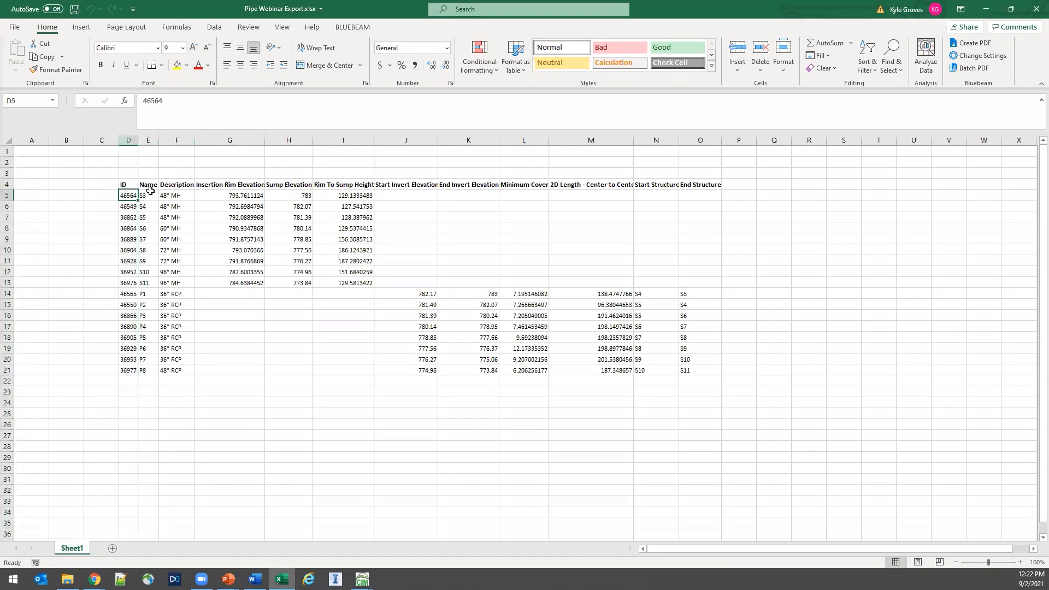
Replace P with PIPE- in all pipe names in E14:E21.
left_click(150, 294)
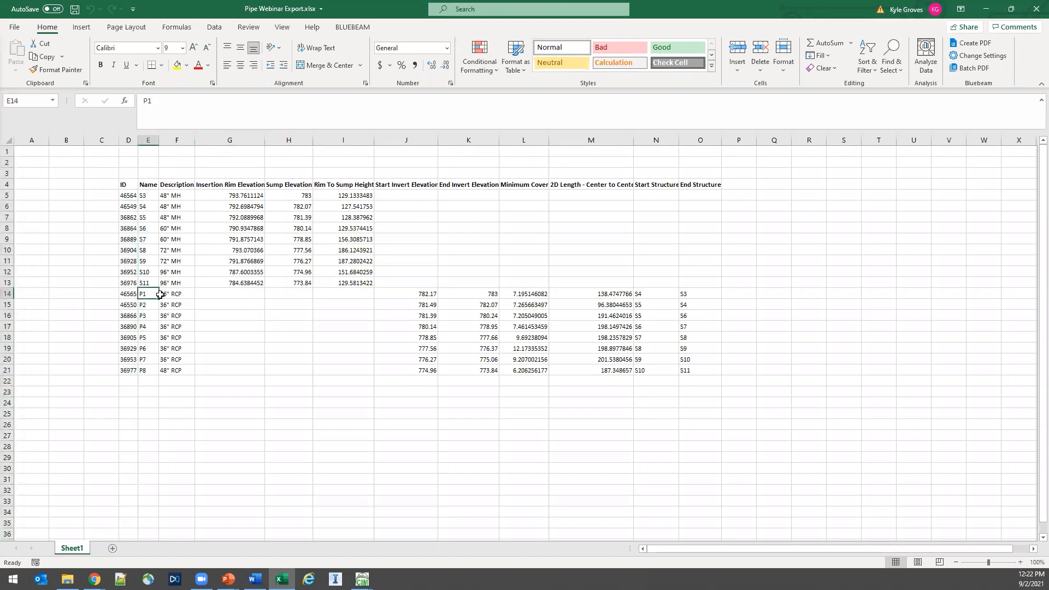
left_click(151, 371, "shift")
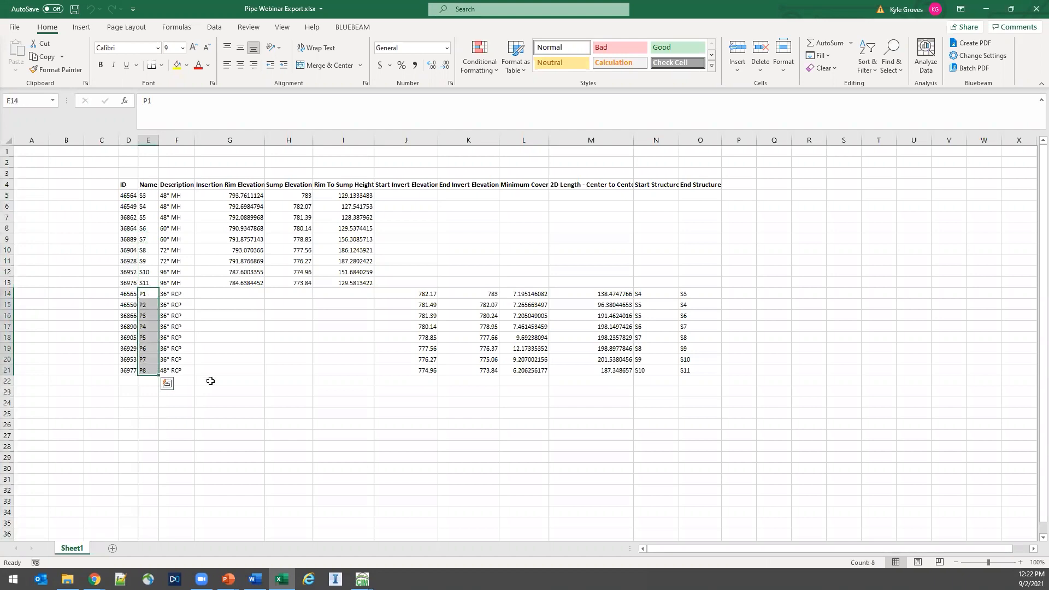
key("ctrl+f")
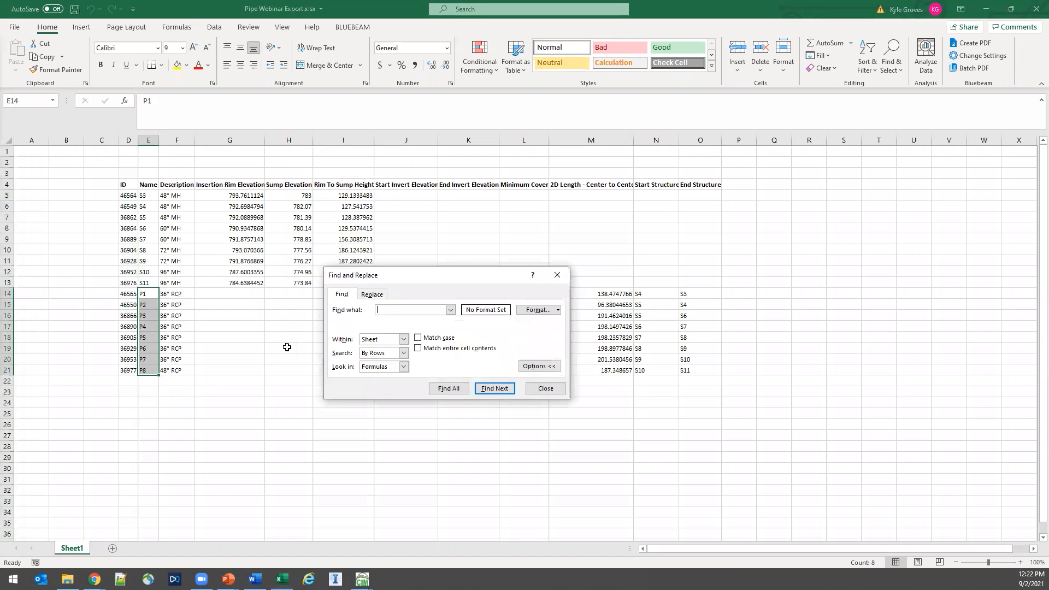
left_click(372, 293)
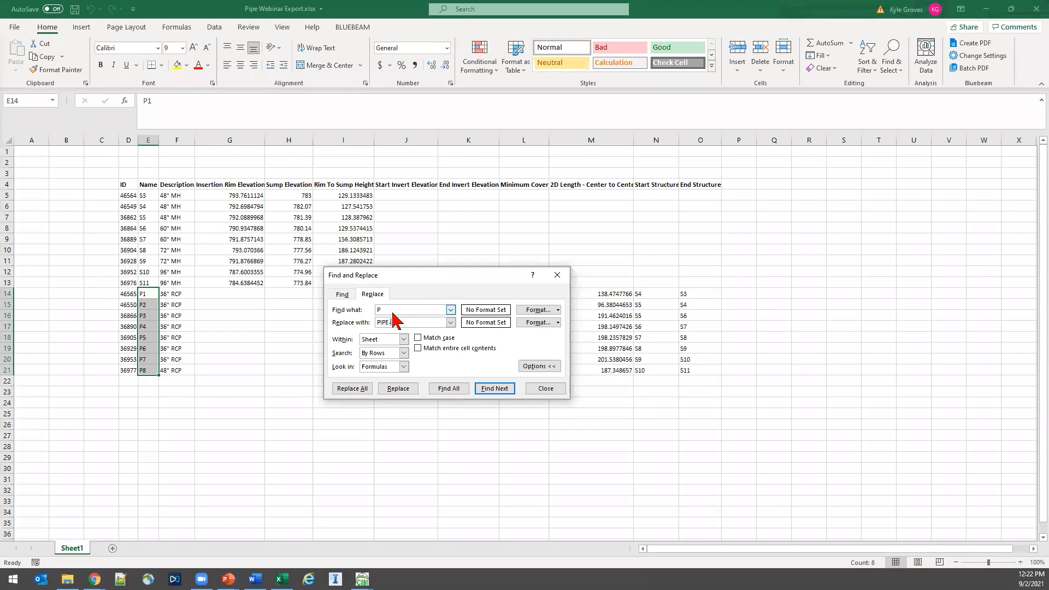
left_click(352, 389)
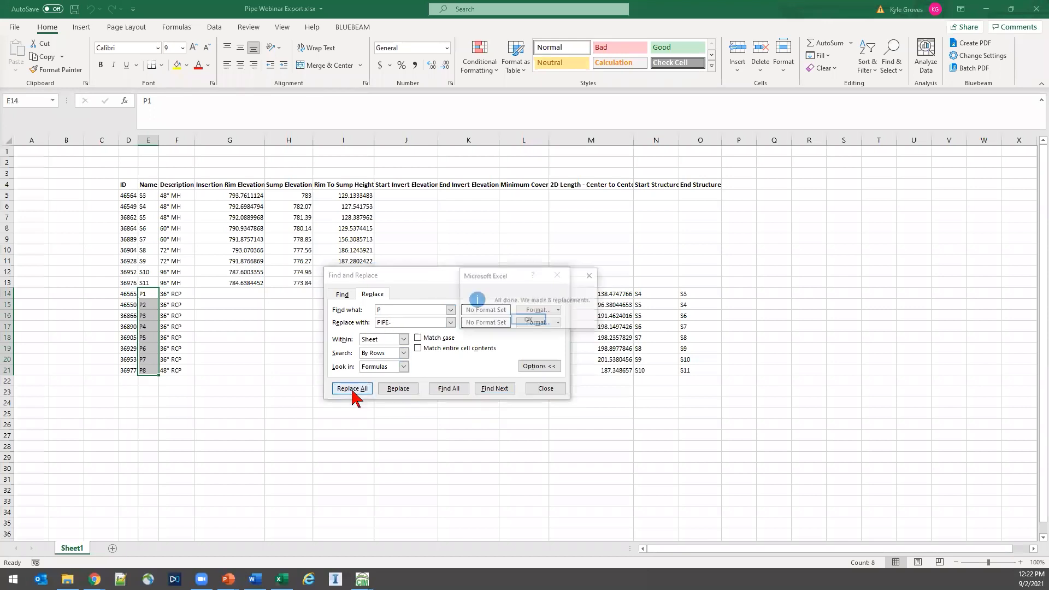
left_click(528, 320)
left_click(545, 388)
left_click(257, 391)
left_click(217, 366)
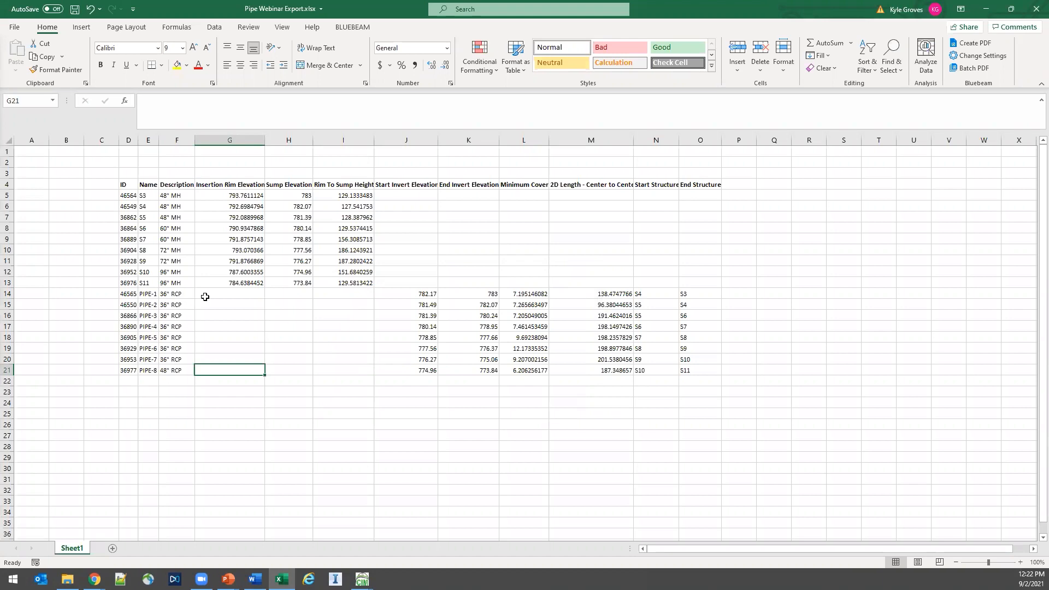
Place the Excel workbook side by side with Civil 3D and select the pipe descriptions in F14:F21.
left_click(174, 295)
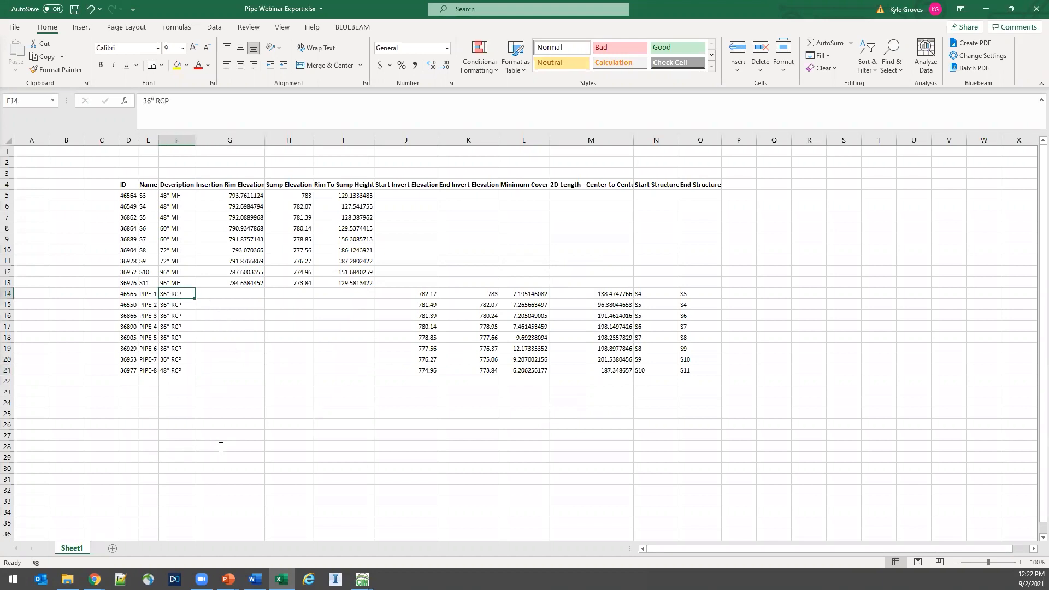
key("super+Right")
left_click(756, 358)
left_click_drag(706, 292, 709, 368)
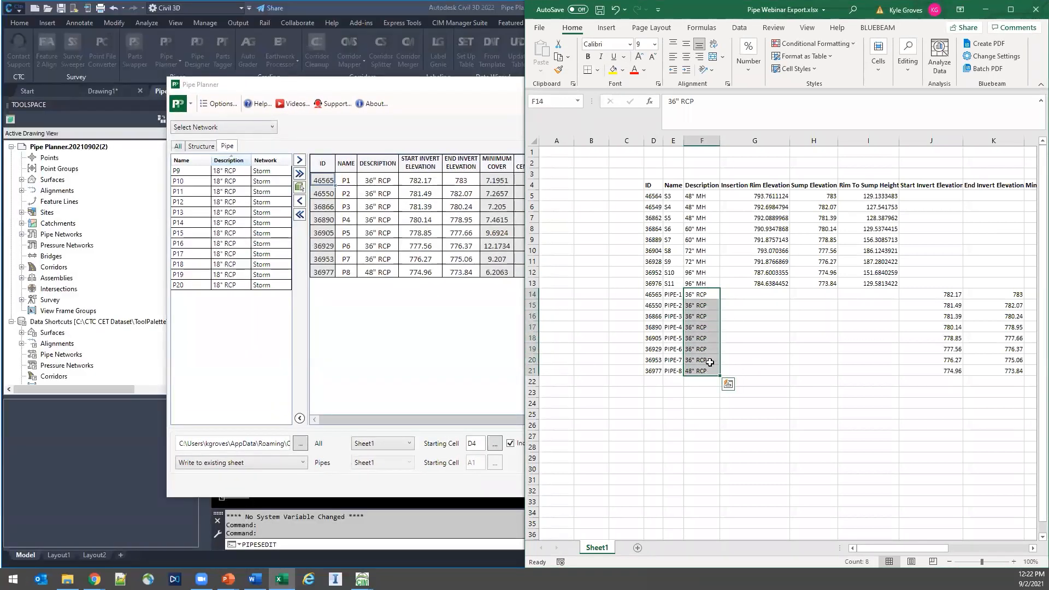
Cancel Pipe Planner and open the Storm Sewer network parts list to examine the available Concrete Pipe sizes.
left_click(390, 389)
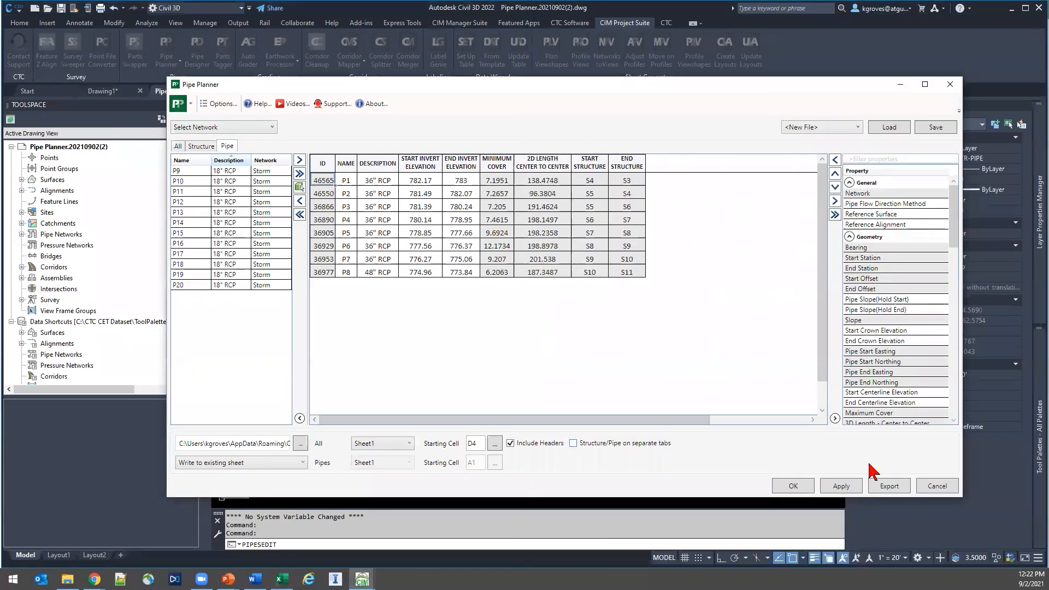
left_click(937, 486)
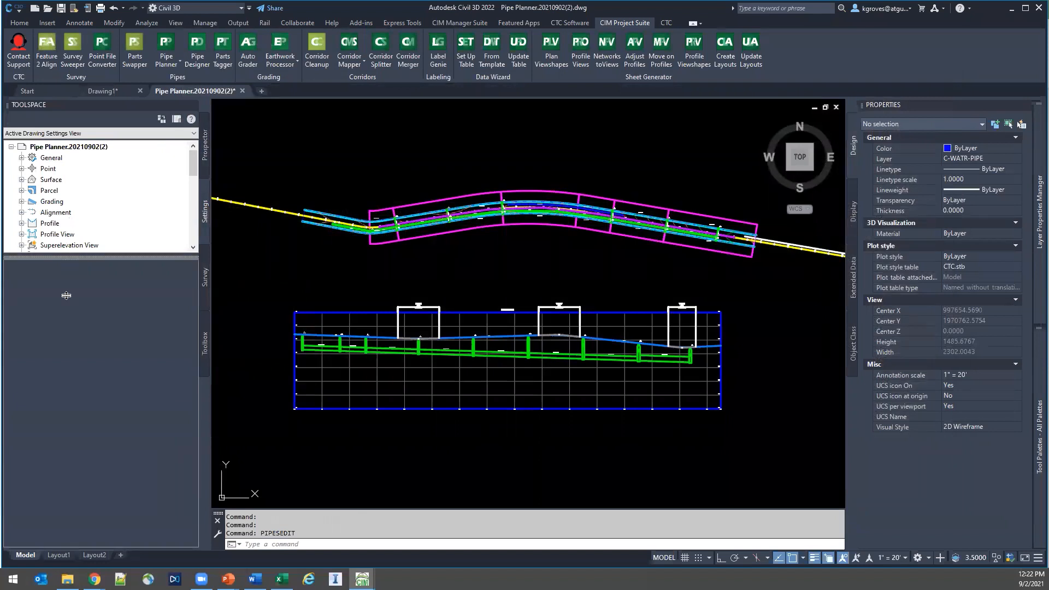
left_click_drag(68, 254, 69, 393)
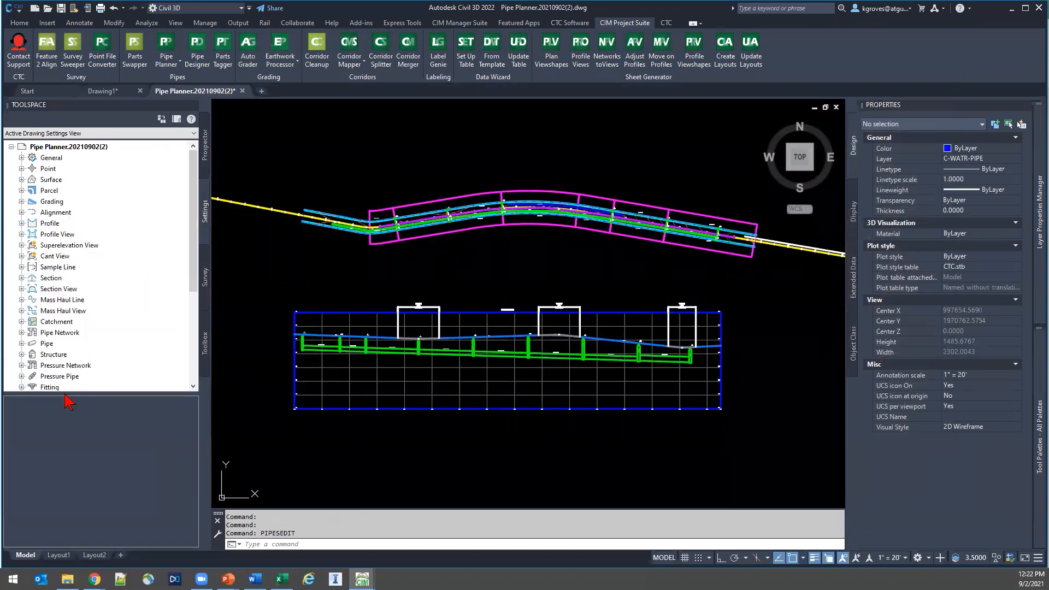
double_click(50, 332)
left_click(31, 343)
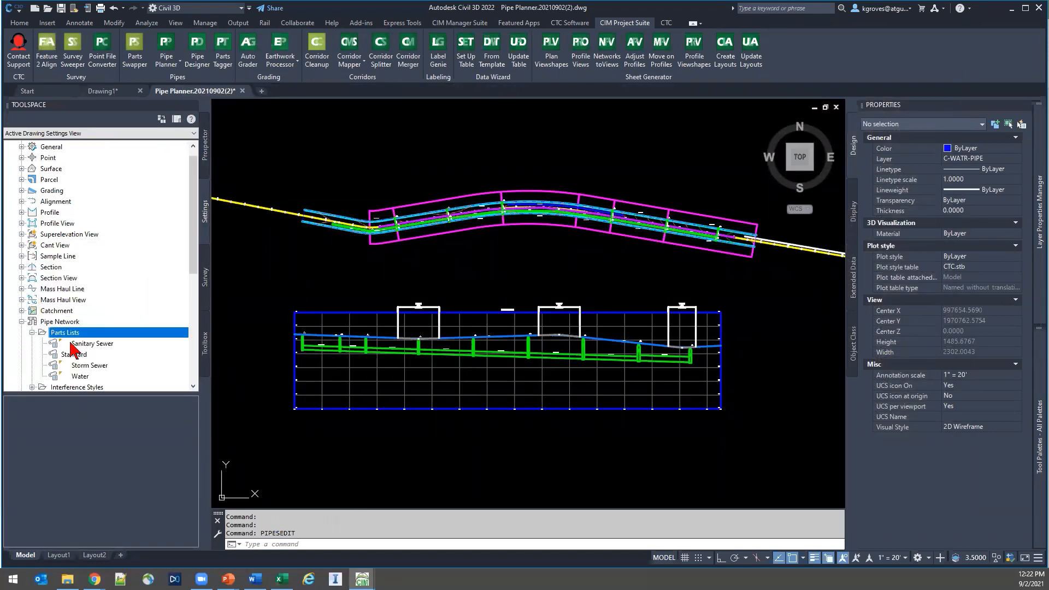
right_click(83, 365)
left_click(111, 371)
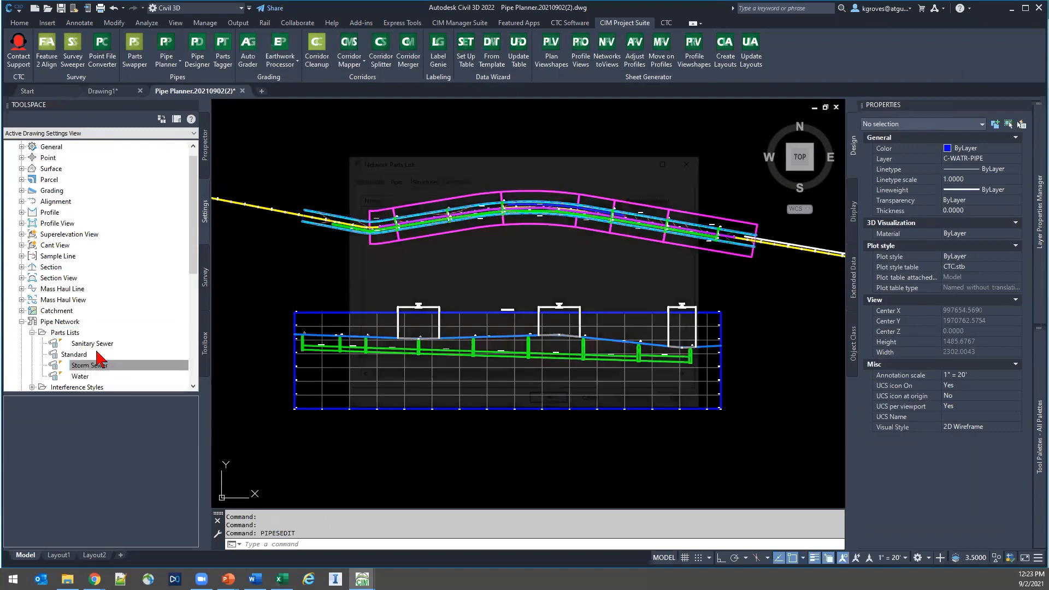
left_click(363, 209)
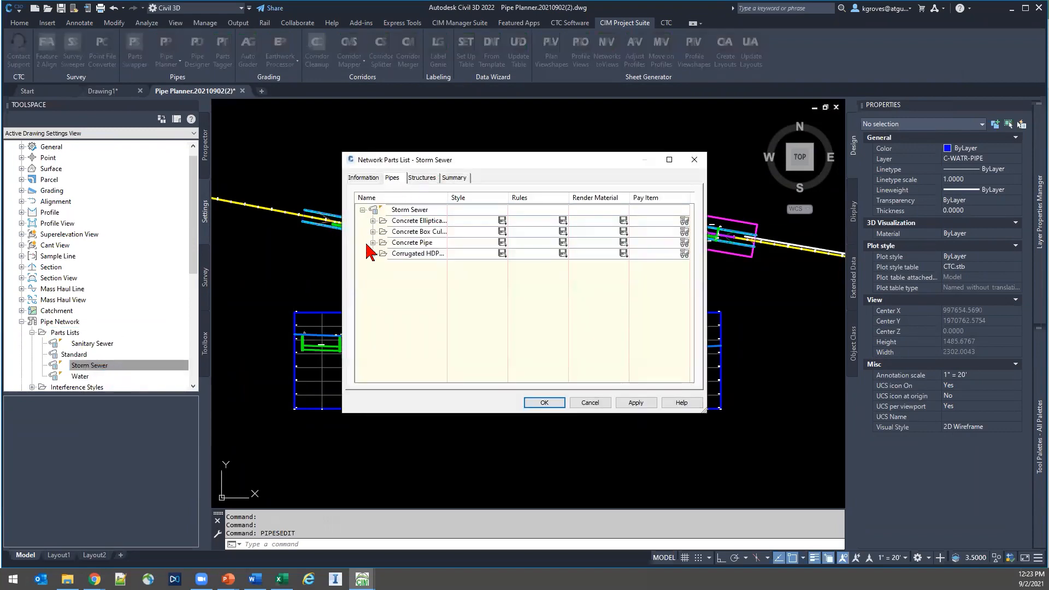
left_click(372, 243)
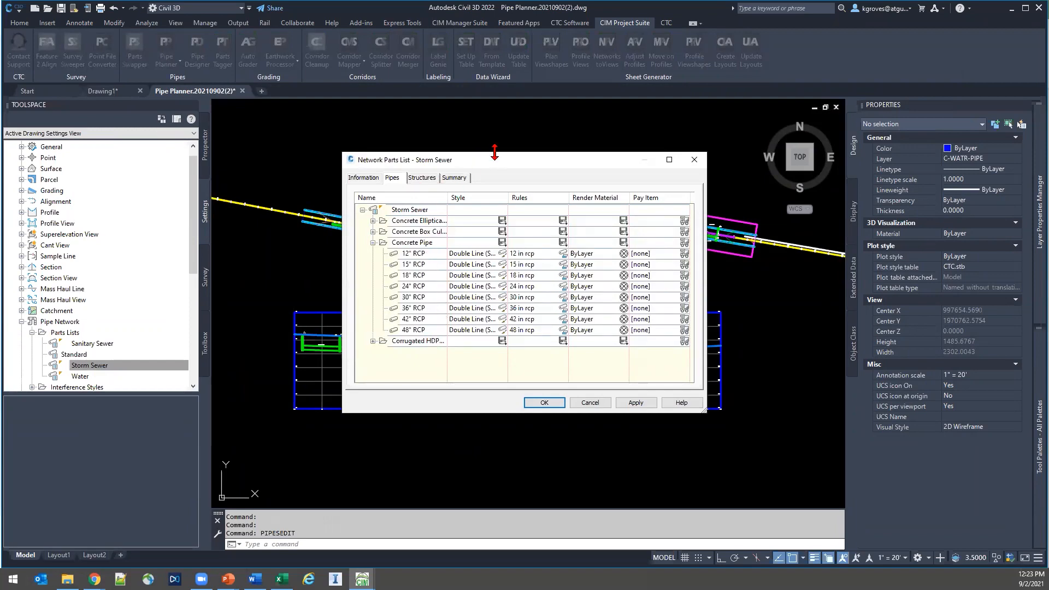
left_click_drag(483, 167, 182, 171)
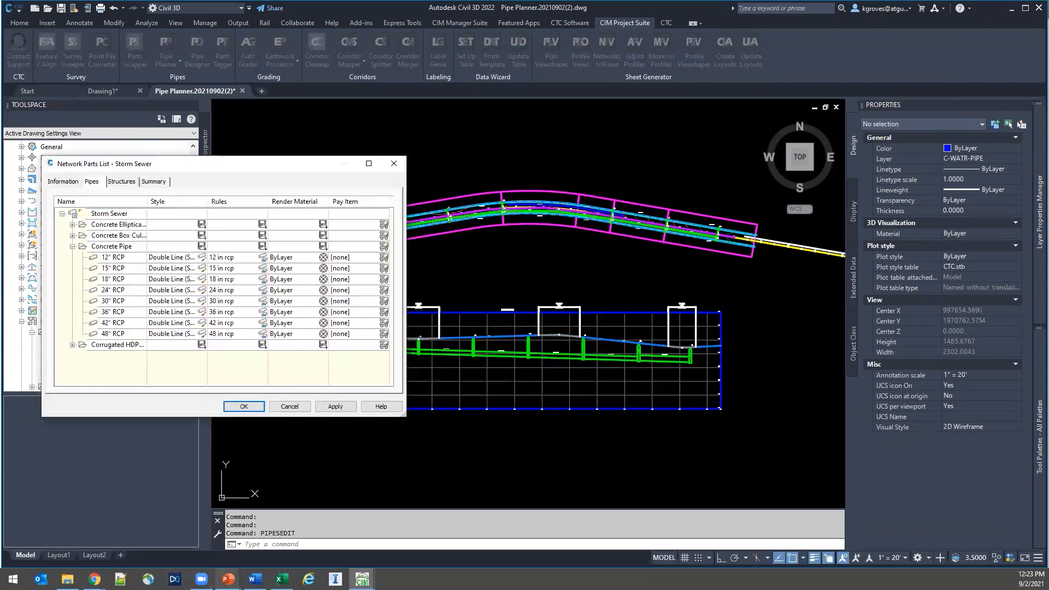
Replace 36 with 42 in the pipe descriptions in F14:F20 of the Excel sheet.
left_click(282, 579)
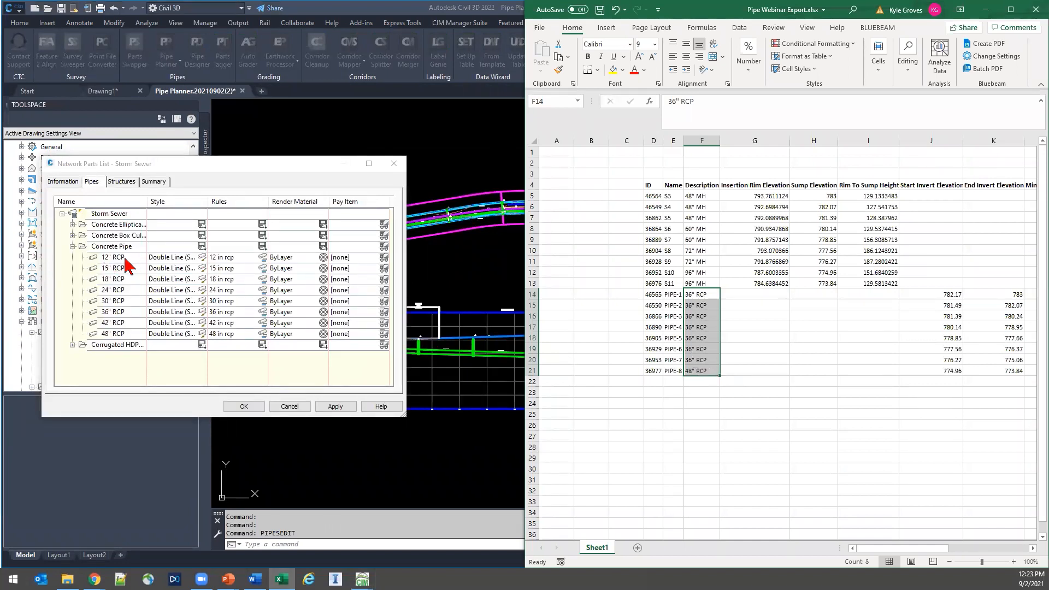
key("ctrl+q")
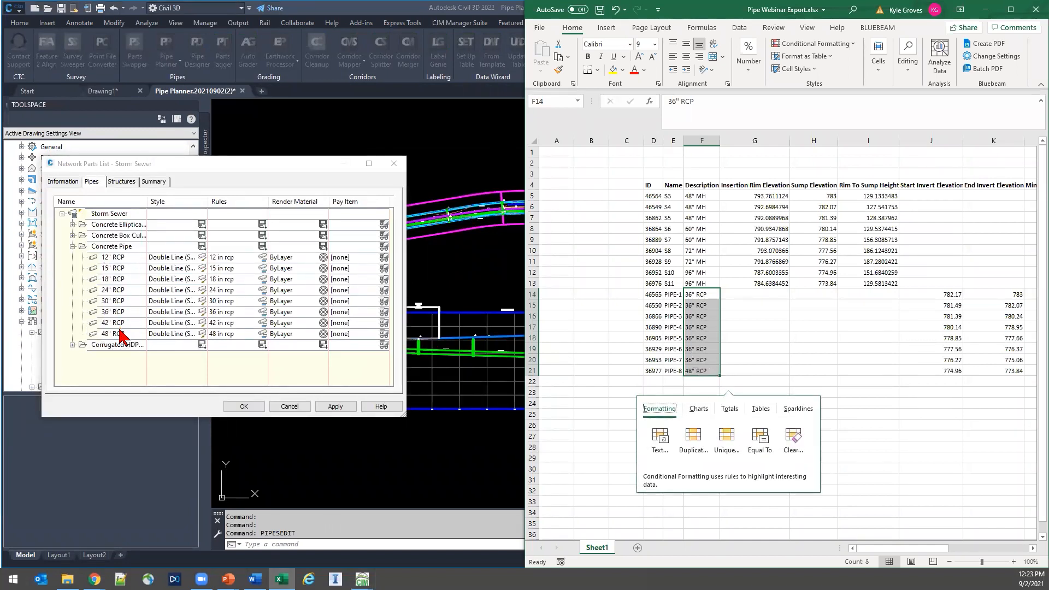
left_click(709, 318)
left_click_drag(702, 294, 705, 361)
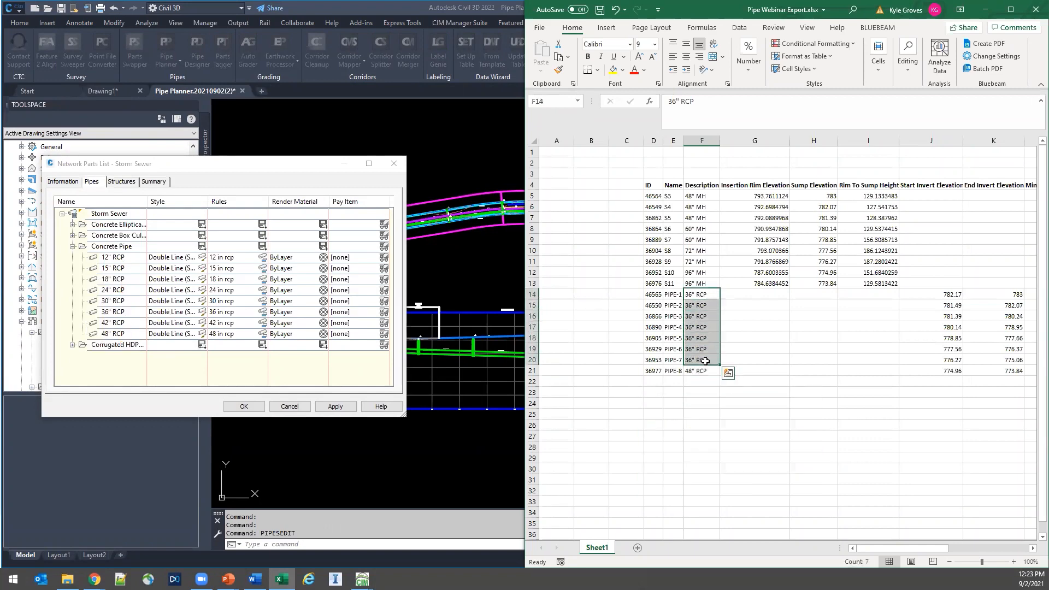
key("ctrl+f")
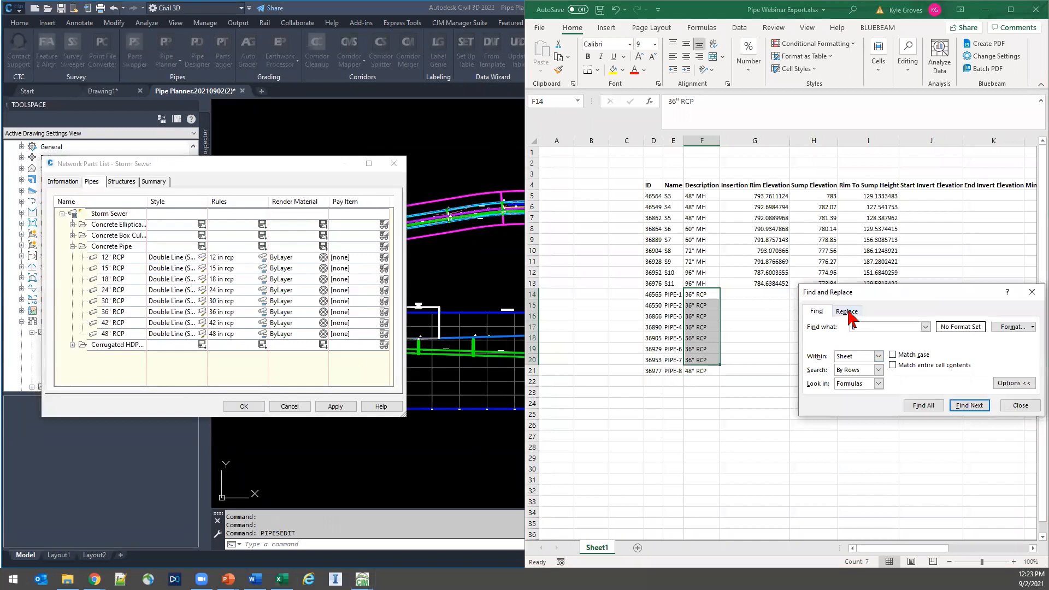
left_click(846, 311)
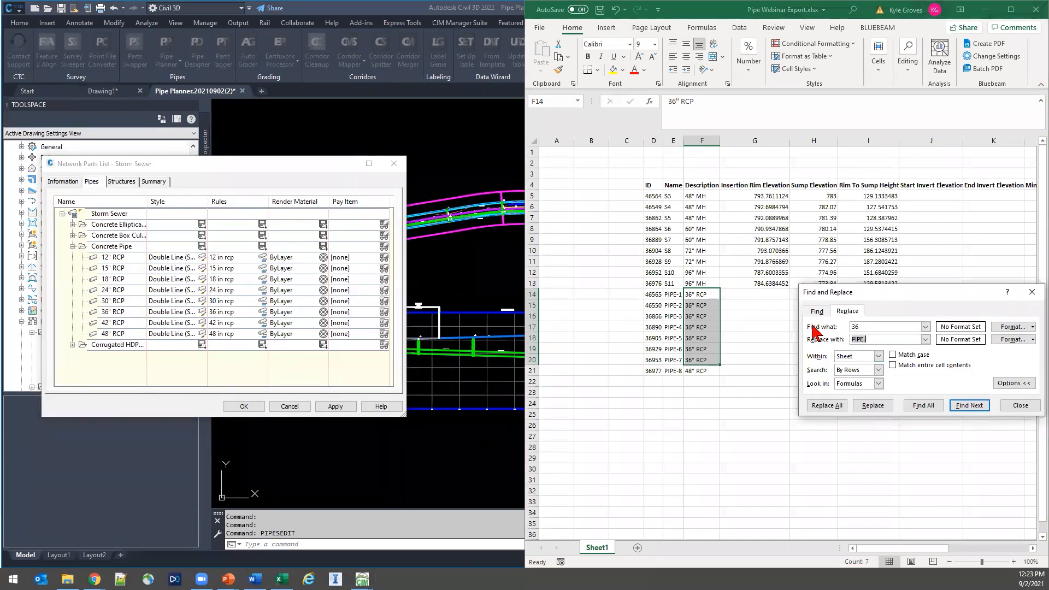
key("Tab")
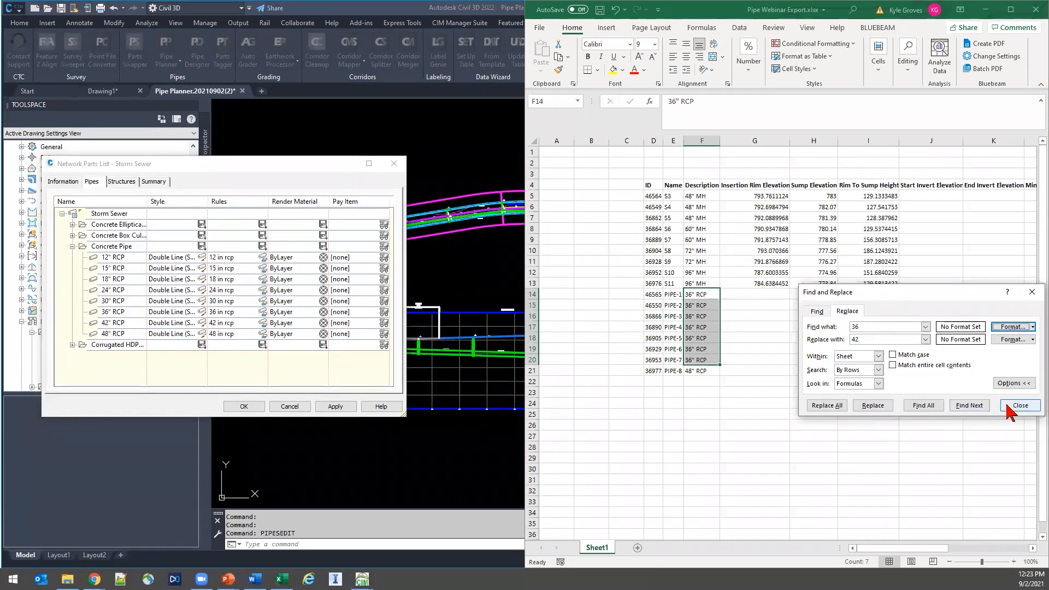
left_click(836, 406)
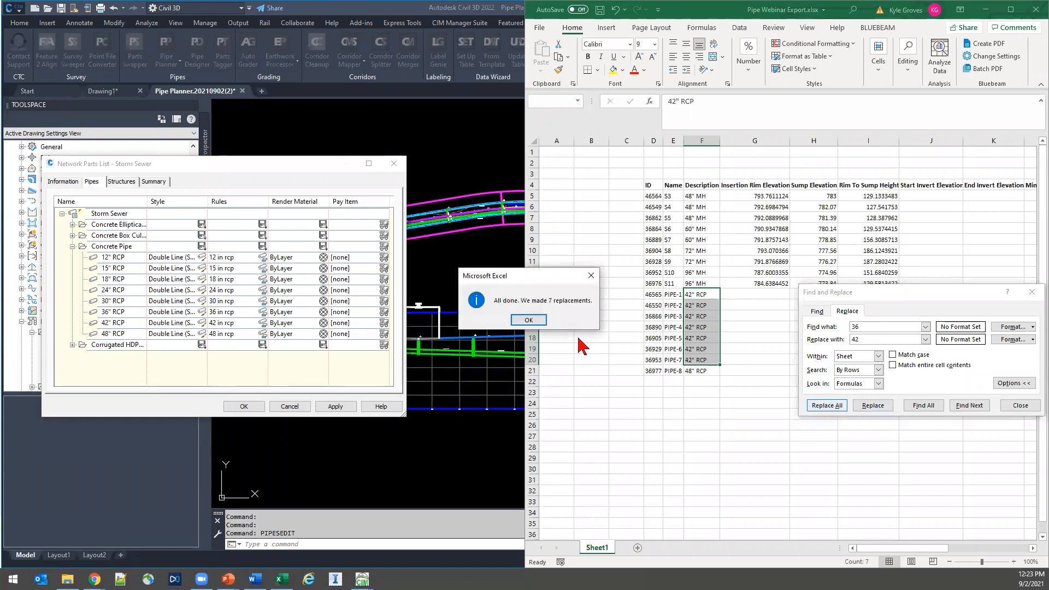
left_click(533, 326)
left_click(1012, 407)
Change the description of PIPE-8 in F21 to 27" RCP.
left_click(706, 371)
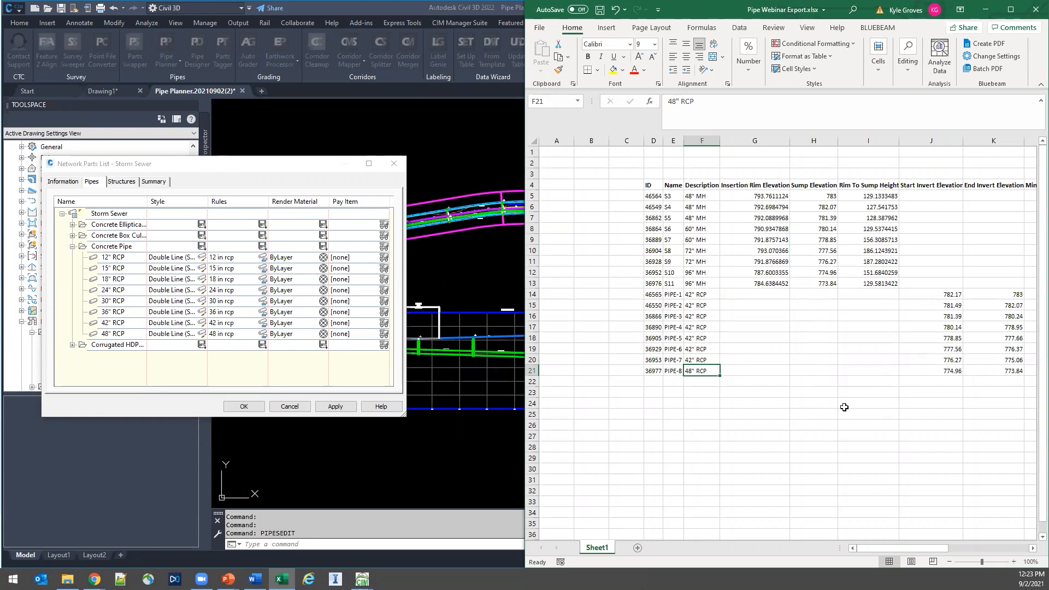
type("27")
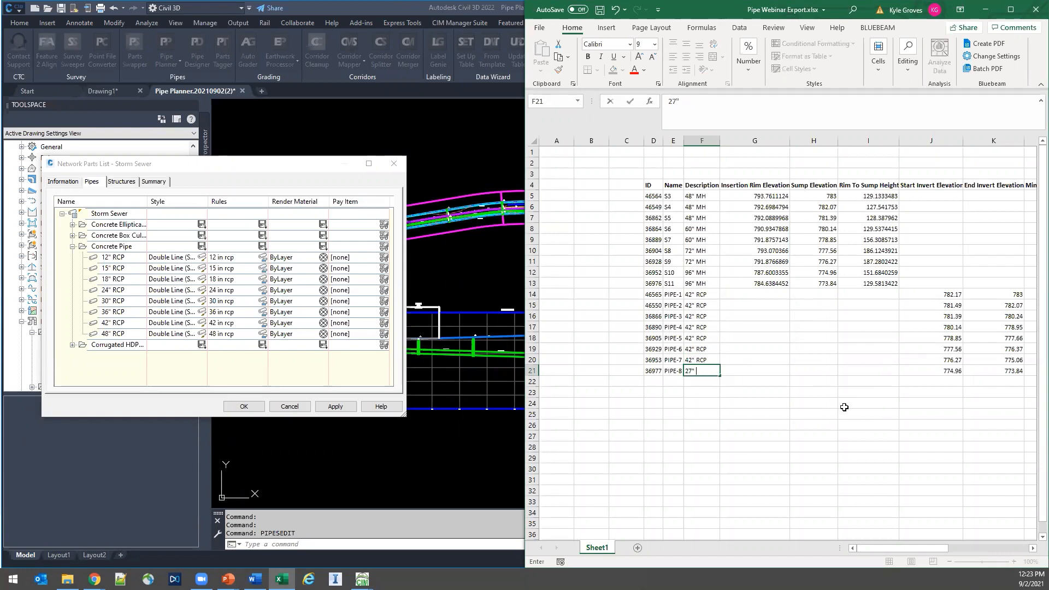
key("Return")
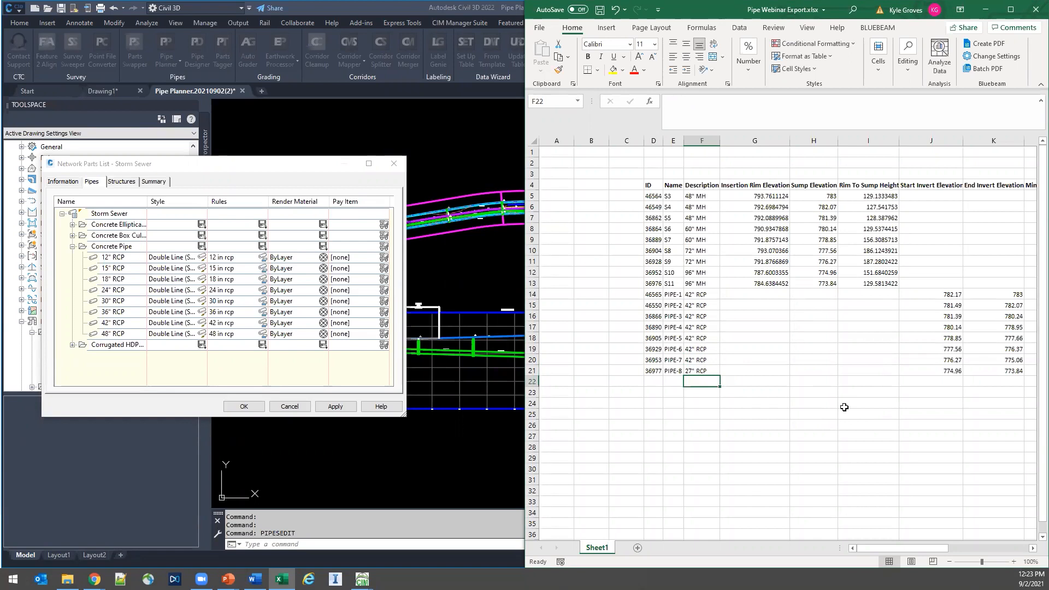
Review the edited pipe names in E14:E21 and the descriptions in F14:F21.
left_click_drag(677, 298, 677, 372)
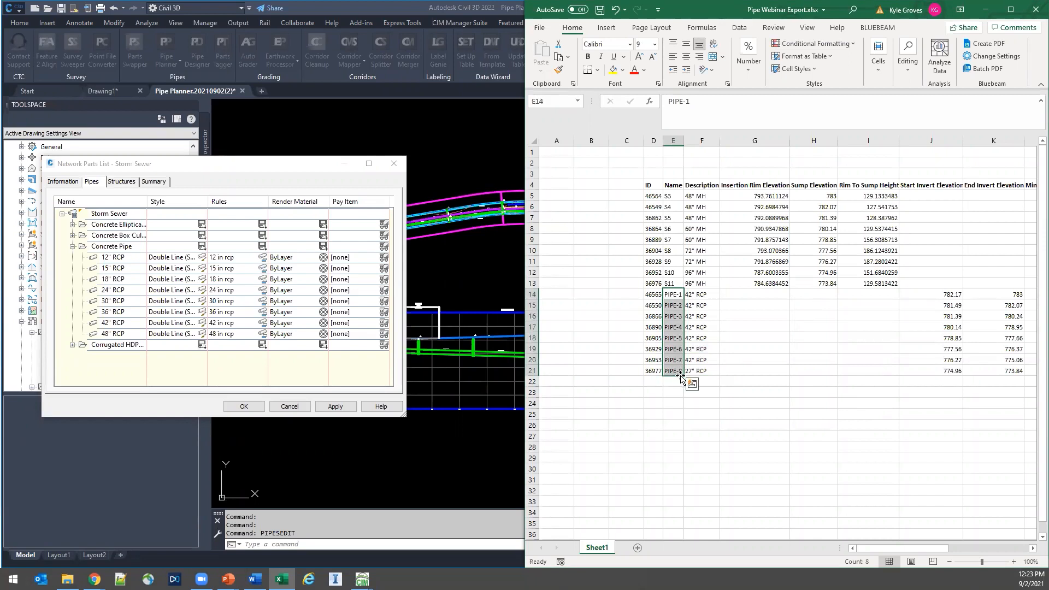
left_click(692, 384)
left_click_drag(701, 295, 697, 371)
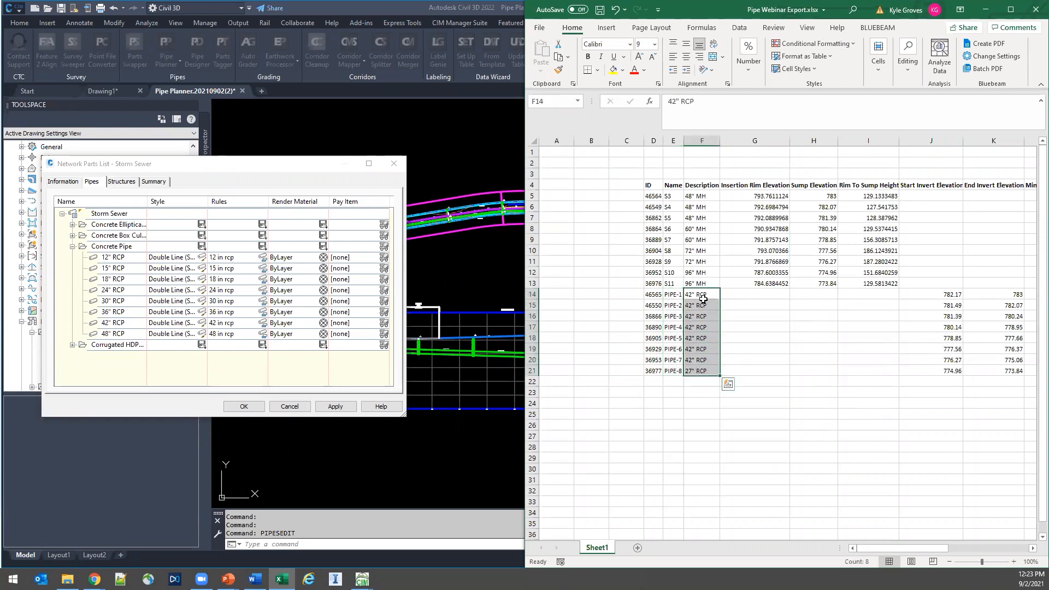
key("ctrl+q")
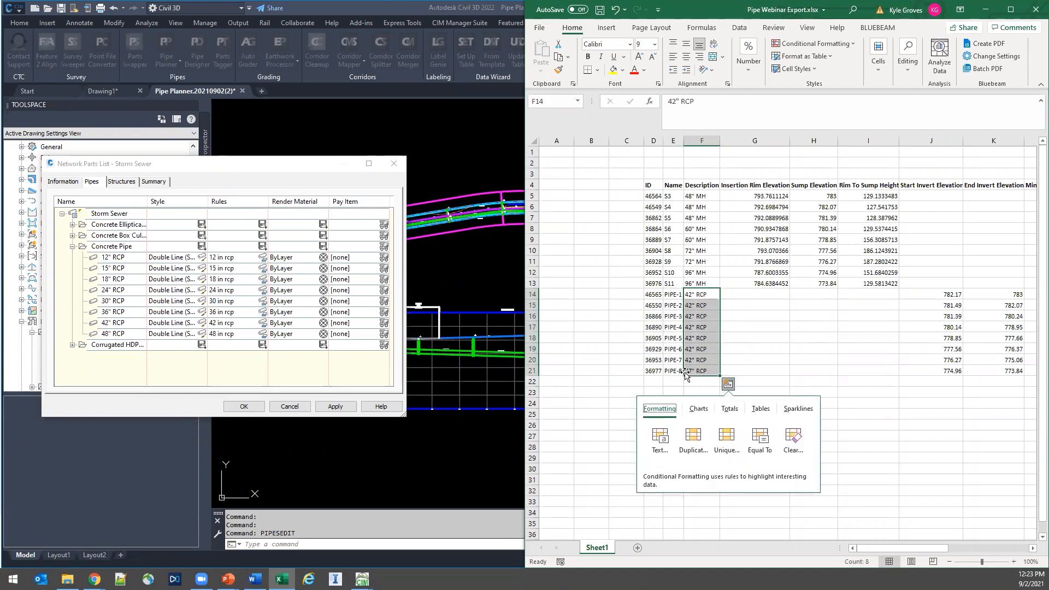
left_click(750, 329)
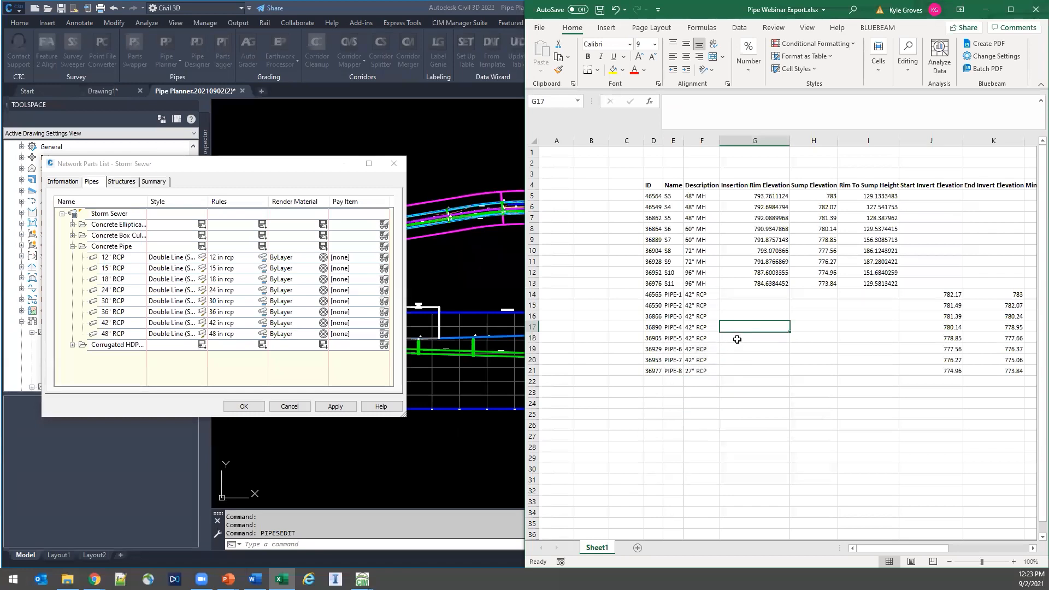
Close the Storm Sewer parts list and load Sheet1 of the edited workbook into Pipe Planner's import table.
left_click(393, 163)
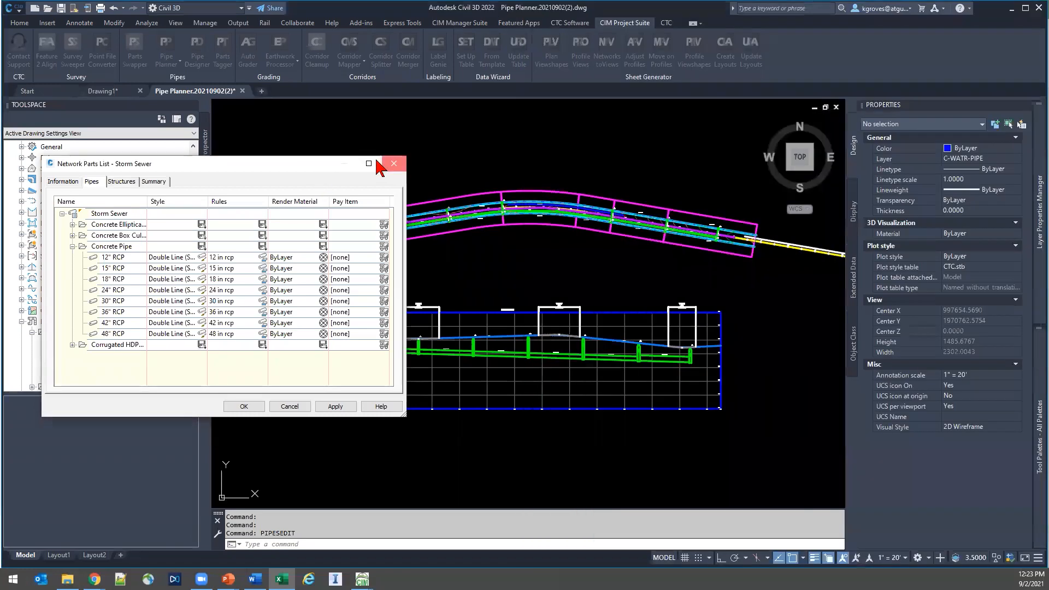
left_click(164, 63)
left_click(171, 103)
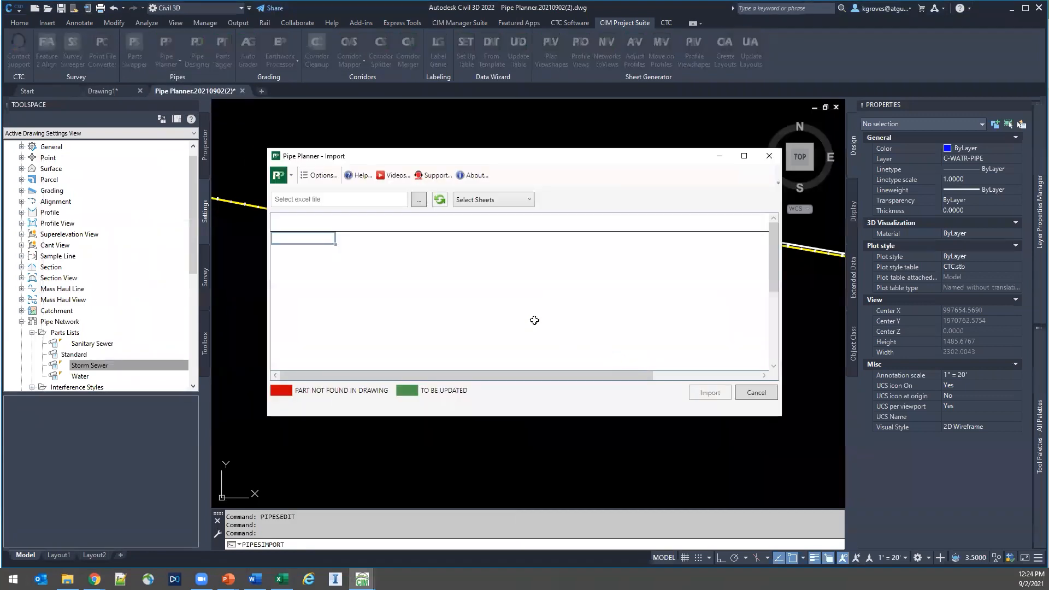
left_click(419, 200)
double_click(510, 261)
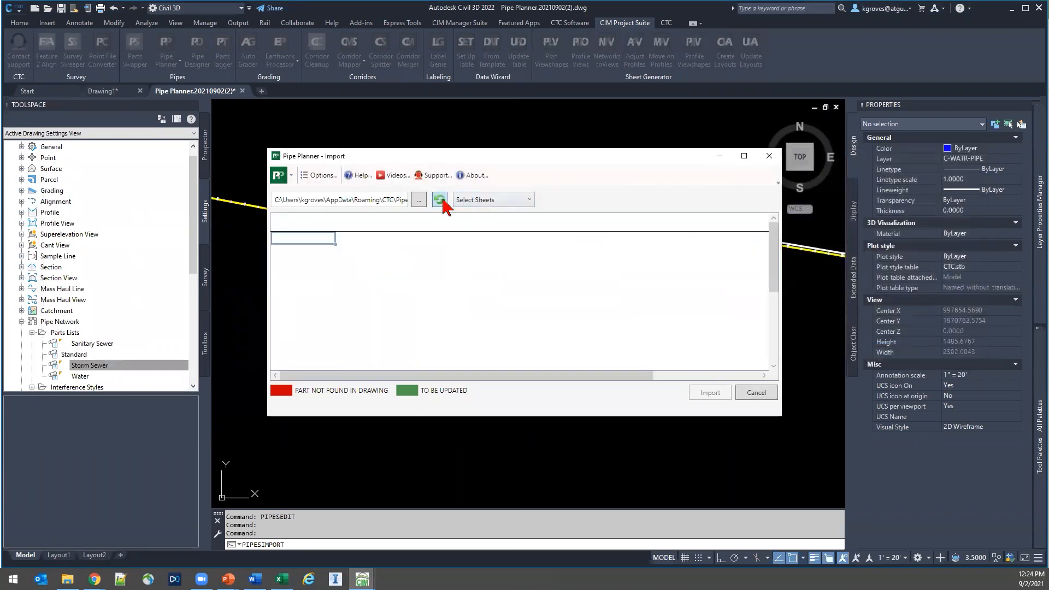
left_click(477, 200)
left_click(471, 224)
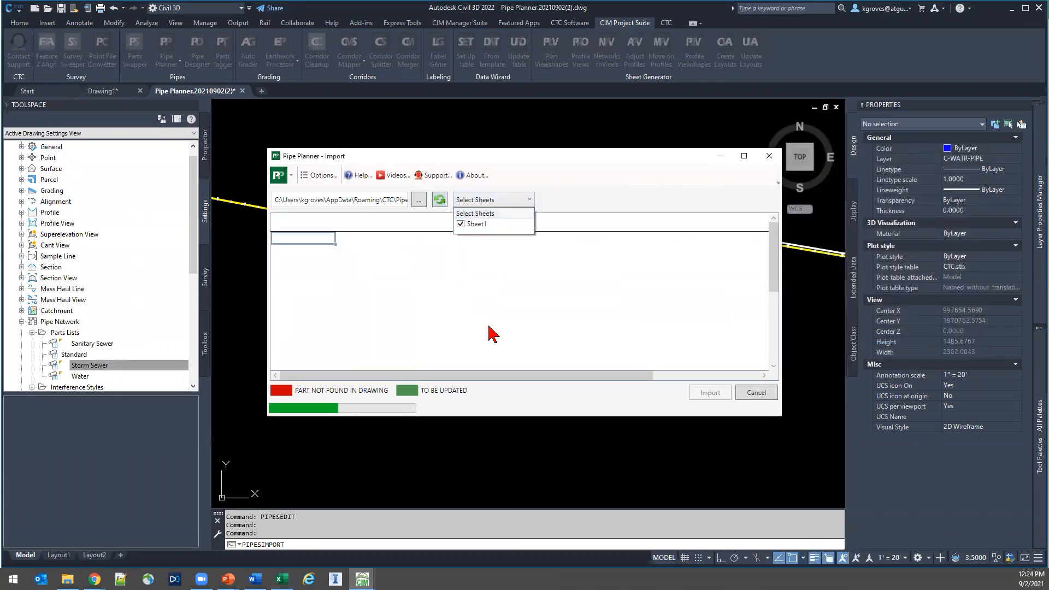
Check the pipe names and descriptions marked for update in the import table, and import them into the drawing.
scroll(511, 327, "down", 3)
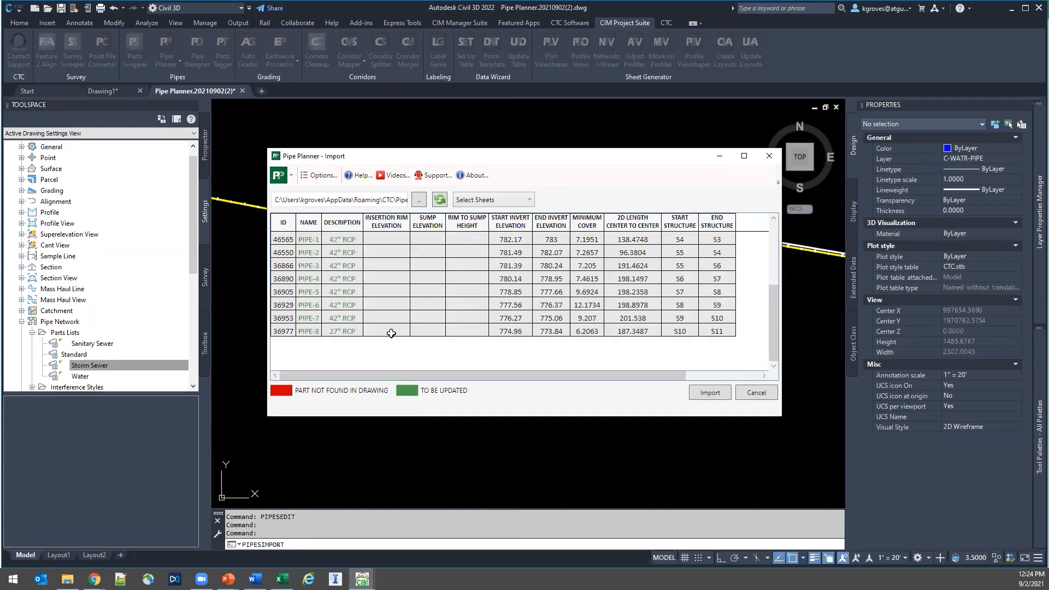
scroll(391, 333, "up", 1)
key("ctrl+1")
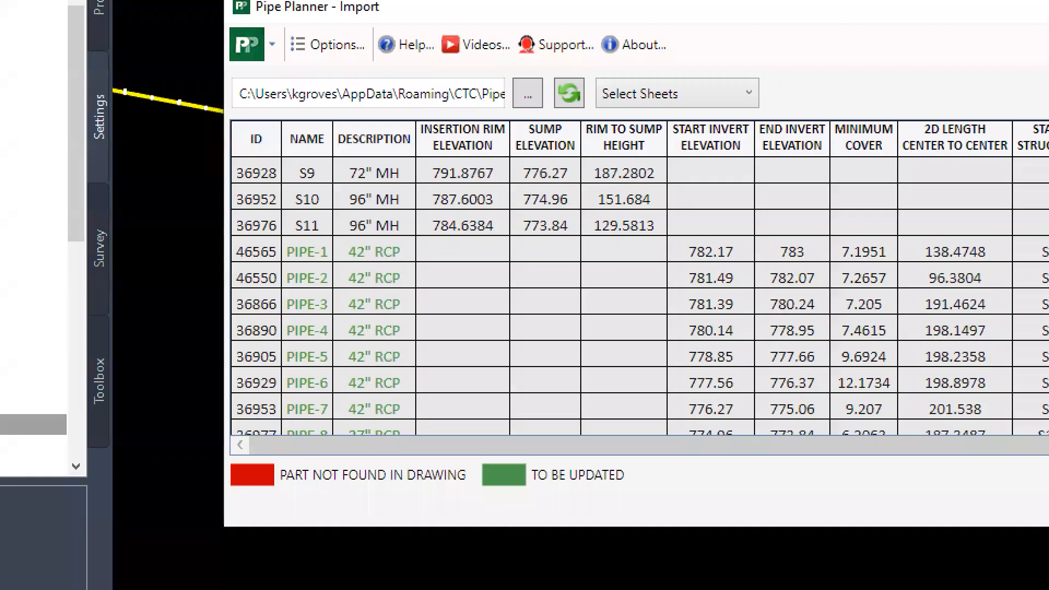
left_click(299, 304)
mouse_move(336, 216)
left_mouse_down()
mouse_move(249, 273)
mouse_move(513, 300)
mouse_move(244, 269)
left_mouse_up()
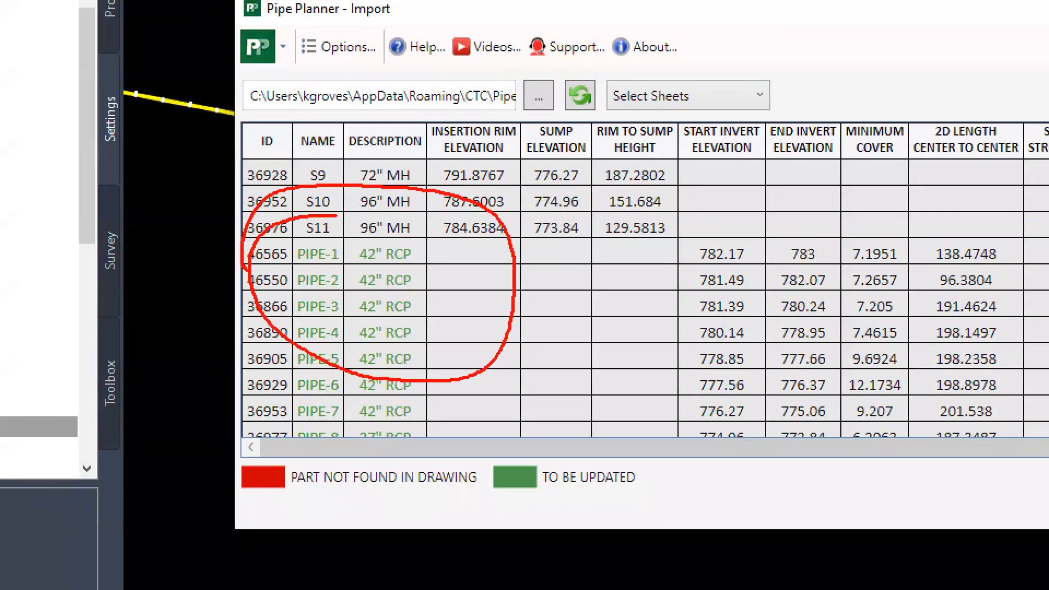
key("Escape")
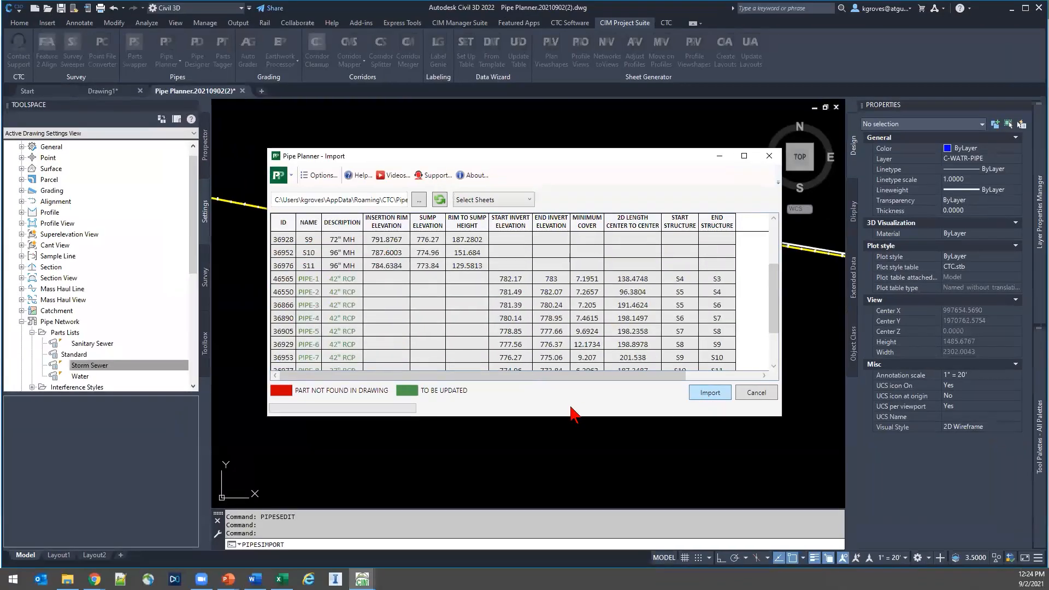
key("Return")
left_click(565, 314)
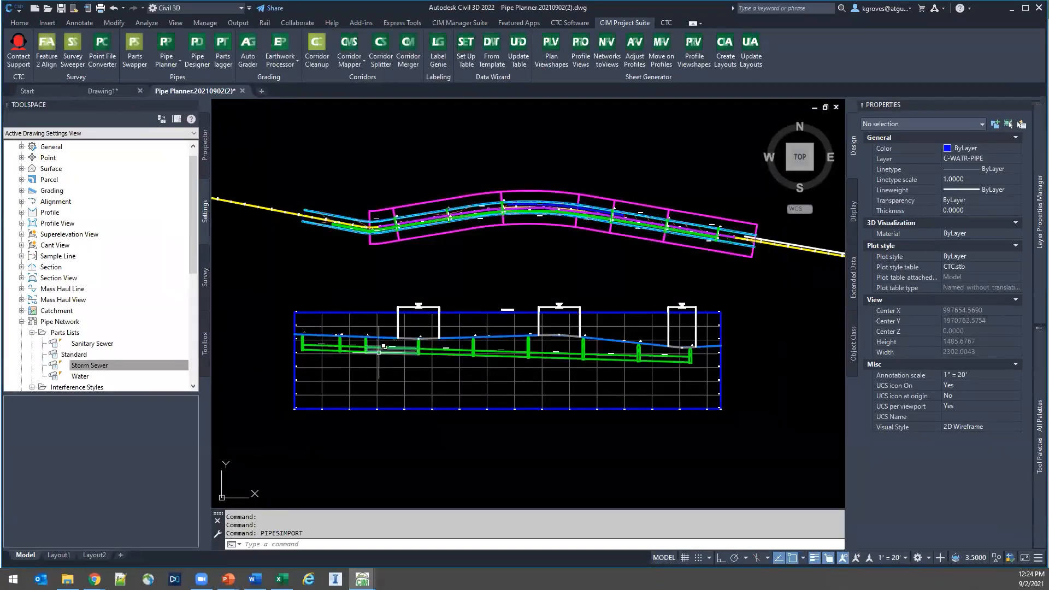
Show the drawing's object tree in Toolspace and inspect the size label of a storm pipe near the start of the profile view.
left_click(205, 158)
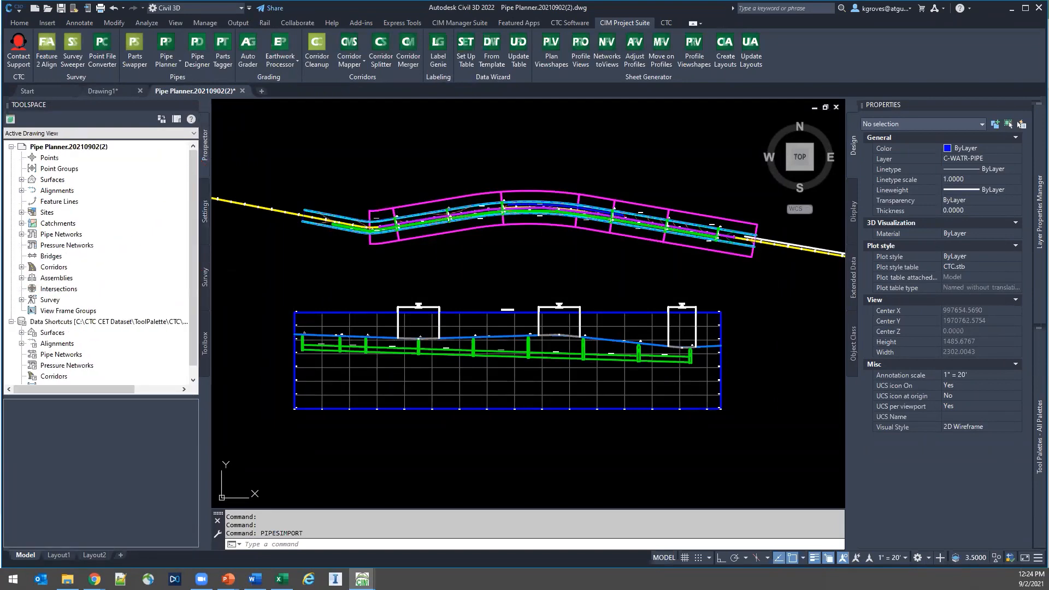
left_click(386, 353)
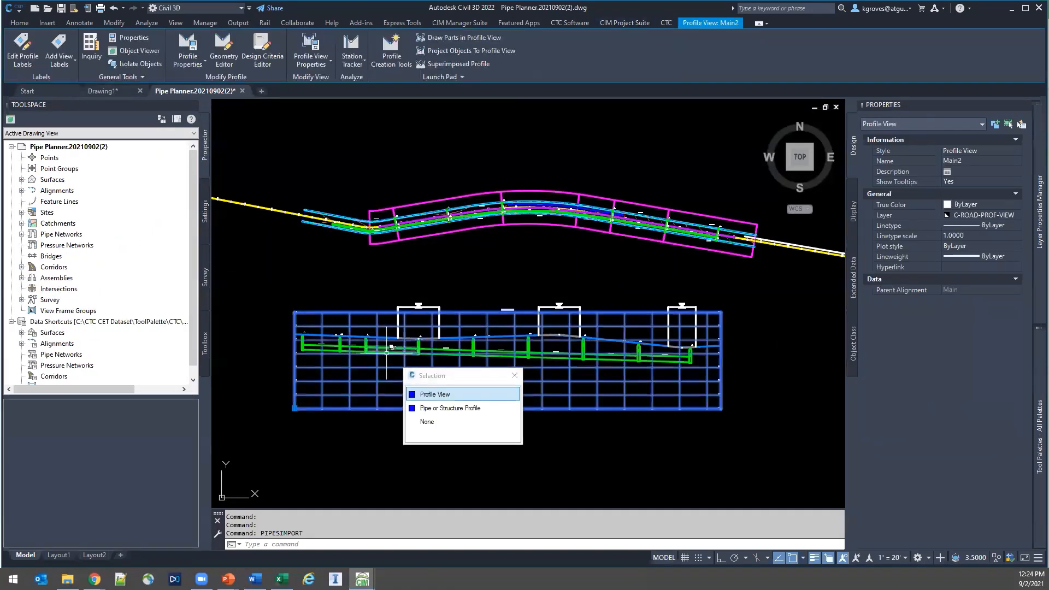
scroll(387, 353, "up", 4)
key("Escape")
left_click(387, 353)
scroll(390, 341, "up", 8)
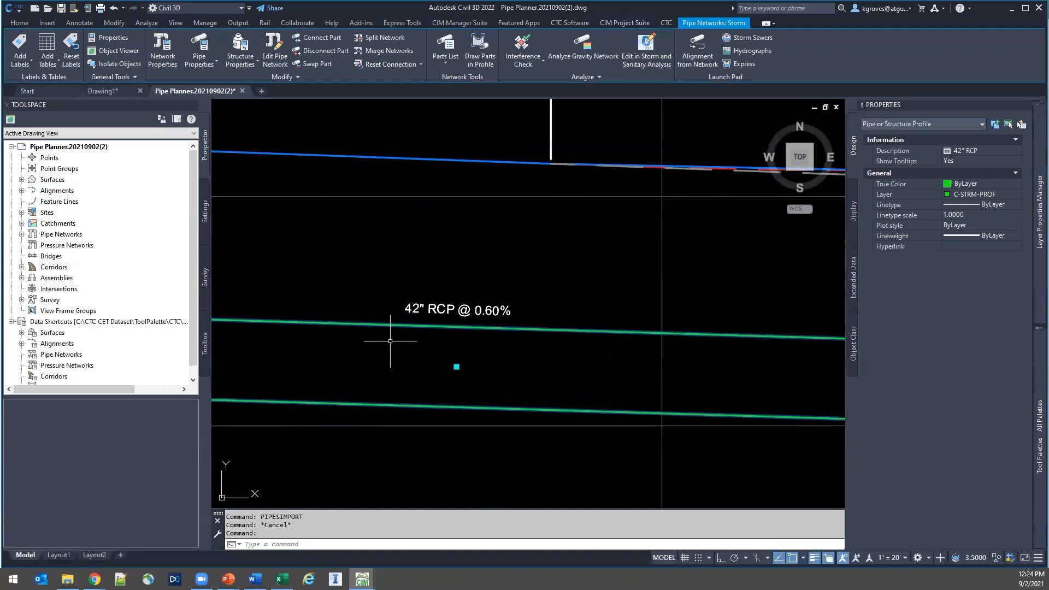
key("Escape")
Examine the imported pipe size labels along the rest of the storm run in profile, ending at the pipe between S10 and S11.
scroll(465, 297, "down", 3)
middle_click_drag(587, 316, 178, 276)
middle_click_drag(669, 308, 321, 299)
scroll(487, 297, "down", 7)
scroll(805, 310, "up", 5)
scroll(458, 292, "up", 2)
scroll(614, 299, "up", 3)
middle_click_drag(580, 299, 510, 297)
scroll(522, 262, "down", 3)
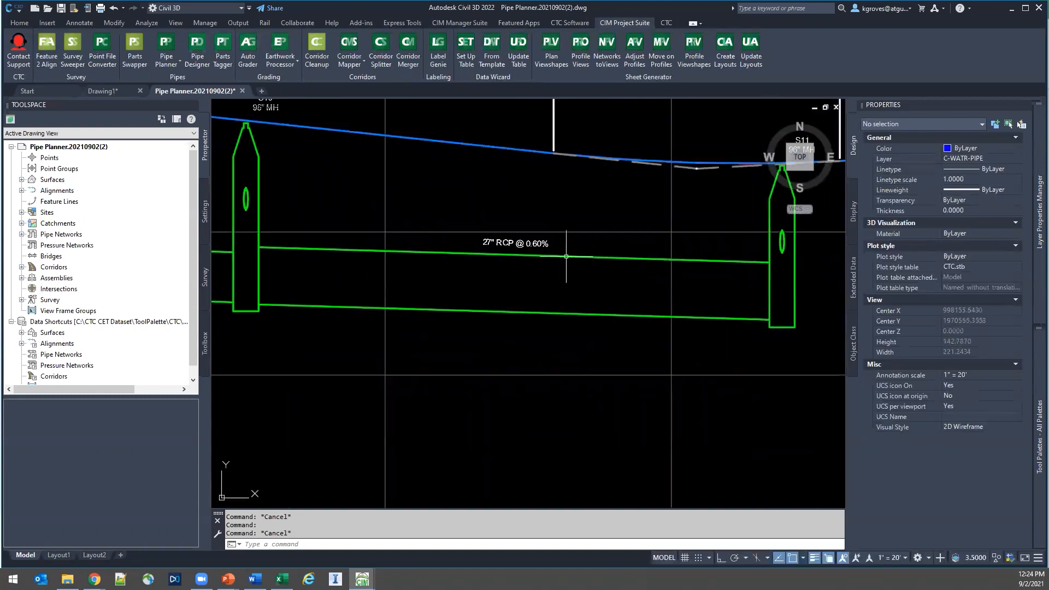
Check the part size name and description in the pipe properties of the pipe between S10 and S11, and leave the properties unchanged.
left_click(566, 256)
right_click(560, 270)
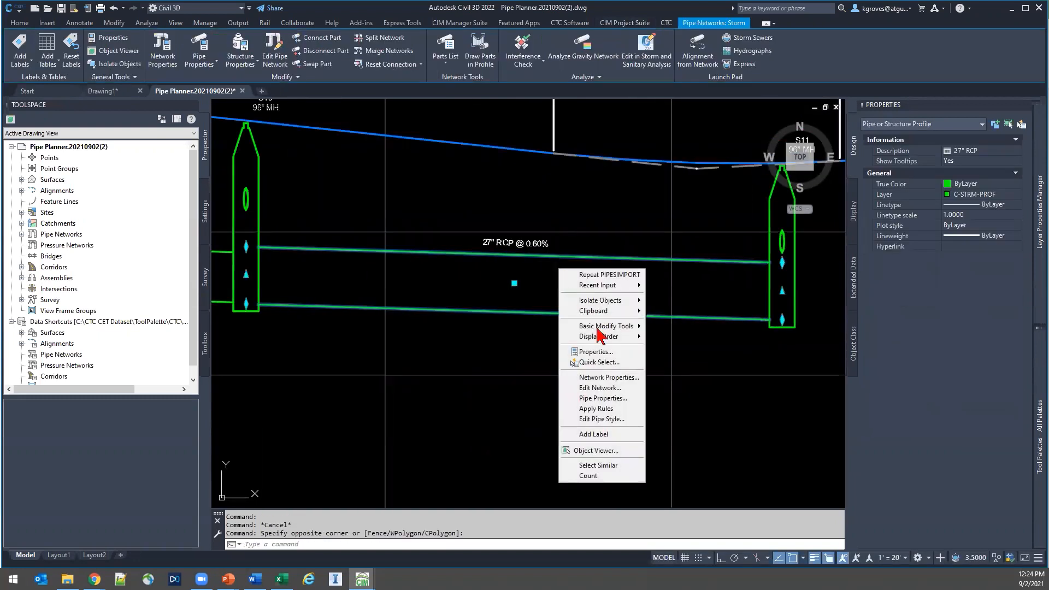
left_click(606, 398)
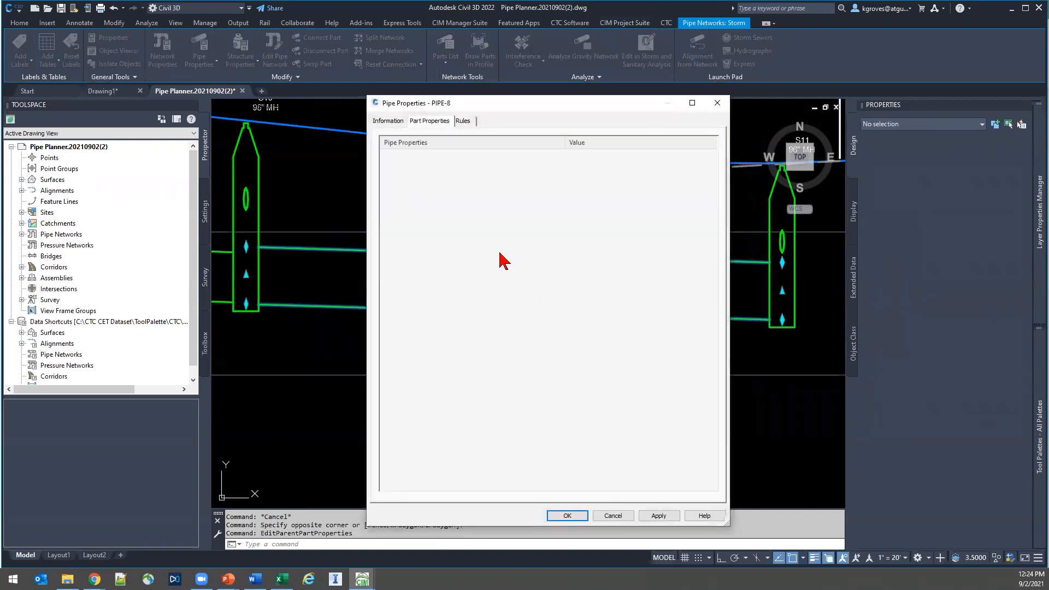
scroll(620, 295, "down", 1)
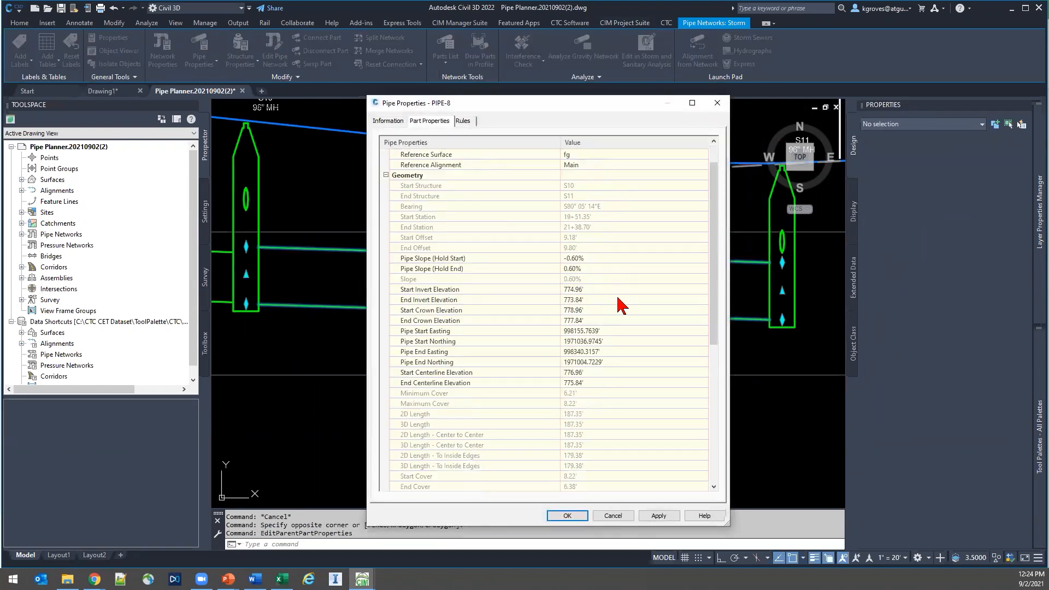
scroll(621, 304, "down", 8)
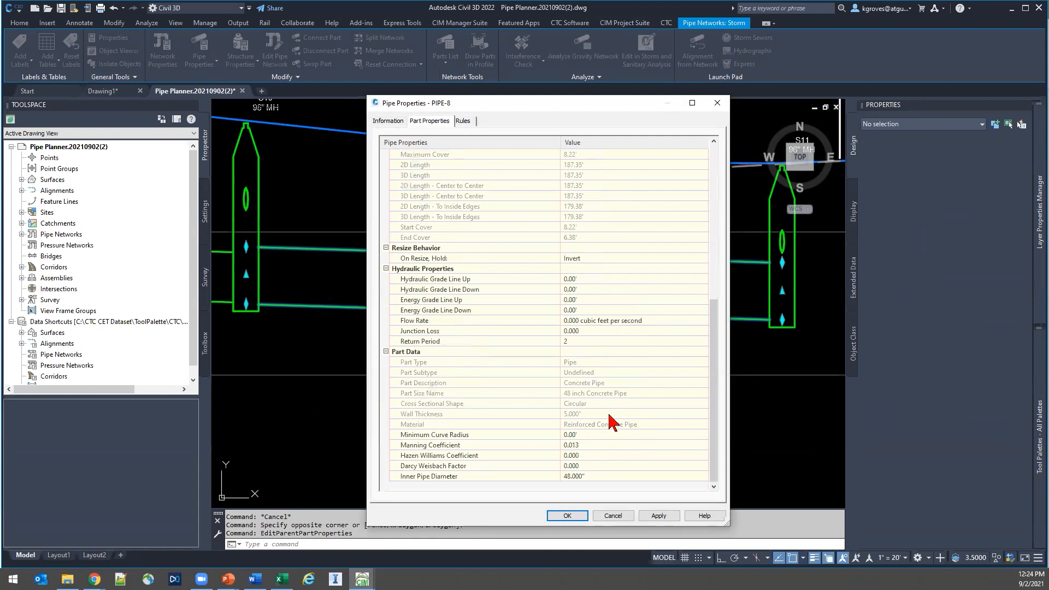
left_click(609, 393)
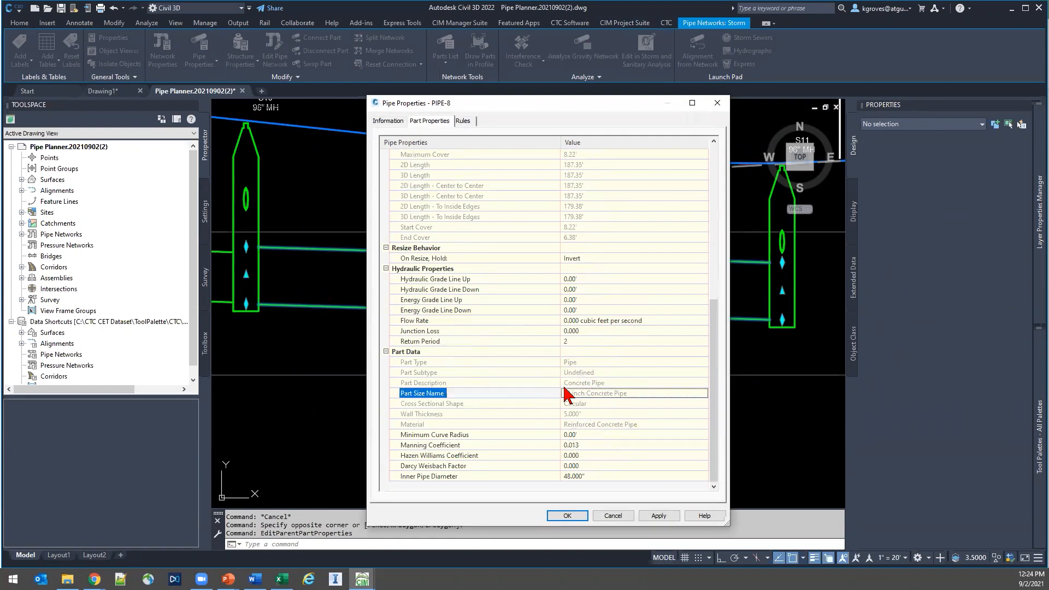
left_click(388, 121)
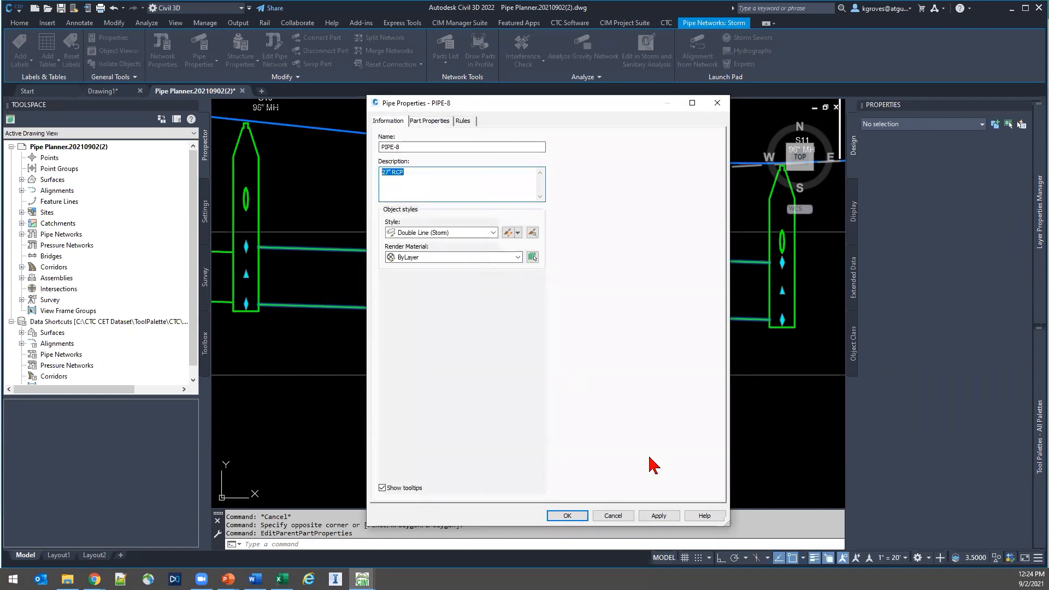
left_click(614, 516)
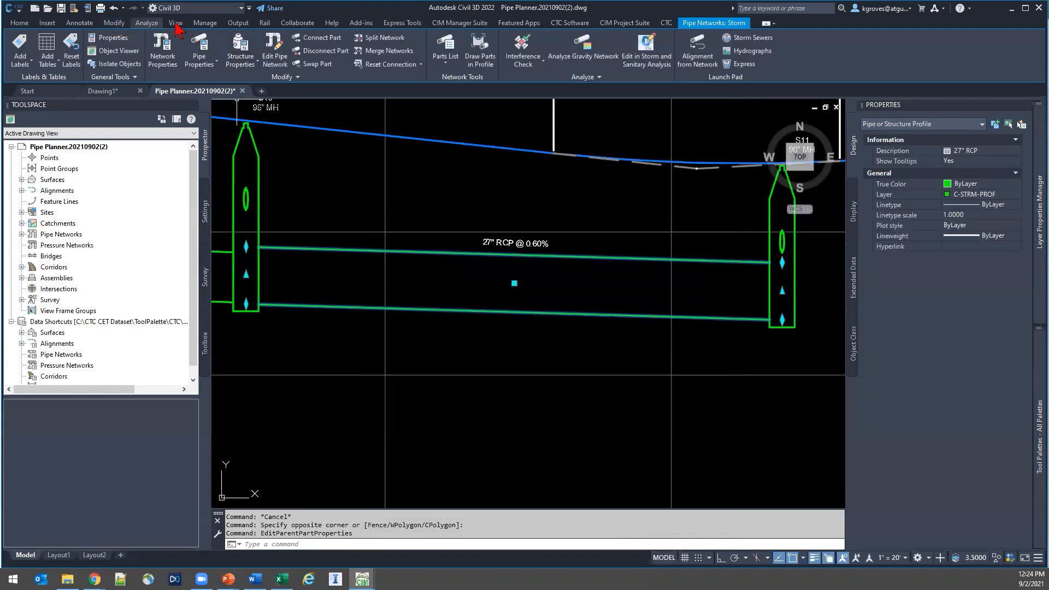
Return to the CIM Project Suite tools, review the whole storm run in plan and profile, and clear the pipe selection.
left_click(611, 24)
left_click(134, 46)
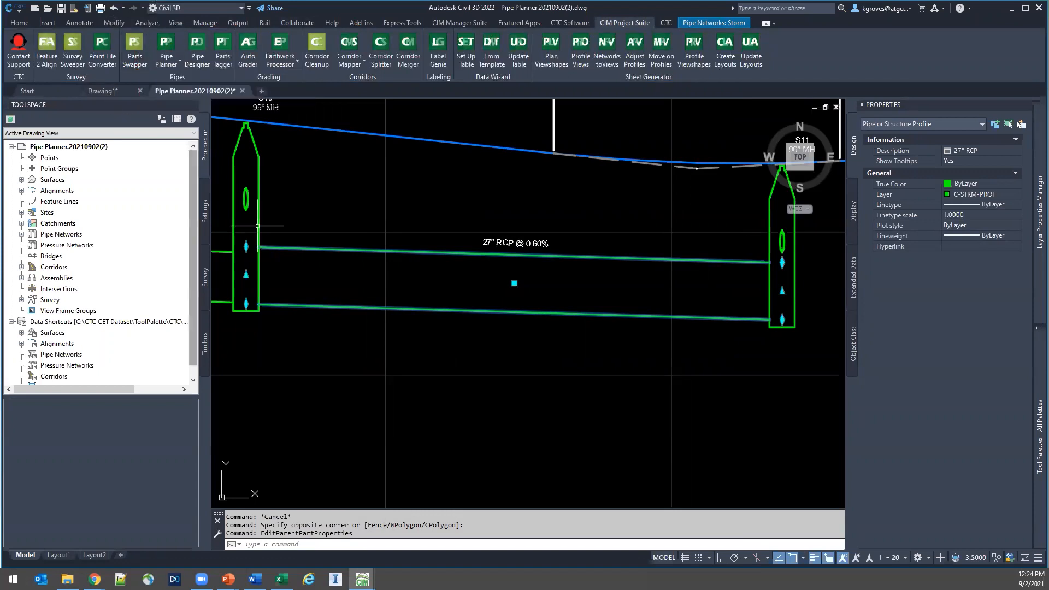
scroll(426, 382, "down", 4)
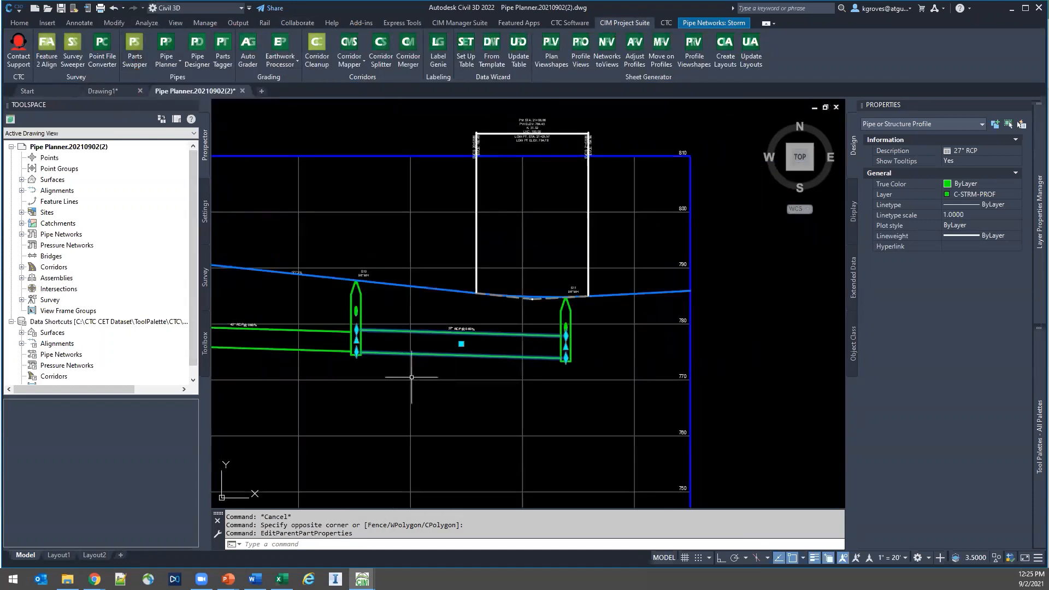
scroll(355, 372, "down", 3)
scroll(376, 369, "down", 6)
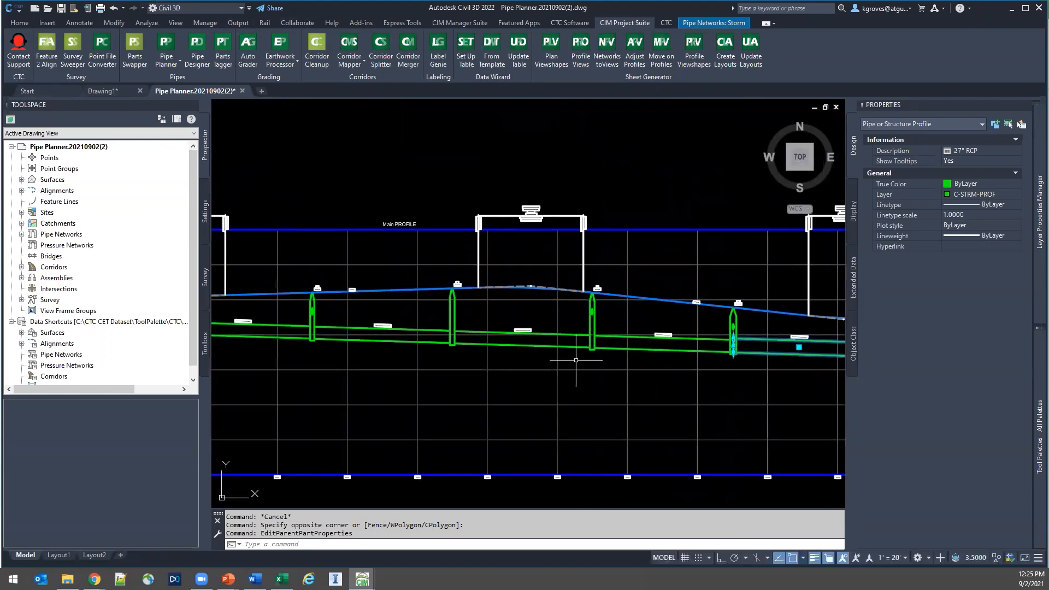
scroll(492, 331, "up", 2)
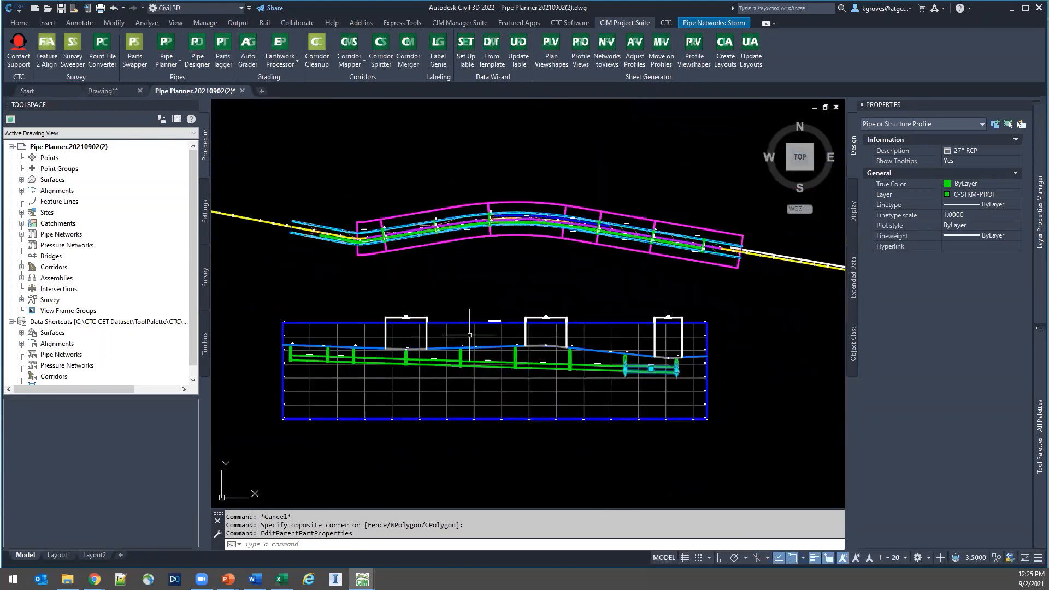
left_click(611, 399)
key("Escape")
key("Escape")
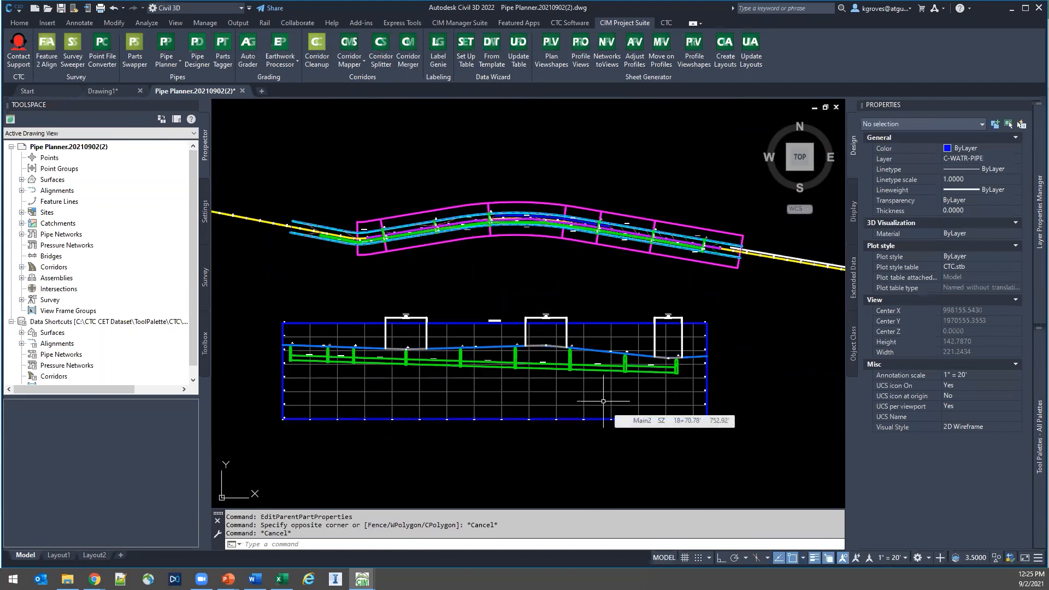
Open the pipe network editor in Pipe Planner and remove the Start Structure and End Structure columns from the pipe table.
left_click(170, 61)
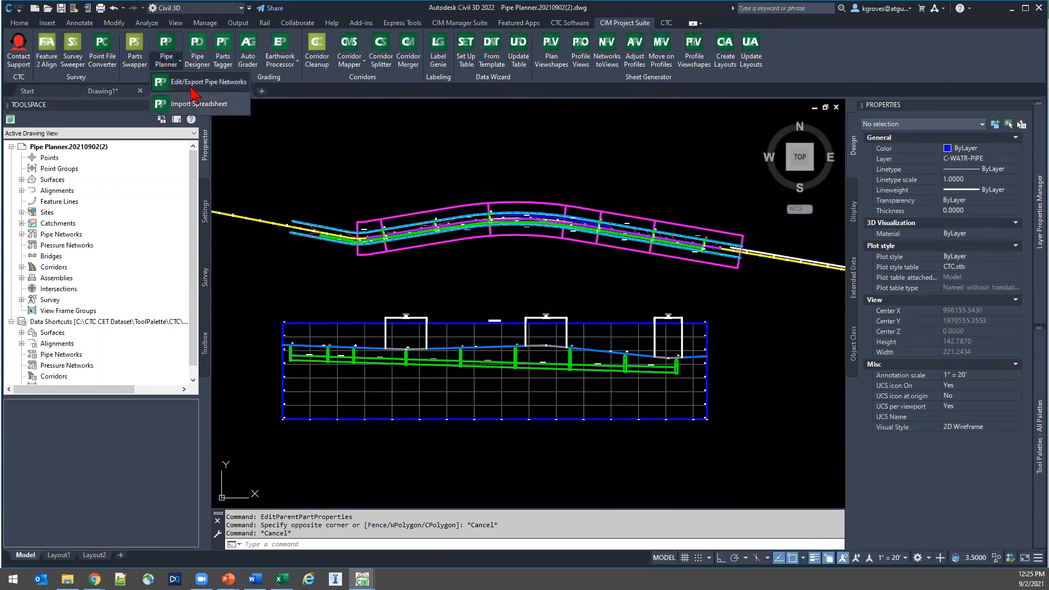
left_click(190, 85)
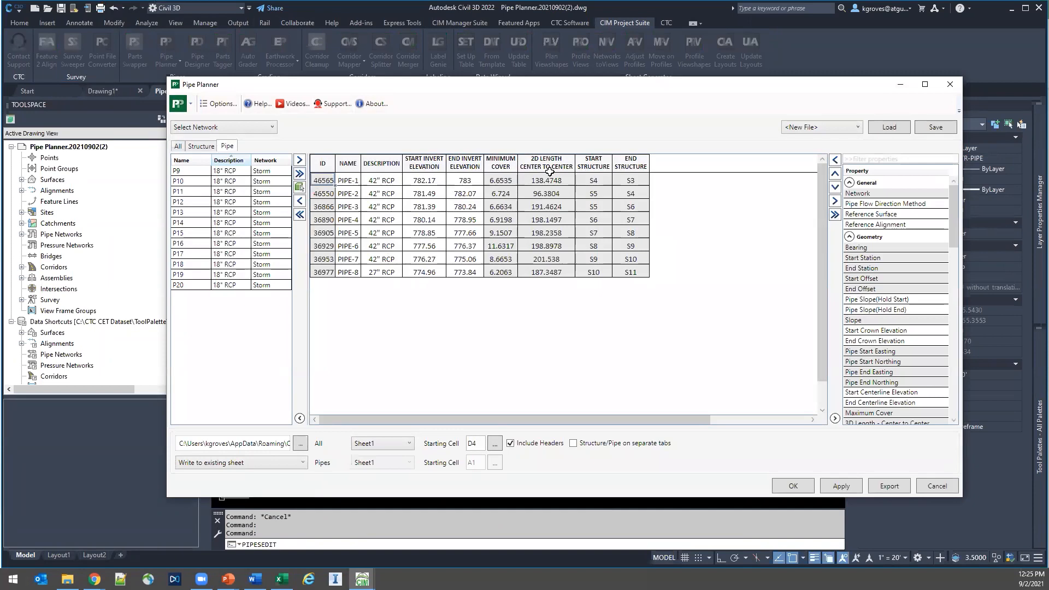
left_click(597, 166)
left_click(629, 163, "shift")
right_click(627, 164)
left_click(674, 199)
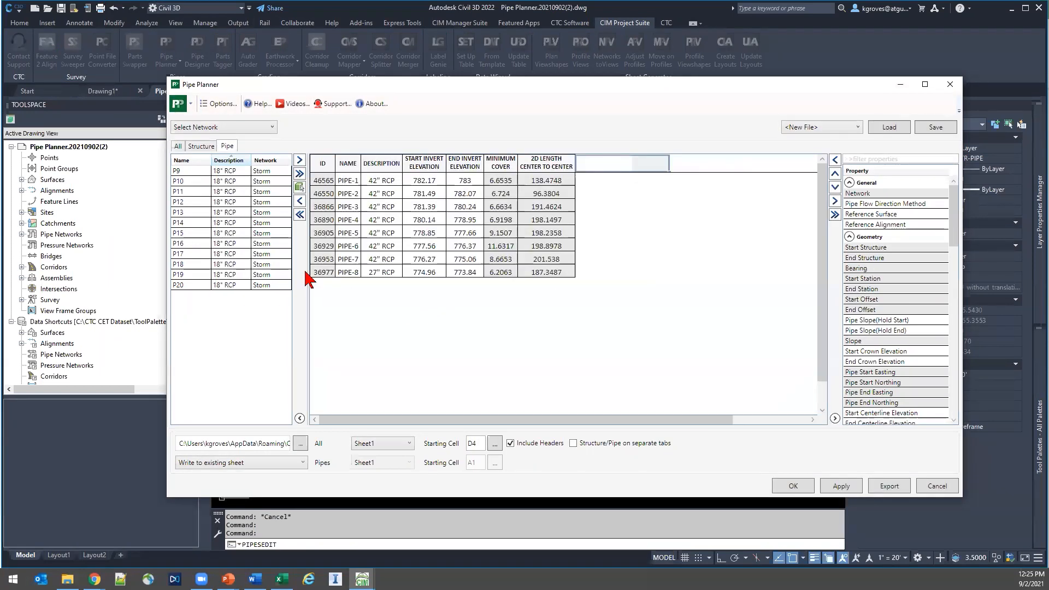
Remove all structures and all pipes from the editing table.
left_click(195, 148)
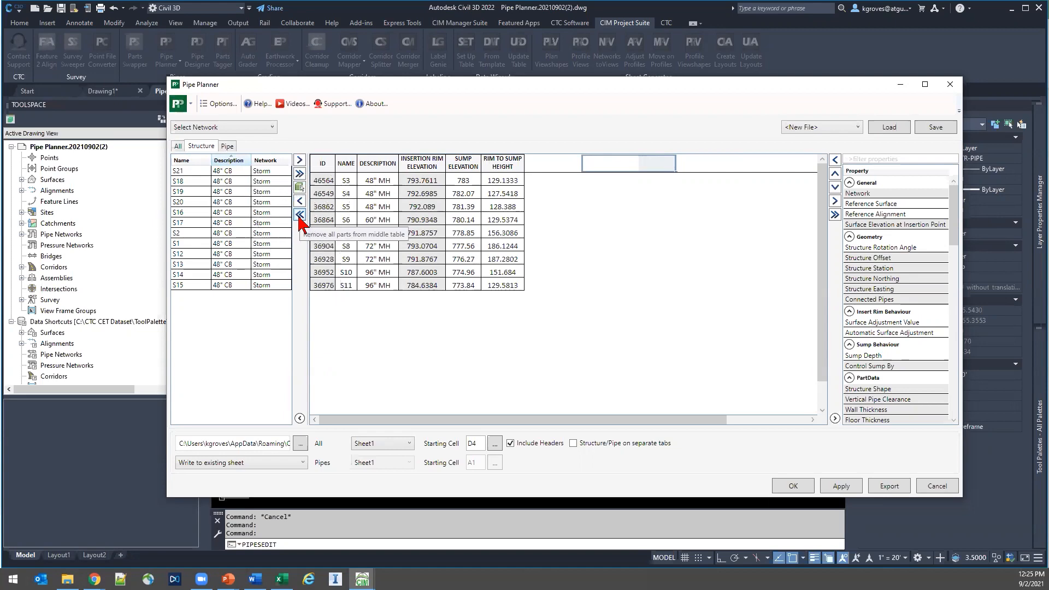
left_click(298, 215)
left_click(227, 146)
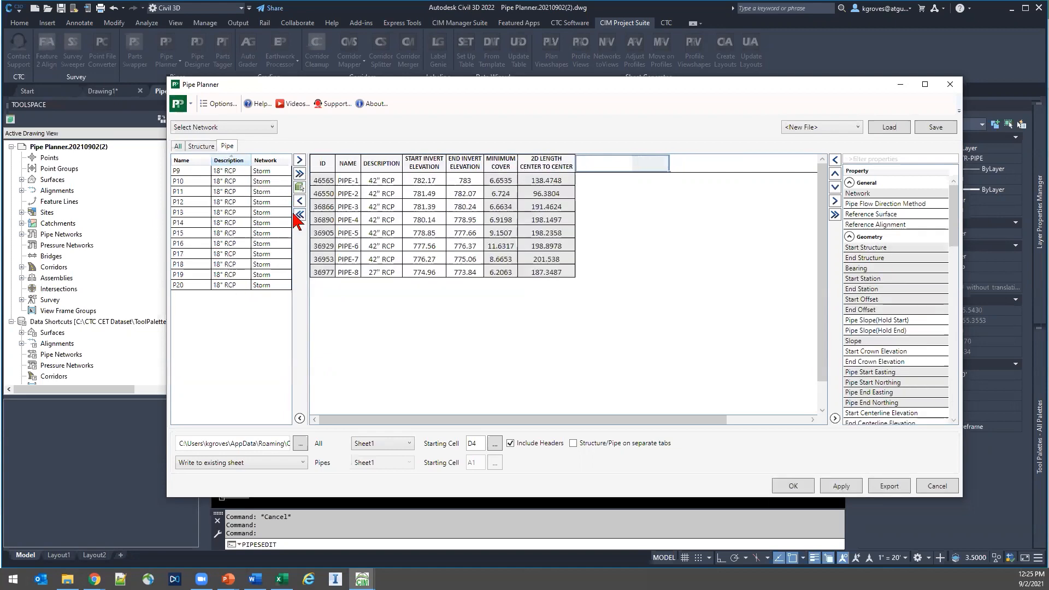
left_click(299, 215)
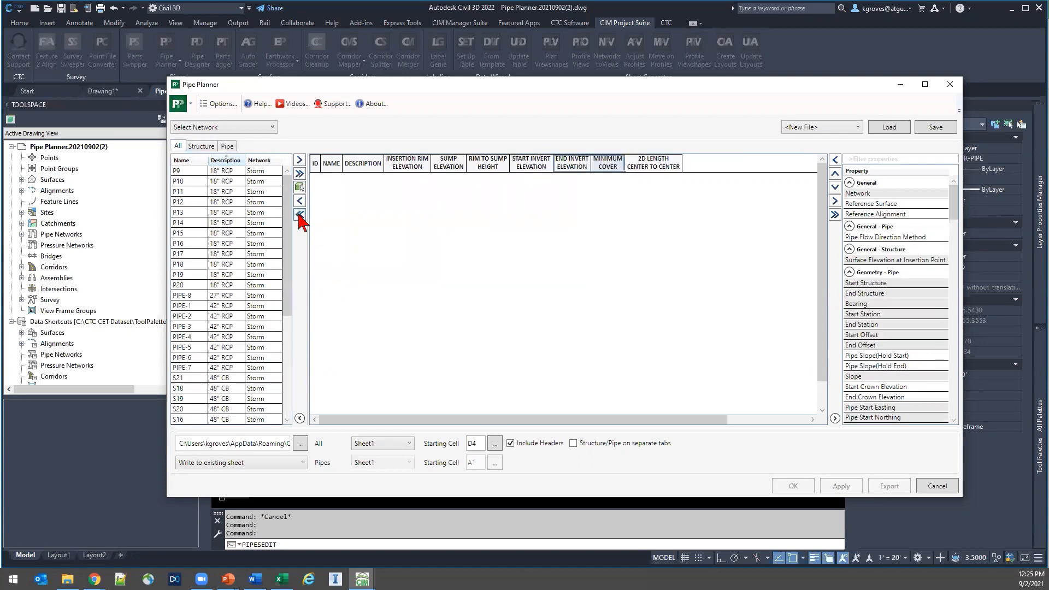
Add all Storm network structures, S1 through S21, to the structure table.
scroll(207, 297, "down", 1)
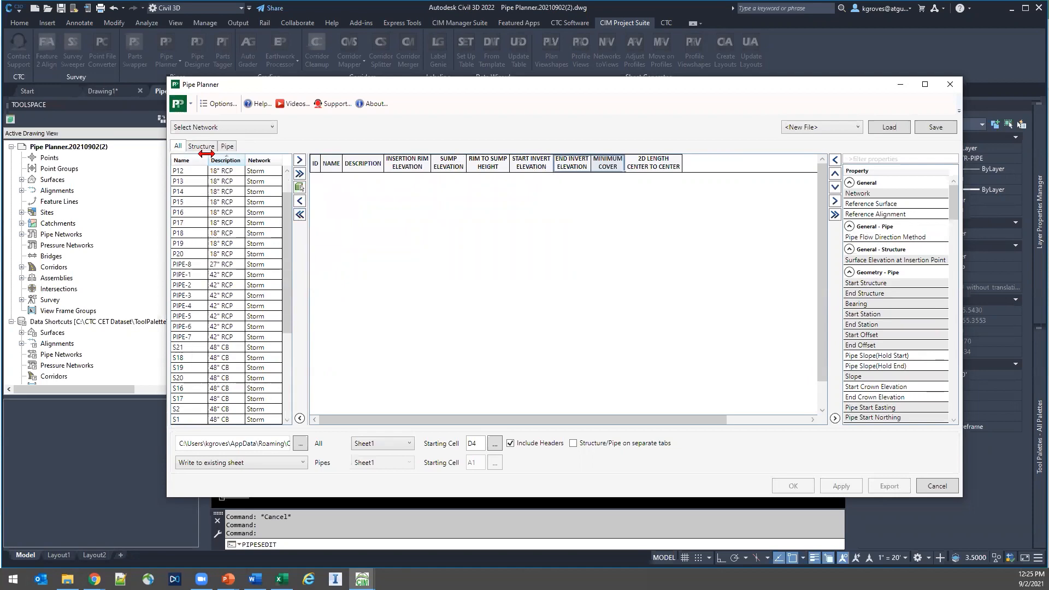
left_click(207, 149)
left_click(191, 171)
left_click(191, 377, "shift")
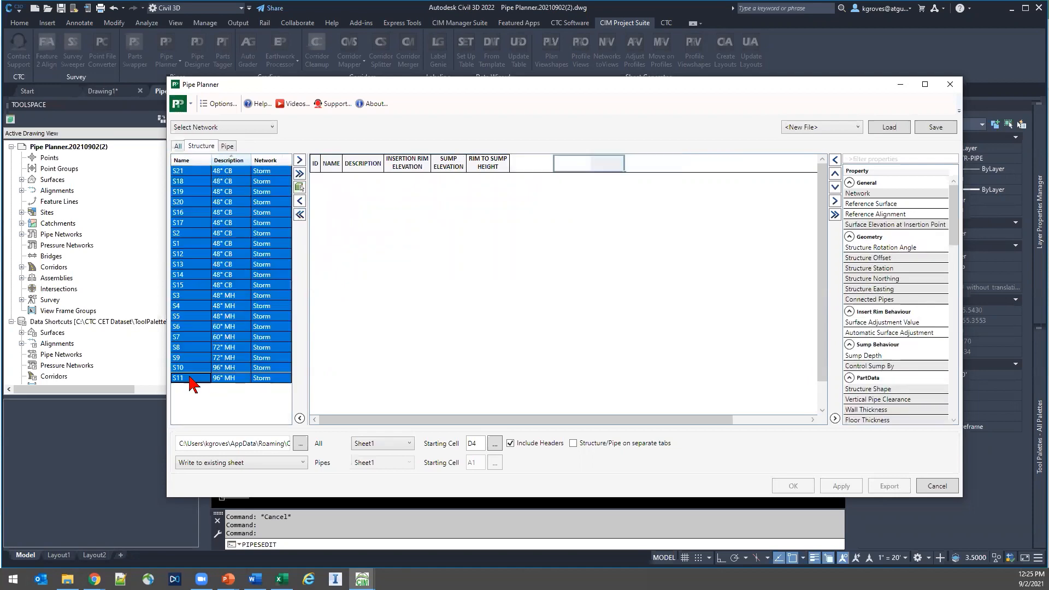
left_click(299, 173)
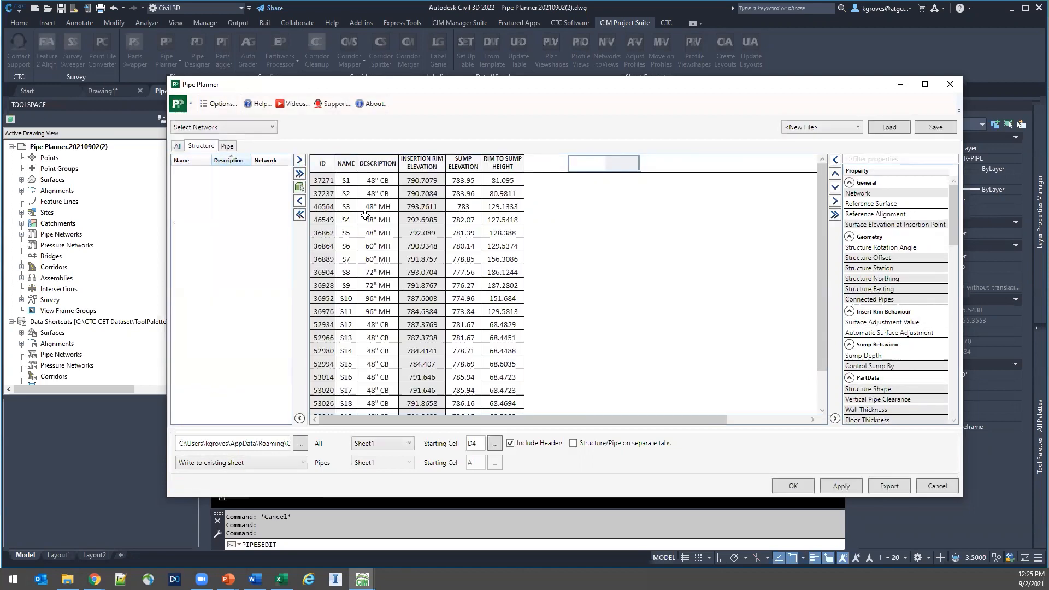
scroll(398, 213, "down", 3)
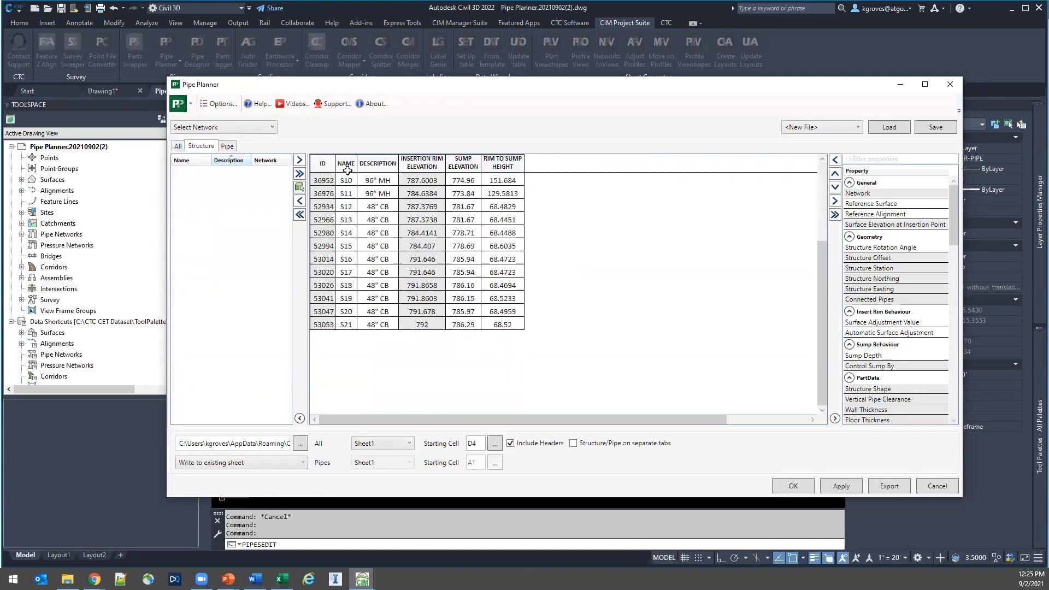
scroll(418, 211, "up", 3)
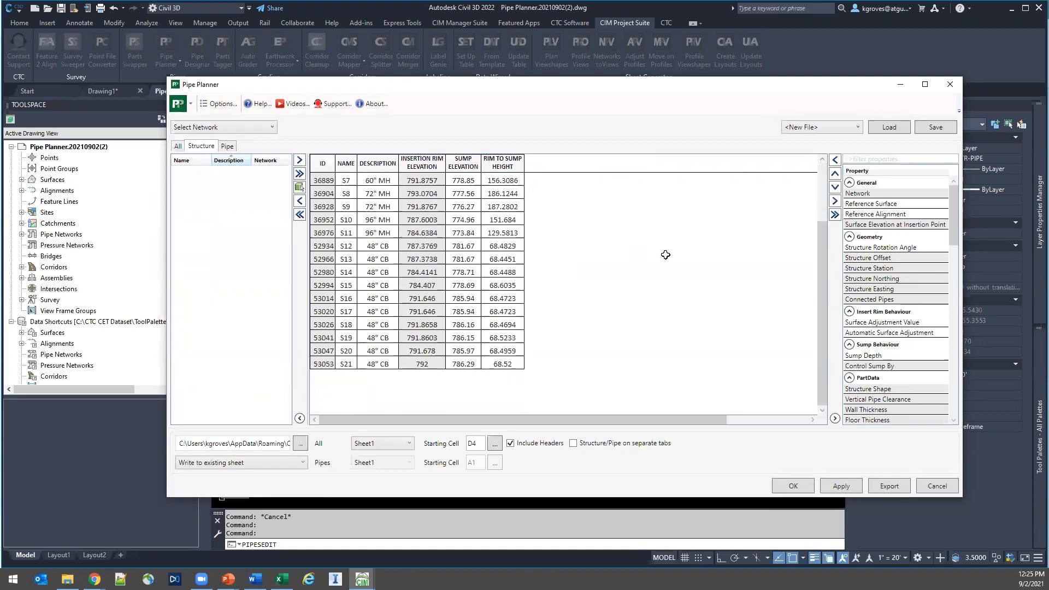
Add the Frame, Grate and Cover properties as columns of the structure table.
scroll(886, 266, "down", 4)
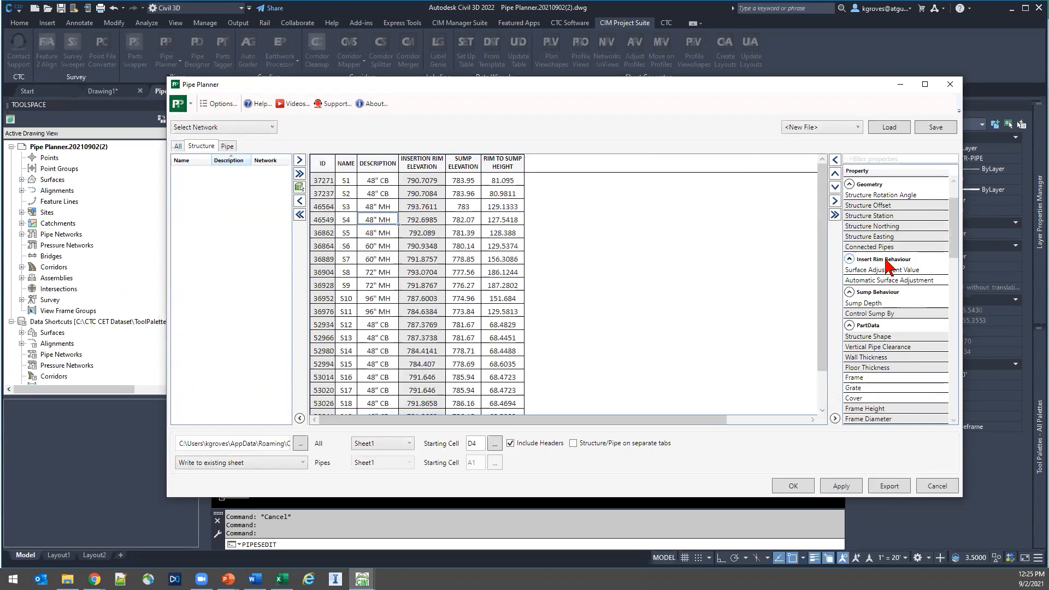
left_click(876, 300)
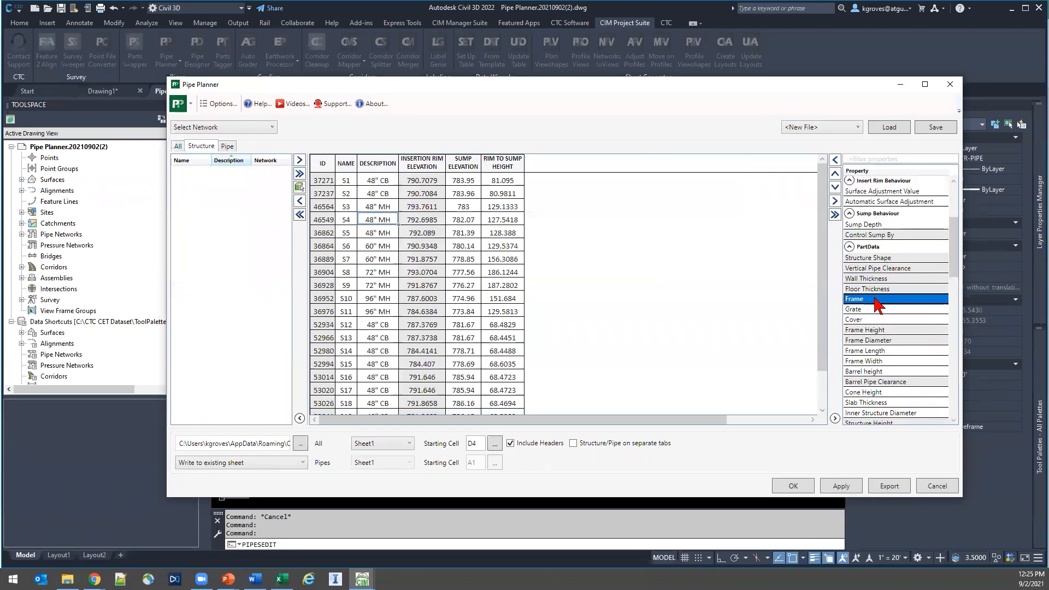
left_click(875, 321, "shift")
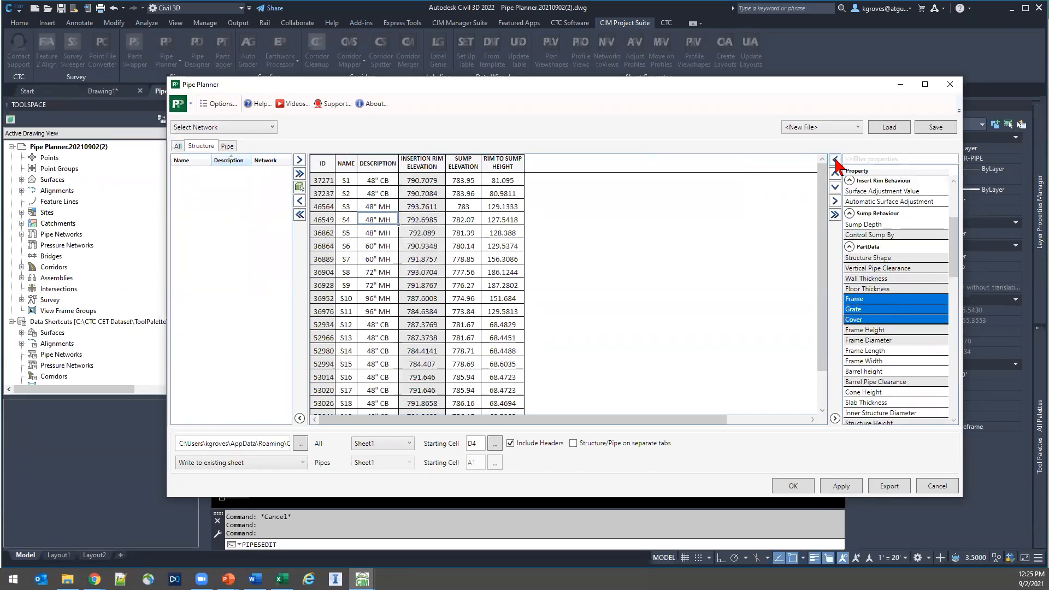
left_click(834, 160)
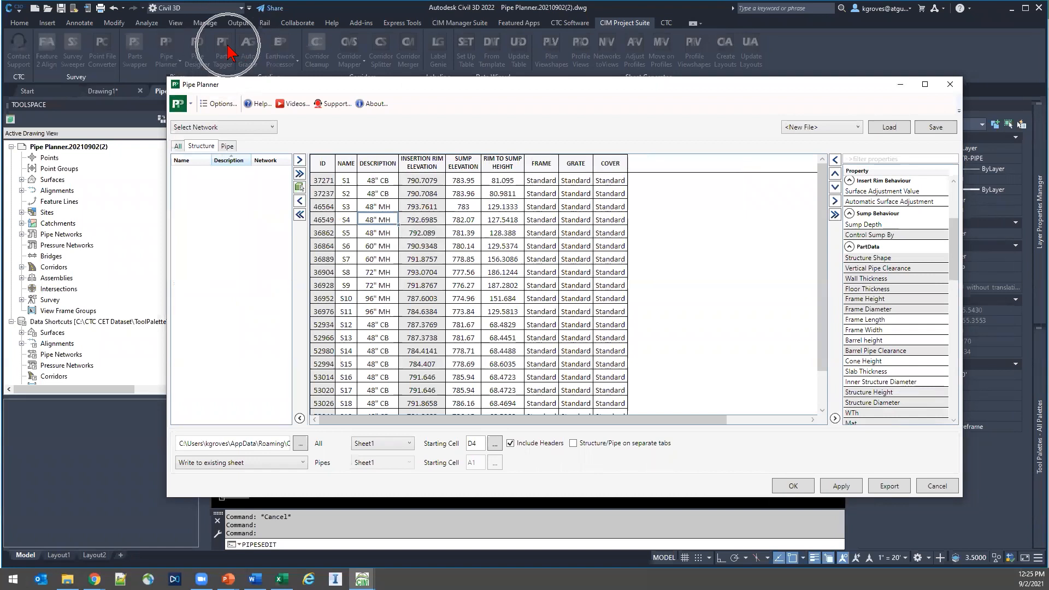
Set S1's frame, grate and cover values to FRAME, GRATE and COVER and fill them down to all other structures.
left_click(550, 182)
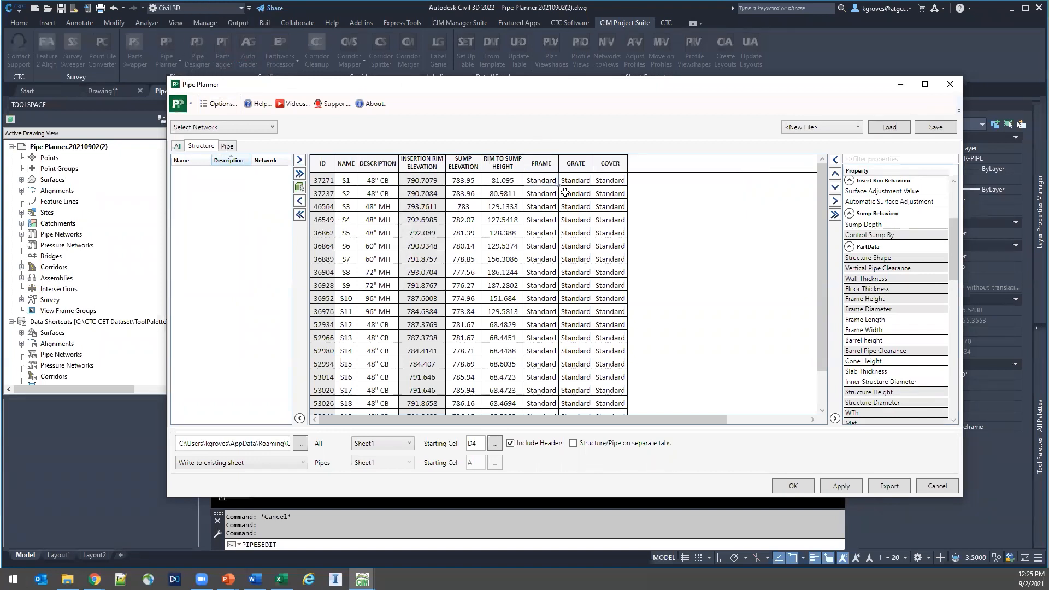
type("FRAME")
key("Tab")
type("GRATE")
key("Tab")
type("C")
key("Return")
left_click(546, 180)
left_click_drag(564, 181, 635, 343)
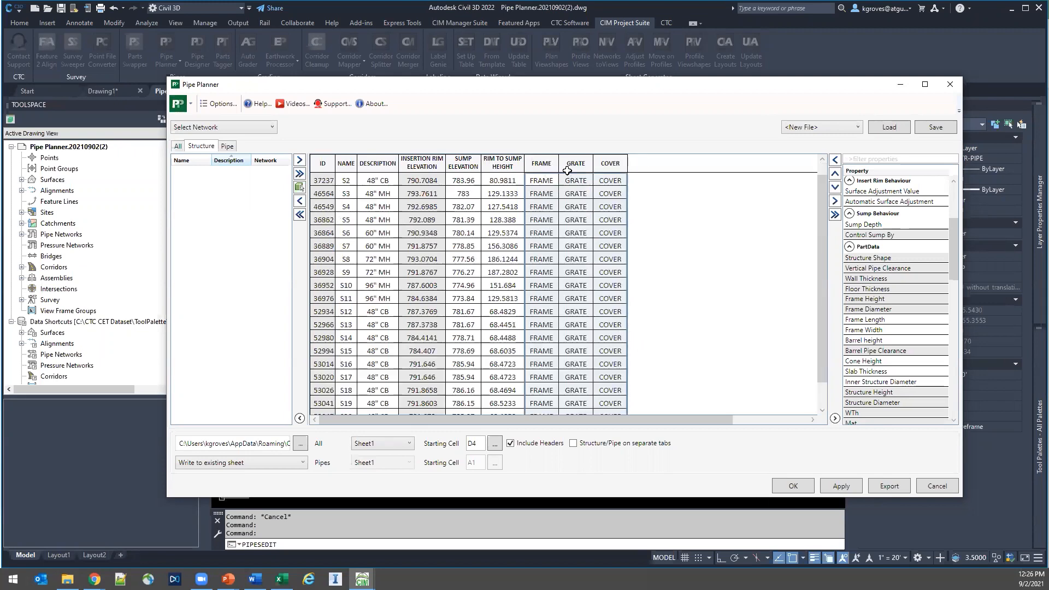
left_click(575, 243)
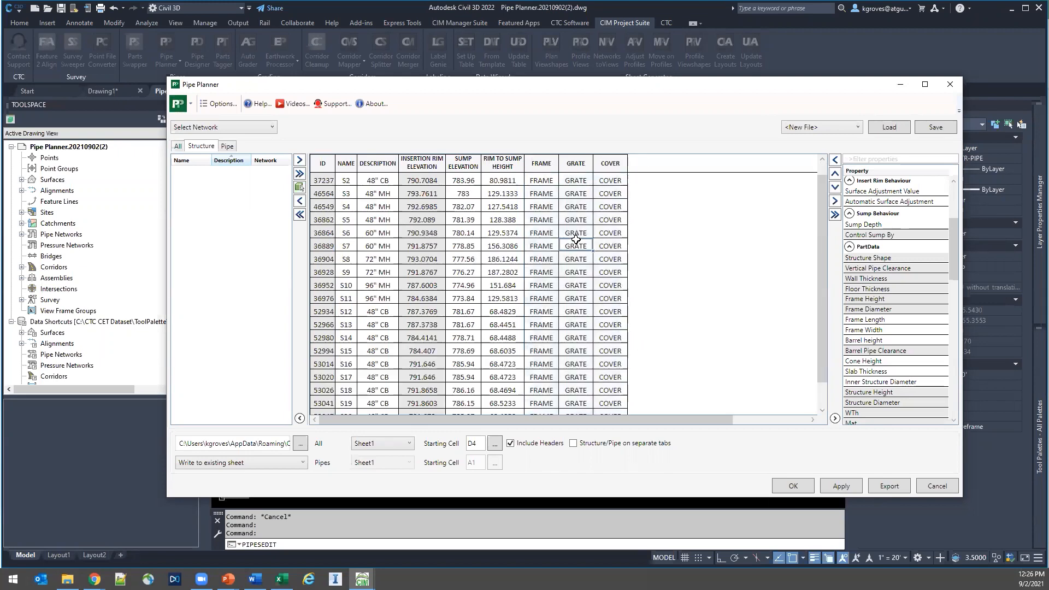
Insert a custom column before Rim to Sump Height, and remove the Rim to Sump Height column.
left_click(509, 167)
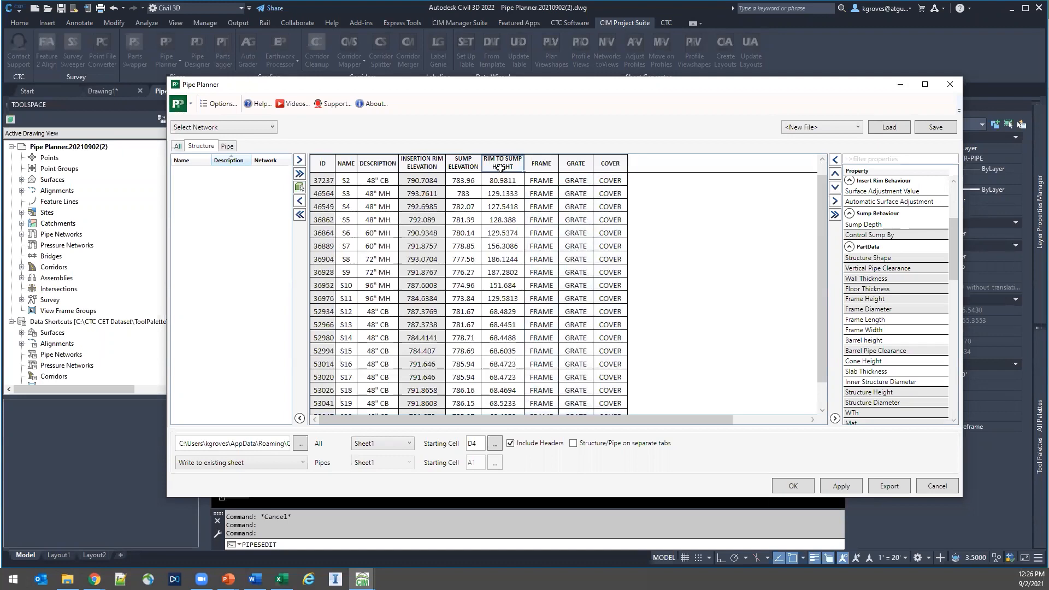
right_click(503, 172)
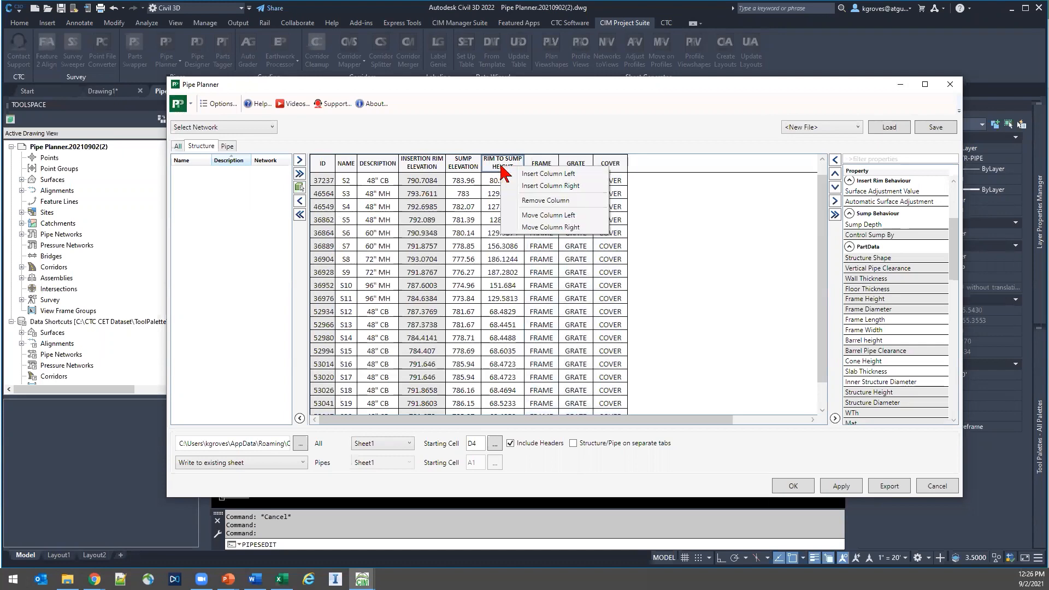
left_click(547, 174)
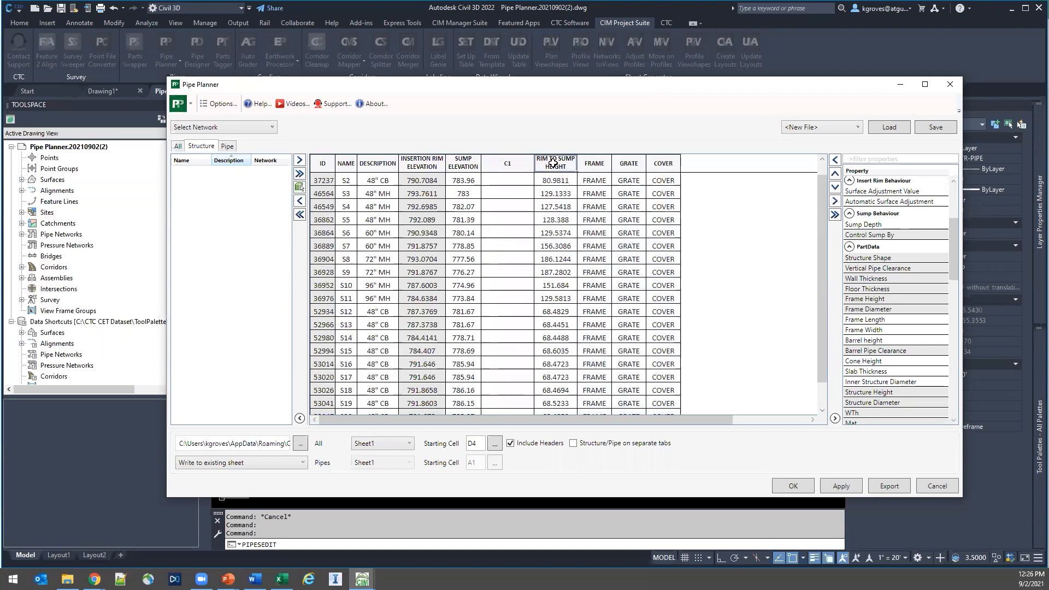
right_click(554, 166)
left_click(604, 199)
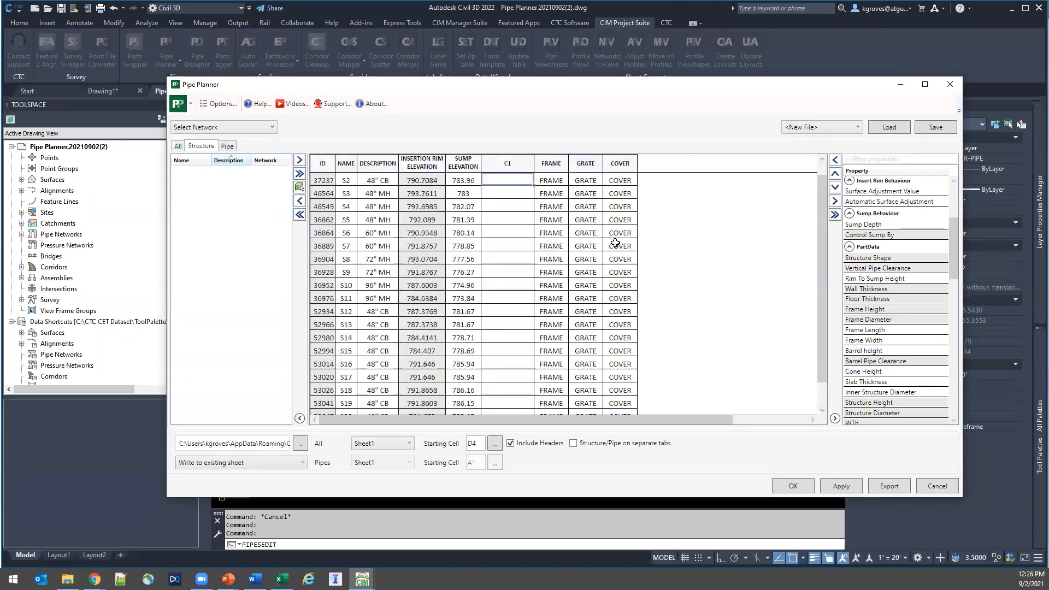
Enter the formula =D3-E3 for S2 in the custom column and fill it to all other structures, including S1.
type("=D3")
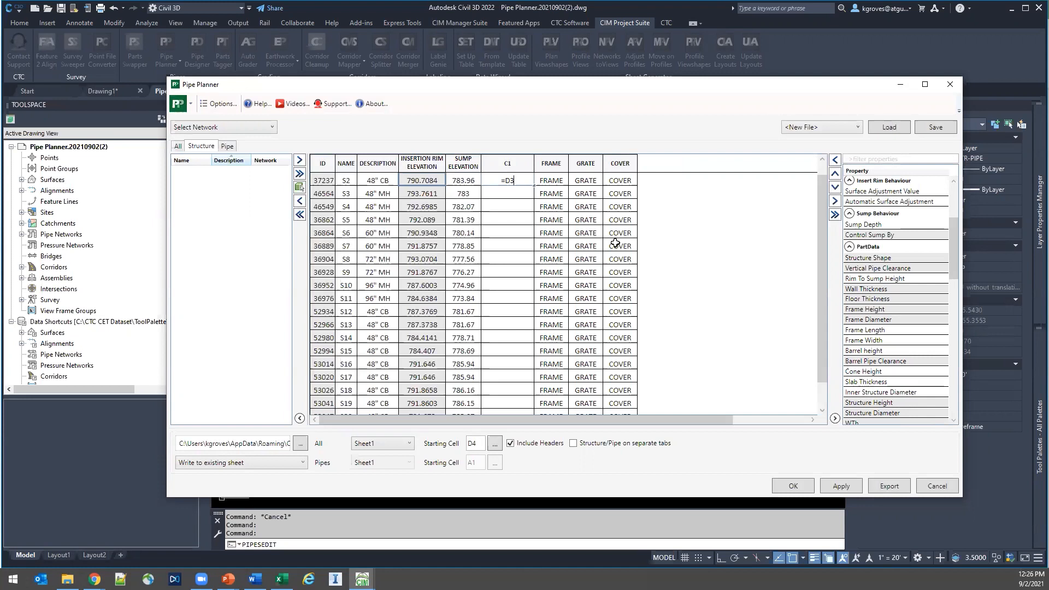
type("-E3")
key("Return")
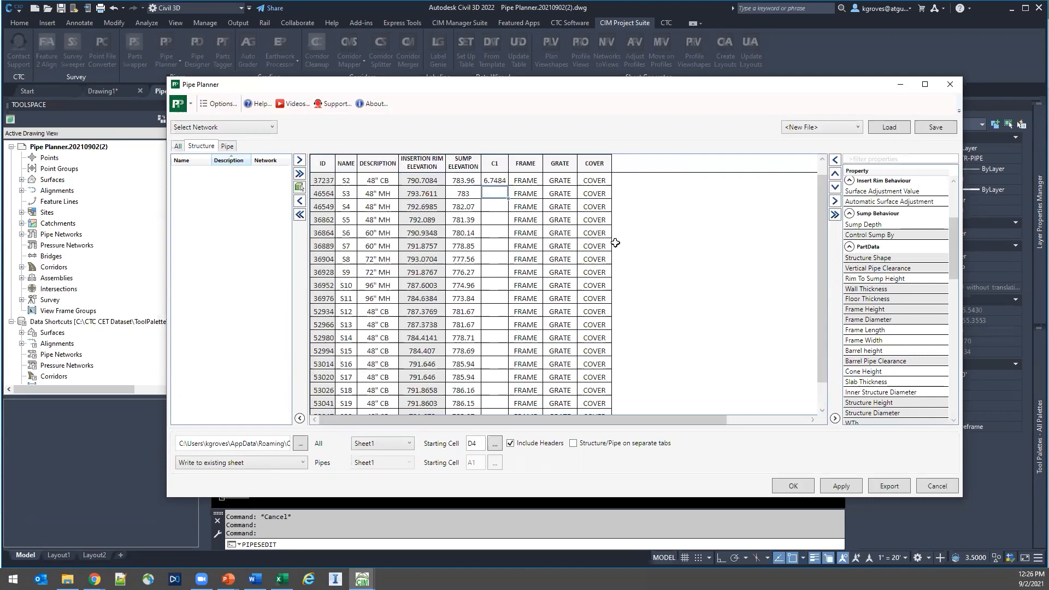
left_click(497, 181)
left_click_drag(508, 185, 502, 356)
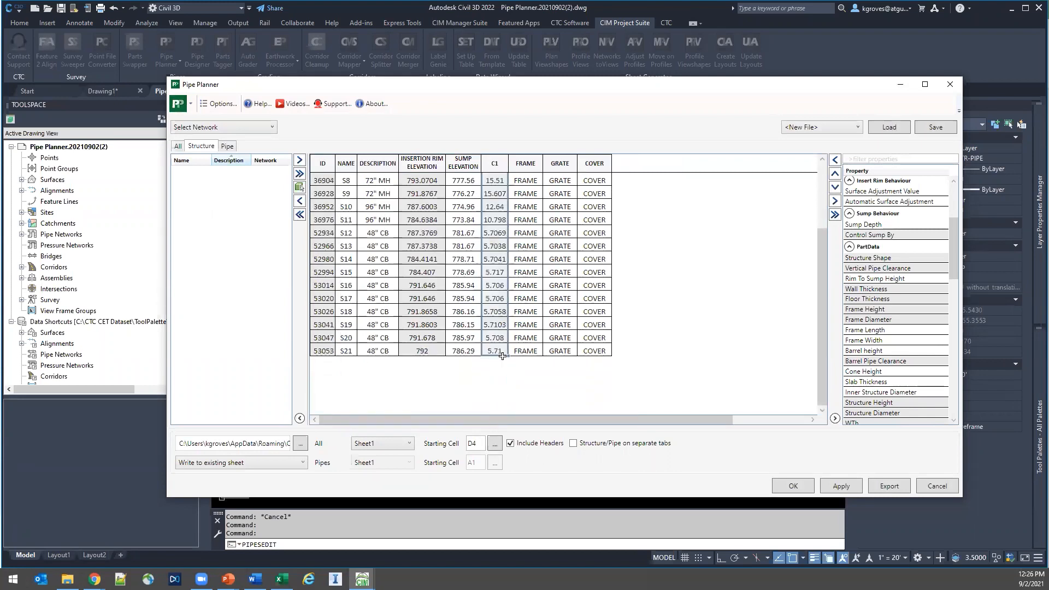
scroll(508, 335, "up", 3)
left_click(499, 195)
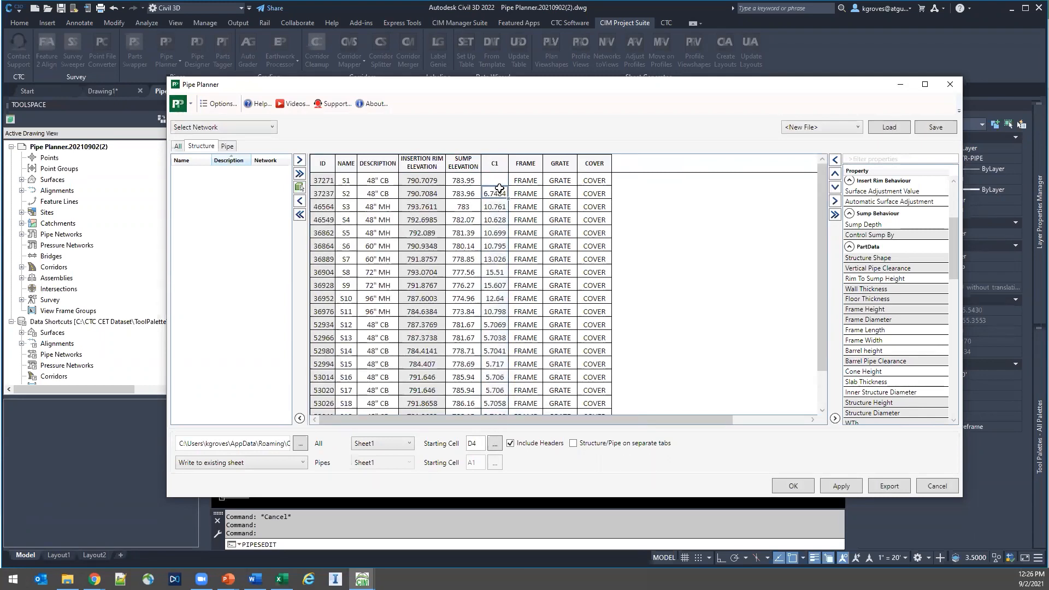
left_click(500, 193)
Rename the custom column's header to "Struct. Height".
right_click(495, 163)
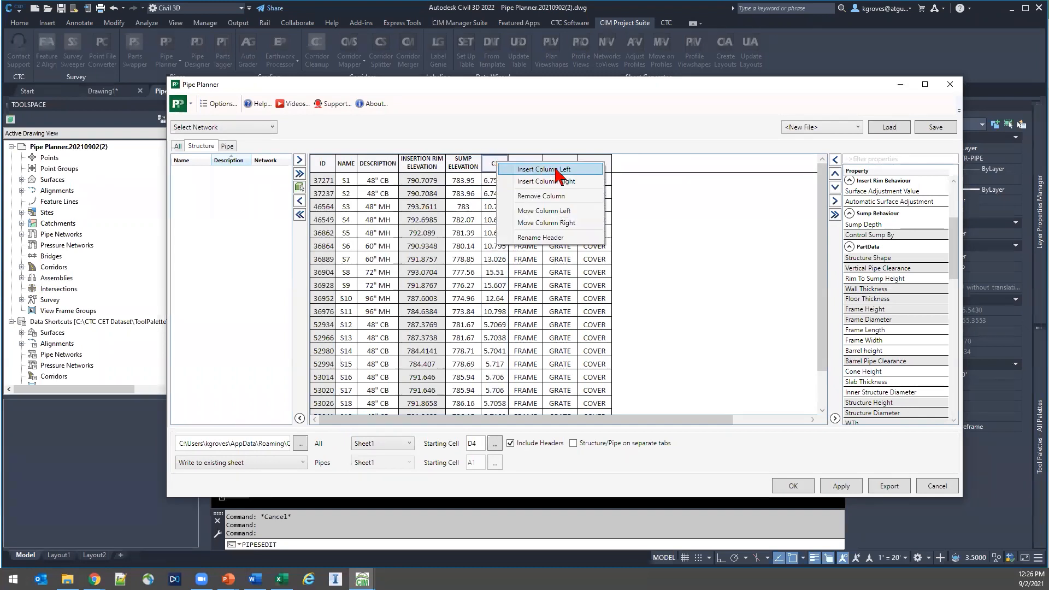
left_click(561, 238)
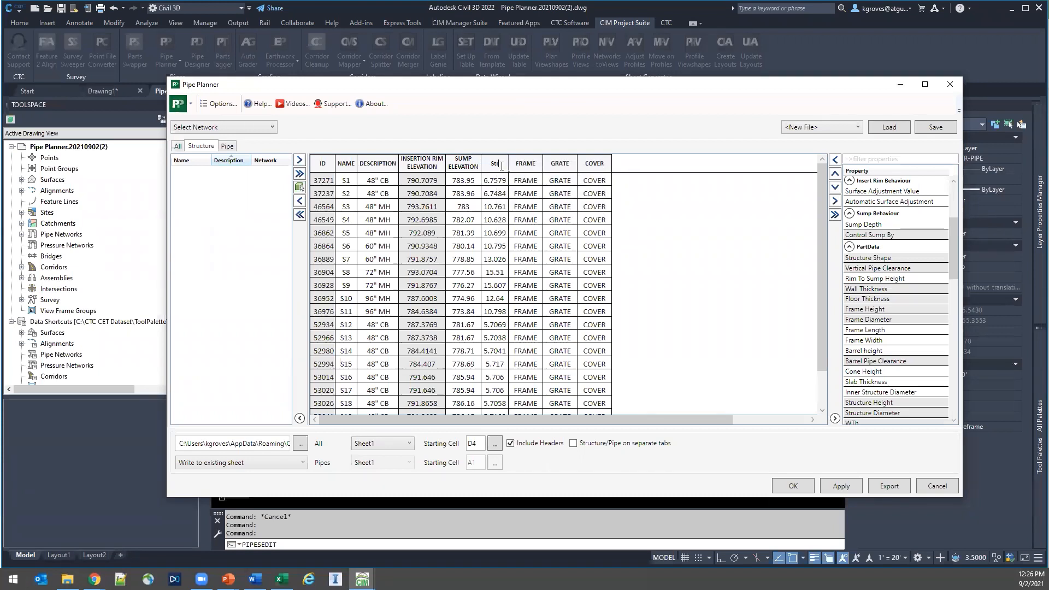
type("Struct. Height")
key("Return")
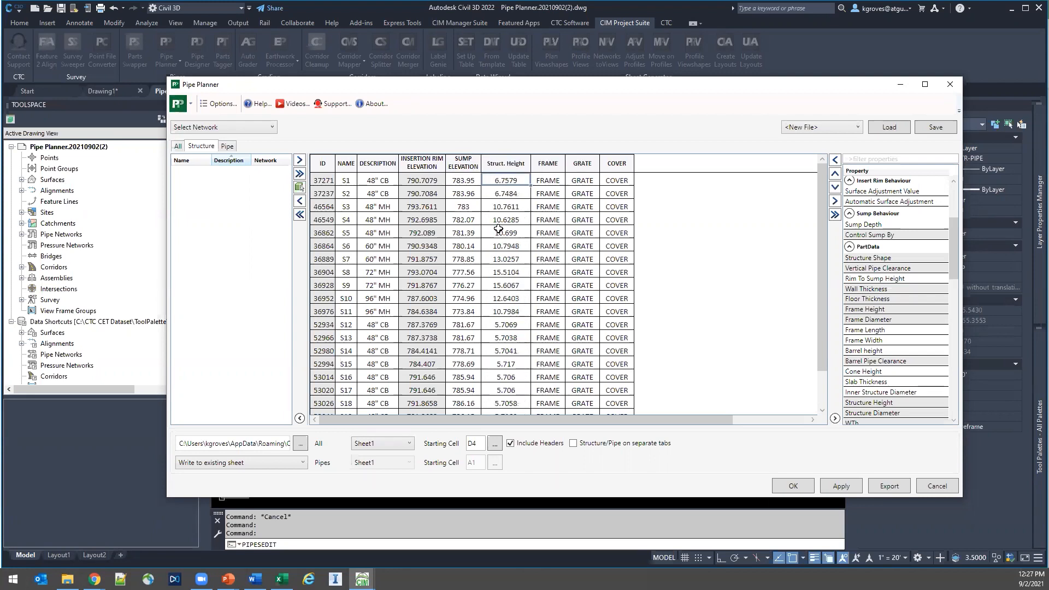
Rename structures S1 and S2 as MH-1 and MH-2.
left_click(345, 182)
type("MH=1")
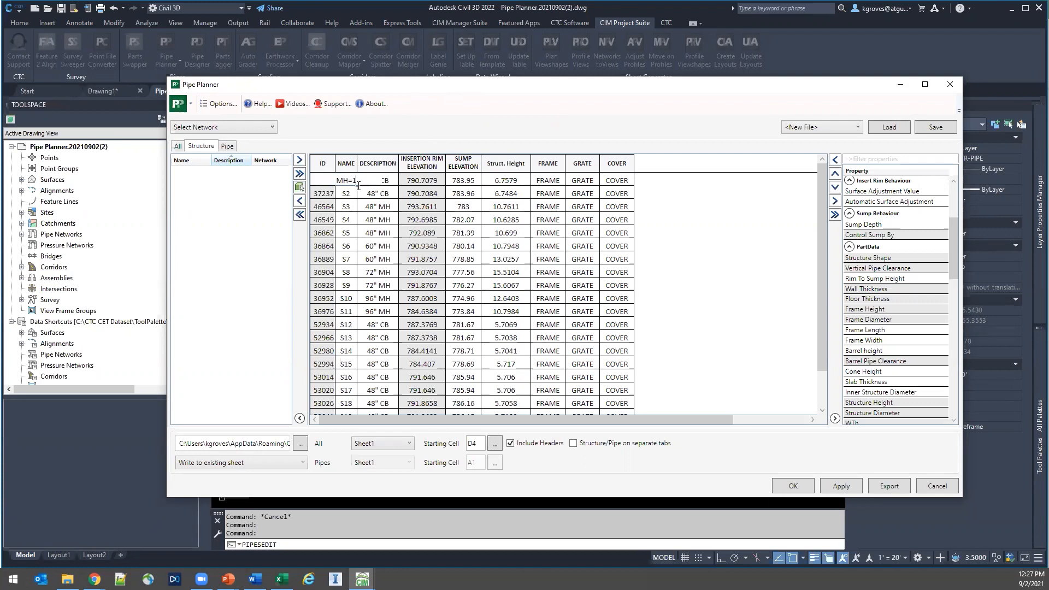
key("BackSpace")
key("BackSpace")
key("Return")
type("MH-2")
key("Return")
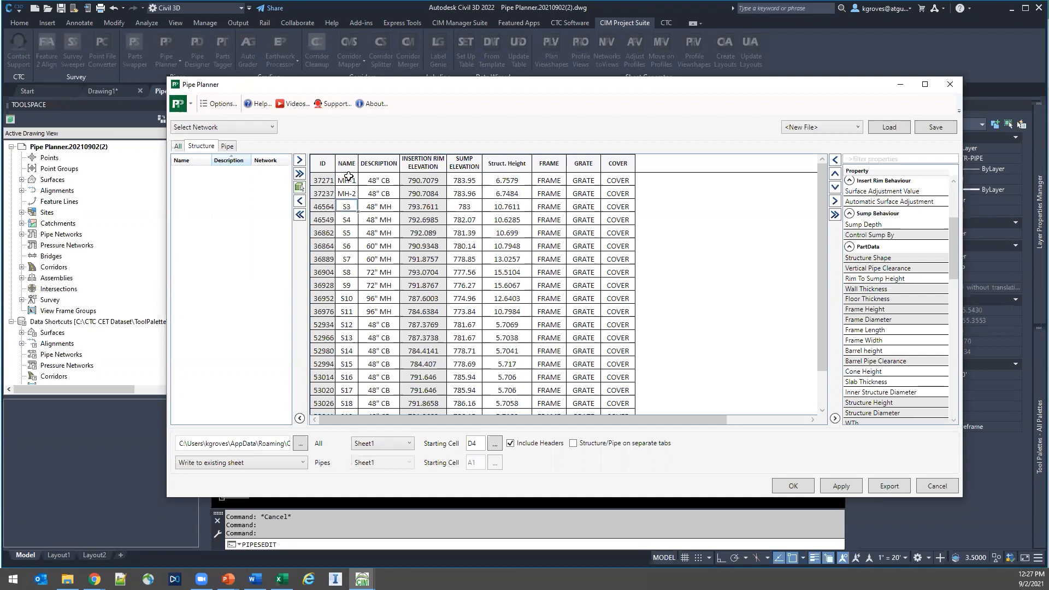
Restore the names of the first two structures to S1 and S2.
key("Up")
left_click(349, 178)
type("S1")
key("Return")
type("S2")
key("Return")
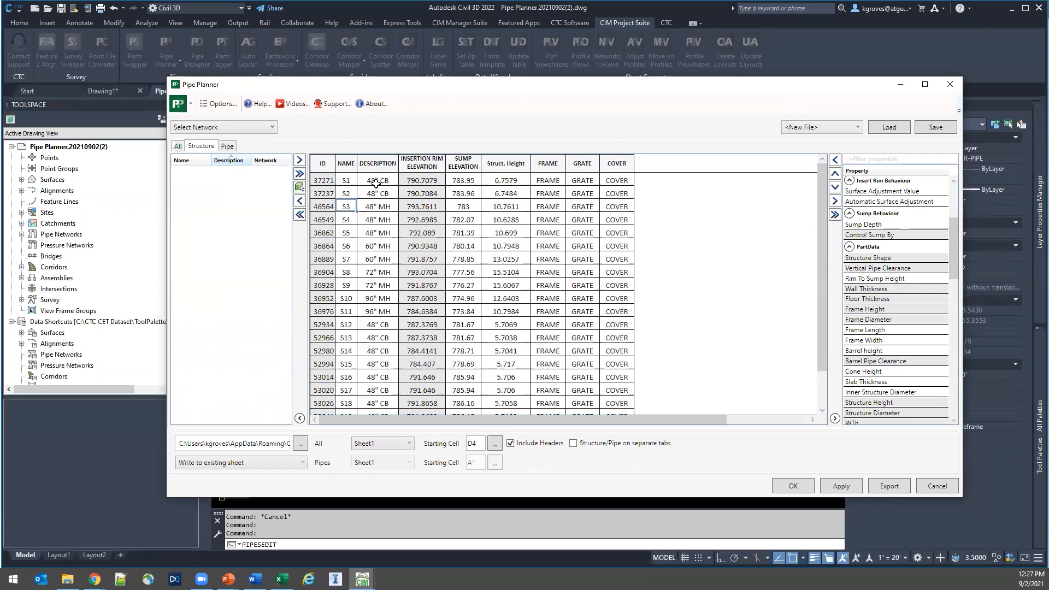
Rename structures S3 and S4 as MH-3 and MH-4, and continue the numbering down to MH-11 for S11.
type("MH-3")
key("Return")
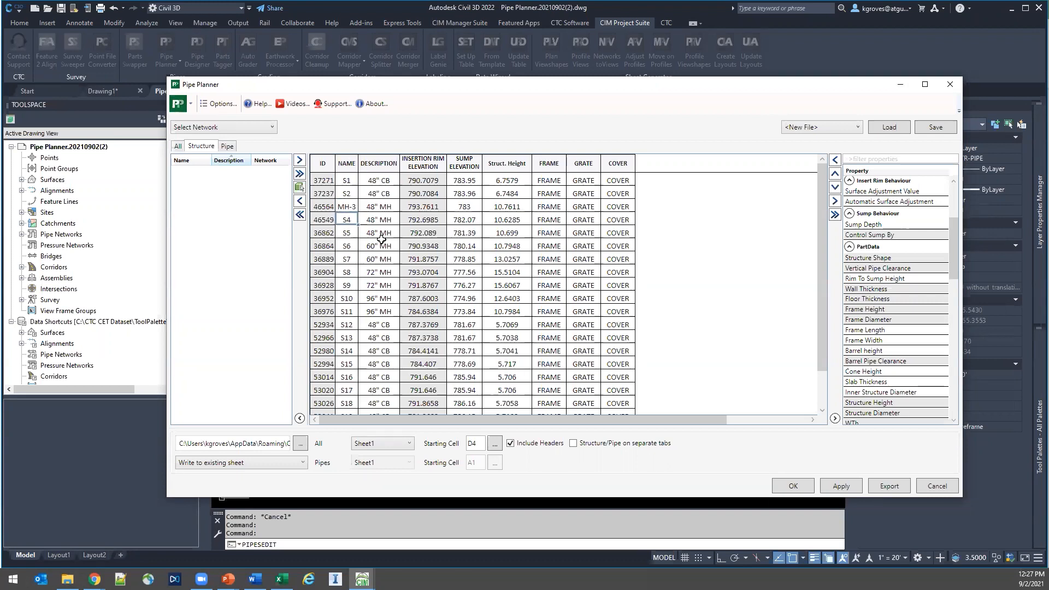
type("MH-4")
left_click(346, 206)
left_click_drag(357, 223, 358, 318)
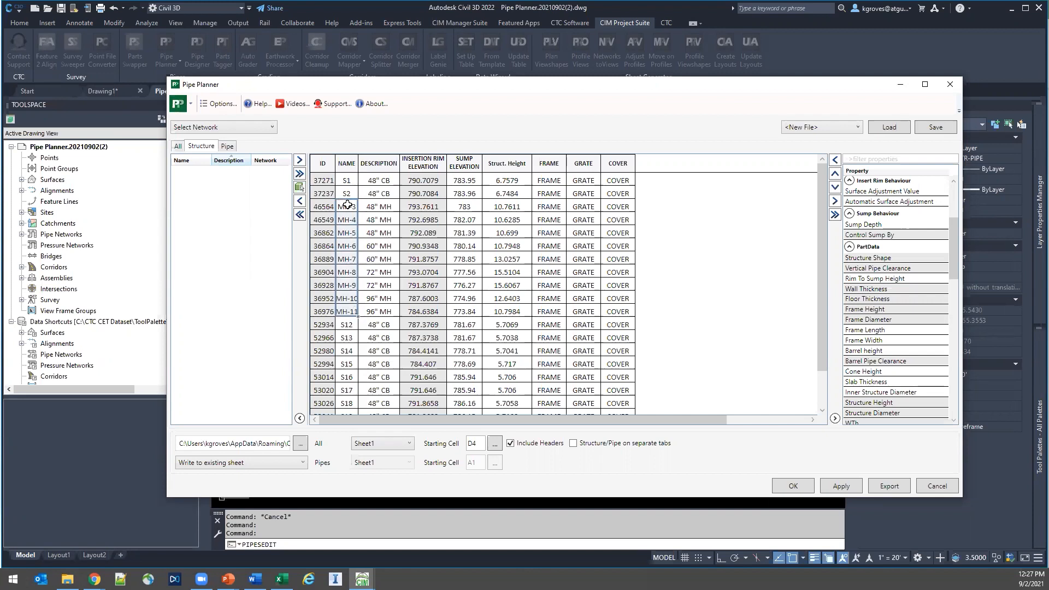
Rename the first two structures in the table as CB-1 and CB-2.
left_click(347, 180)
type("CB-1")
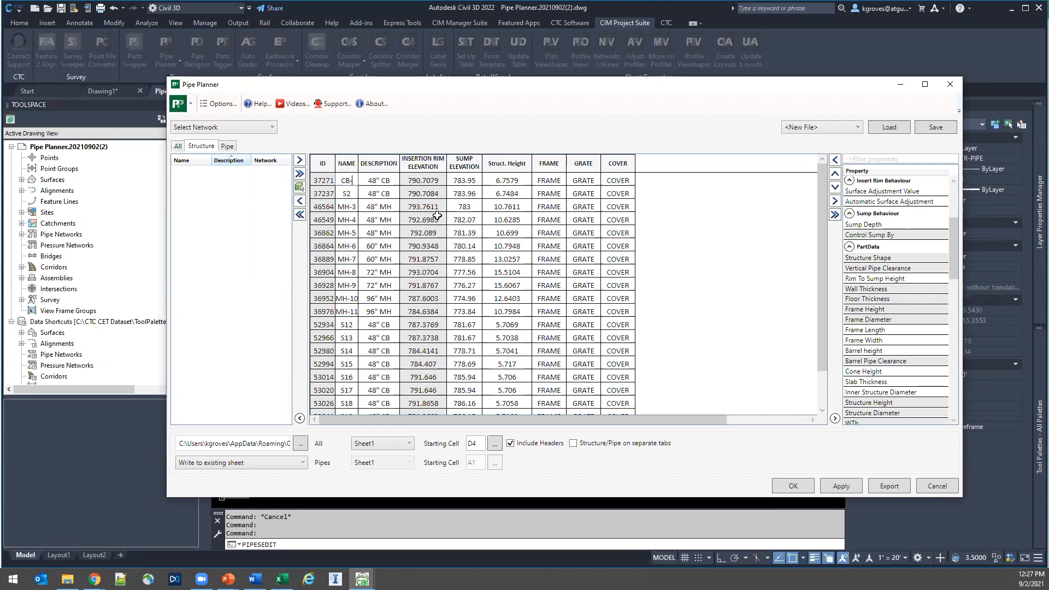
key("Return")
type("CB")
key("Return")
Try to rename structures S12 and S13 as CB=12 and CB=13, continuing the numbering down to CB=21.
key("Return")
key("Return")
key("Return")
key("Return")
key("Return")
key("Return")
key("Return")
key("Return")
key("Return")
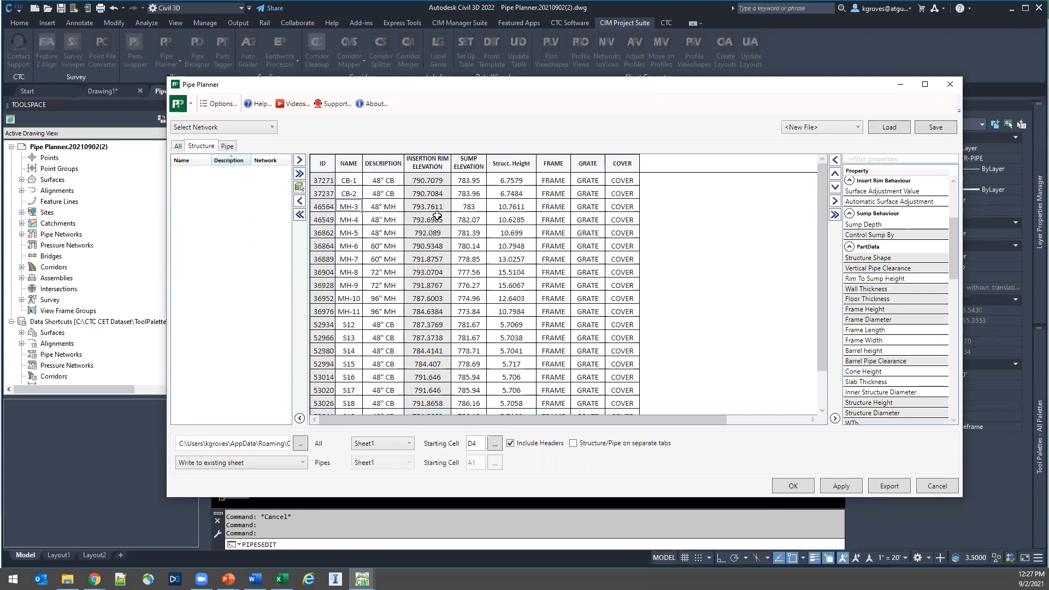
type("CB=12")
key("Return")
type("CB=13")
left_click(356, 325)
left_click_drag(356, 332, 355, 356)
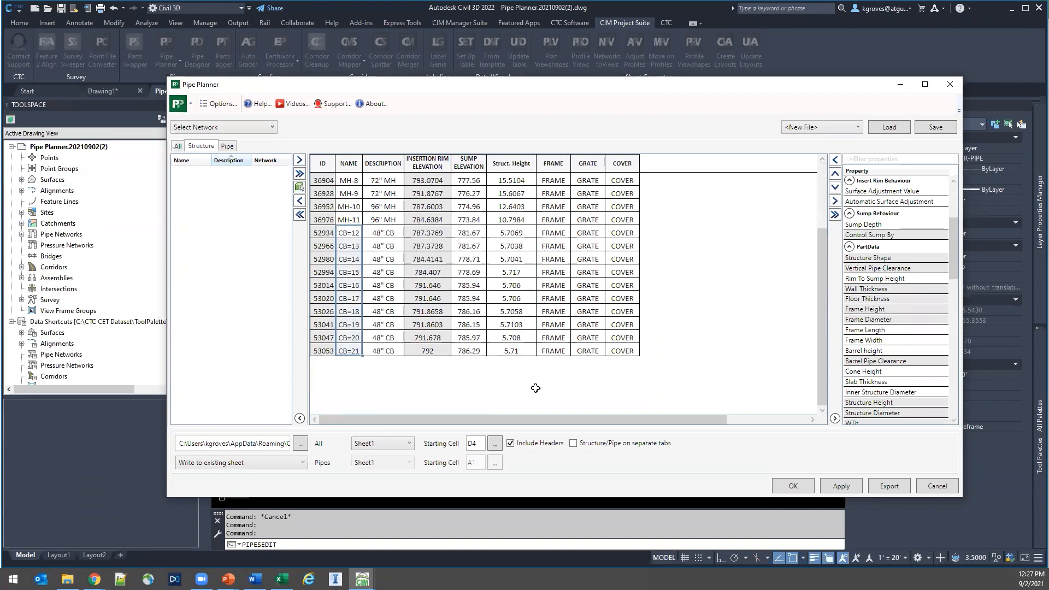
Apply the table edits to the drawing, close Pipe Planner and check the MH-5 structure label in plan view.
left_click(850, 491)
left_click(790, 489)
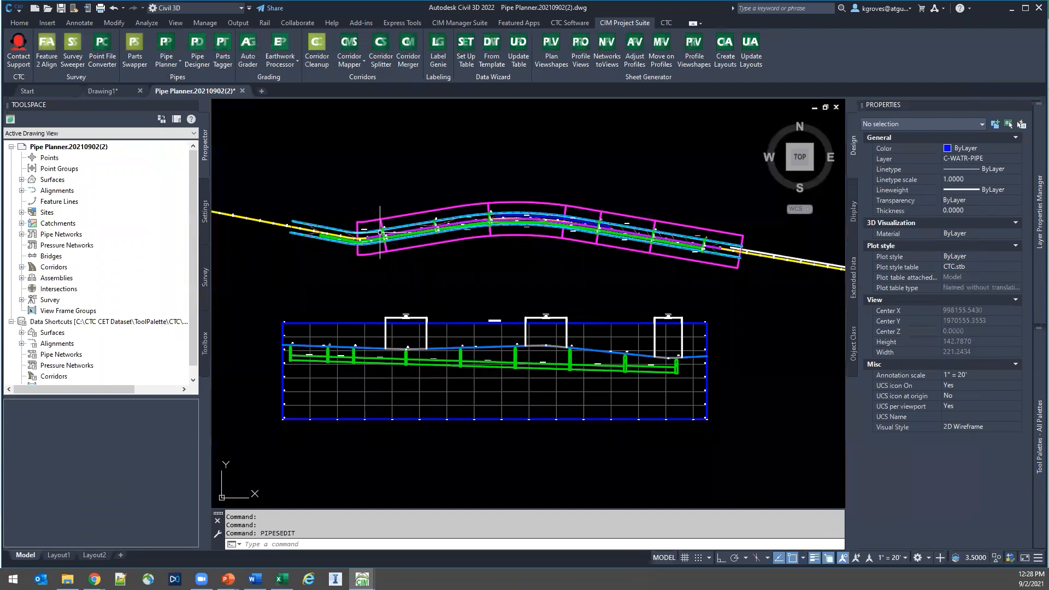
scroll(382, 246, "up", 5)
scroll(432, 252, "up", 8)
left_click(446, 263)
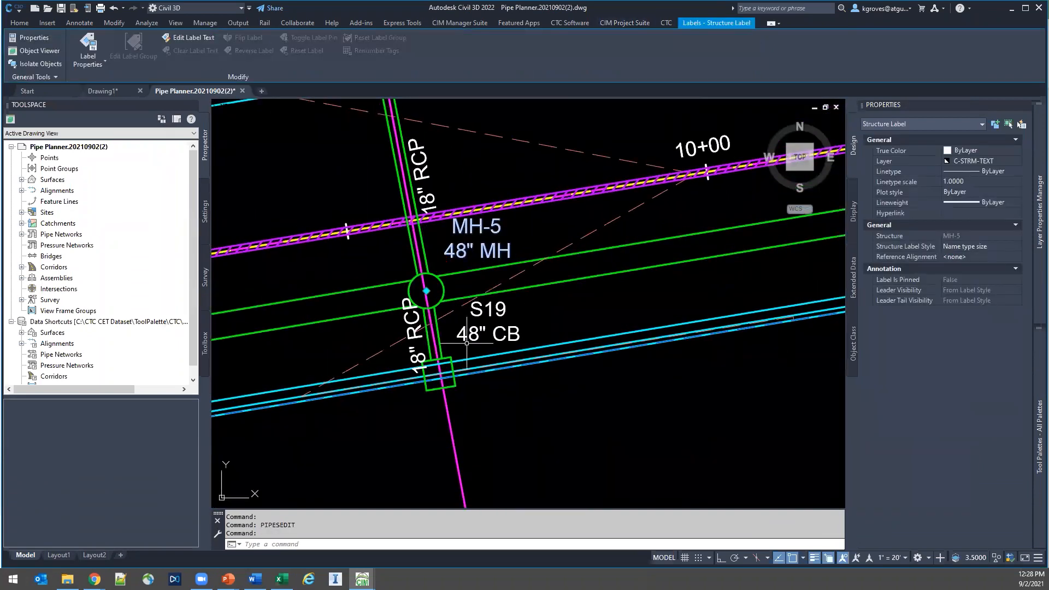
scroll(491, 257, "down", 2)
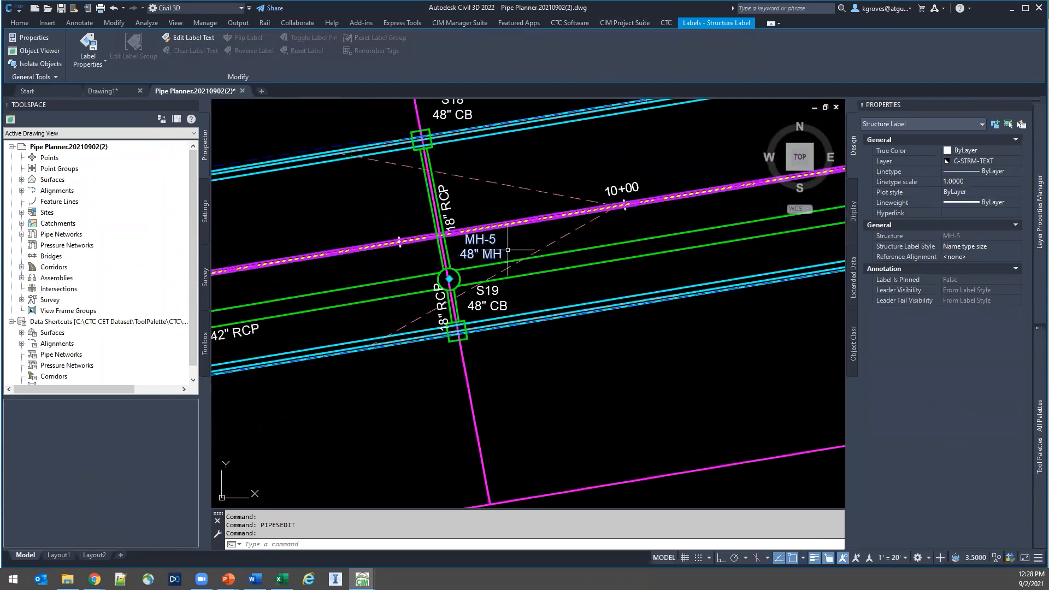
scroll(505, 252, "down", 2)
middle_click_drag(505, 253, 486, 315)
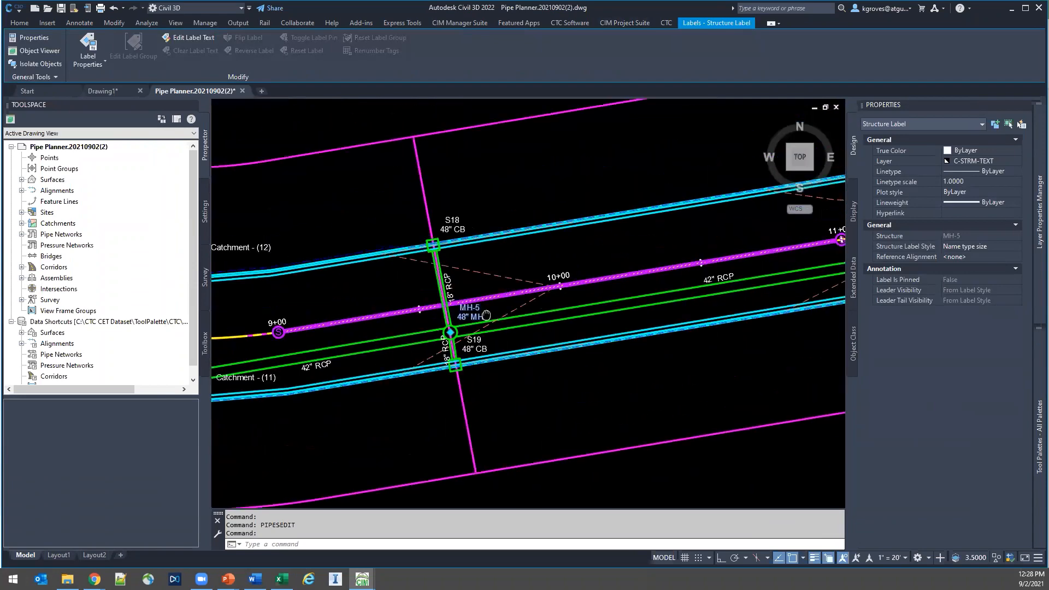
List the structures of the Storm pipe network in the Toolspace.
left_click(22, 191)
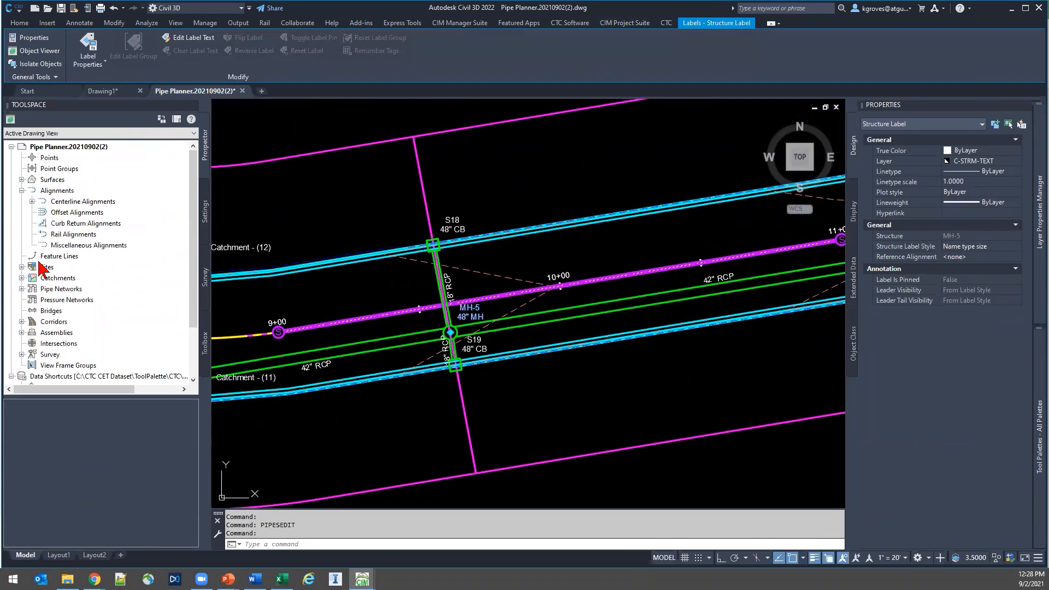
left_click(22, 289)
left_click(32, 300)
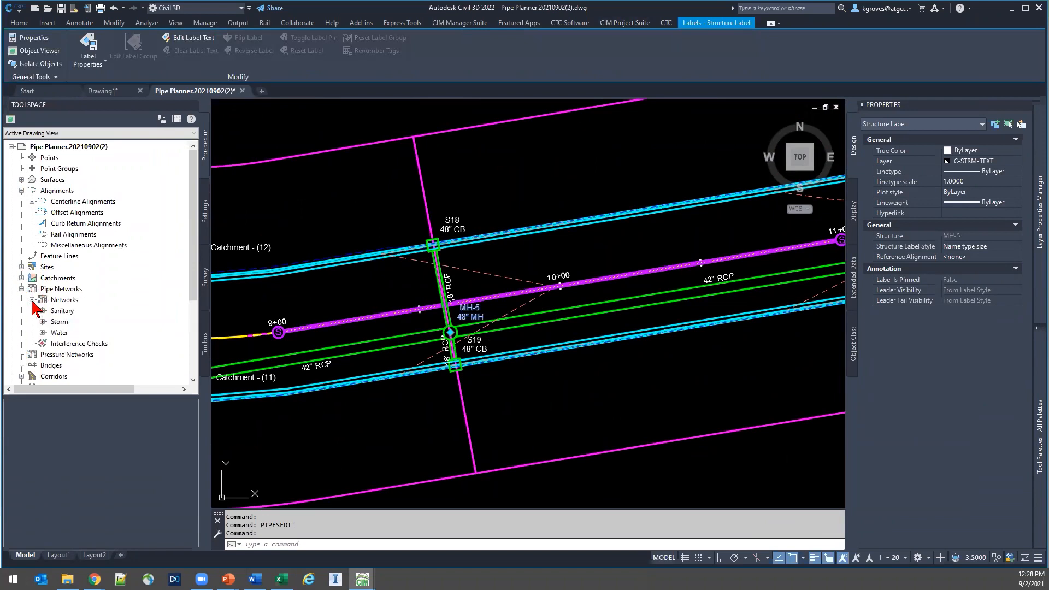
left_click(43, 322)
left_click(86, 344)
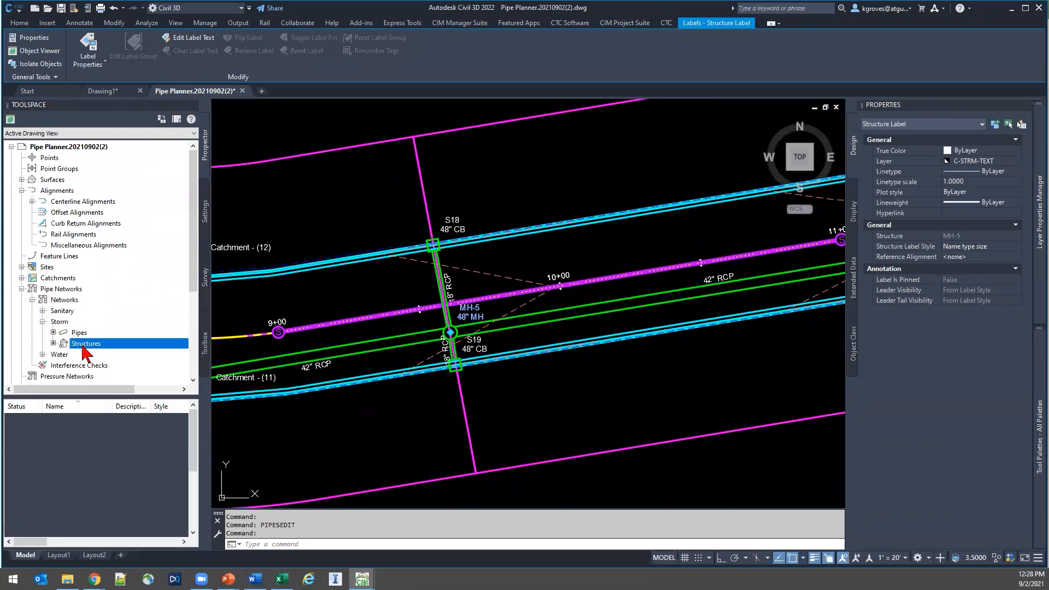
Examine the names in the Storm structures list, from the catch basins to the manholes.
scroll(87, 511, "down", 4)
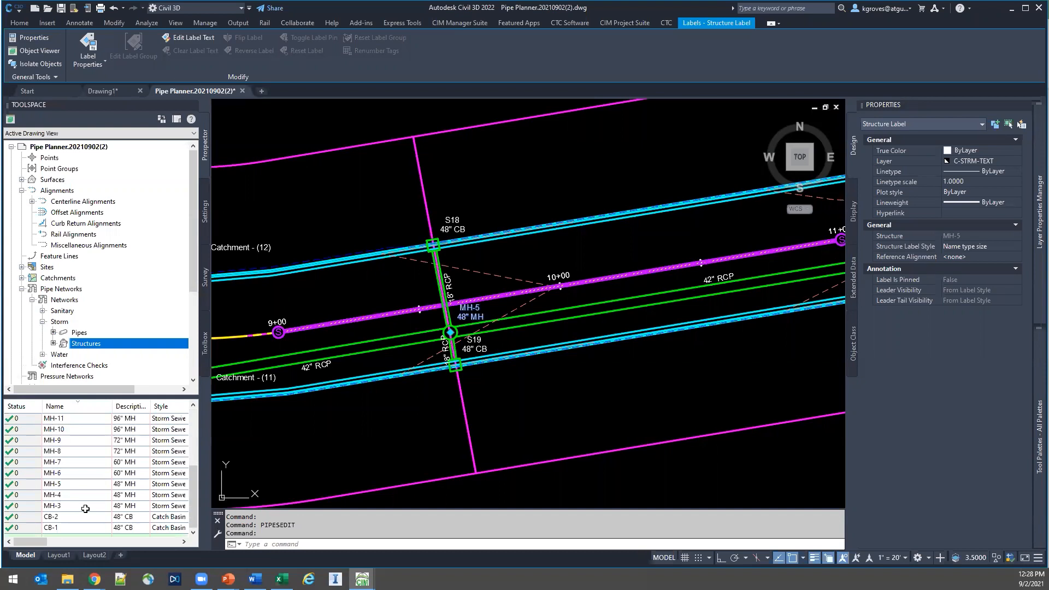
scroll(85, 509, "up", 2)
scroll(64, 491, "up", 1)
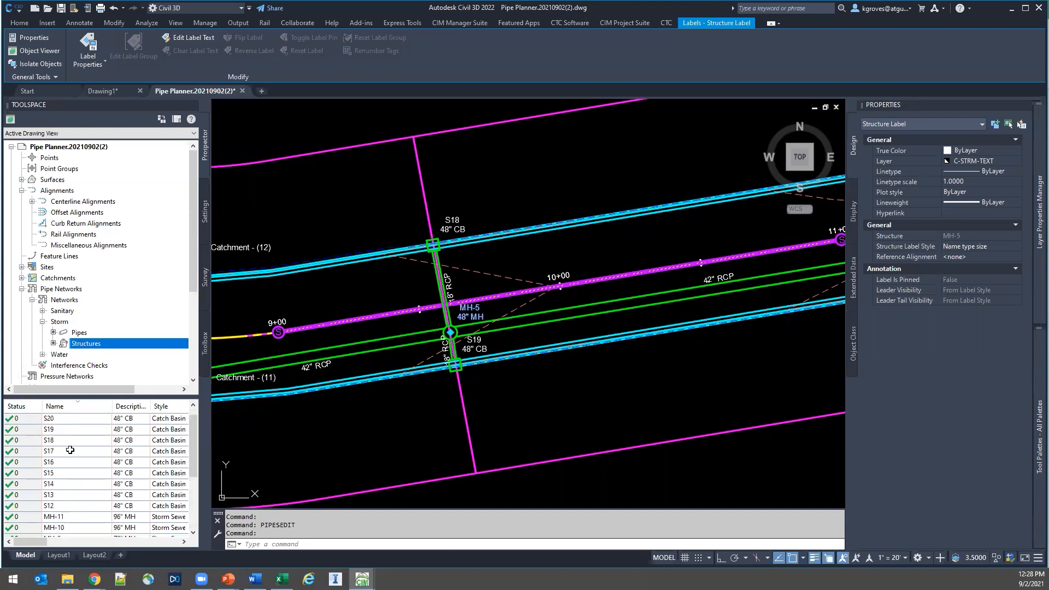
left_click(69, 419)
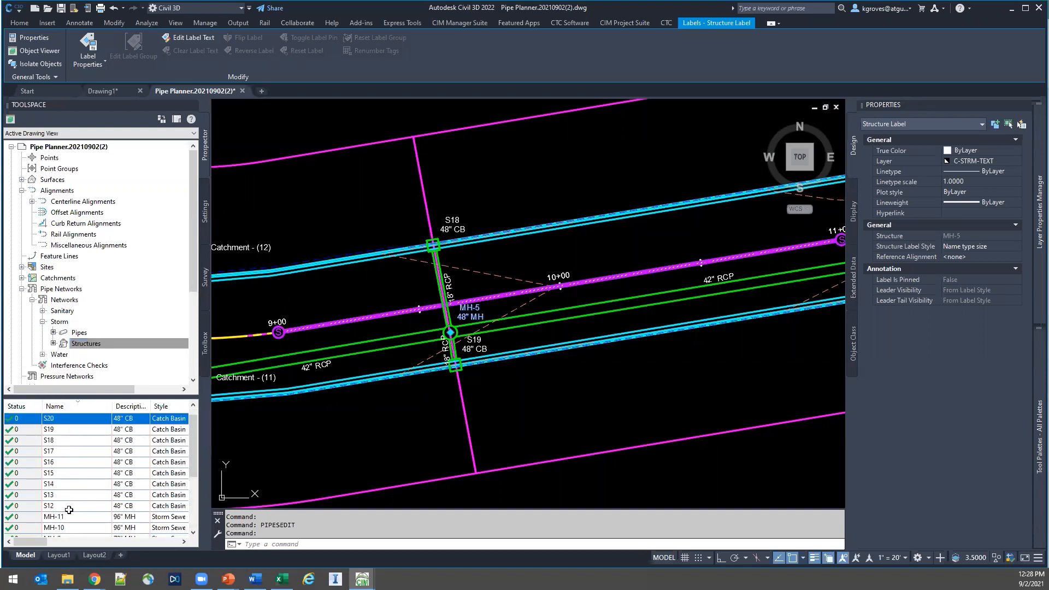
scroll(68, 492, "down", 3)
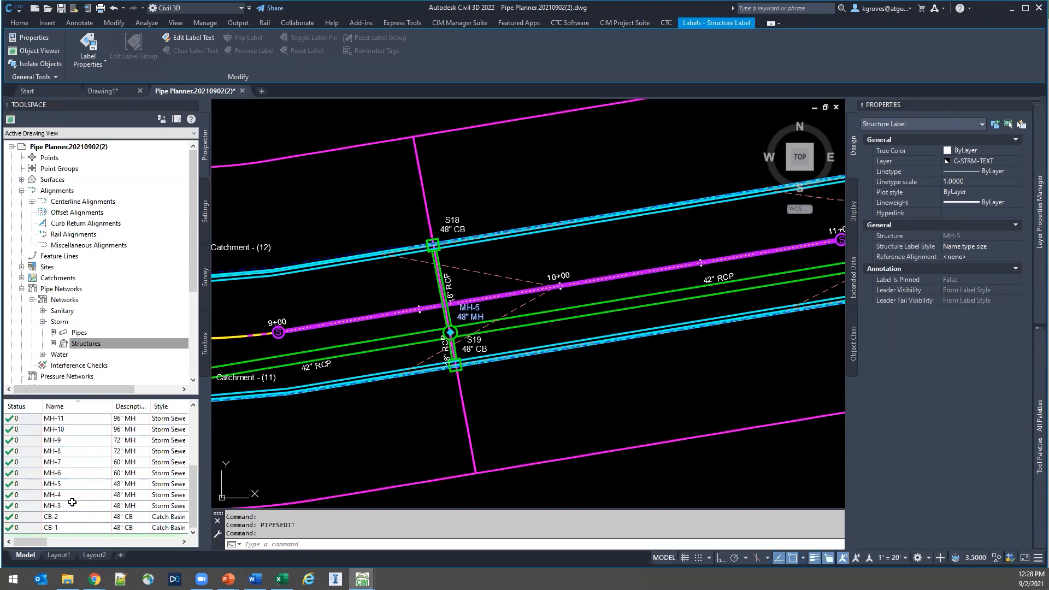
scroll(91, 431, "up", 1)
scroll(81, 490, "up", 3)
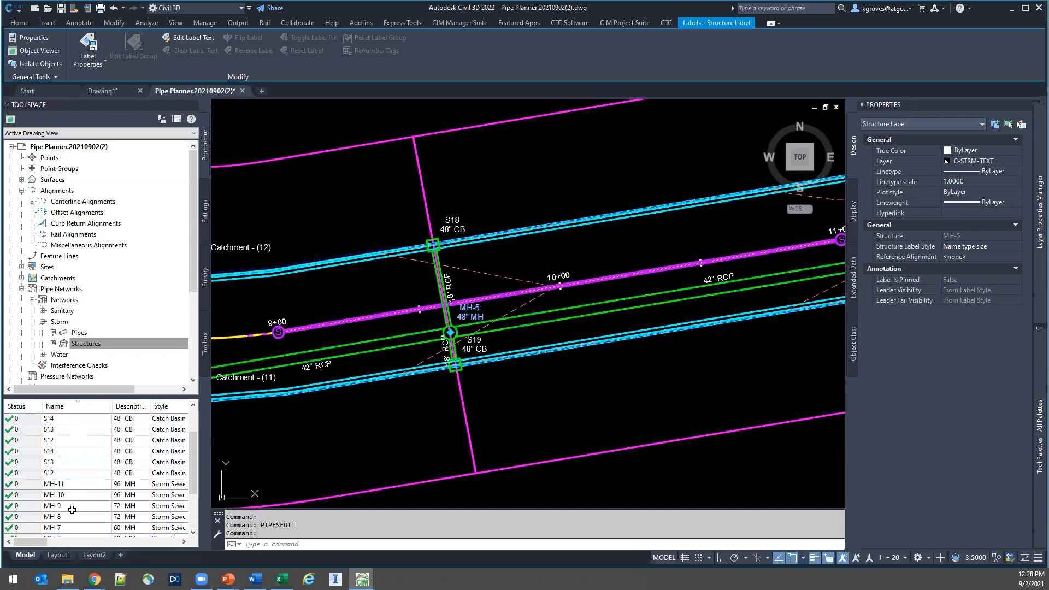
left_click(77, 430)
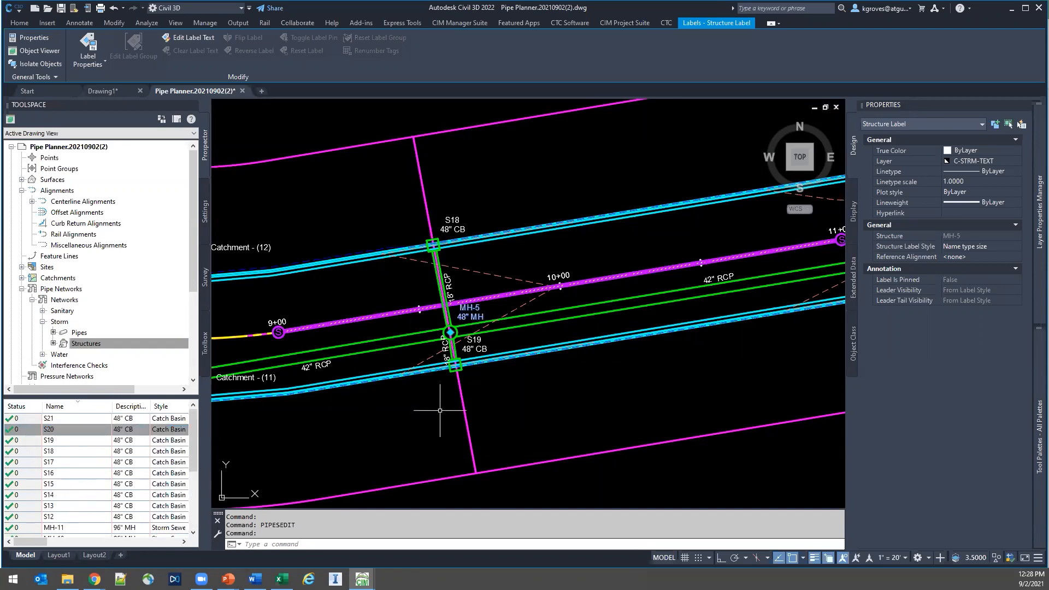
Clear the label selection and reopen Pipe Planner to edit and export the pipe networks.
key("Escape")
scroll(444, 421, "down", 10)
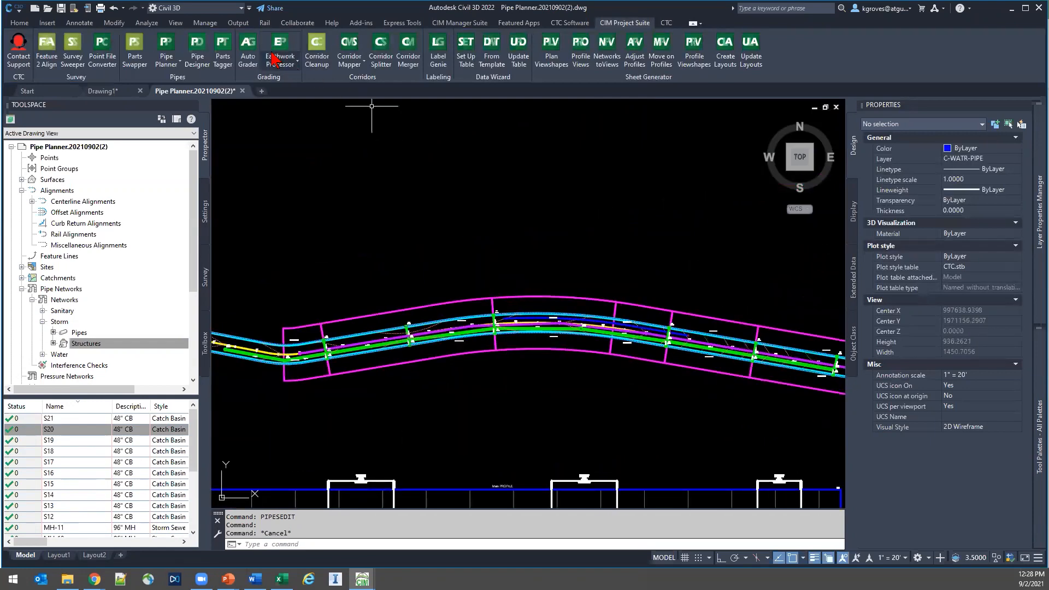
left_click(168, 62)
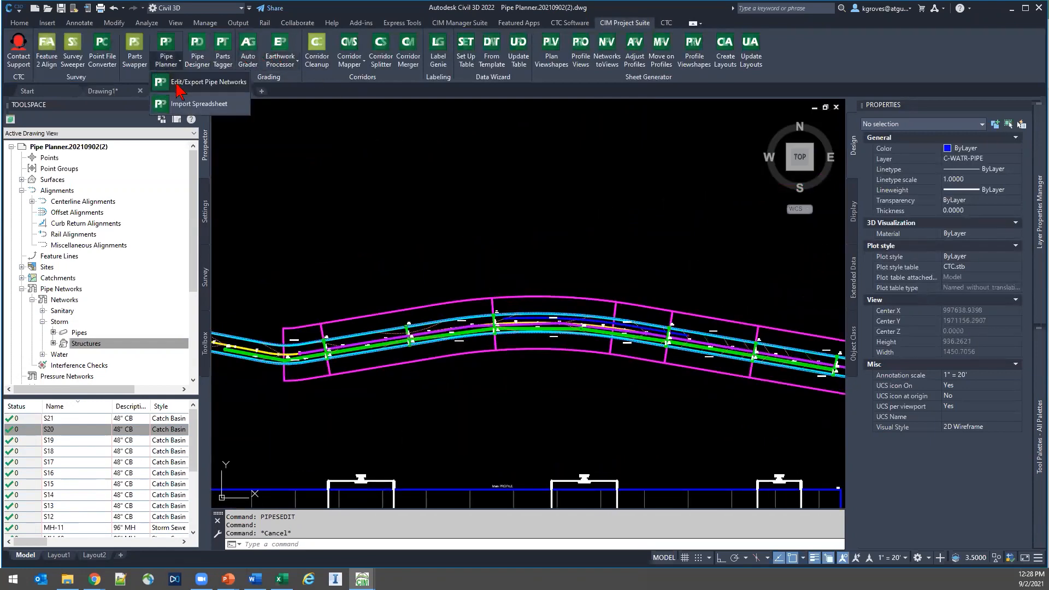
left_click(177, 87)
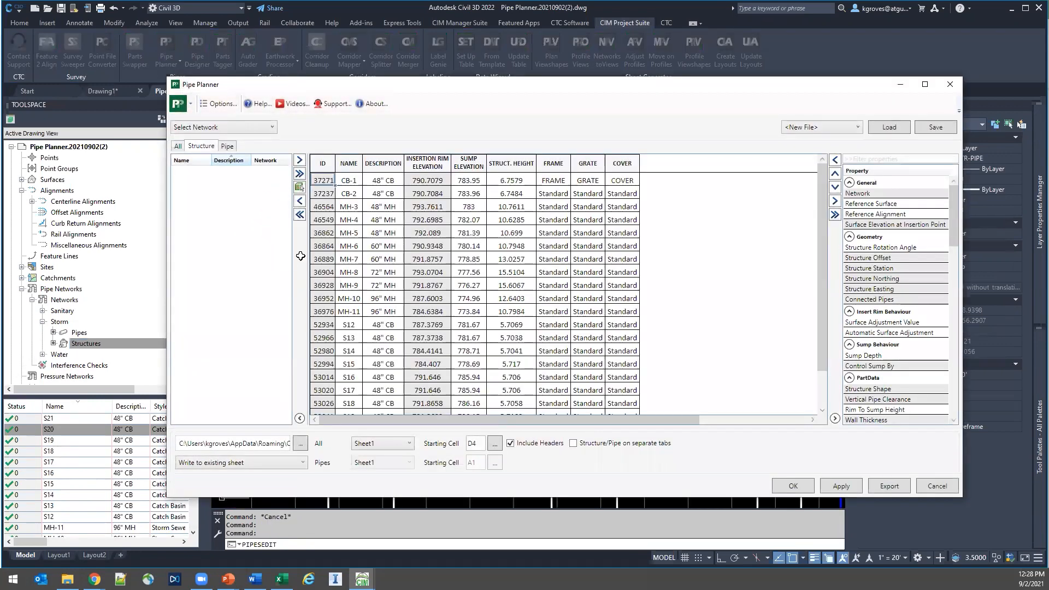
Check the Pipe Planner options, including the folder set for its templates.
left_click(812, 128)
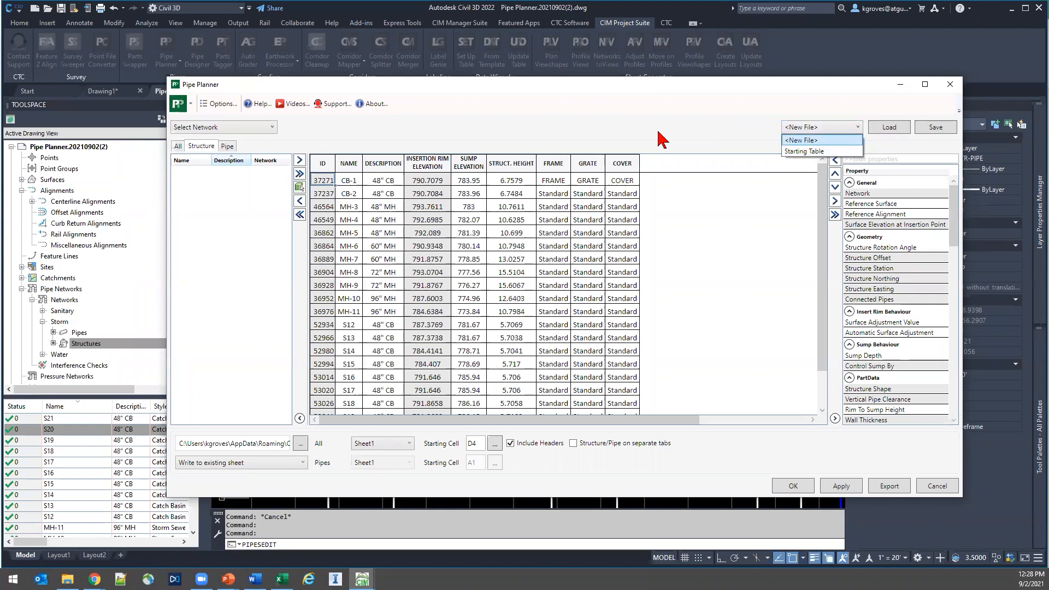
left_click(221, 104)
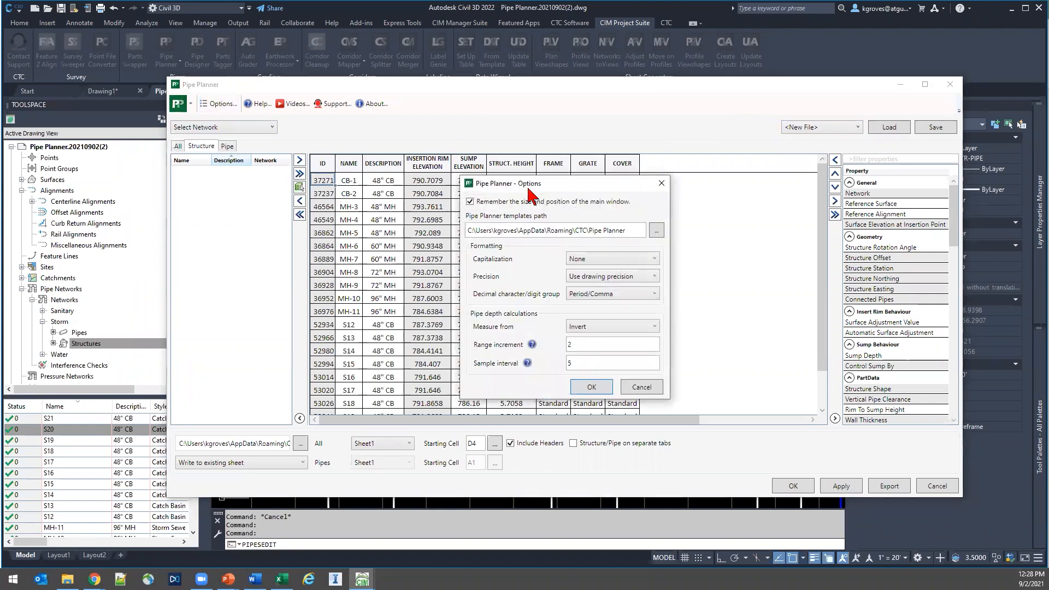
left_click_drag(528, 185, 273, 121)
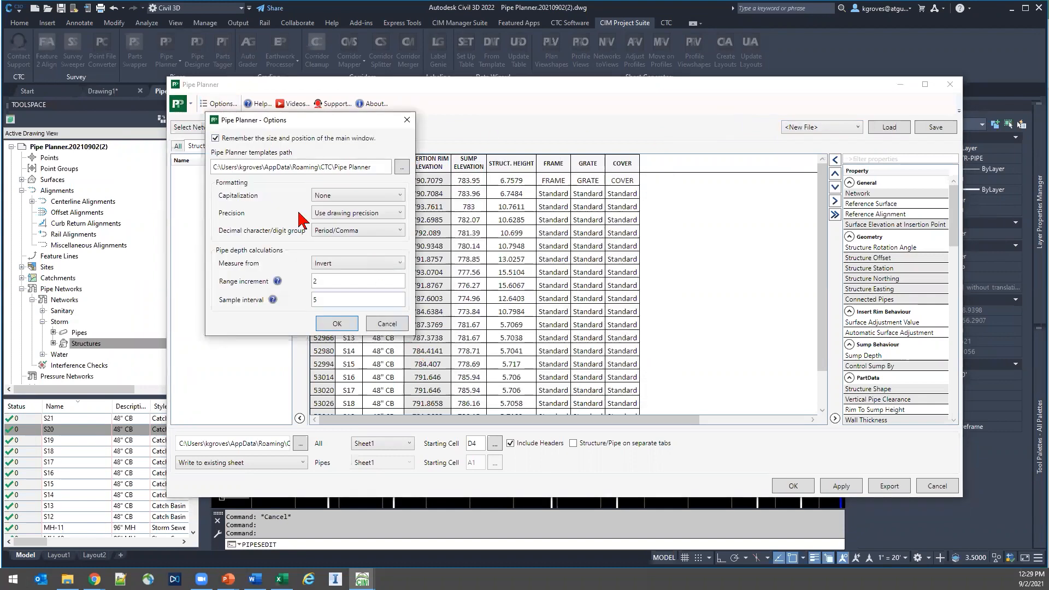
left_click(401, 167)
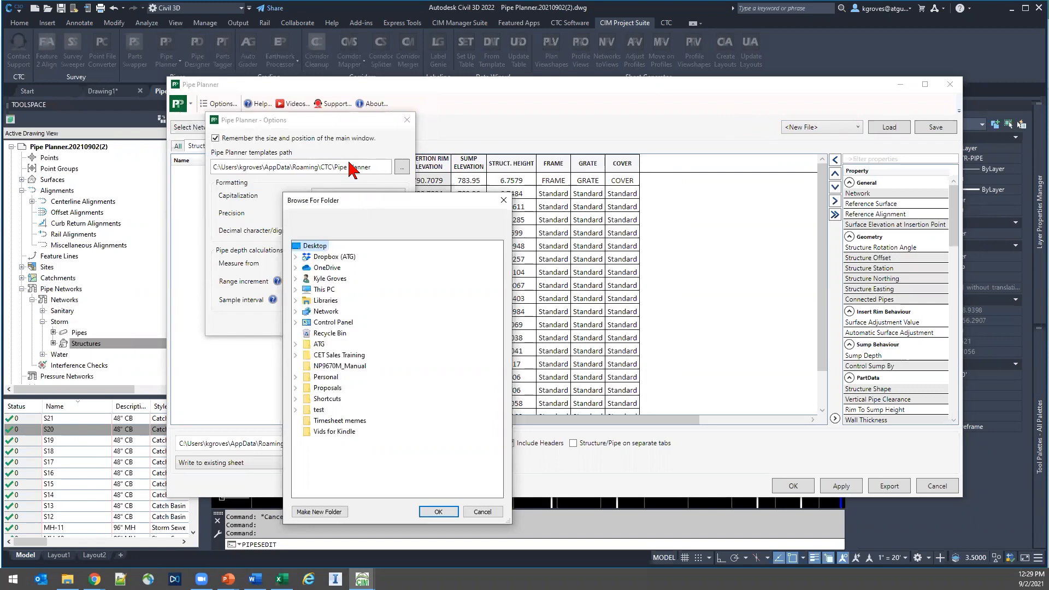
key("Escape")
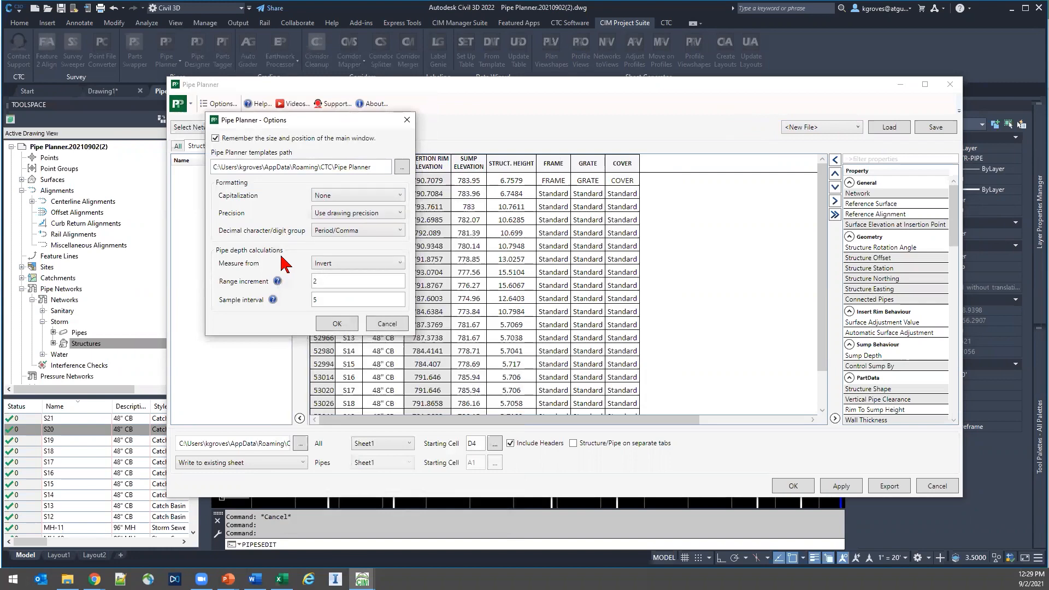
left_click(338, 325)
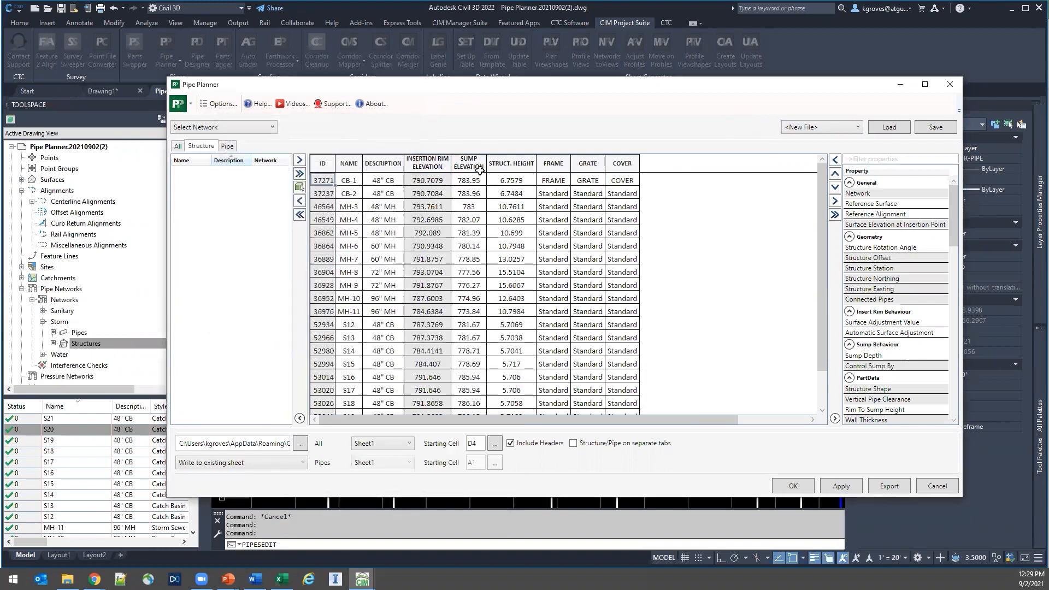
Load the saved Starting Table layout and view its columns through to the catchment data.
left_click(856, 127)
left_click(822, 156)
left_click(874, 129)
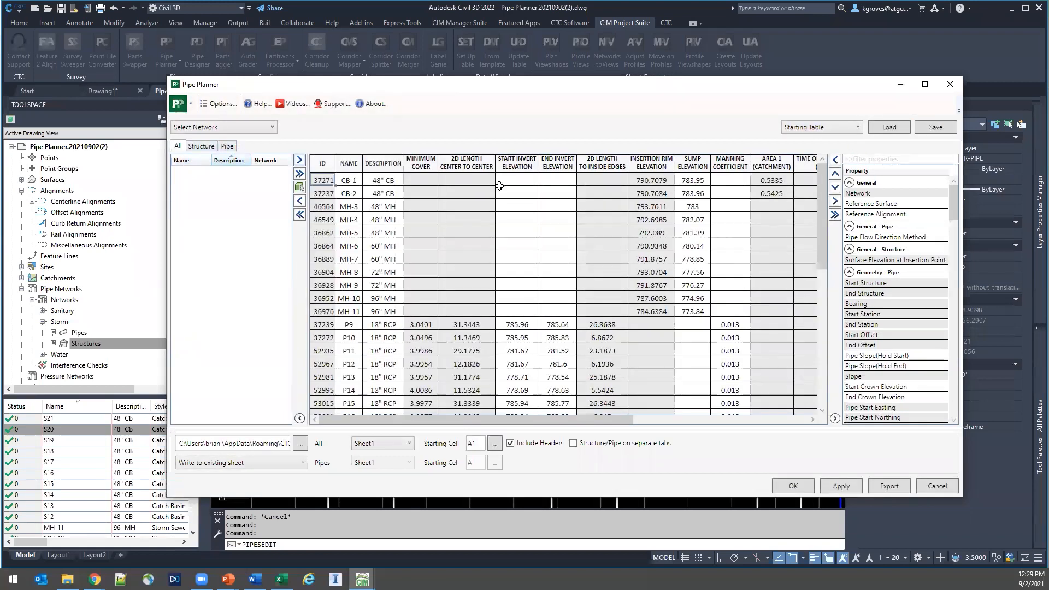
left_click_drag(560, 419, 677, 429)
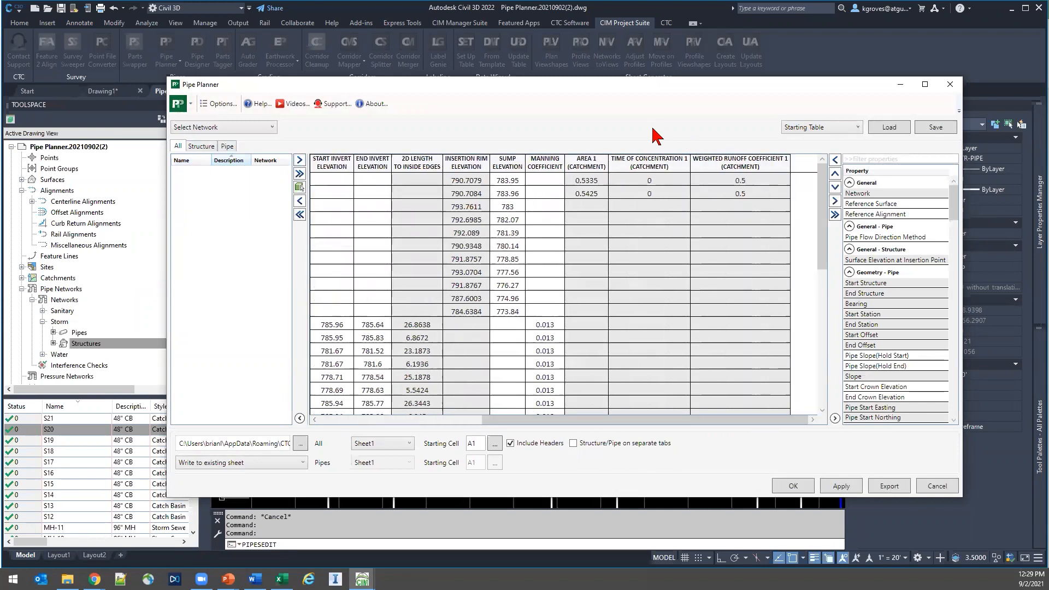
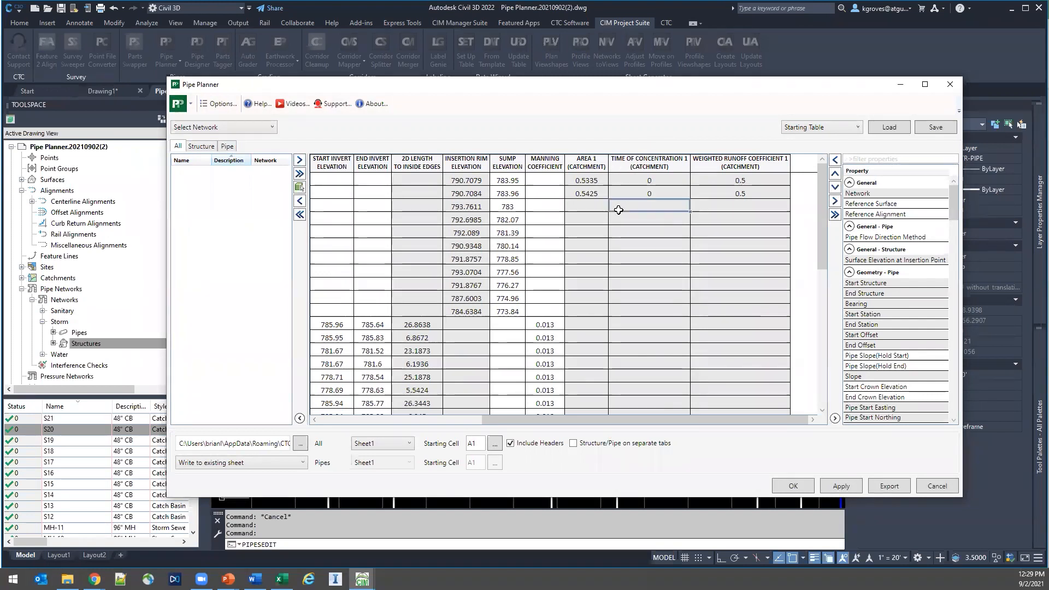
Limit the Starting Table to structures and review its elevation and catchment columns.
left_click(211, 145)
left_click(479, 219)
left_click_drag(543, 419, 464, 416)
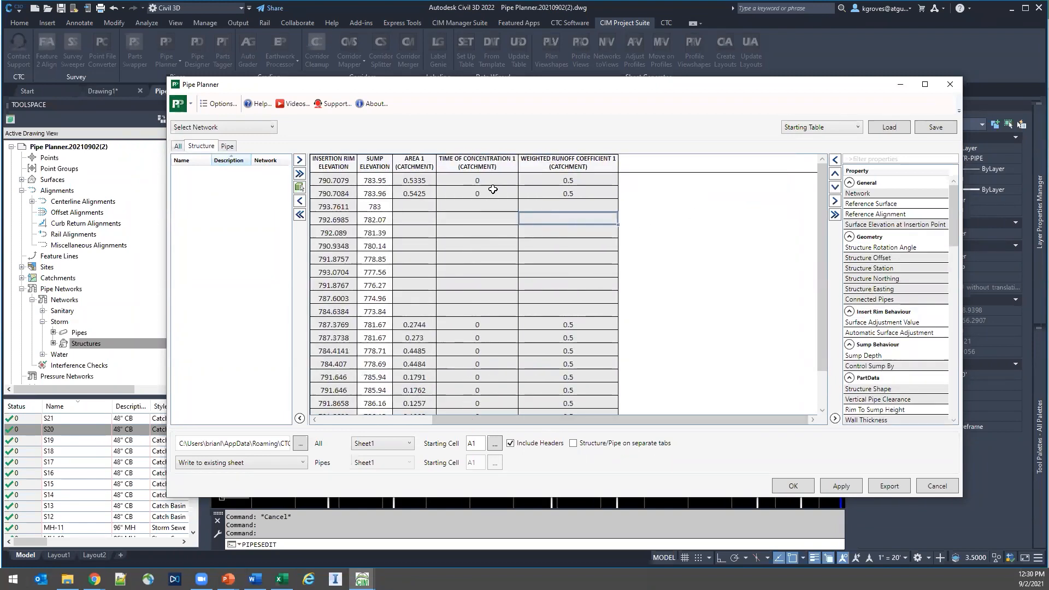
left_click_drag(526, 426, 422, 426)
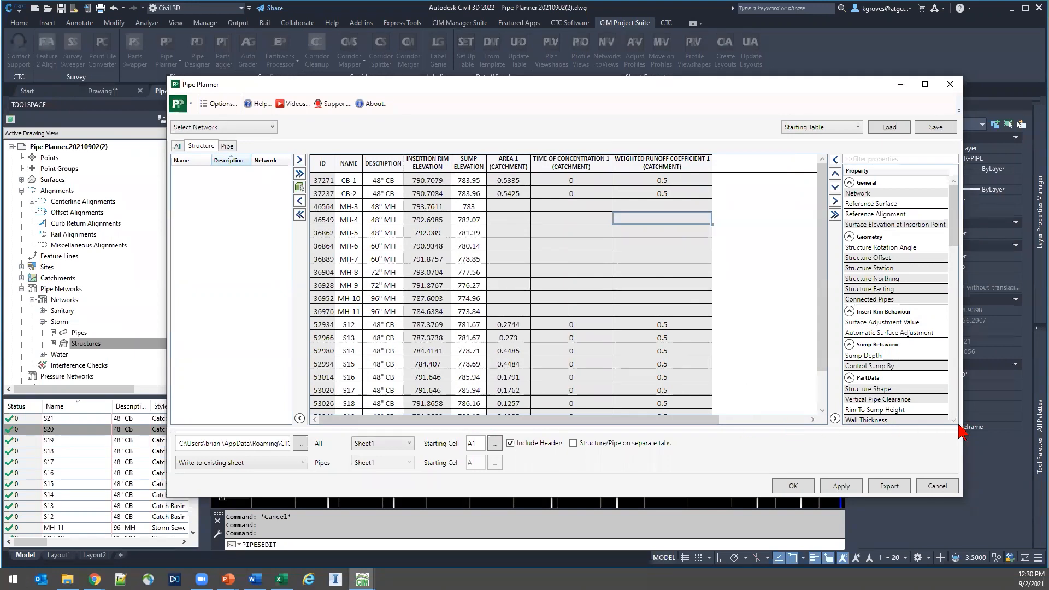
Collapse the Catchment, Rules, Pipe In and Pipe Out groups in the list of available structure properties.
scroll(910, 376, "down", 4)
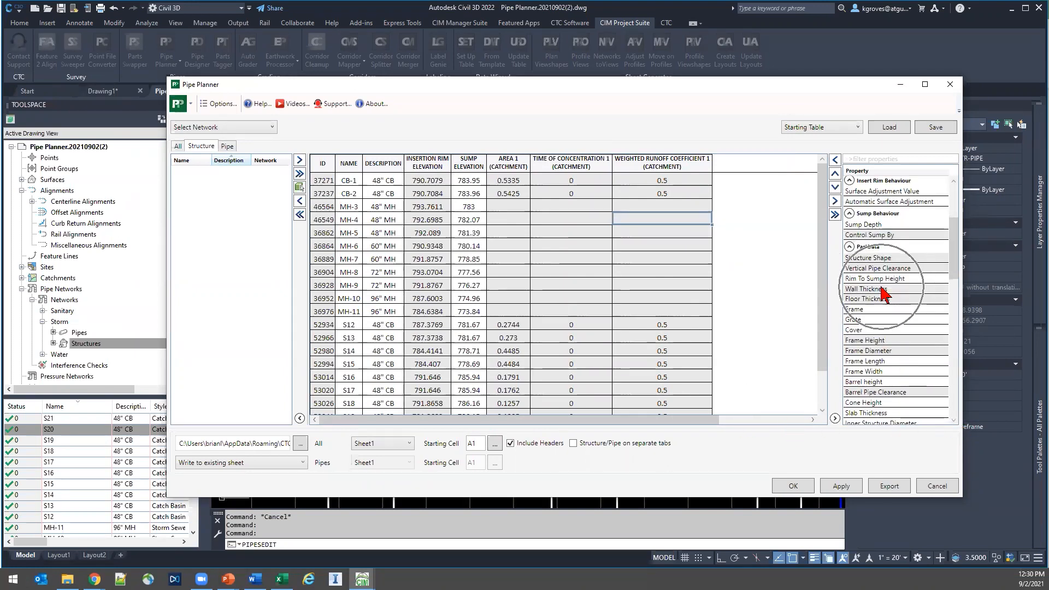
scroll(883, 293, "down", 10)
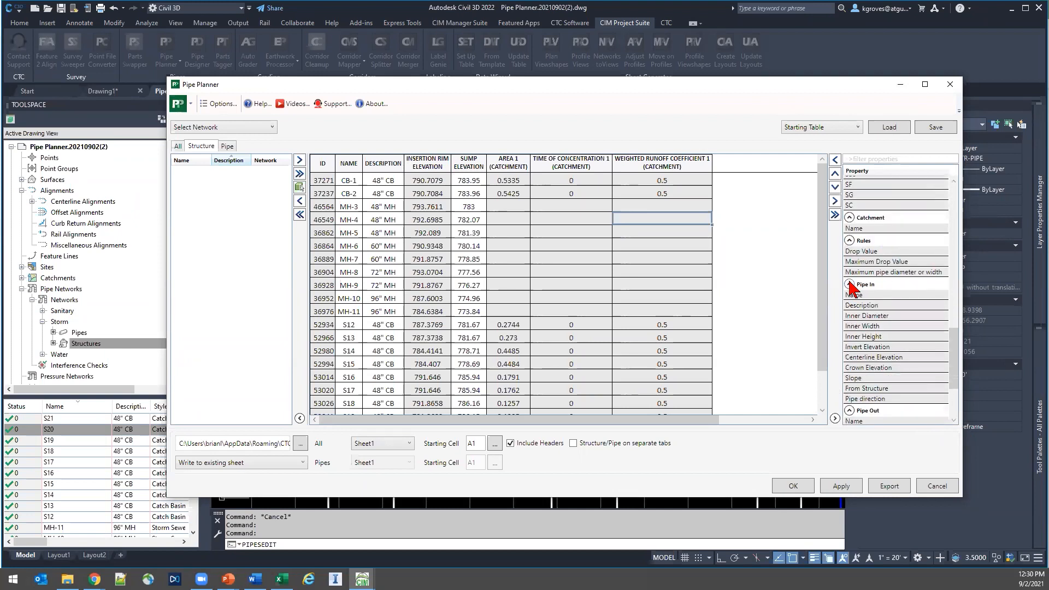
left_click(849, 285)
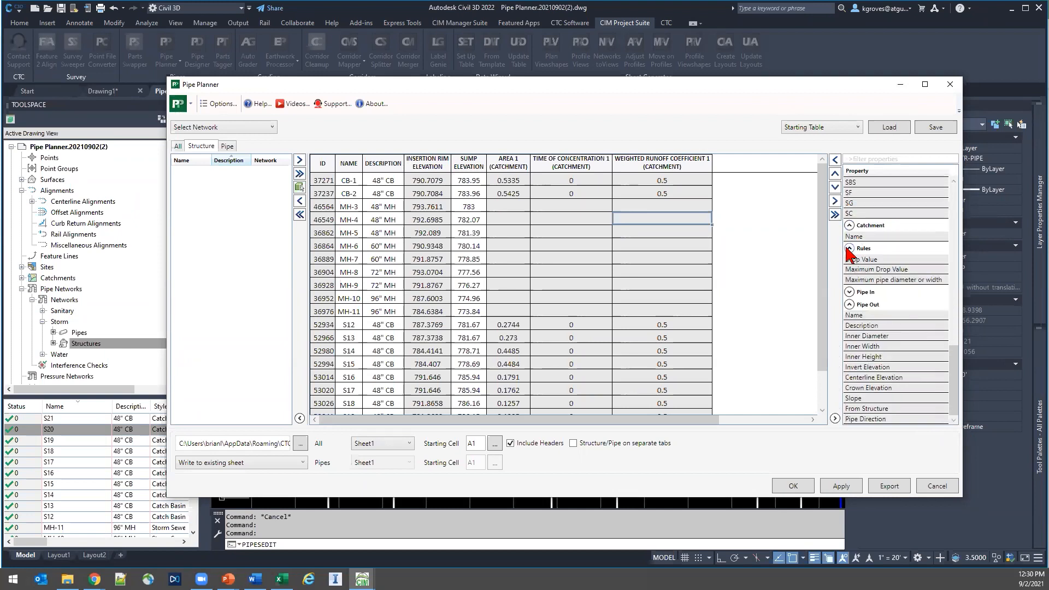
left_click(849, 248)
left_click(849, 256)
left_click(848, 306)
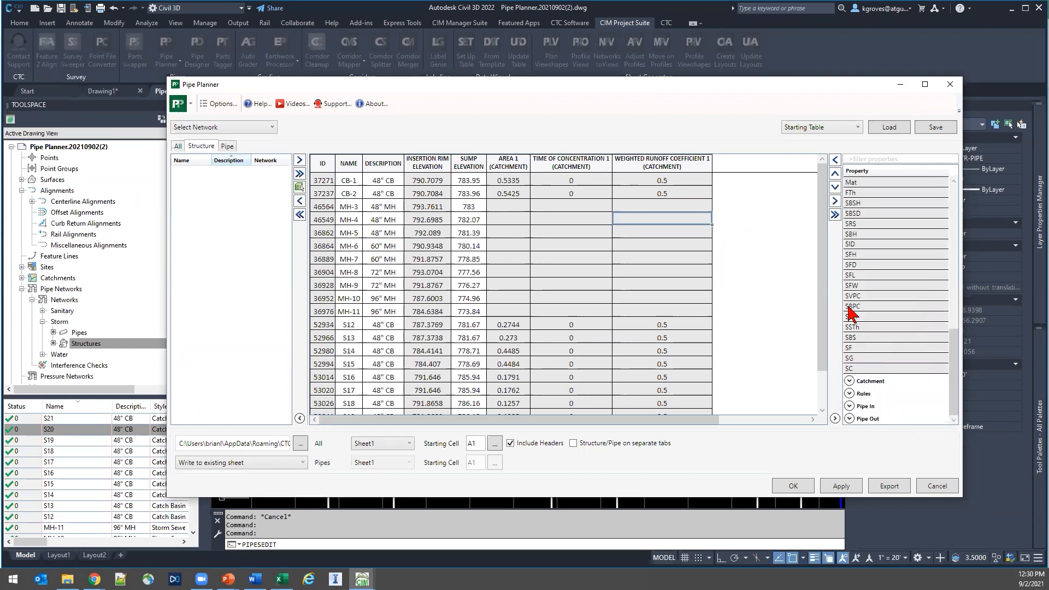
scroll(862, 224, "up", 10)
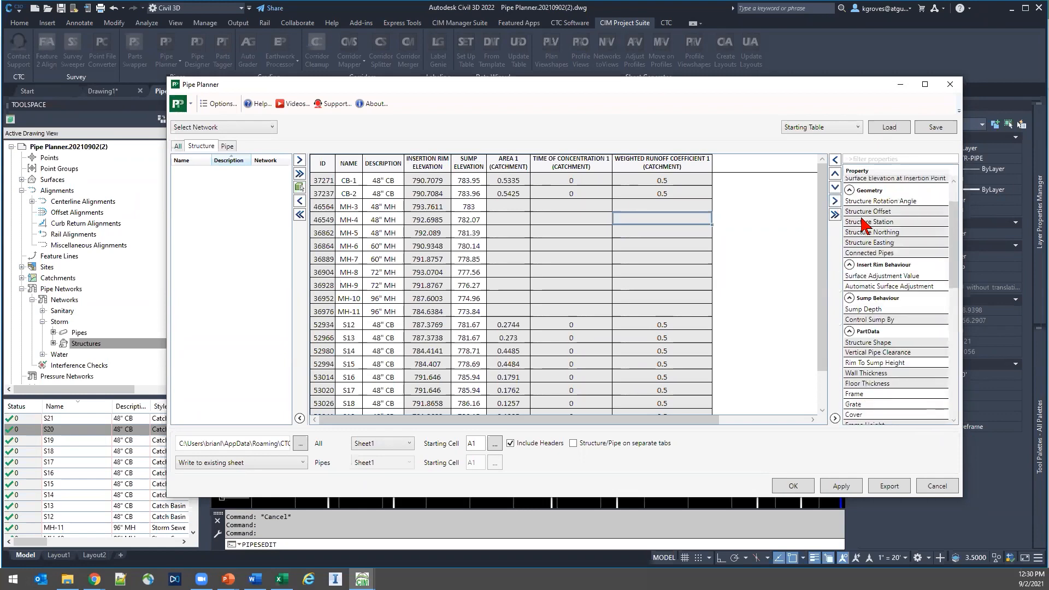
Collapse the General, Geometry, Insert Rim Behaviour, Sump Behaviour and PartData groups in the list of available structure properties.
scroll(861, 223, "up", 3)
left_click(850, 182)
left_click(849, 195)
left_click(849, 208)
left_click(849, 220)
left_click(849, 233)
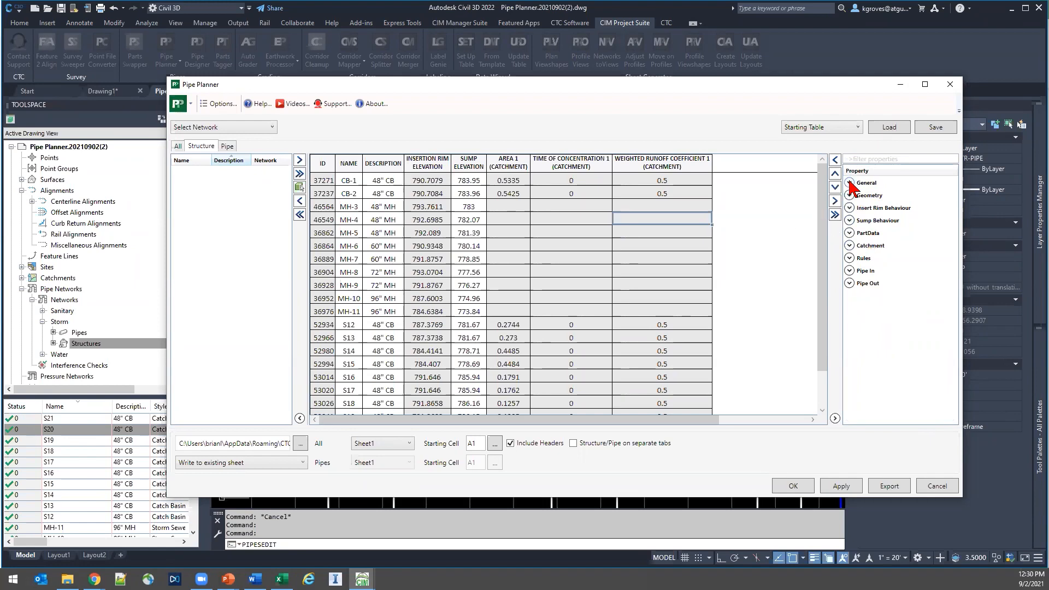
Add the Reference Surface property from the General group as a column of the structure table.
left_click(850, 183)
left_click(868, 203)
left_click(834, 159)
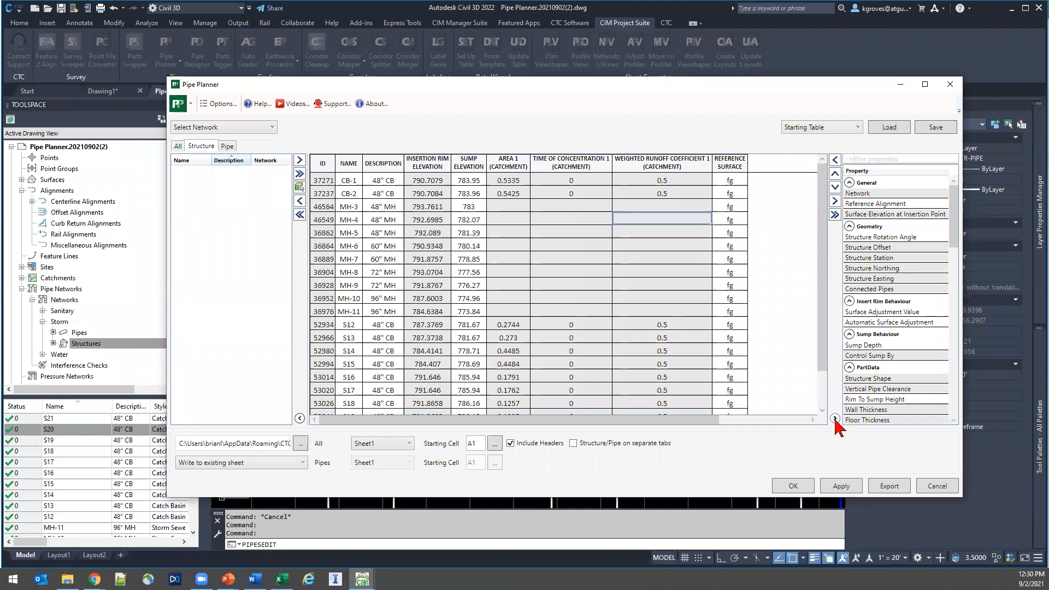
Open the Pipe Planner support form in the browser, choose country USA and request type Wishlist, and review its fields.
left_click(332, 105)
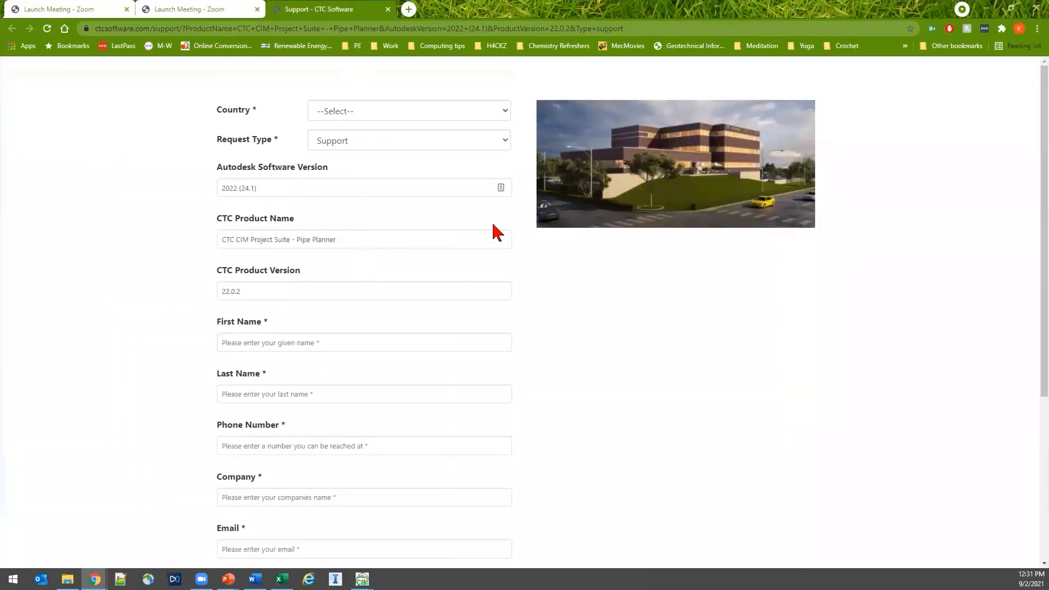
left_click(382, 110)
left_click(365, 142)
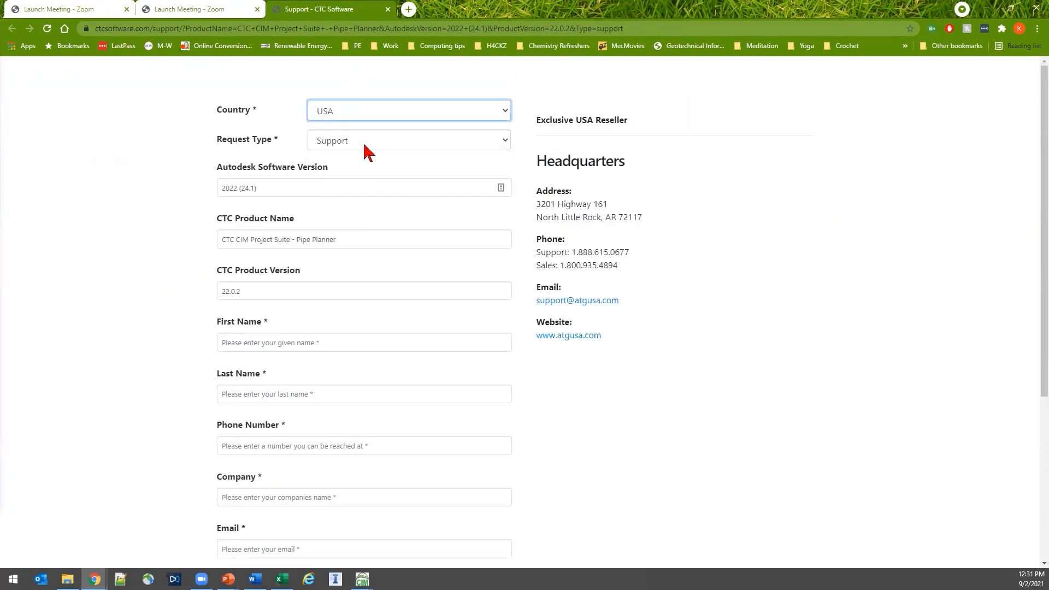
left_click(376, 143)
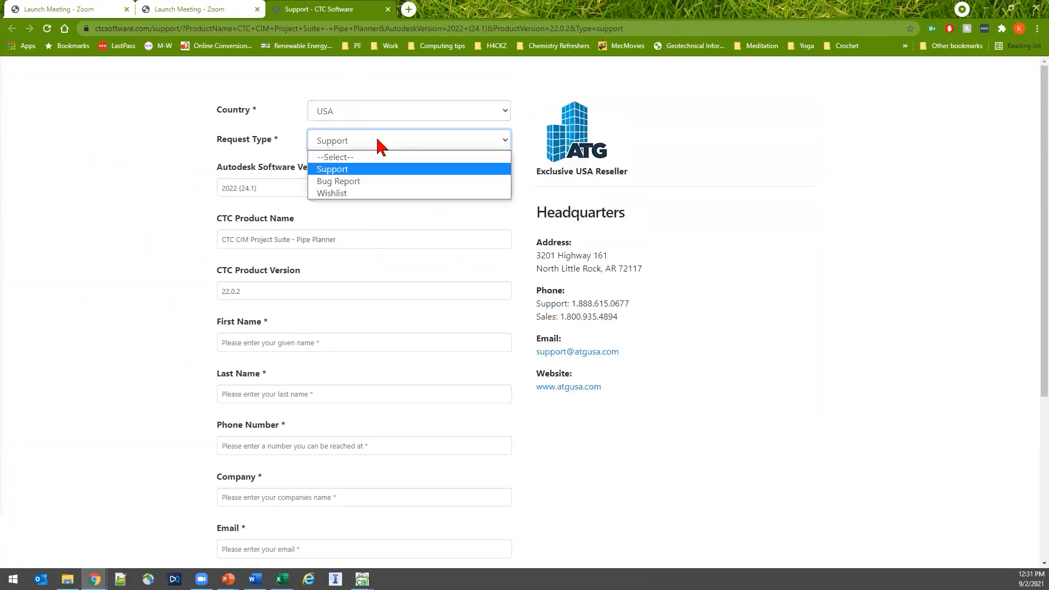
left_click(367, 195)
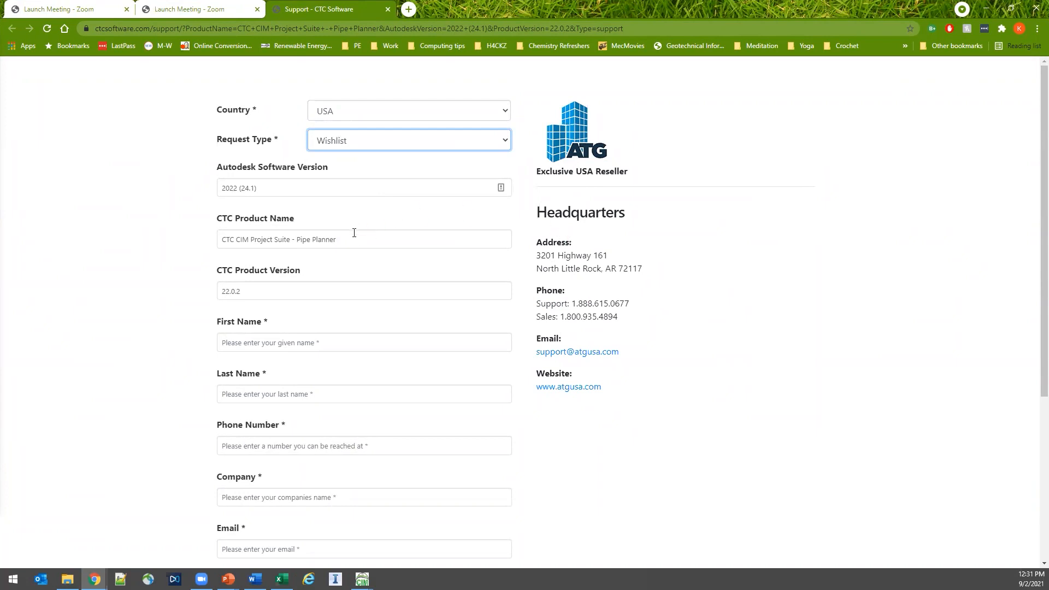
left_click(351, 241)
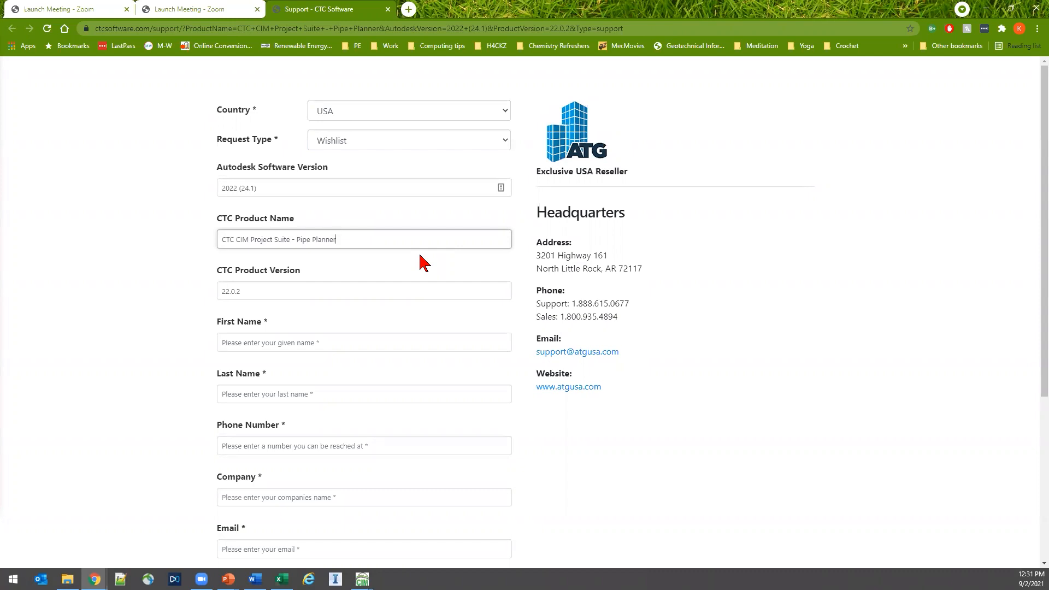
scroll(424, 263, "down", 5)
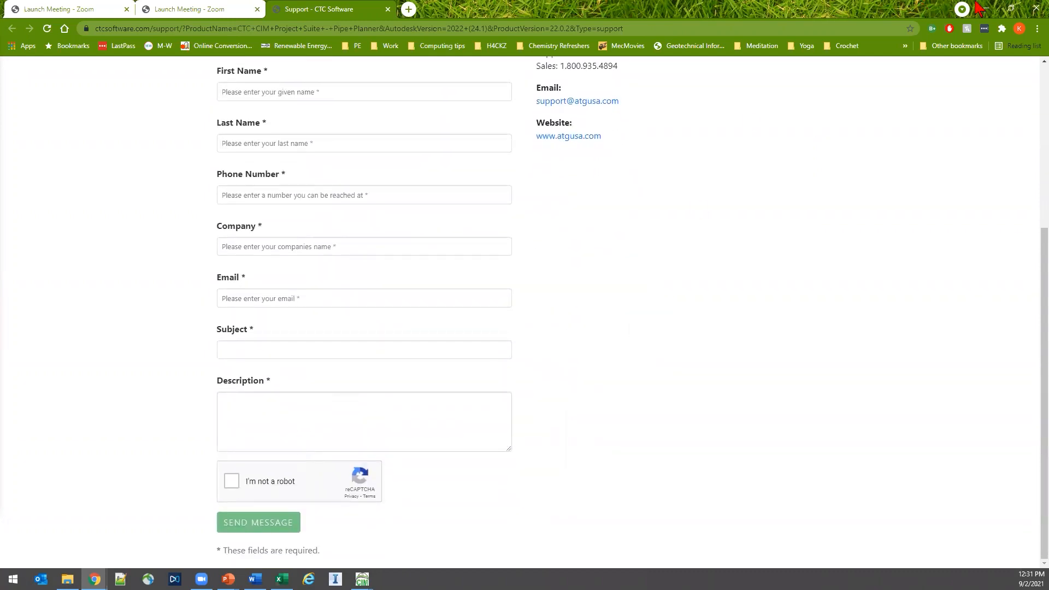
left_click(984, 8)
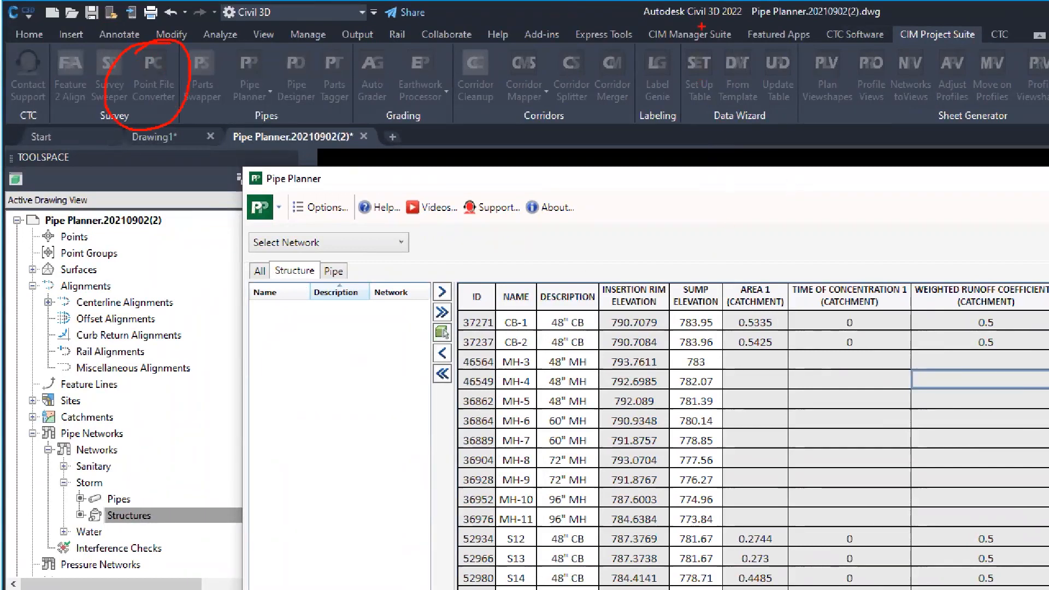
mouse_move(680, 46)
left_mouse_down()
mouse_move(728, 146)
mouse_move(749, 41)
mouse_move(677, 55)
left_mouse_up()
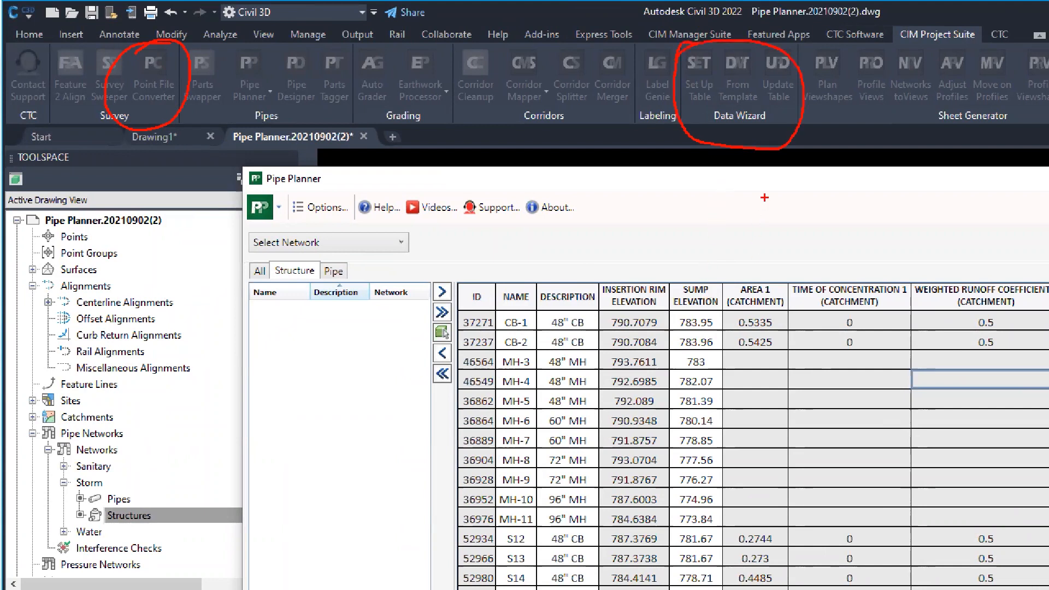
left_click_drag(802, 124, 1048, 140)
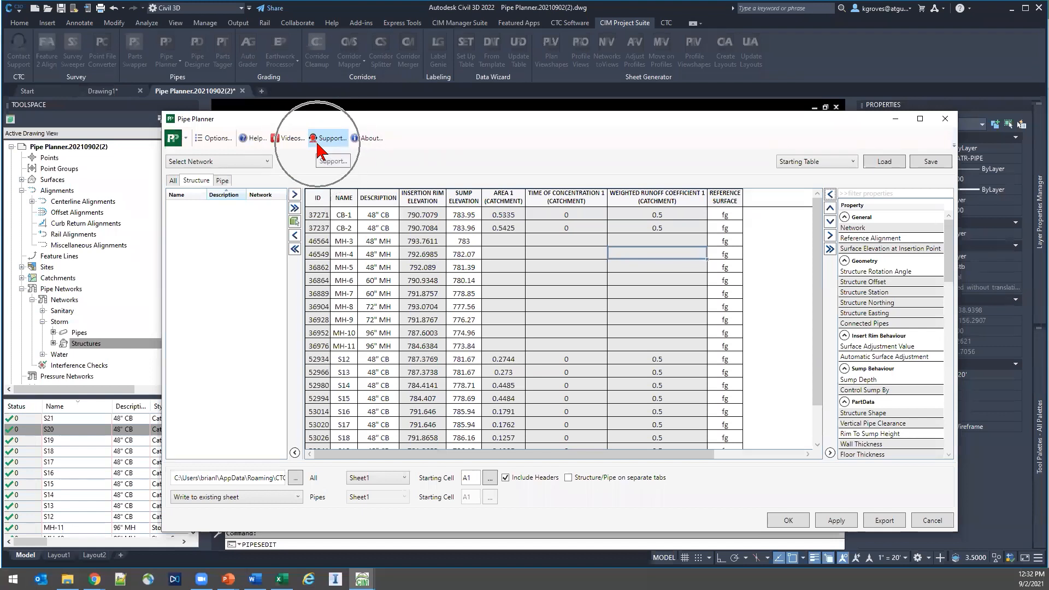
Check the installed suite version in the About information and view the Pipe Planner video playlist on YouTube.
left_click(363, 139)
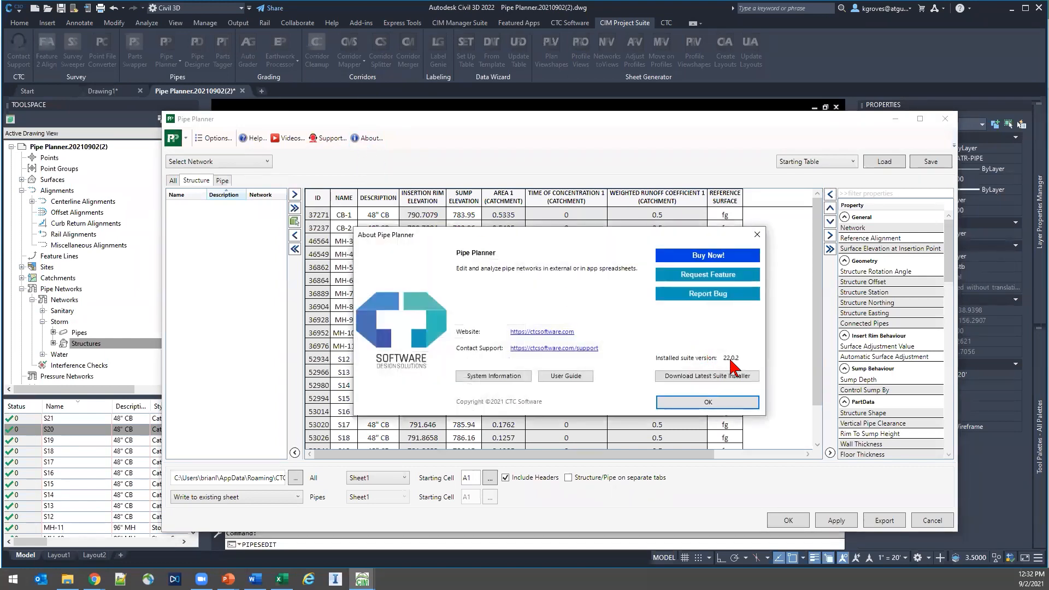
left_click(756, 237)
left_click(287, 138)
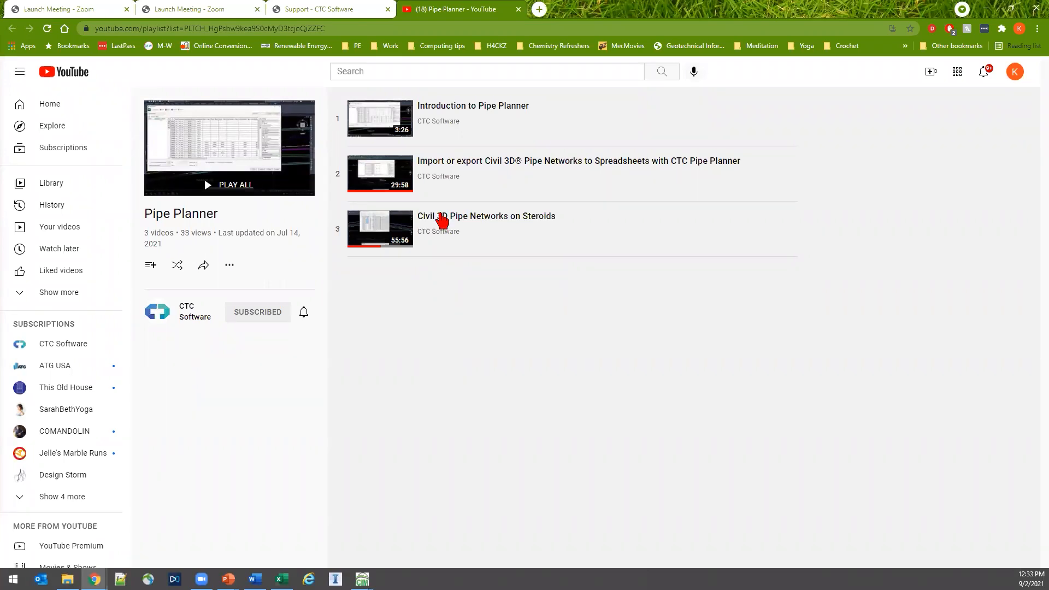
left_click(518, 10)
left_click(986, 11)
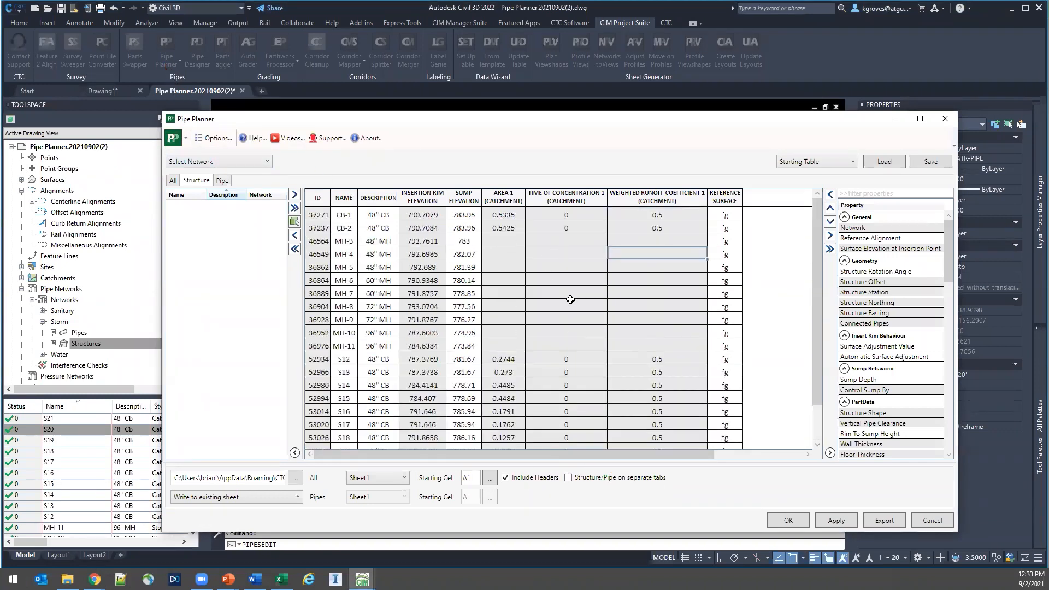
Examine the column options available for the Sump Elevation and Time of Concentration 1 columns in the structure table.
key("alt+Tab")
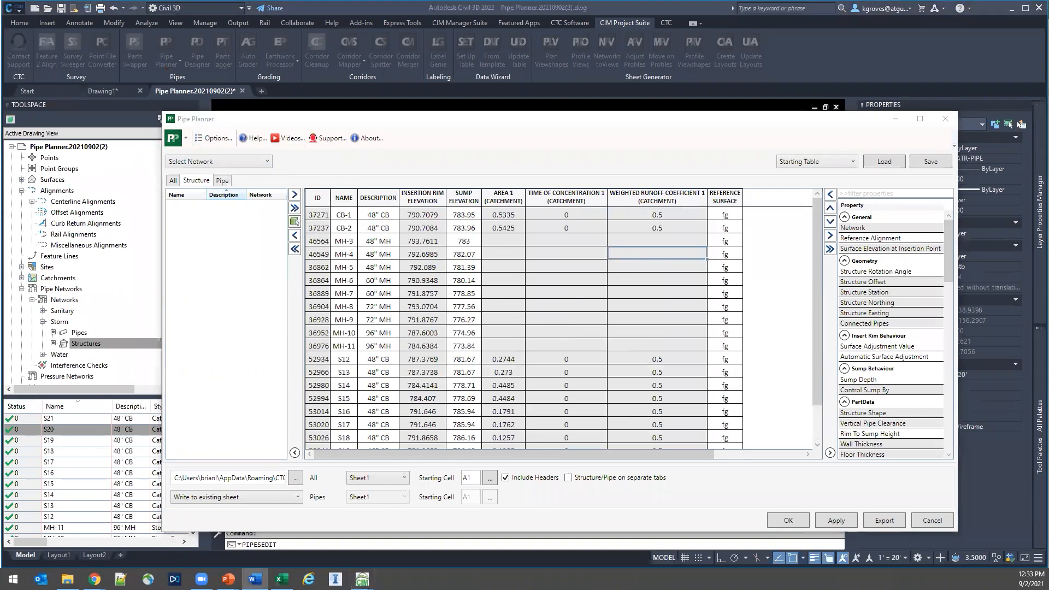
left_click(736, 363)
left_click(463, 198)
right_click(468, 200)
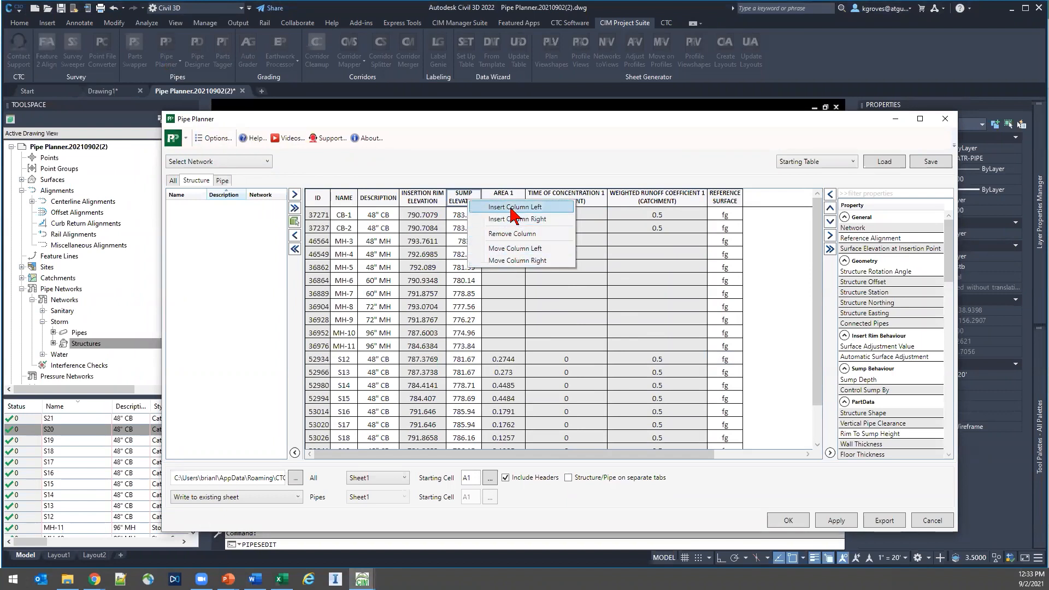
left_click(463, 228)
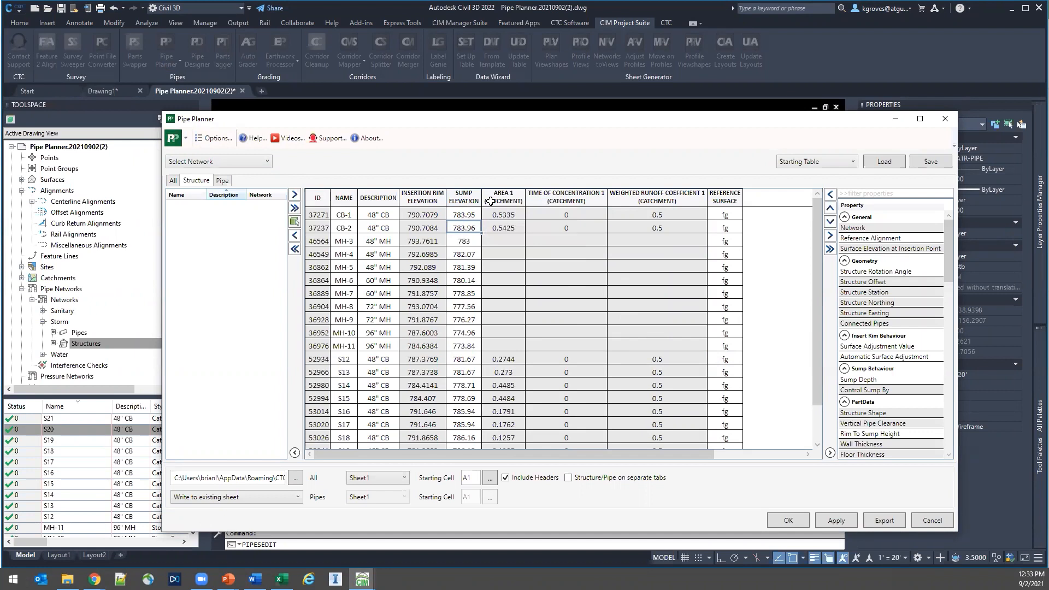
left_click(531, 198)
right_click(533, 200)
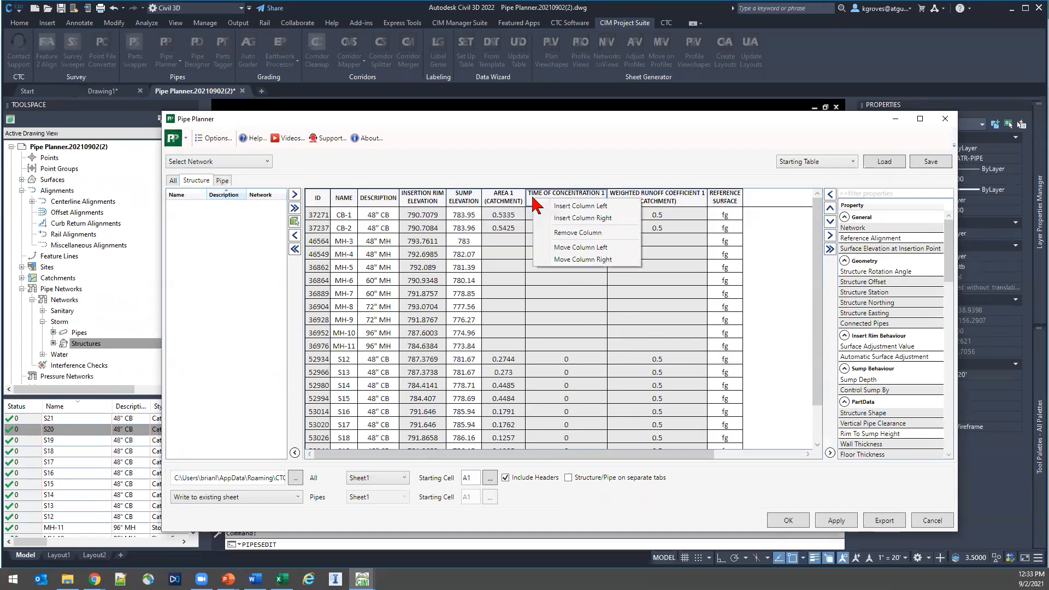
left_click(763, 341)
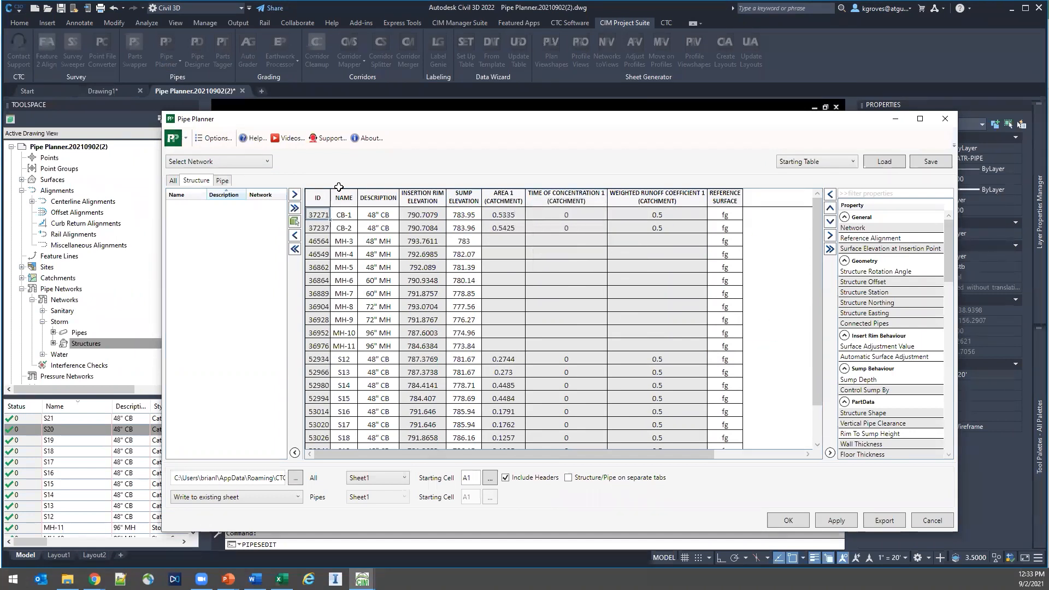
Remove the Reference Surface and Minimum Cover columns from the pipe table.
left_click(222, 181)
left_click(687, 201)
right_click(687, 201)
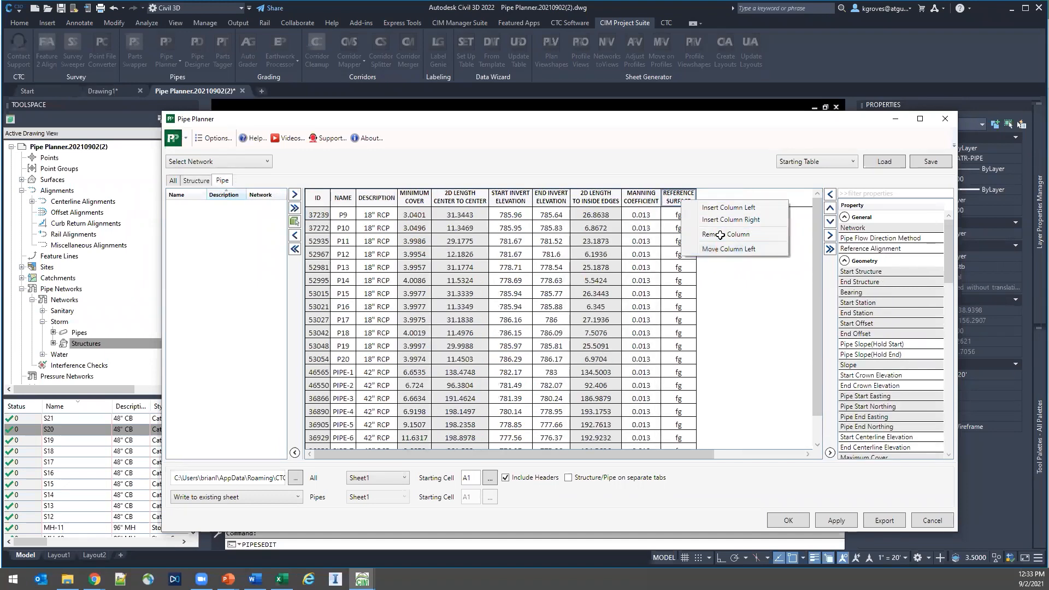
left_click(714, 235)
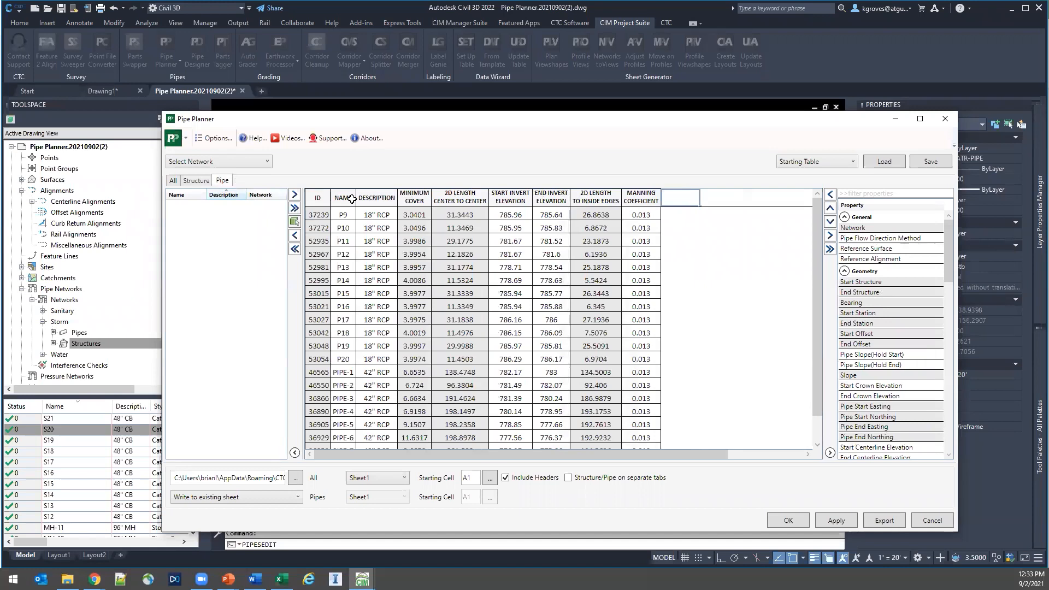
left_click(377, 196)
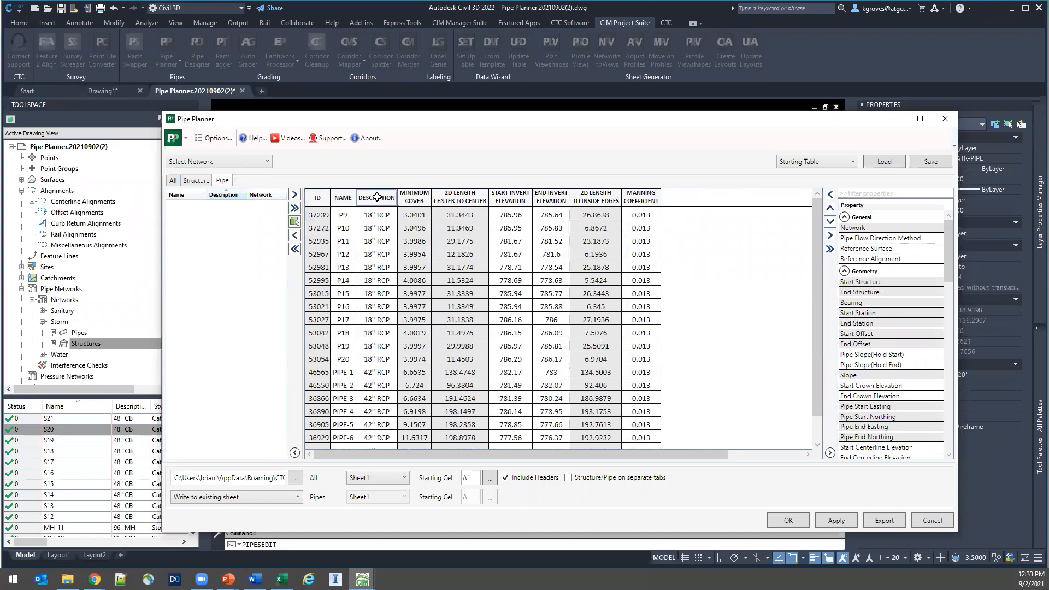
right_click(413, 194)
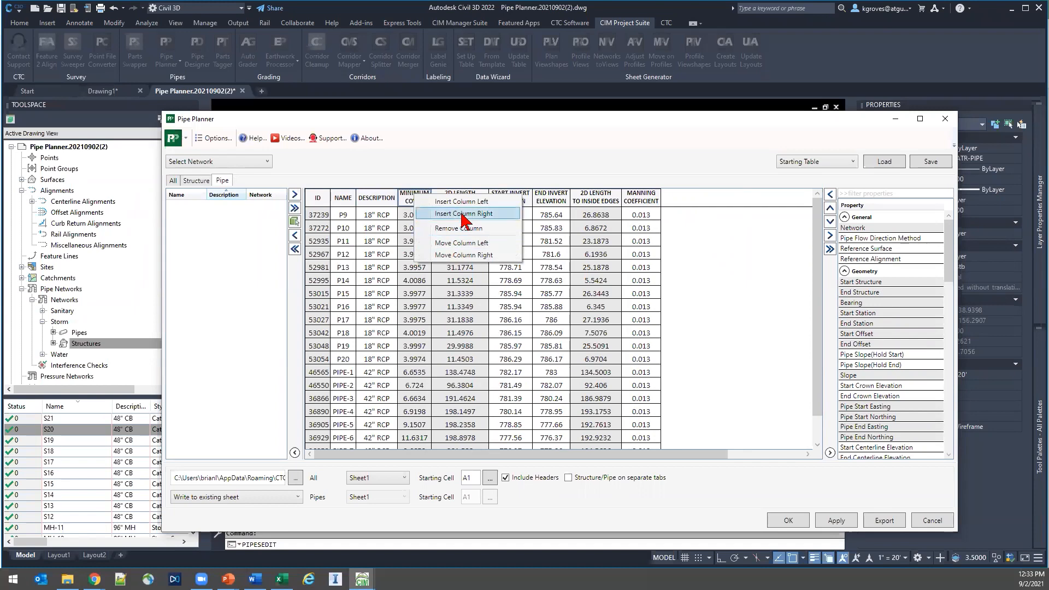
left_click(460, 228)
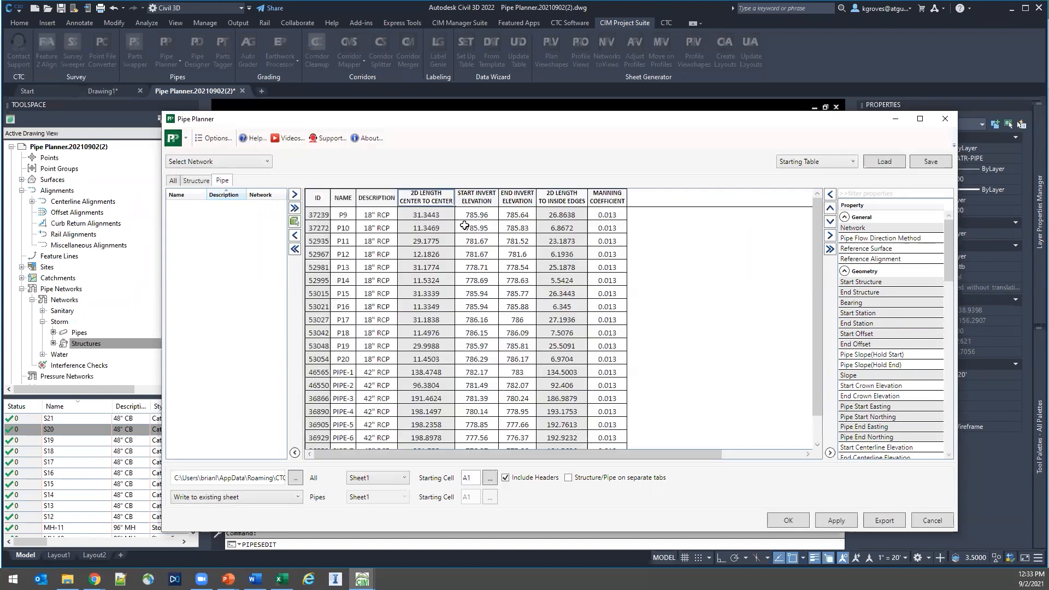
Remove all pipe table columns from Start Invert Elevation through Manning Coefficient together.
left_click(484, 201)
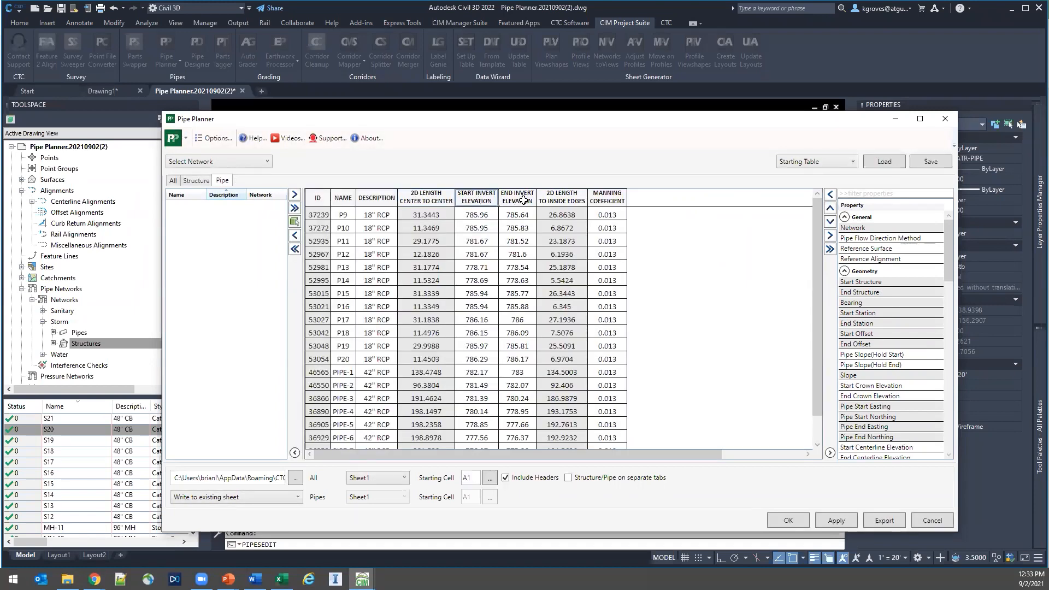
left_click(608, 201, "shift")
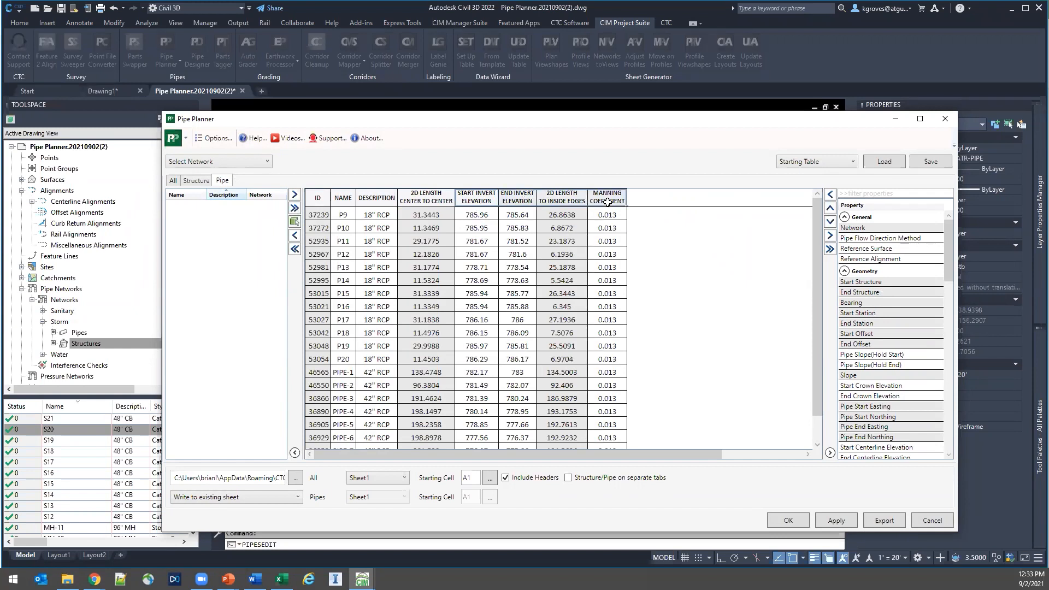
right_click(609, 201)
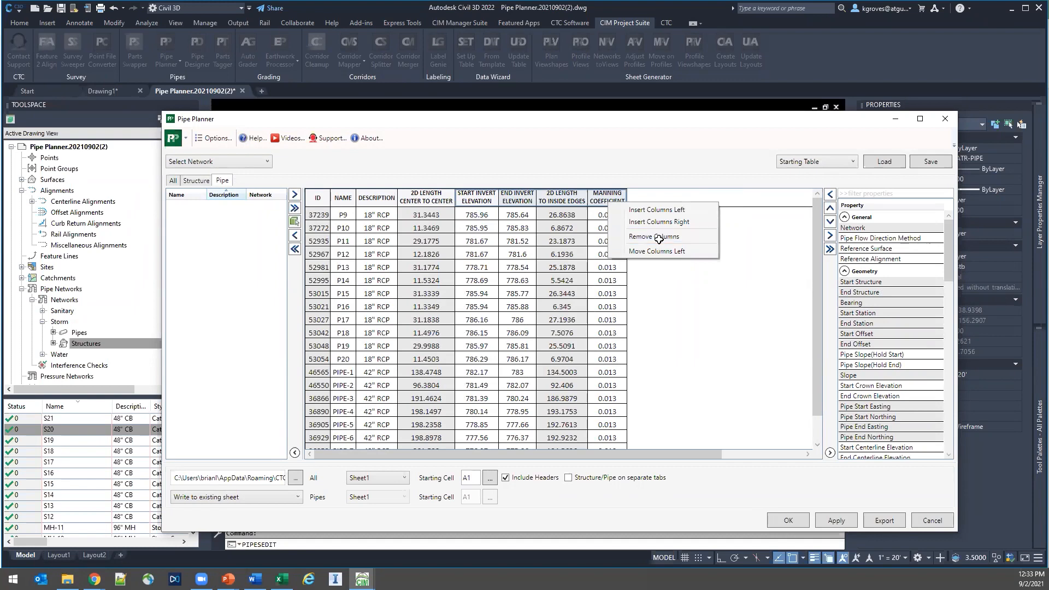
left_click(658, 238)
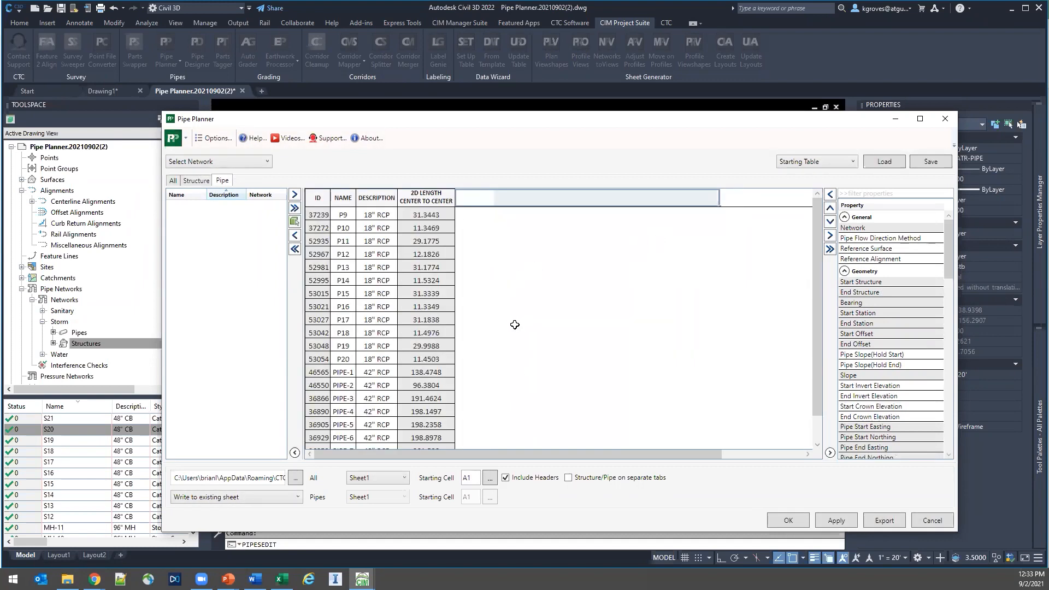
Collapse the General through PartData property groups and add the calculated field Pipe depth at interval to the pipe table.
left_click(844, 217)
left_click(844, 230)
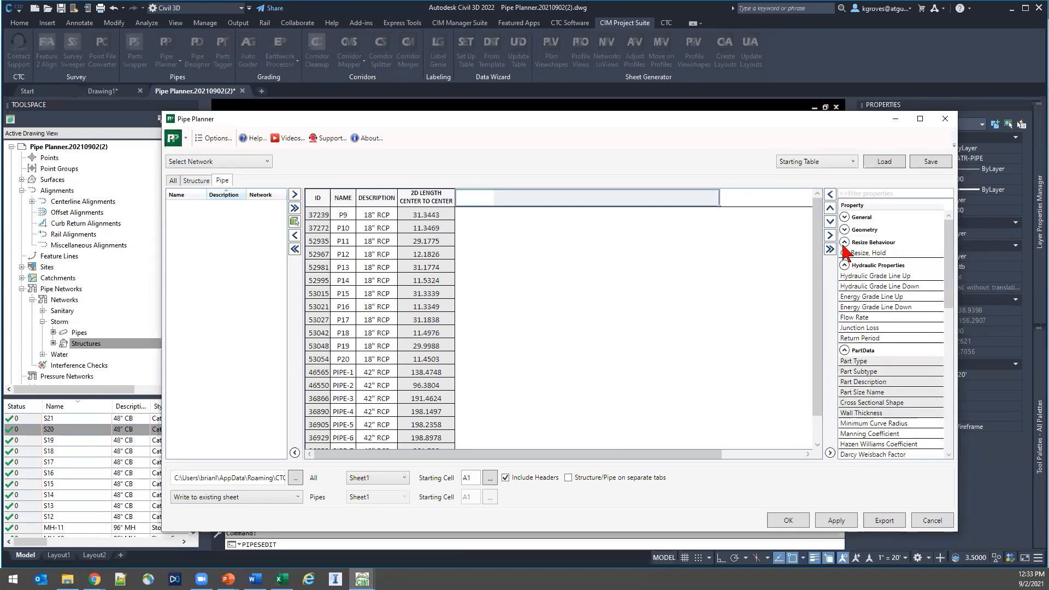
left_click(844, 242)
left_click(844, 255)
left_click(844, 267)
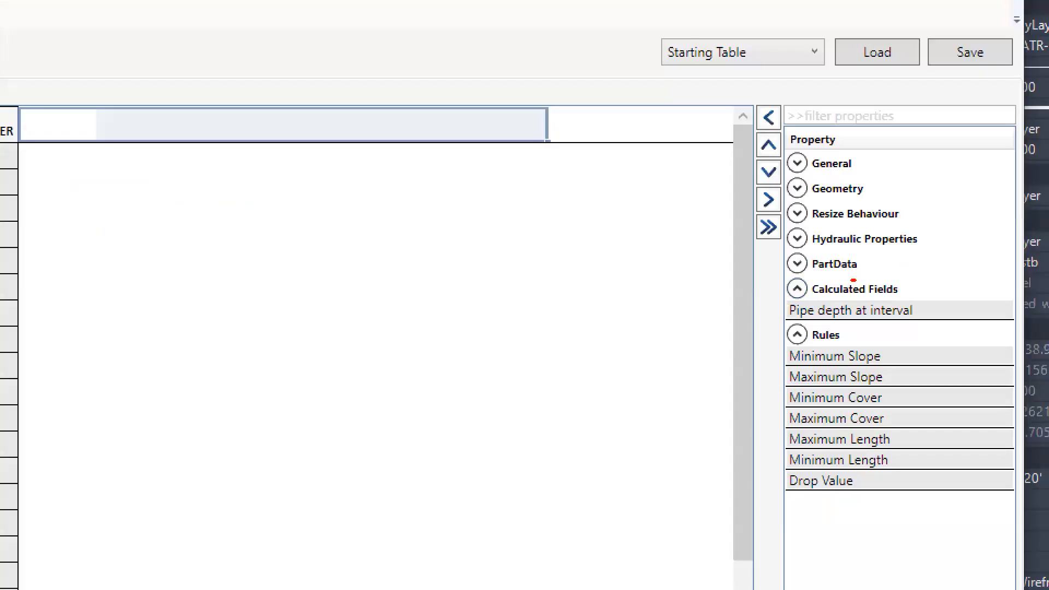
mouse_move(854, 280)
left_mouse_down()
mouse_move(775, 314)
mouse_move(949, 301)
mouse_move(800, 277)
left_mouse_up()
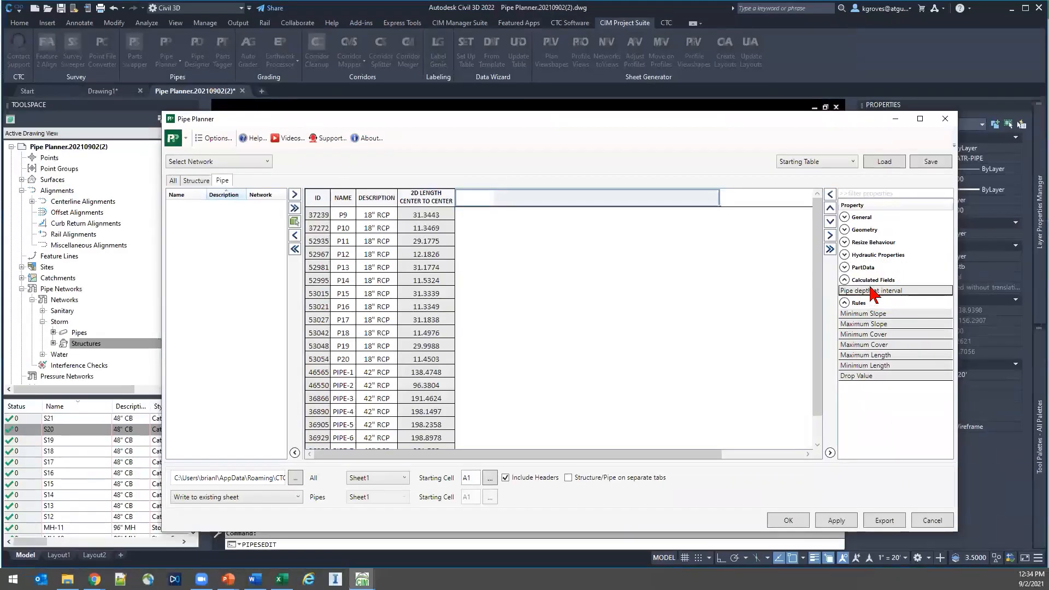
left_click(831, 195)
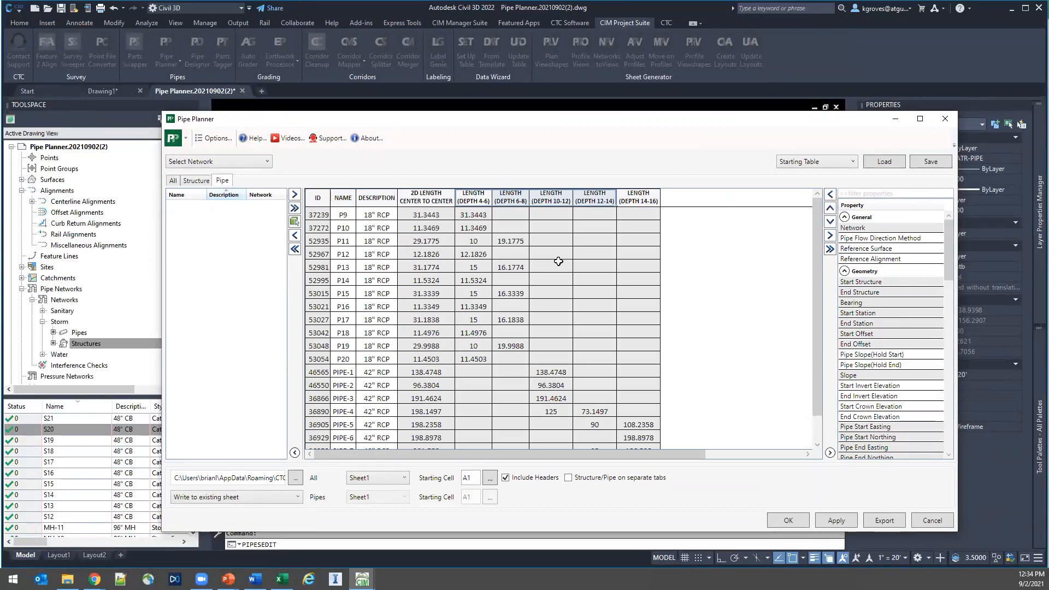
Set the pipe depth calculations to measure from Bottom with a range increment of 5.
left_click(207, 141)
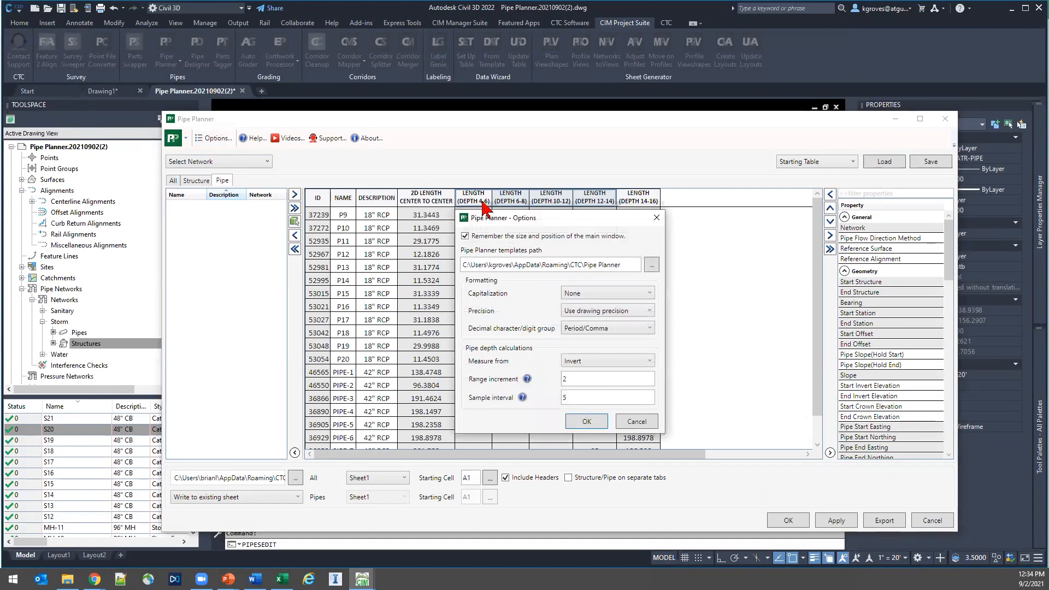
left_click_drag(500, 219, 724, 150)
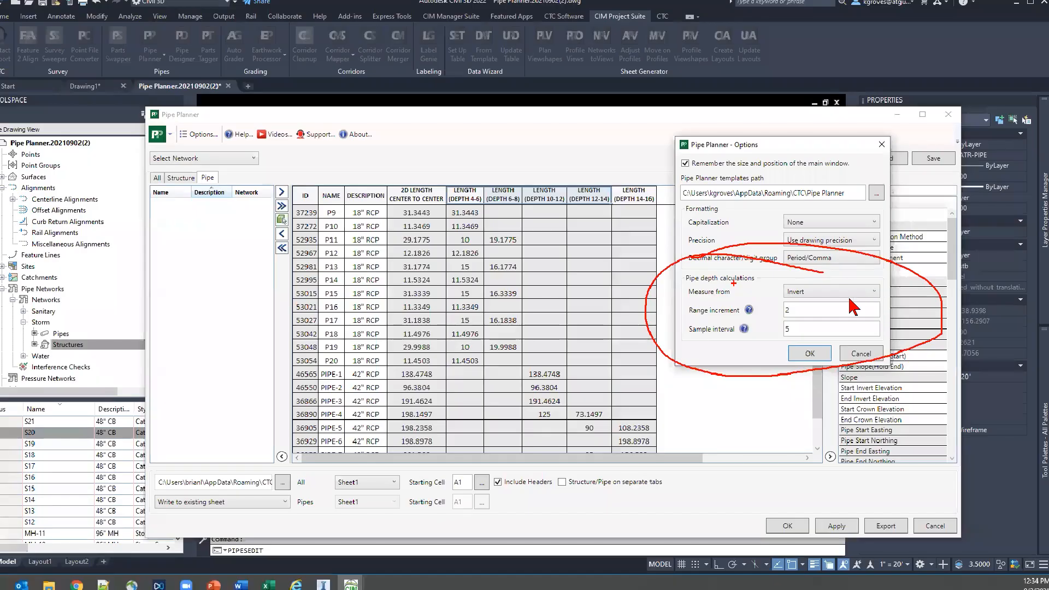
left_click(868, 290)
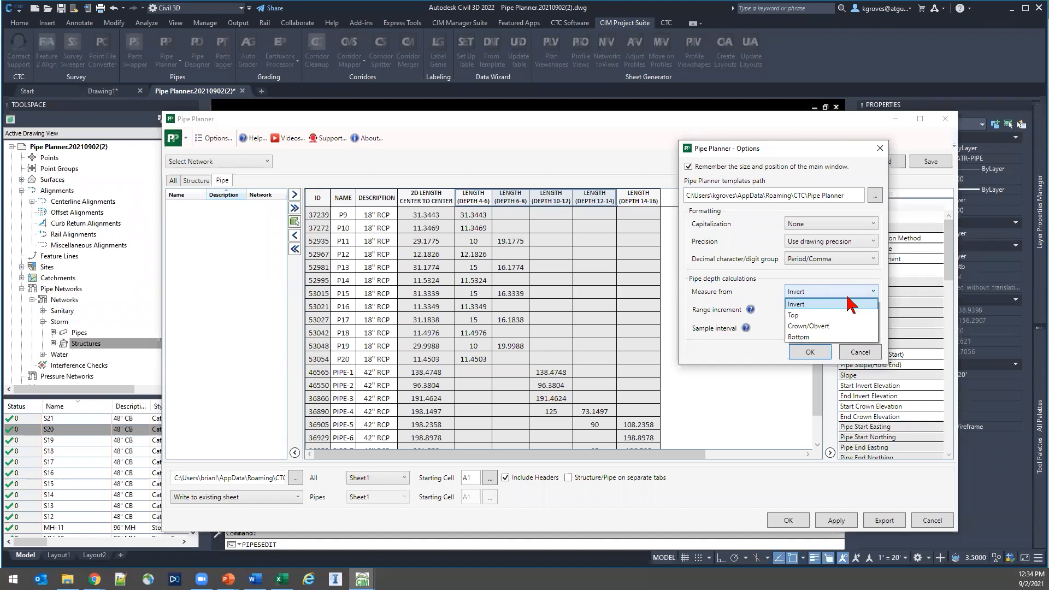
left_click(822, 338)
key("Tab")
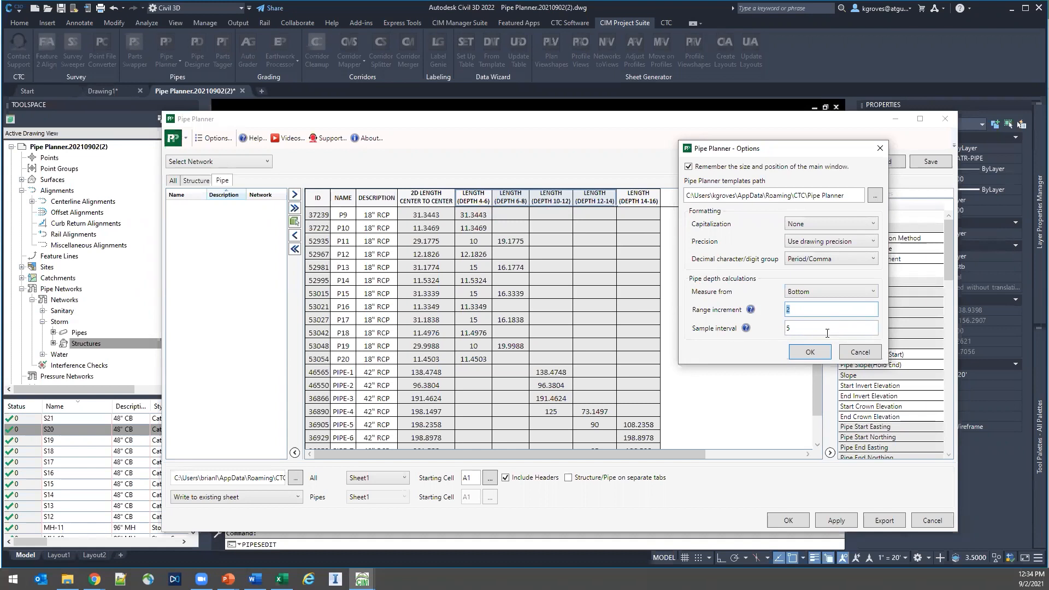
type("5")
key("Tab")
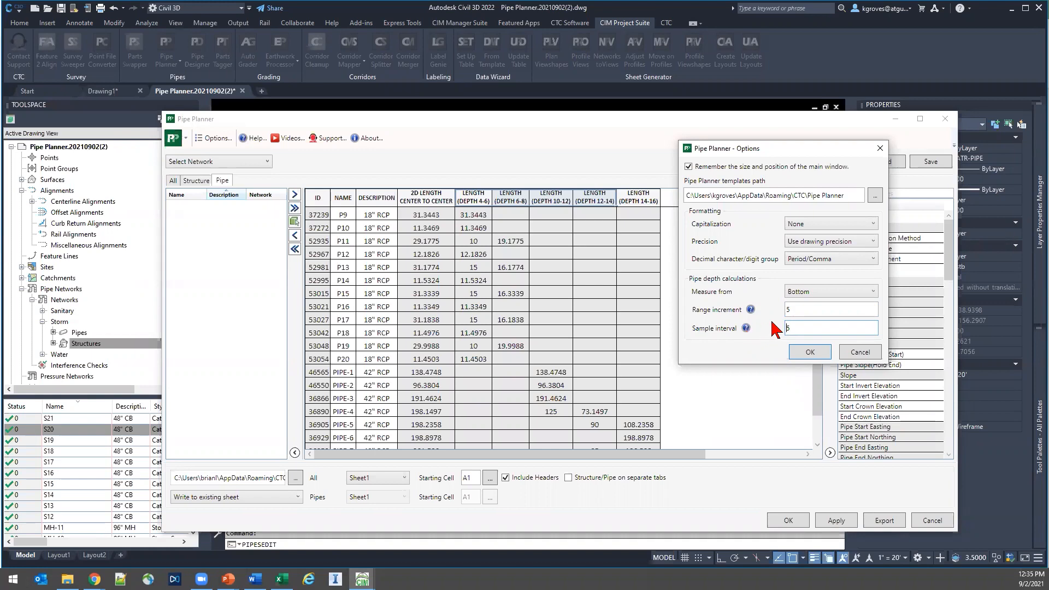
mouse_move(746, 329)
left_click(810, 351)
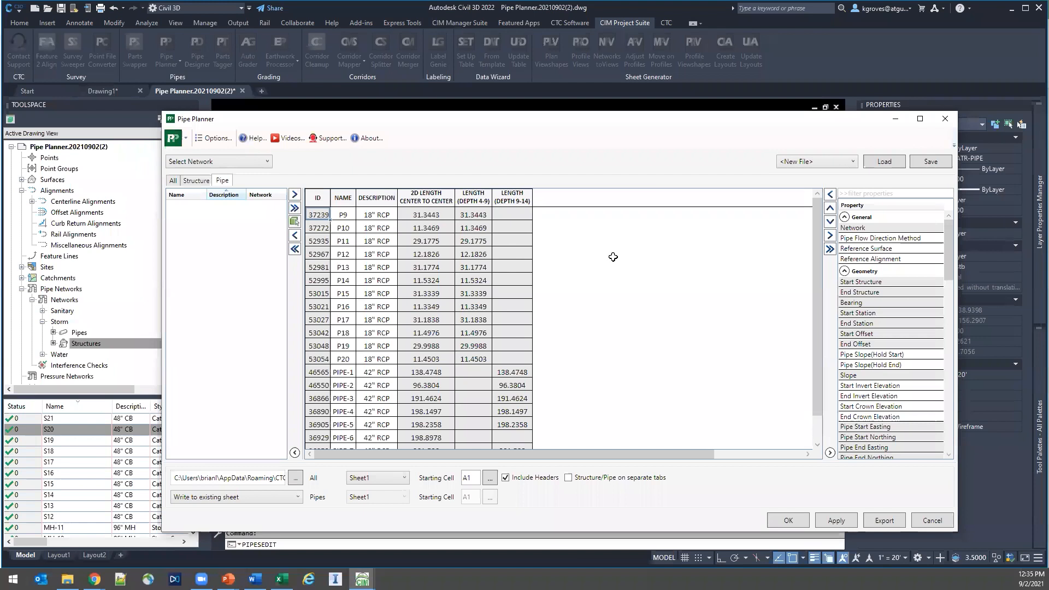
Change the range increment for pipe depth calculations to 10.
left_click(490, 219)
left_click(481, 212)
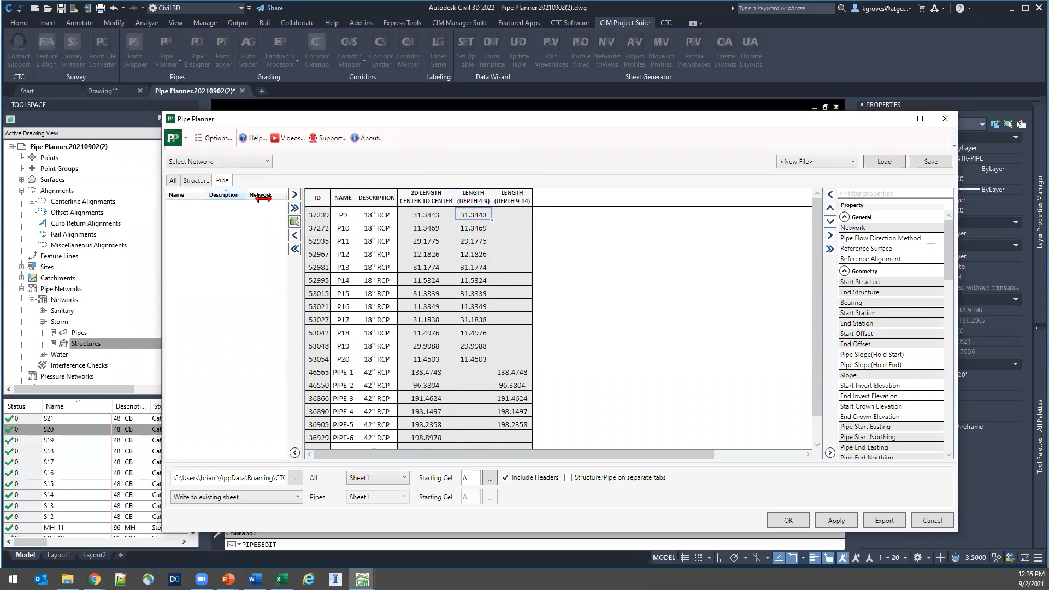
left_click(212, 137)
double_click(596, 382)
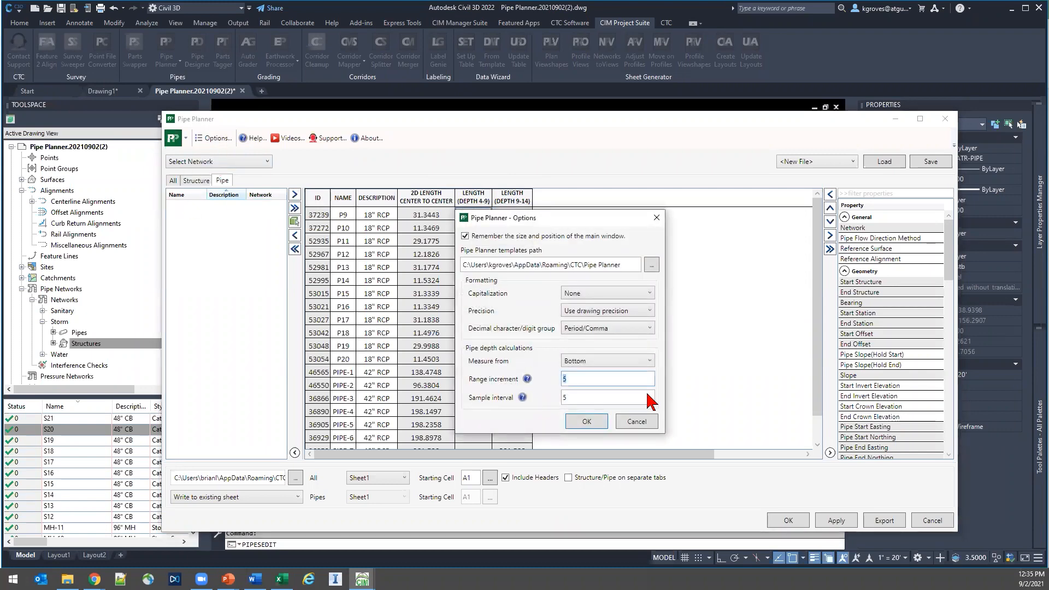
type("10")
key("Return")
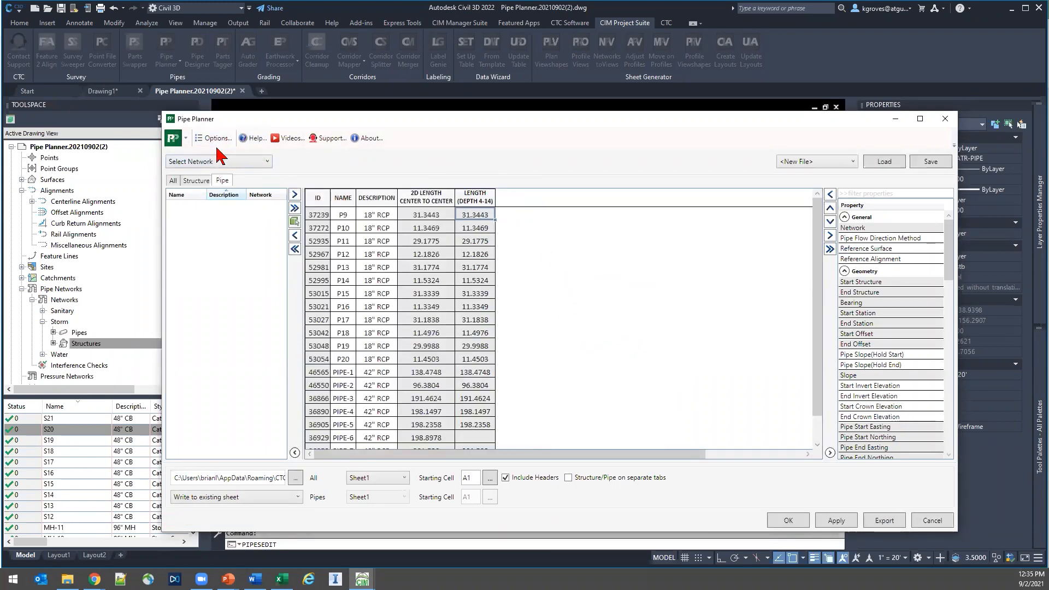
Reduce the pipe depth range increment to 2 and check the saved calculation options.
left_click(241, 162)
left_click(207, 138)
left_click(206, 138)
left_click_drag(576, 378, 430, 374)
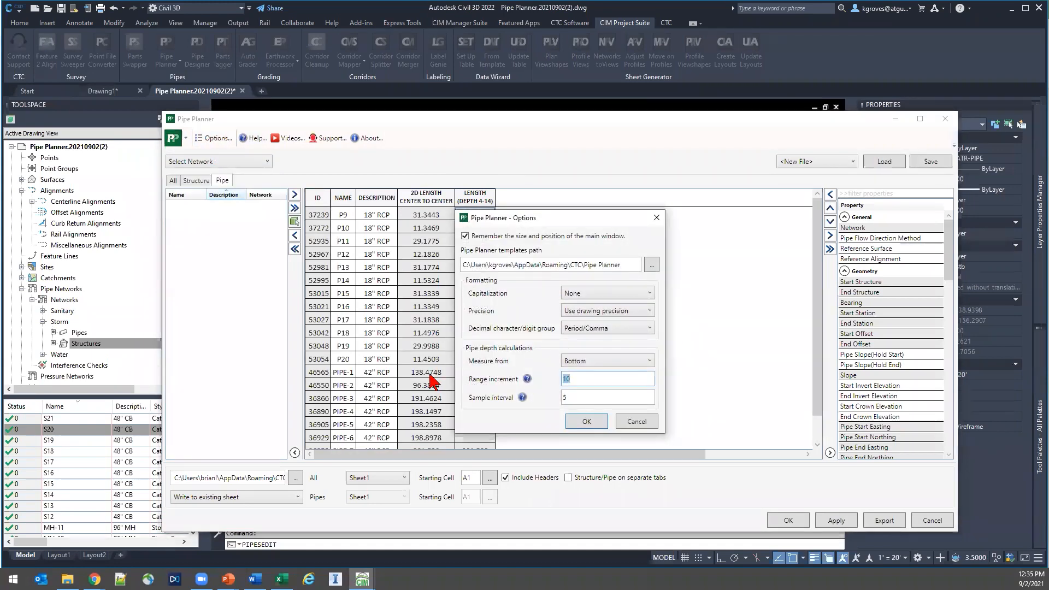
left_click(586, 421)
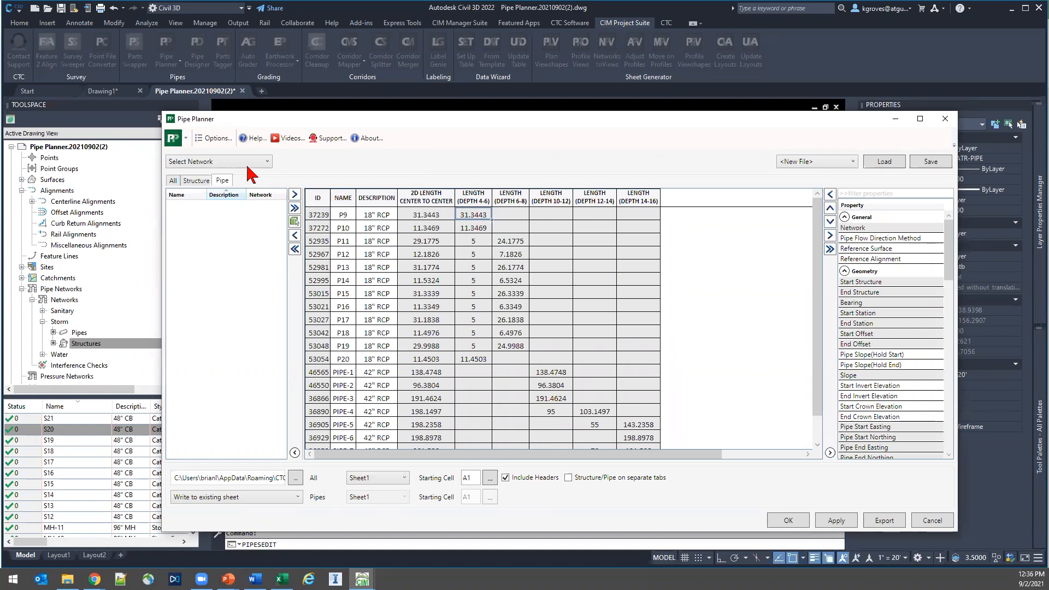
left_click(218, 139)
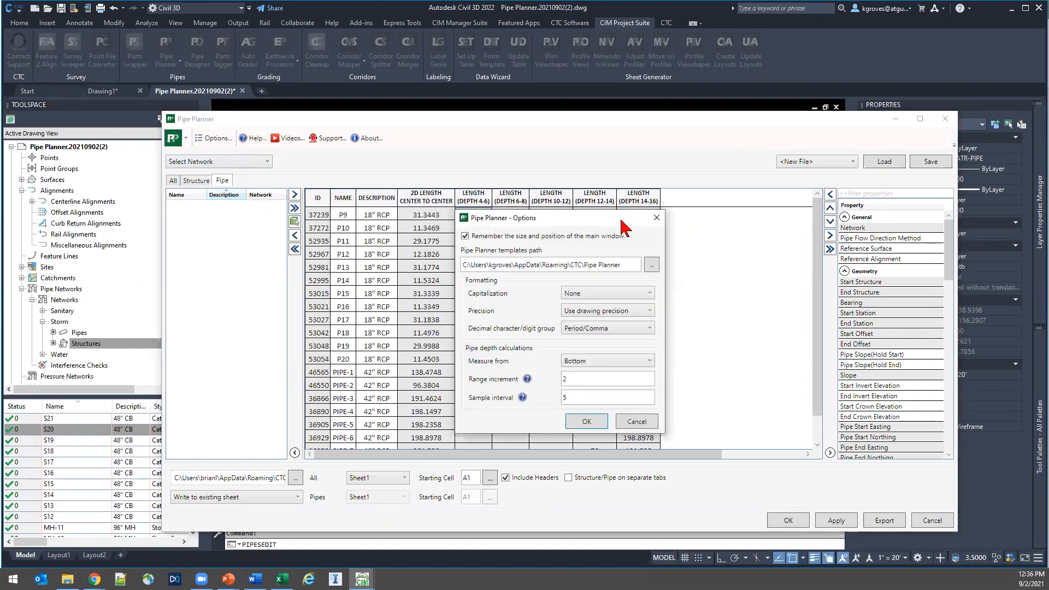
left_click(655, 218)
Export the table of pipe lengths by depth and close Pipe Planner without applying changes.
left_click(876, 520)
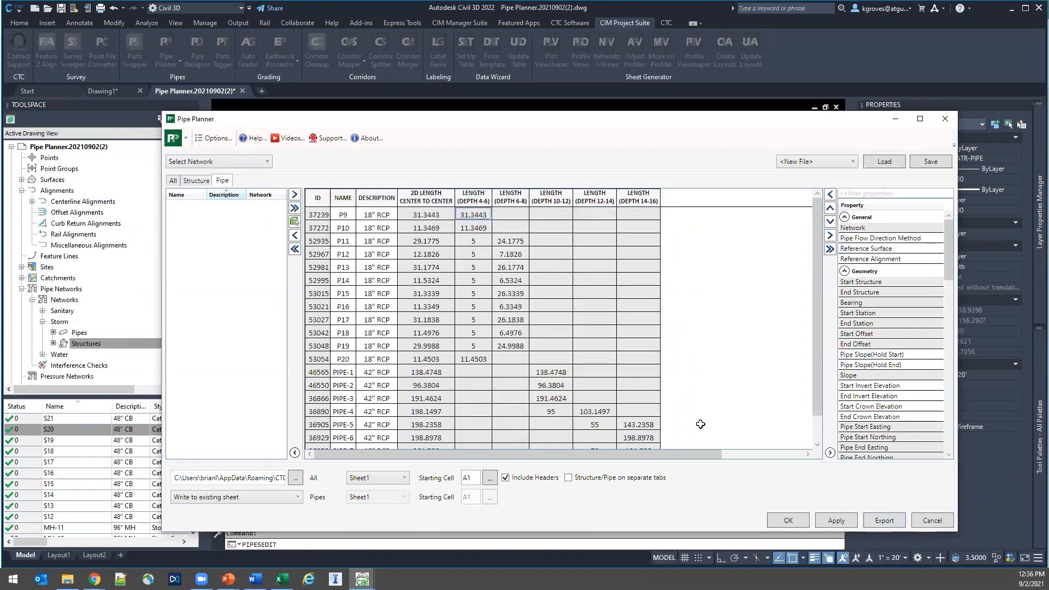
left_click_drag(640, 454, 416, 455)
left_click(930, 521)
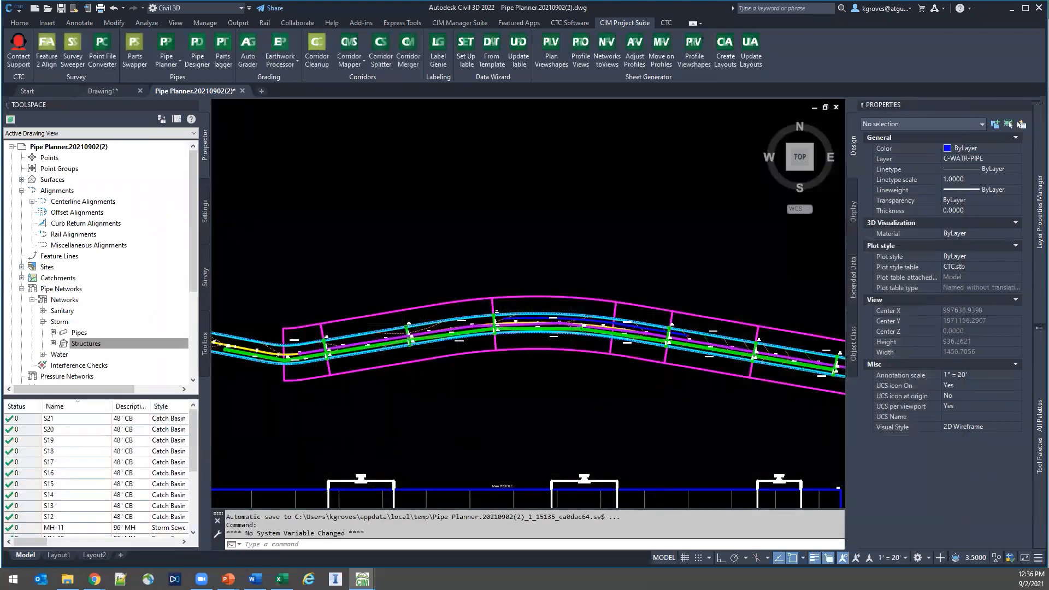
Examine the storm pipe run in the plan view and in the Main profile view below it.
scroll(481, 377, "down", 3)
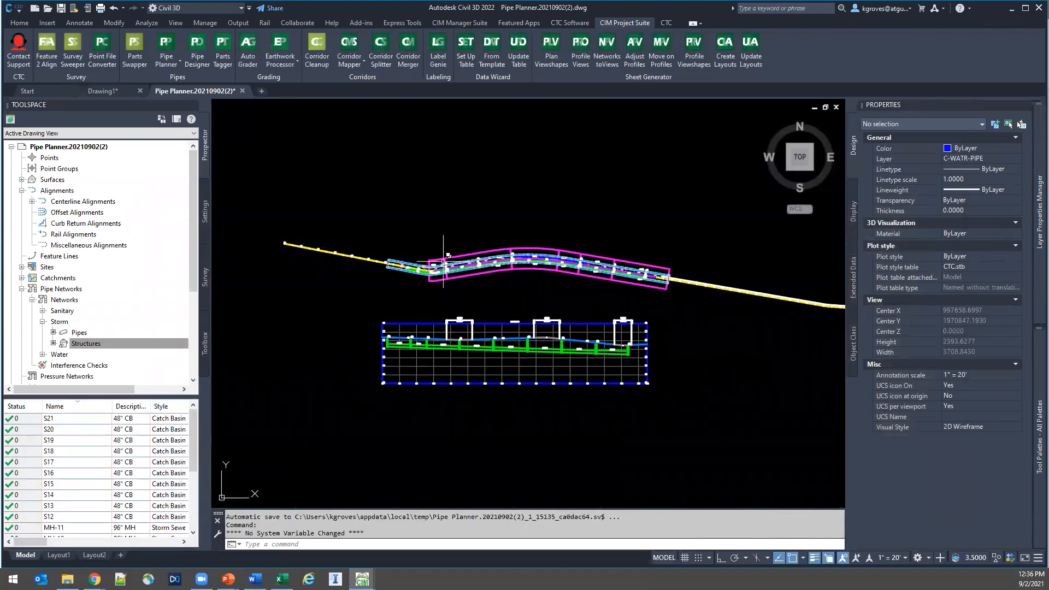
scroll(416, 270, "up", 3)
scroll(415, 270, "up", 2)
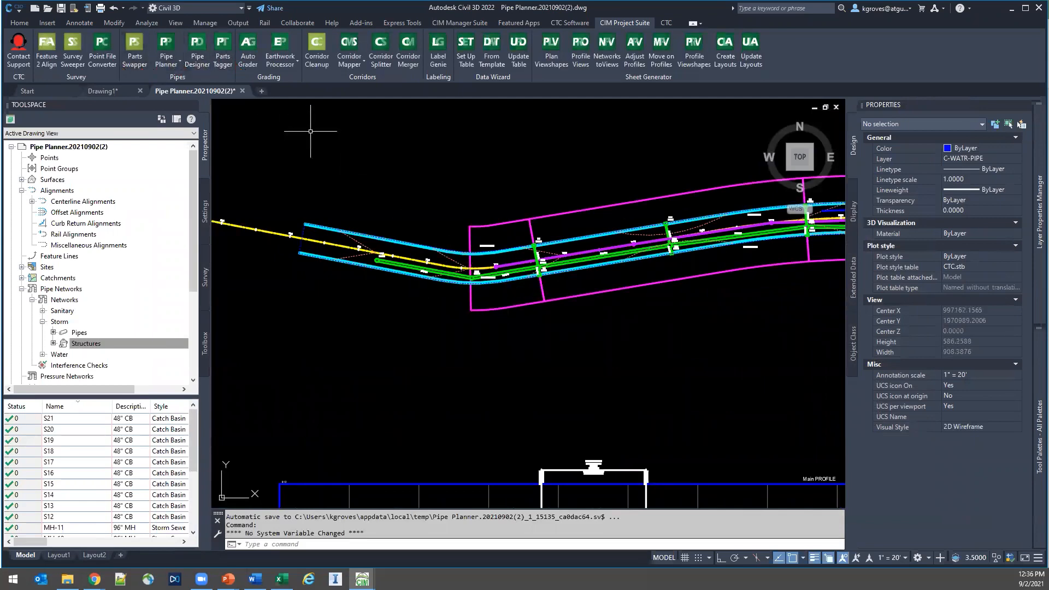
scroll(618, 354, "down", 2)
middle_click_drag(618, 354, 486, 285)
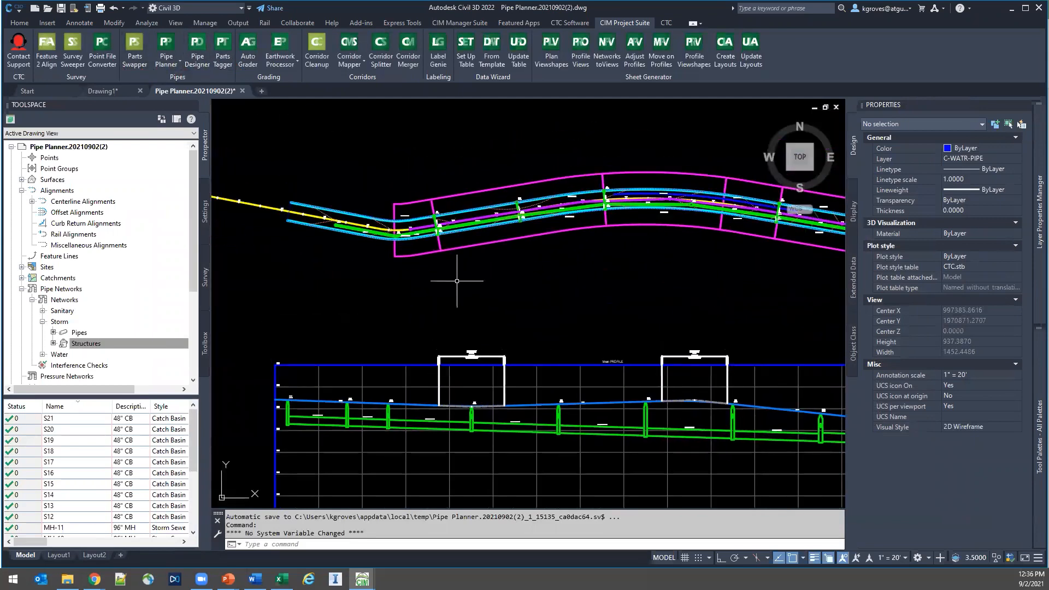
scroll(329, 218, "up", 2)
scroll(342, 220, "down", 2)
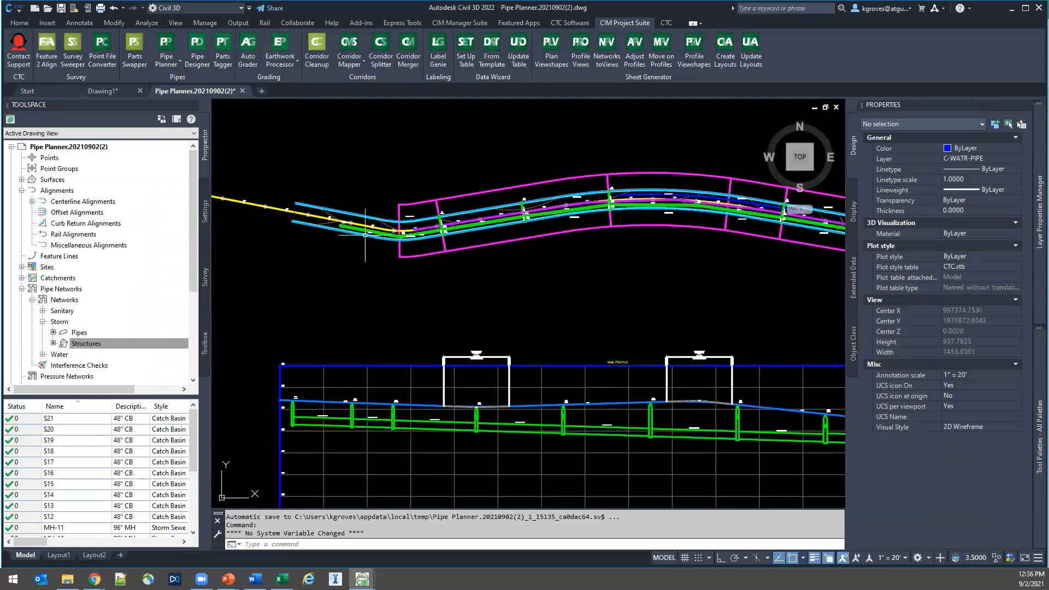
middle_click_drag(578, 343, 568, 241)
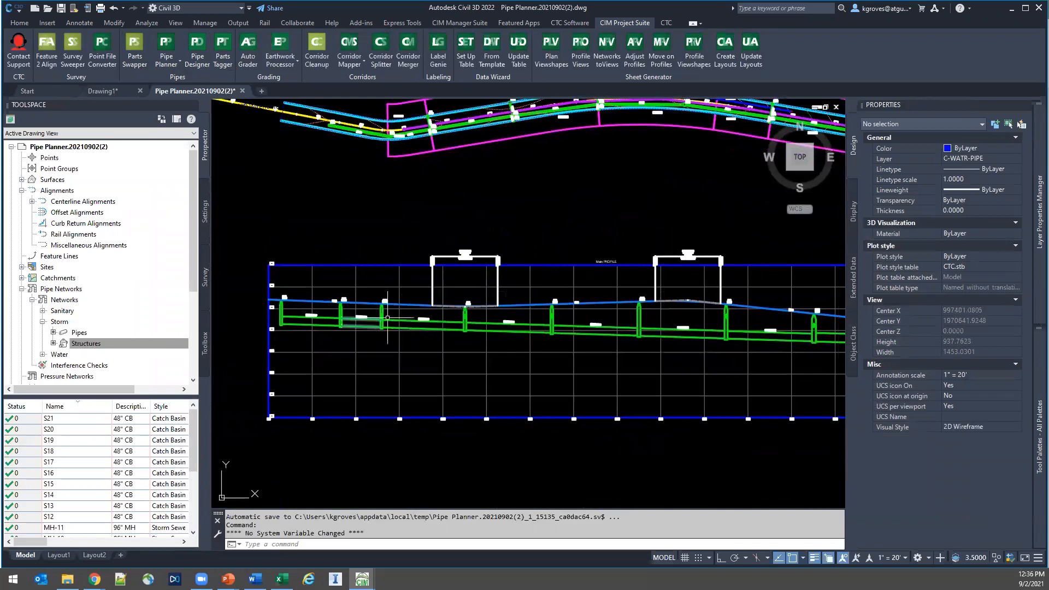
scroll(389, 330, "up", 4)
scroll(439, 323, "down", 4)
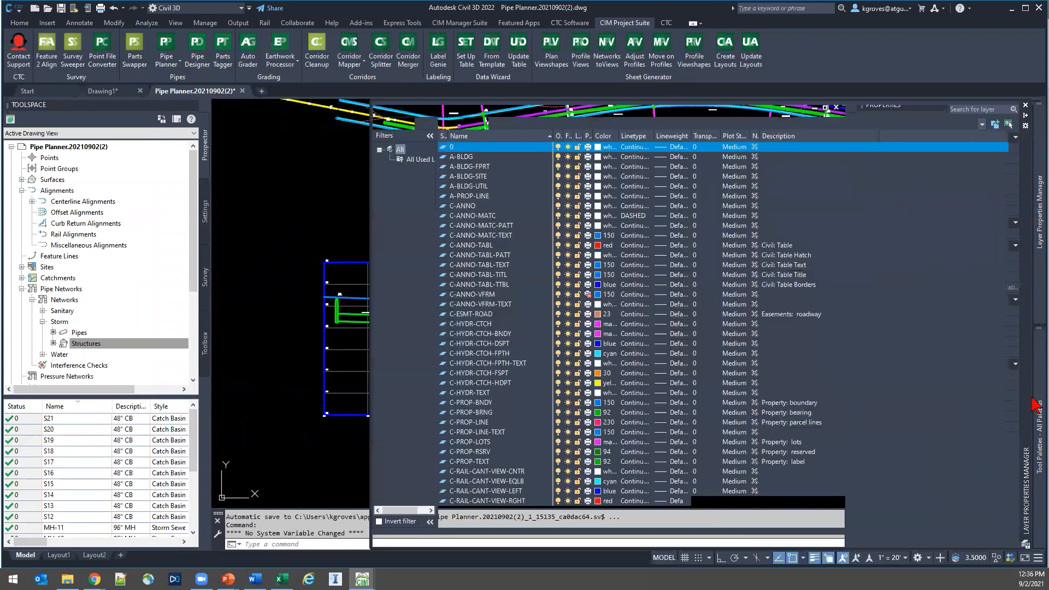
mouse_move(1035, 402)
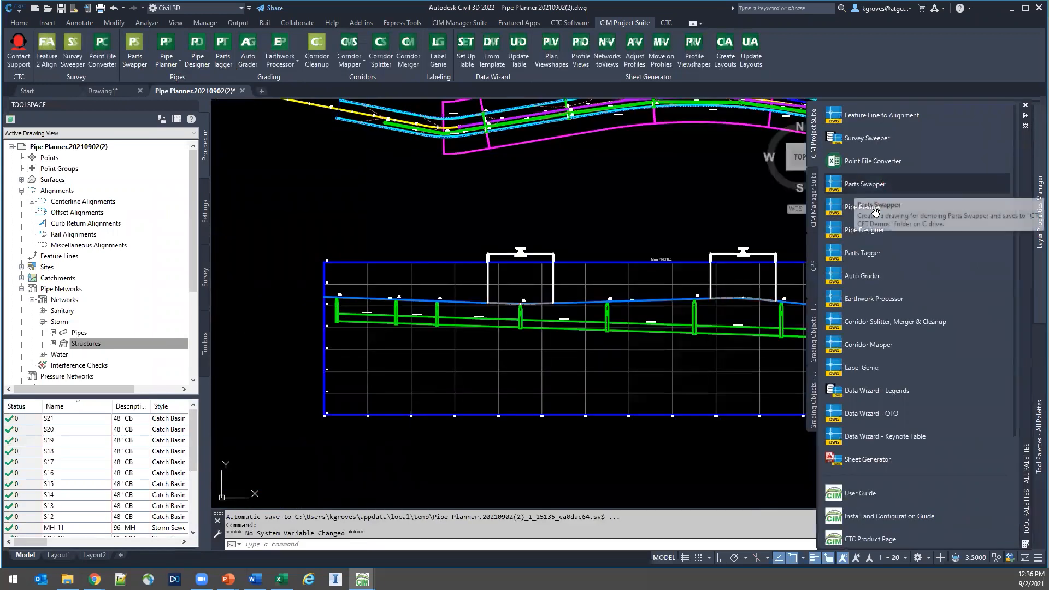
left_click(874, 230)
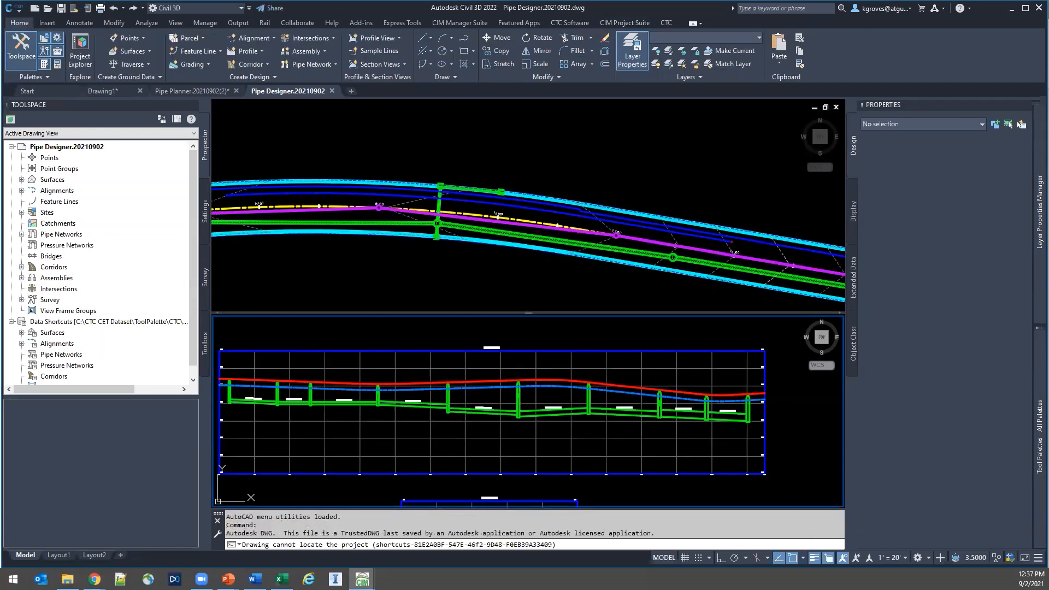
scroll(501, 415, "up", 10)
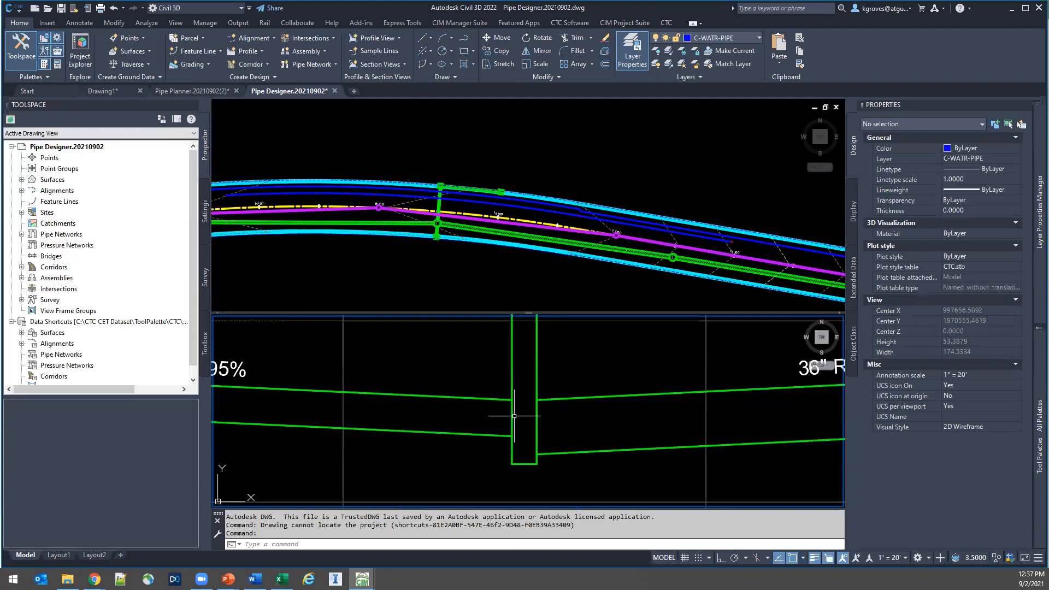
scroll(485, 413, "down", 10)
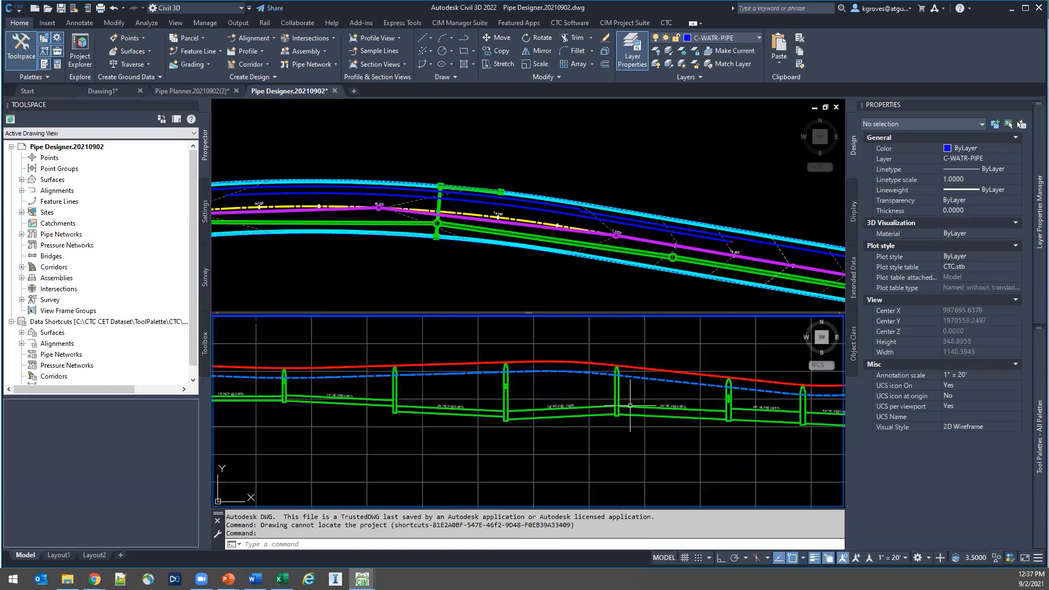
middle_click_drag(647, 394, 630, 392)
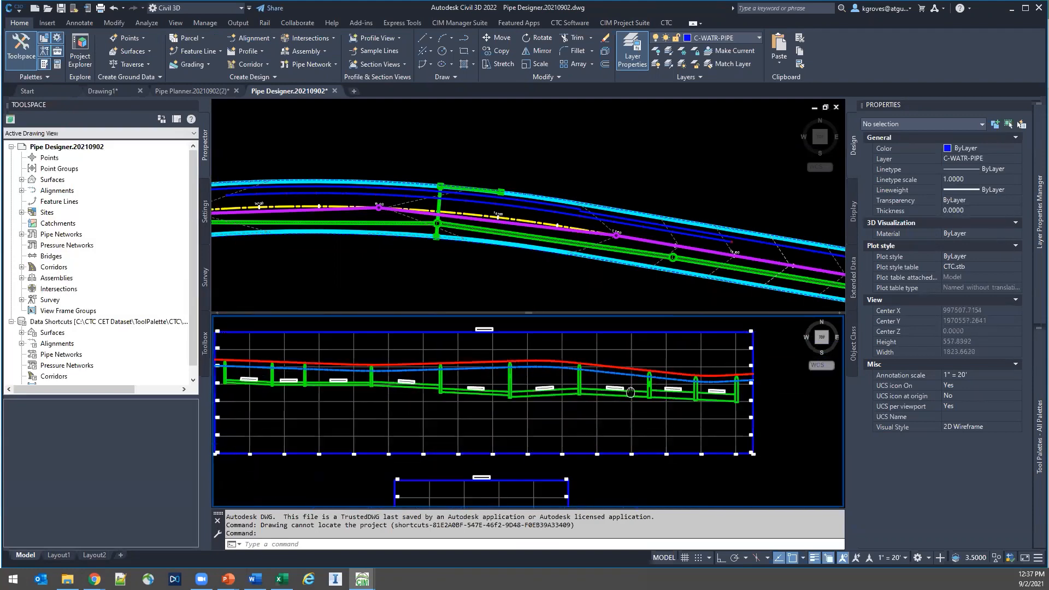
left_click(335, 91)
left_click(530, 312)
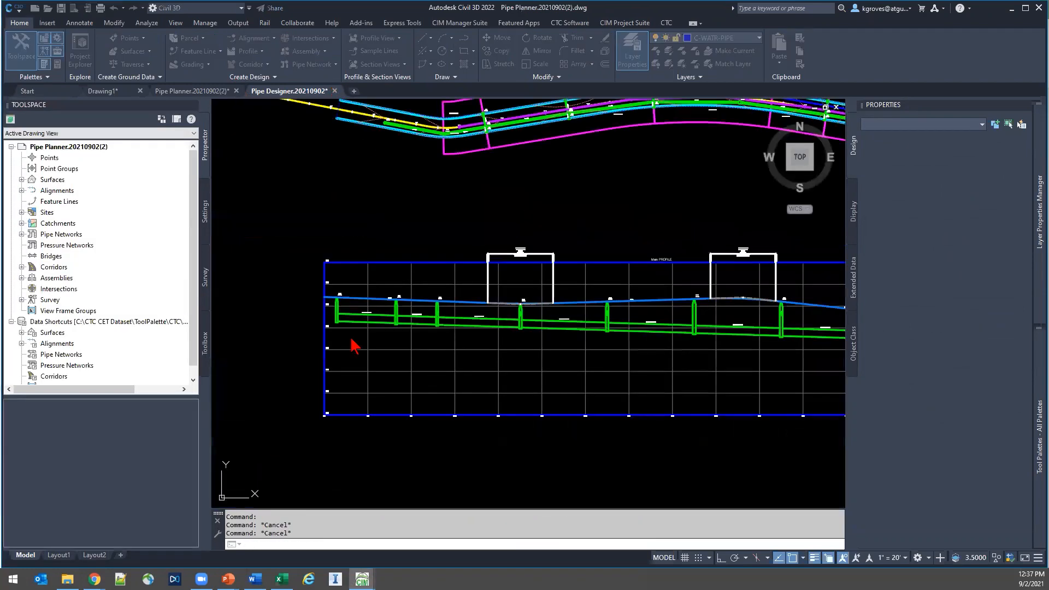
Select the first two 42" RCP pipes in the profile view, inspect where they meet at MH-4, and clear the selection.
left_click(365, 313)
scroll(361, 313, "up", 4)
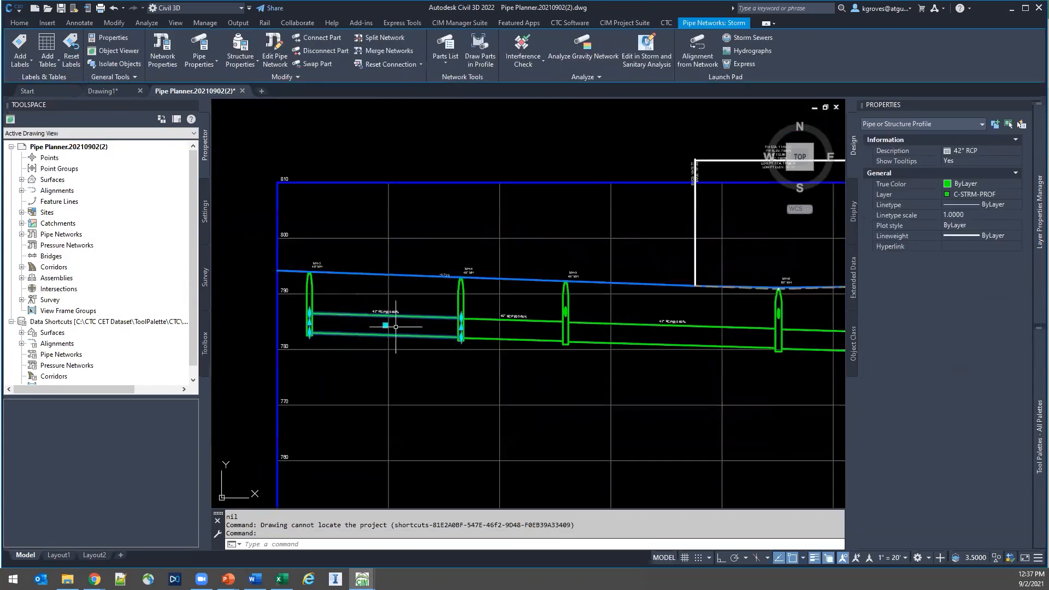
scroll(396, 327, "up", 4)
left_click(558, 303)
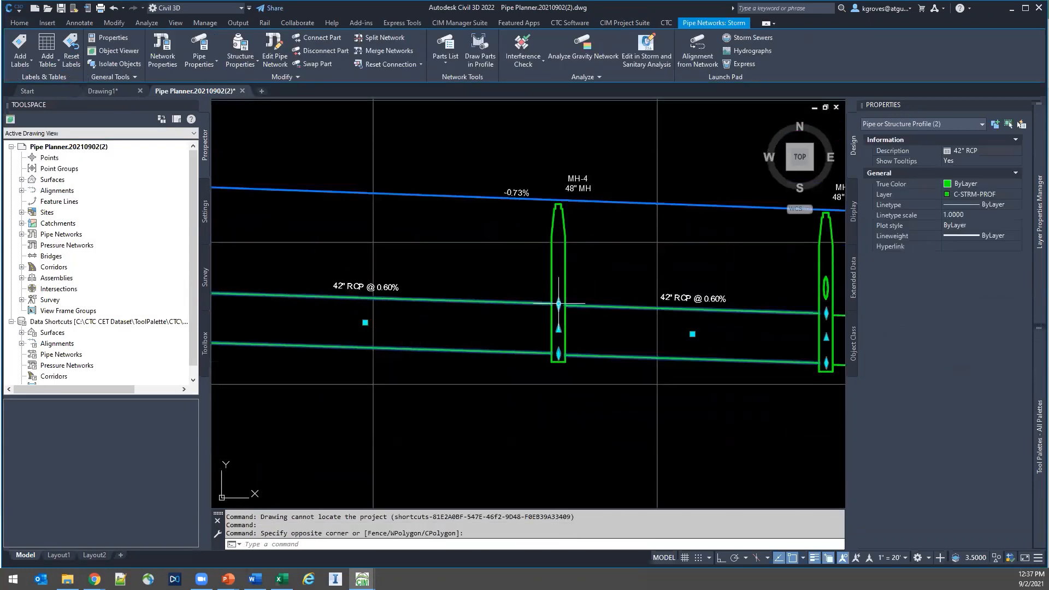
scroll(558, 303, "up", 5)
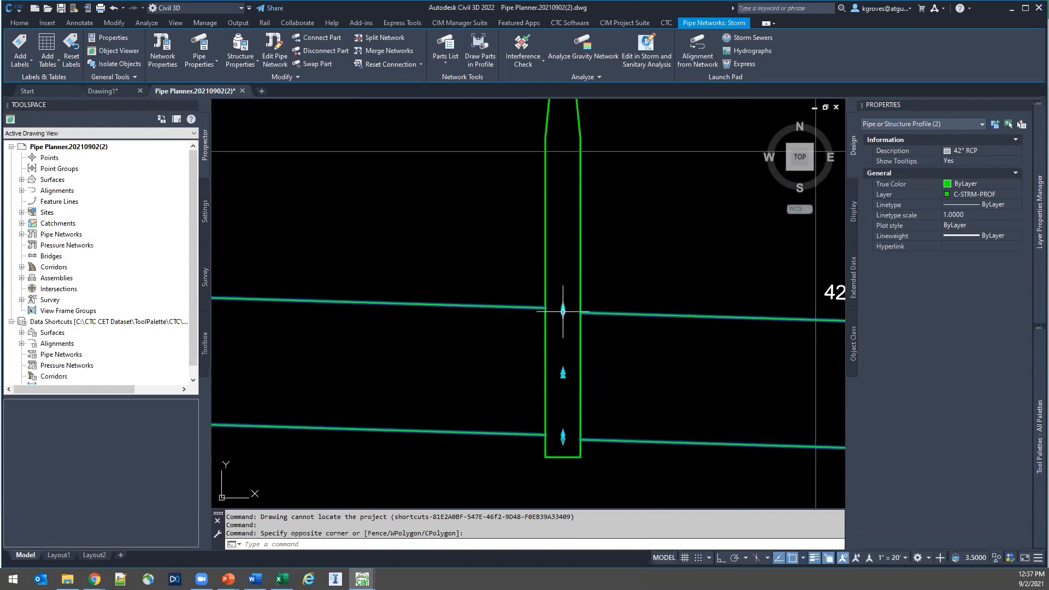
scroll(631, 334, "down", 3)
scroll(632, 336, "down", 6)
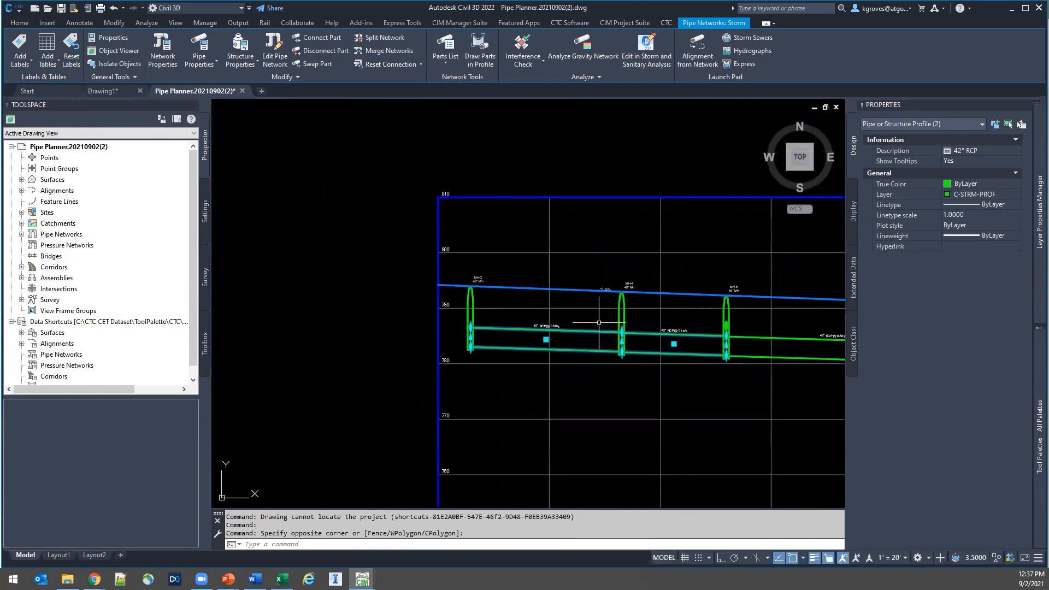
middle_click_drag(599, 322, 503, 280)
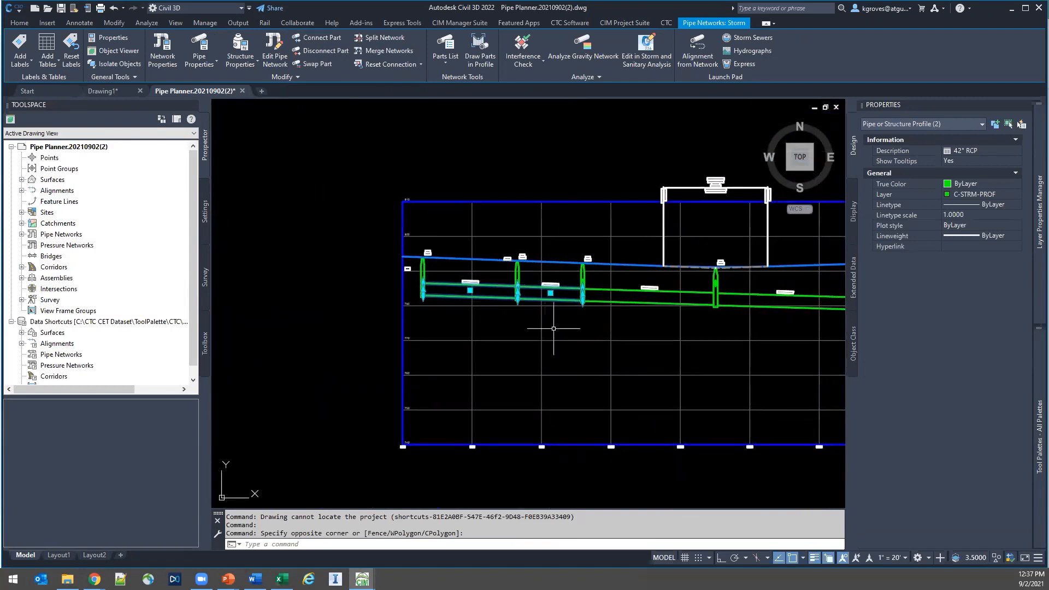
key("Escape")
Open the Storm network for editing from the first profile pipe and display its tabular structure and pipe data.
scroll(475, 335, "down", 6)
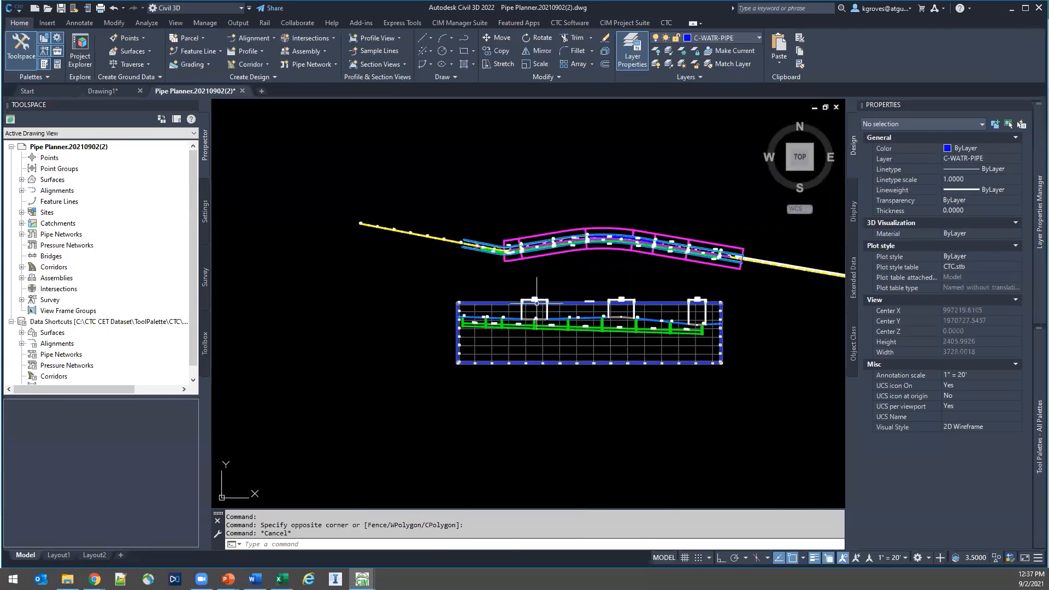
scroll(479, 313, "up", 6)
left_click(480, 324)
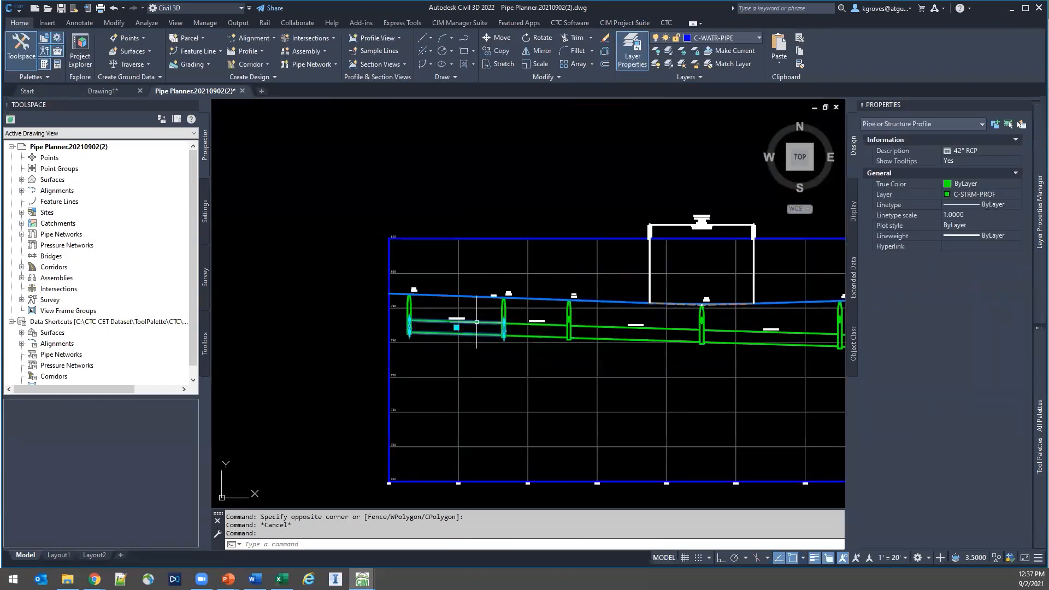
left_click(275, 52)
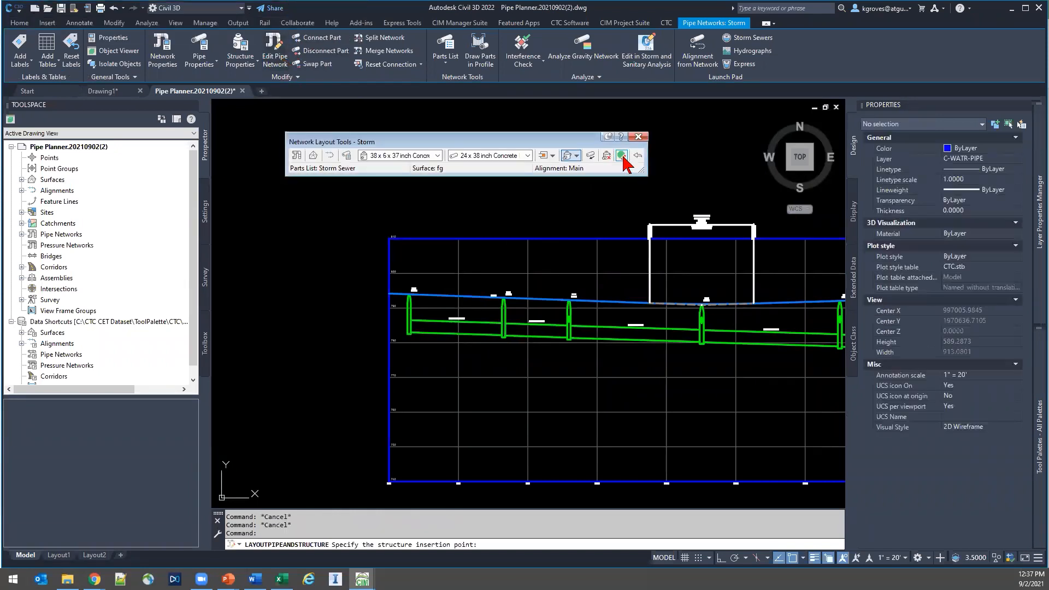
left_click(622, 156)
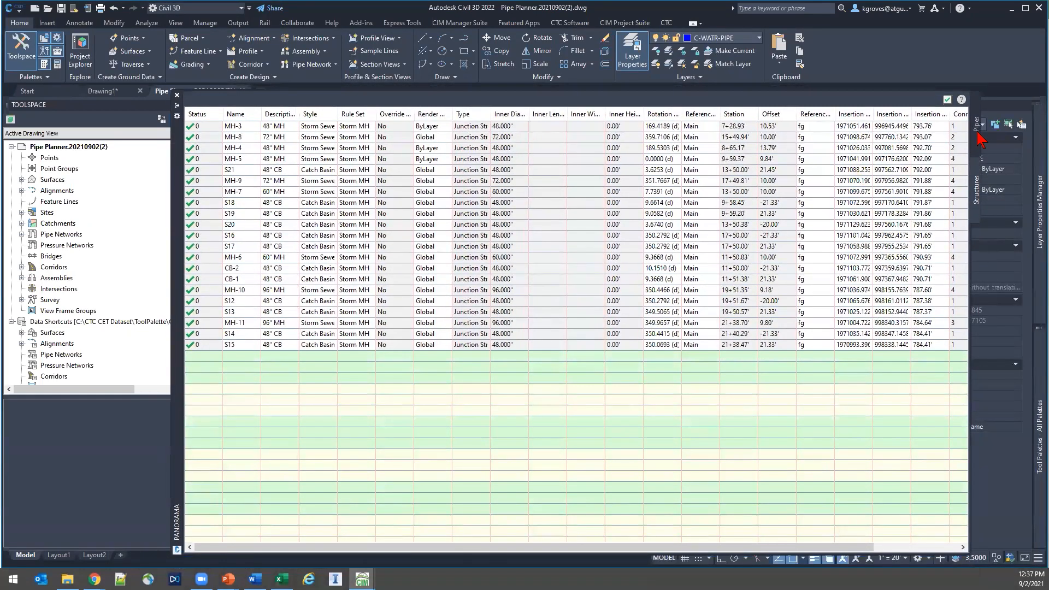
Review the Storm network's pipe table across its full width and check the list of columns available for it.
left_click(977, 131)
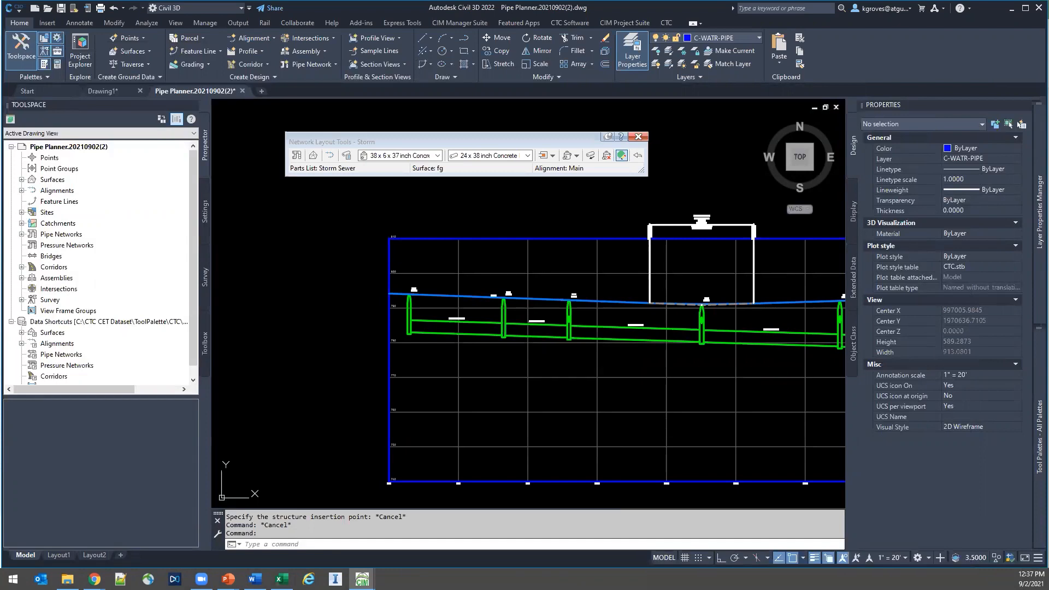
left_click(621, 155)
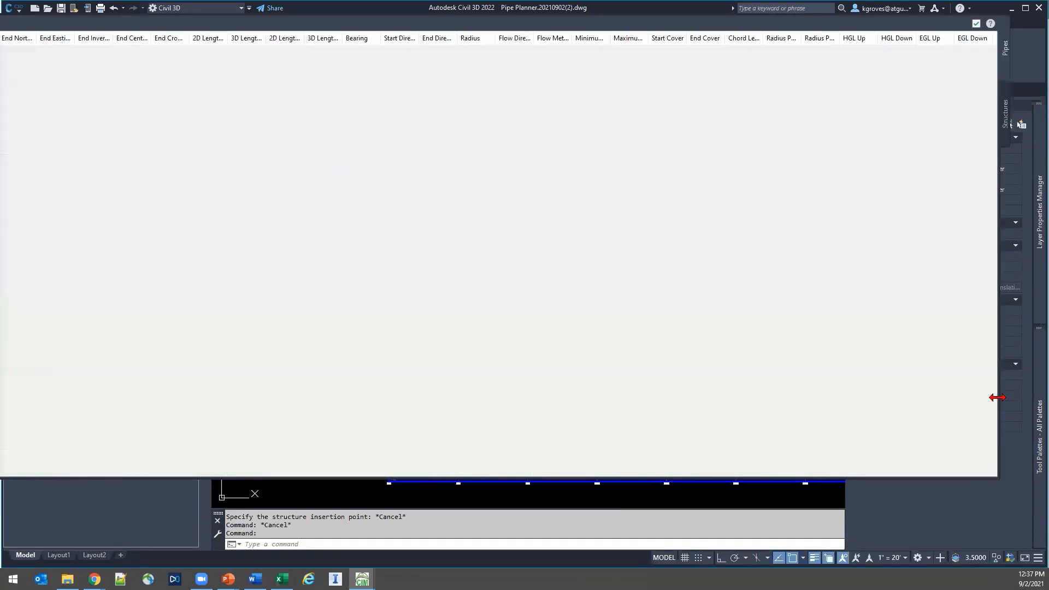
right_click(749, 43)
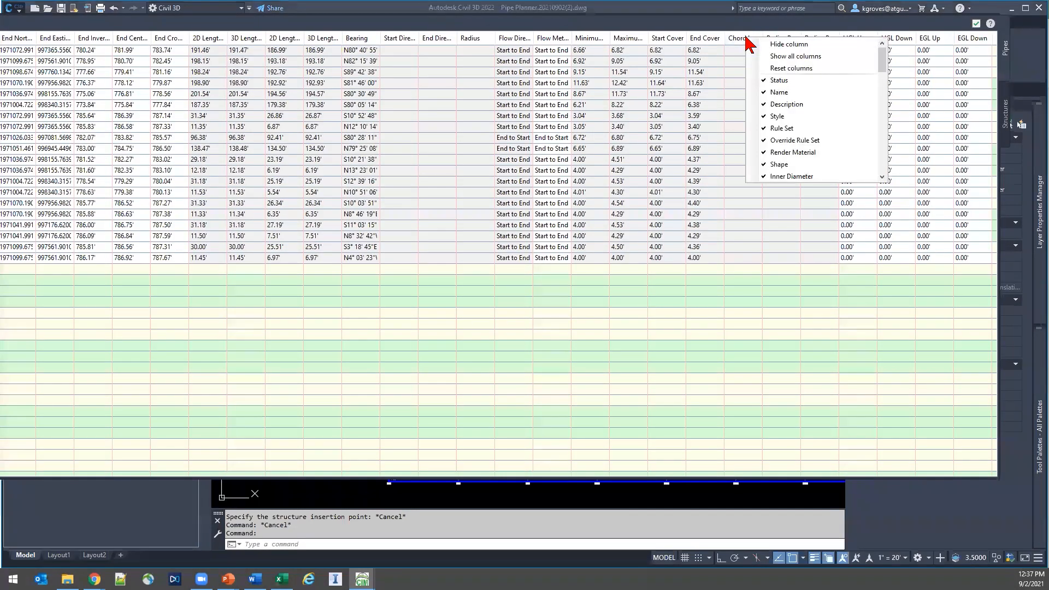
left_click_drag(882, 59, 884, 164)
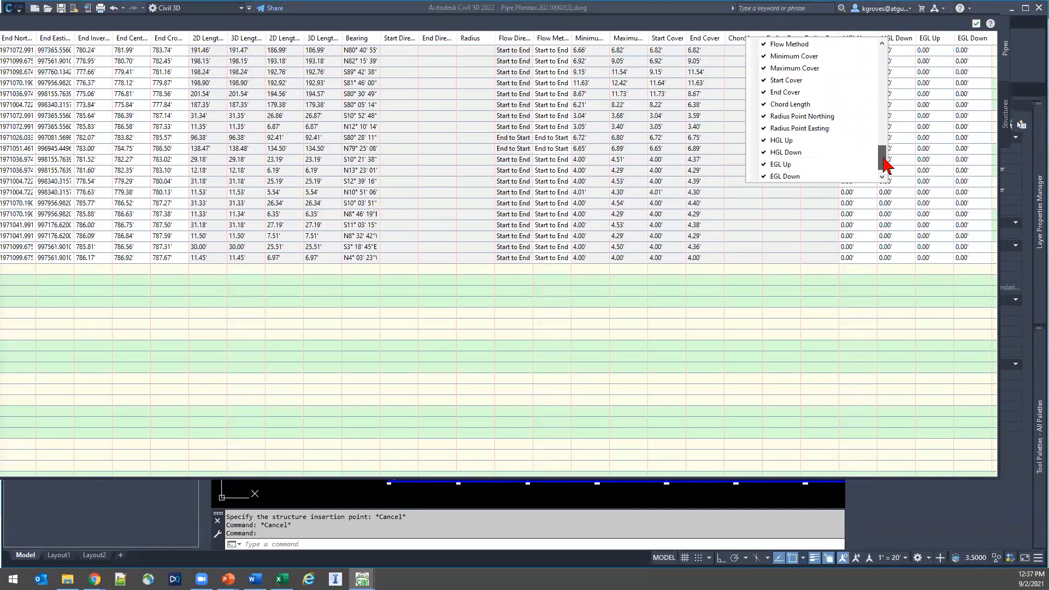
left_click(650, 335)
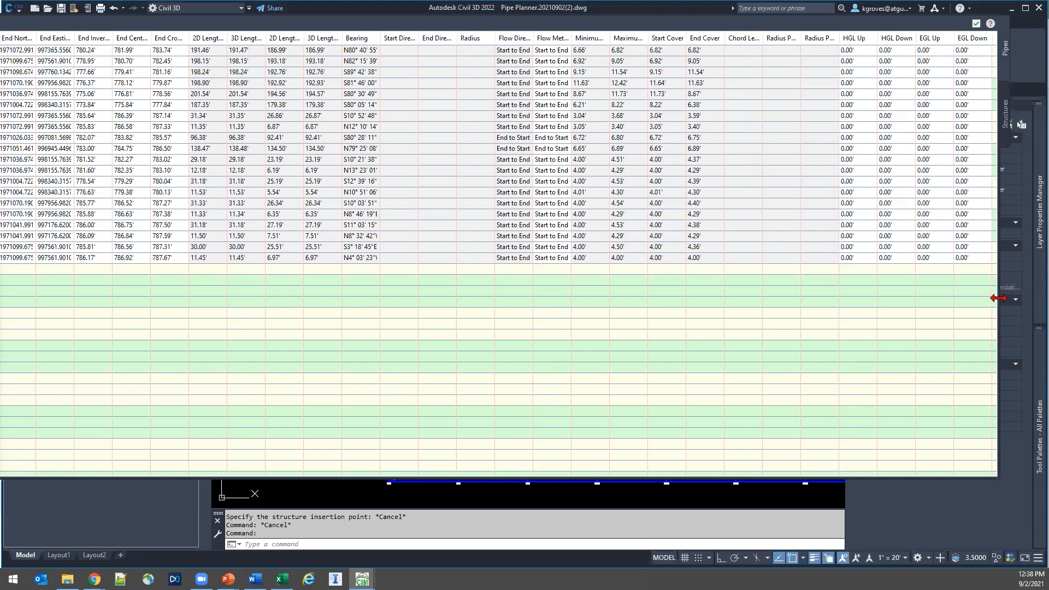
Narrow the table window, review the Storm structures list, and close both the table and the network layout tools.
left_click_drag(999, 124, 782, 125)
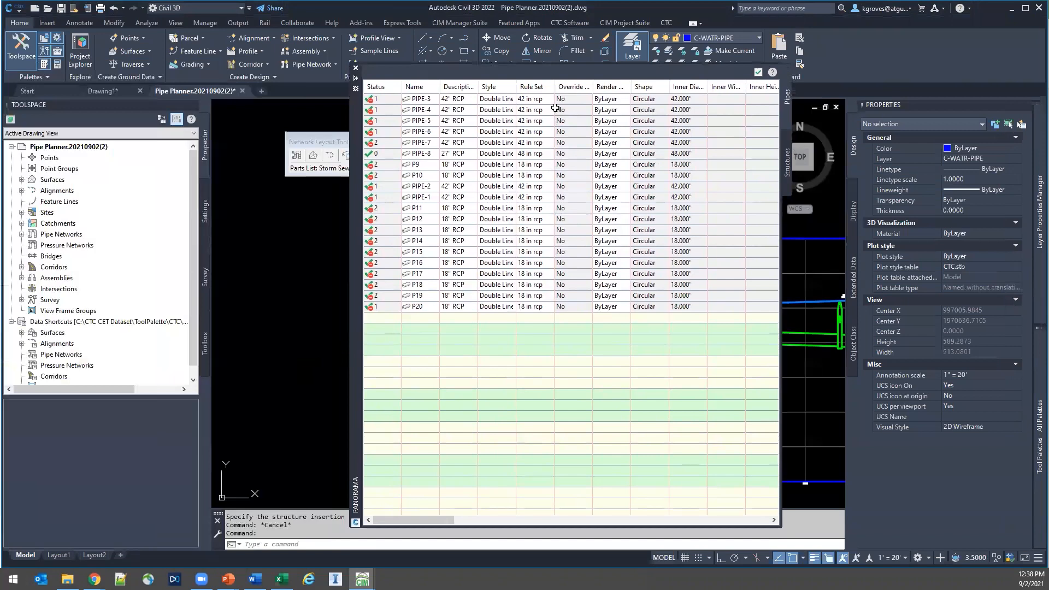
left_click(788, 160)
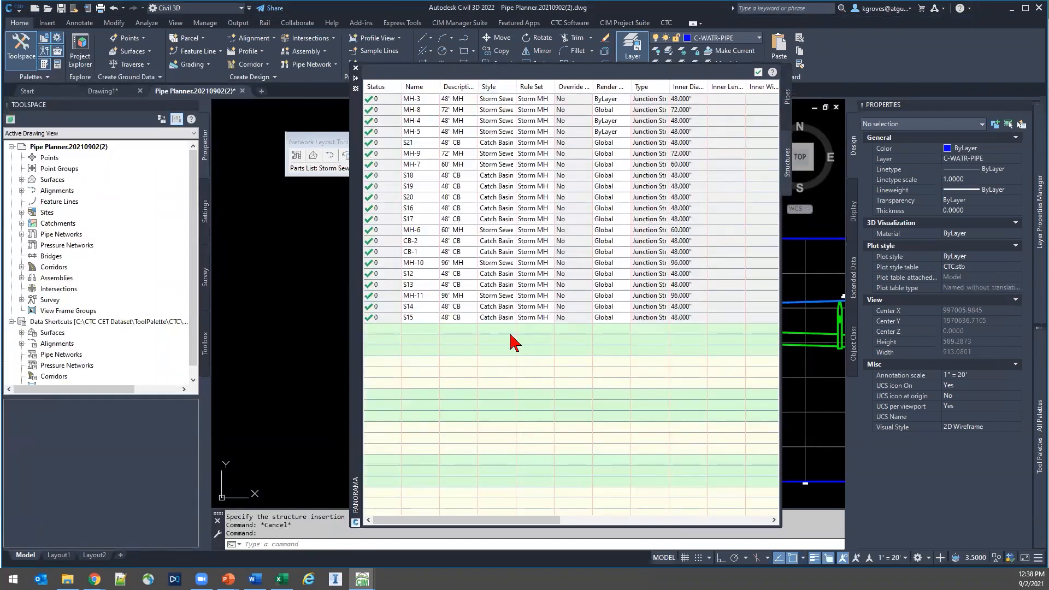
left_click(355, 67)
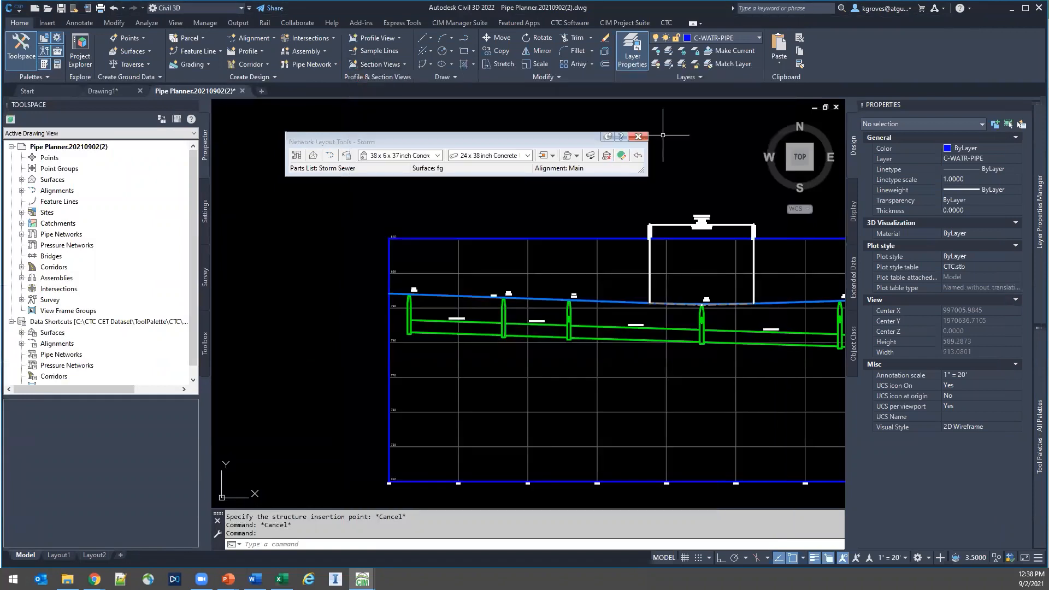
left_click(638, 136)
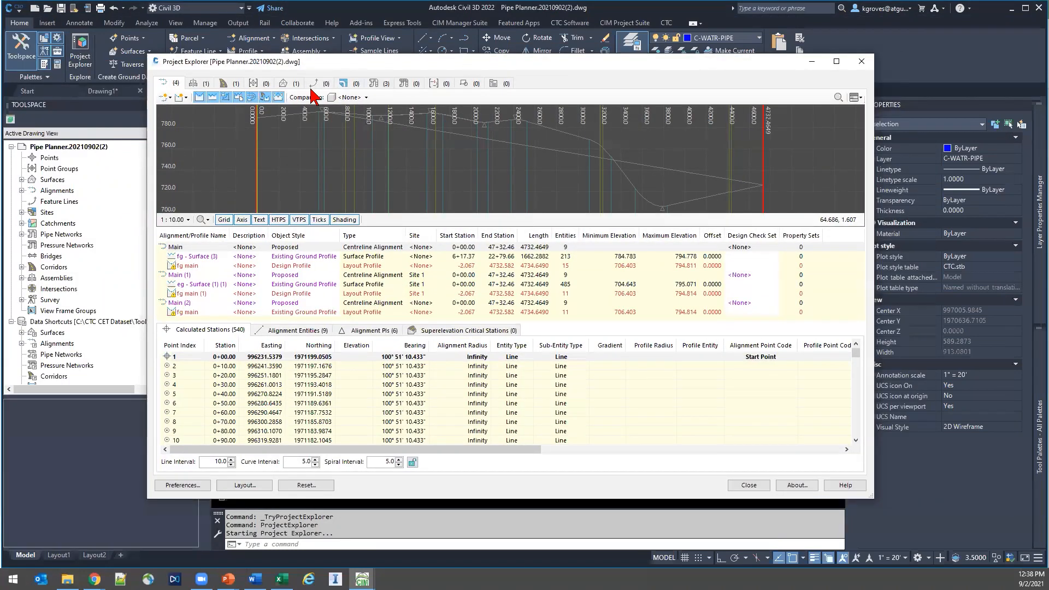
Show the pipe networks in Project Explorer, inspect the description of structure 26 in the Sanitary network, and cancel the edit.
left_click(373, 85)
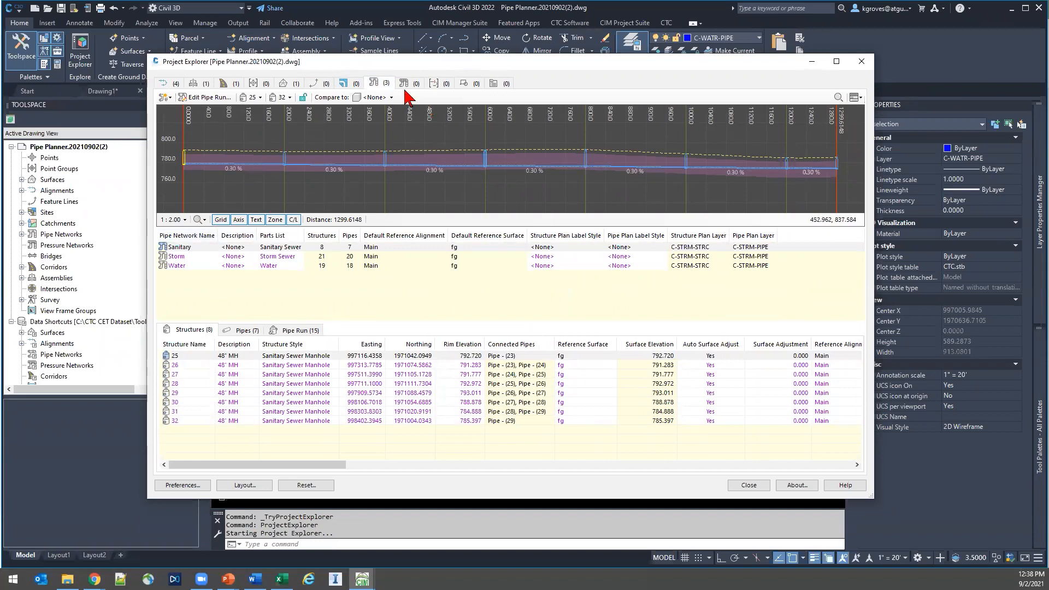
left_click(463, 155)
left_click(189, 250)
double_click(229, 365)
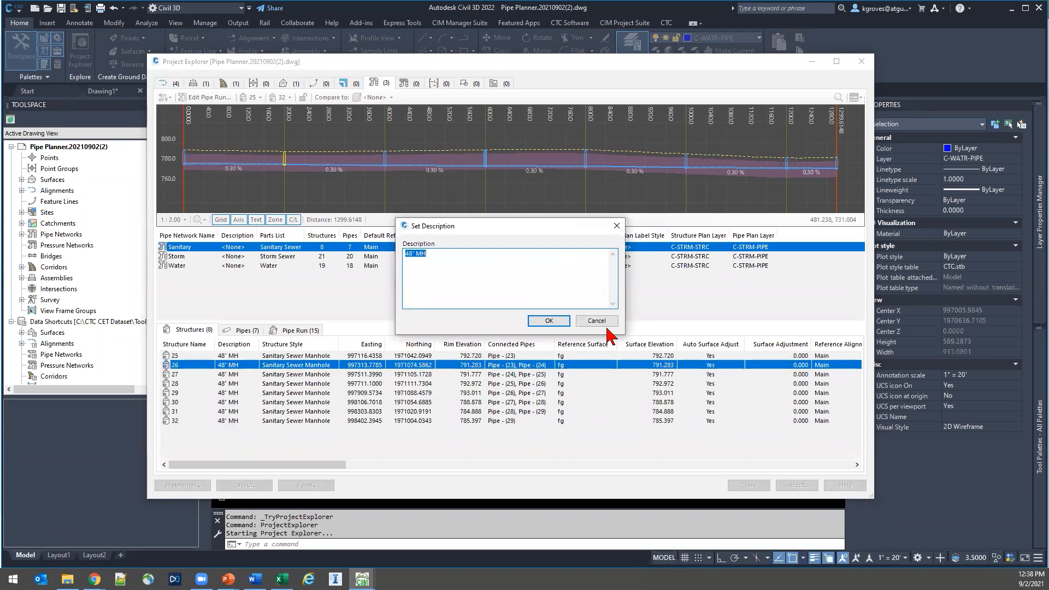
left_click(600, 322)
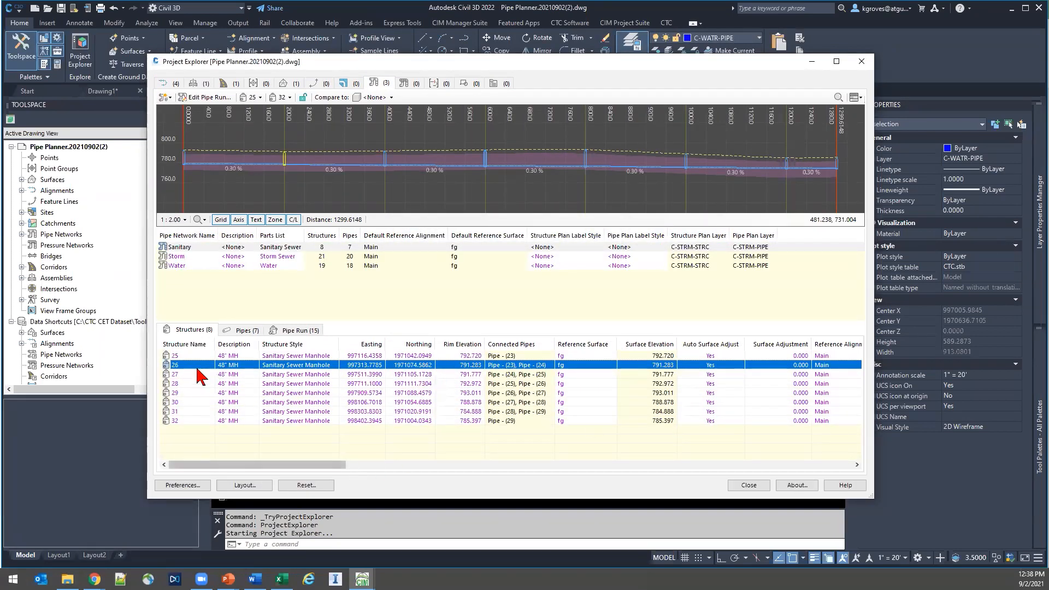
Review the Sanitary network's individual pipes and its pipe run data in Project Explorer.
left_click(245, 331)
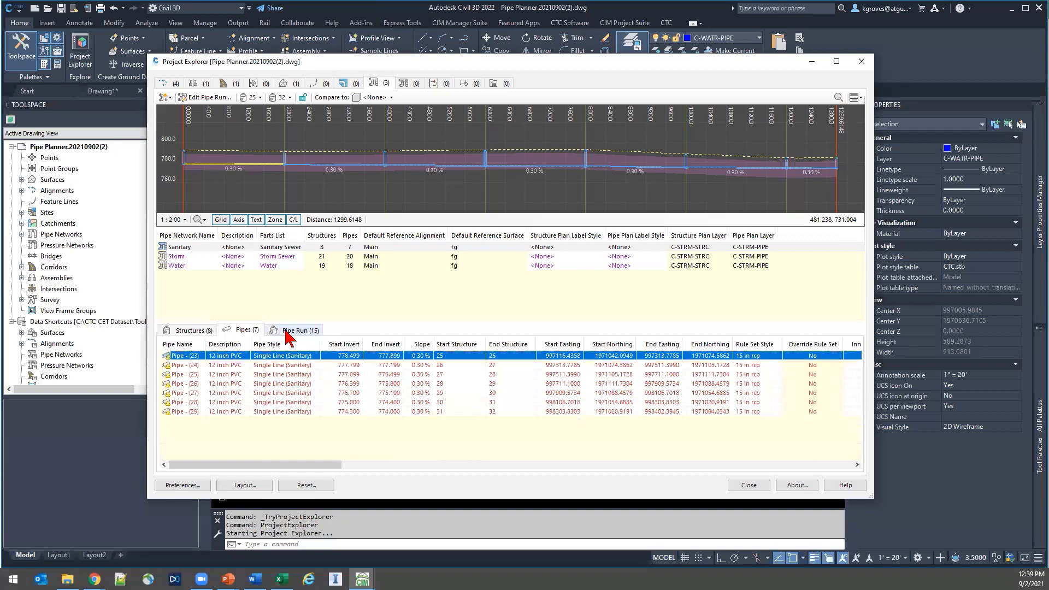
left_click(286, 332)
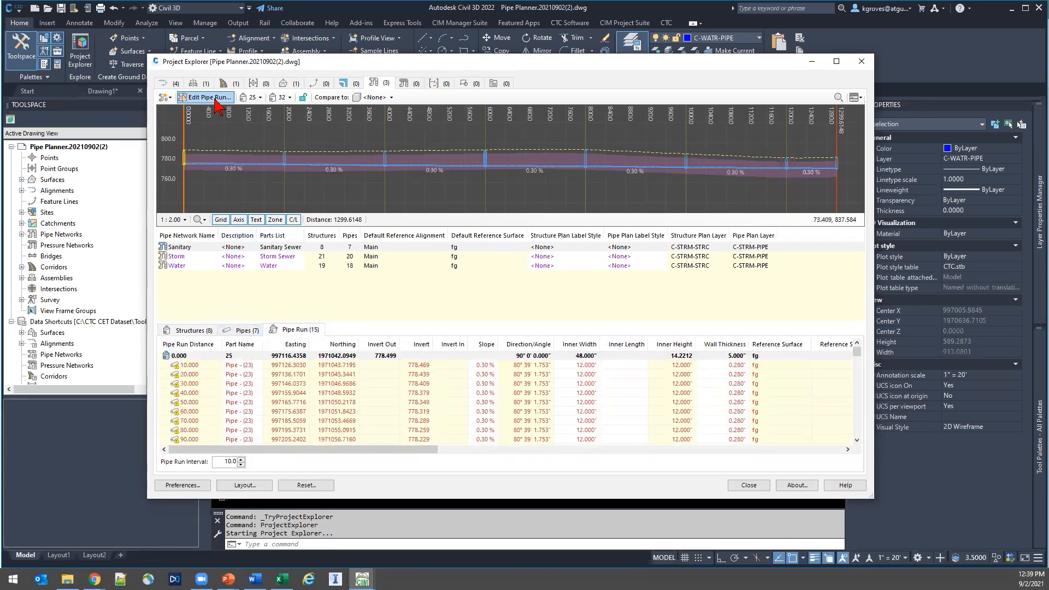
key("ctrl")
key("ctrl")
key("ctrl")
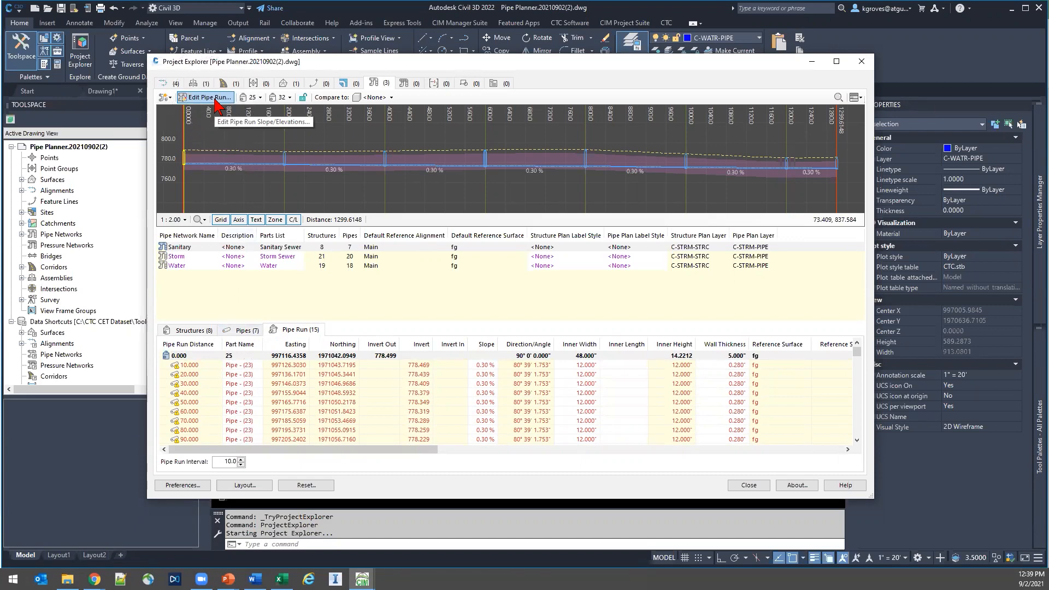
Try out crown-based elevations with the end elevation held in the Sanitary pipe run's slope and elevation settings, and cancel them.
left_click(213, 98)
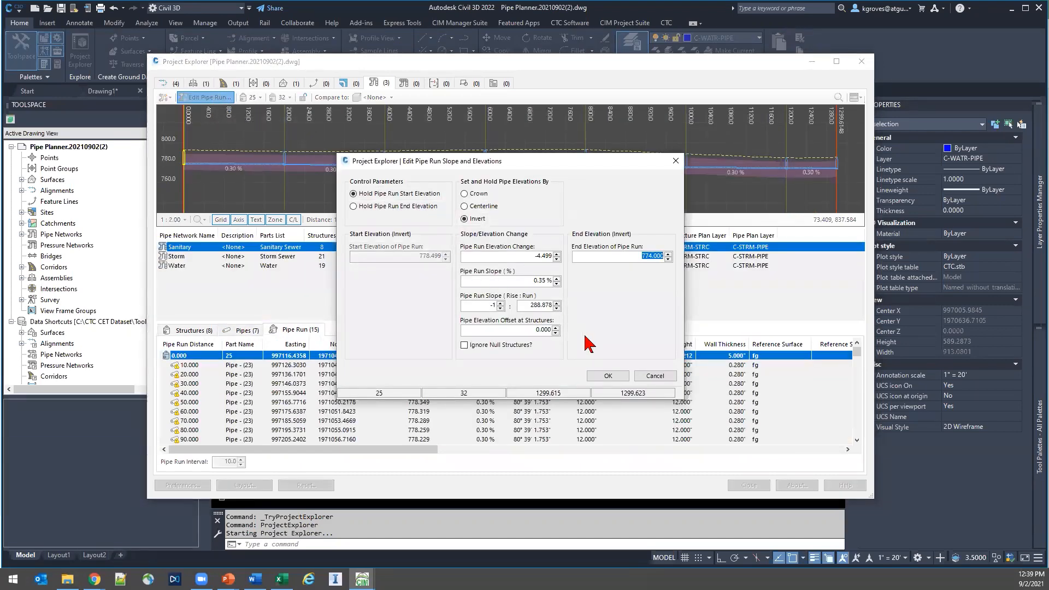
left_click(483, 194)
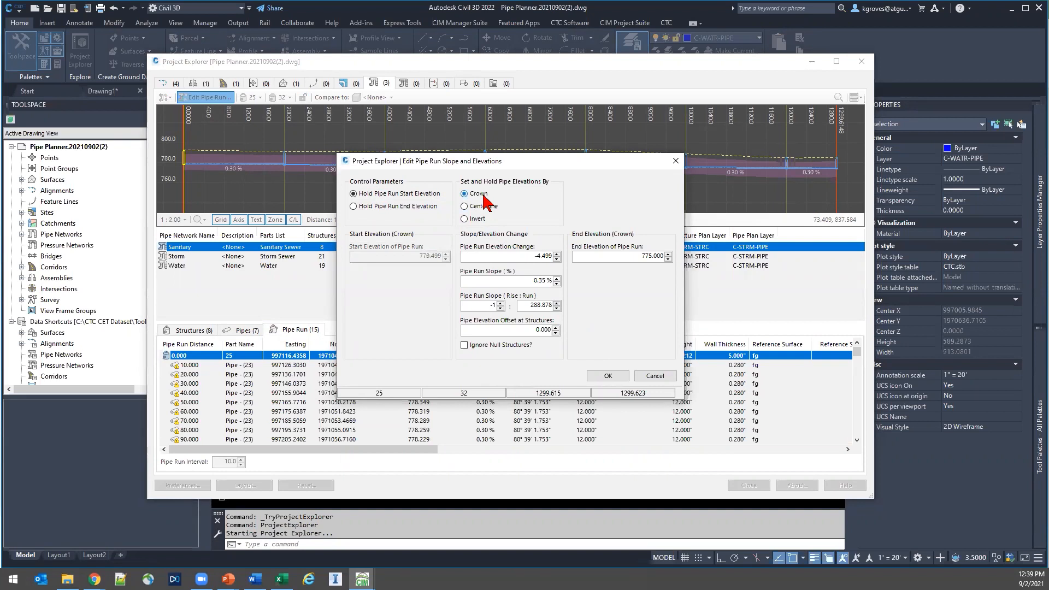
left_click(409, 206)
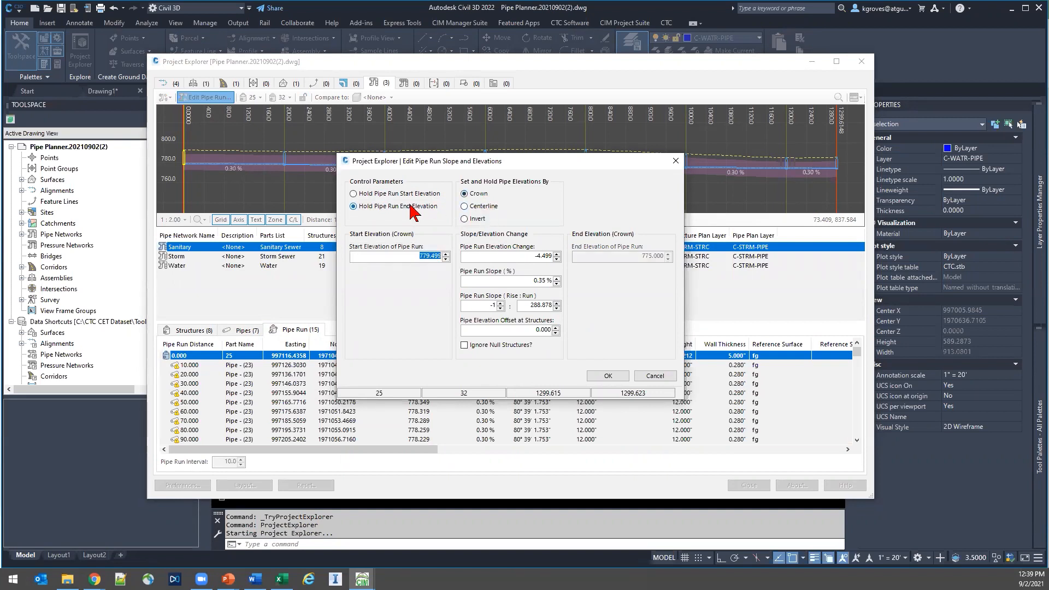
left_click(513, 256)
left_click(650, 377)
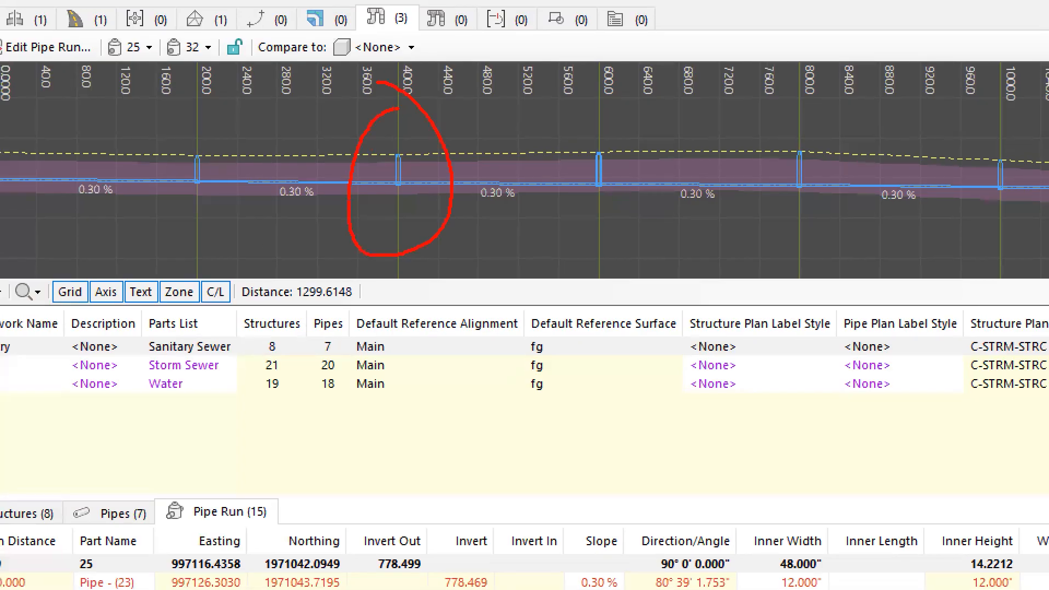
left_click_drag(114, 164, 247, 188)
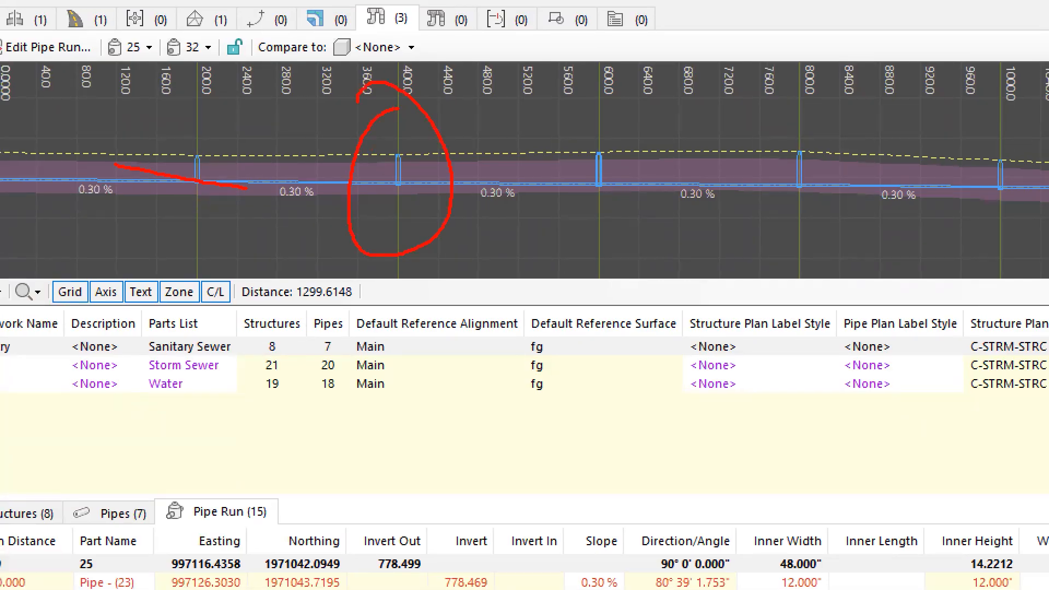
left_click_drag(649, 268, 601, 317)
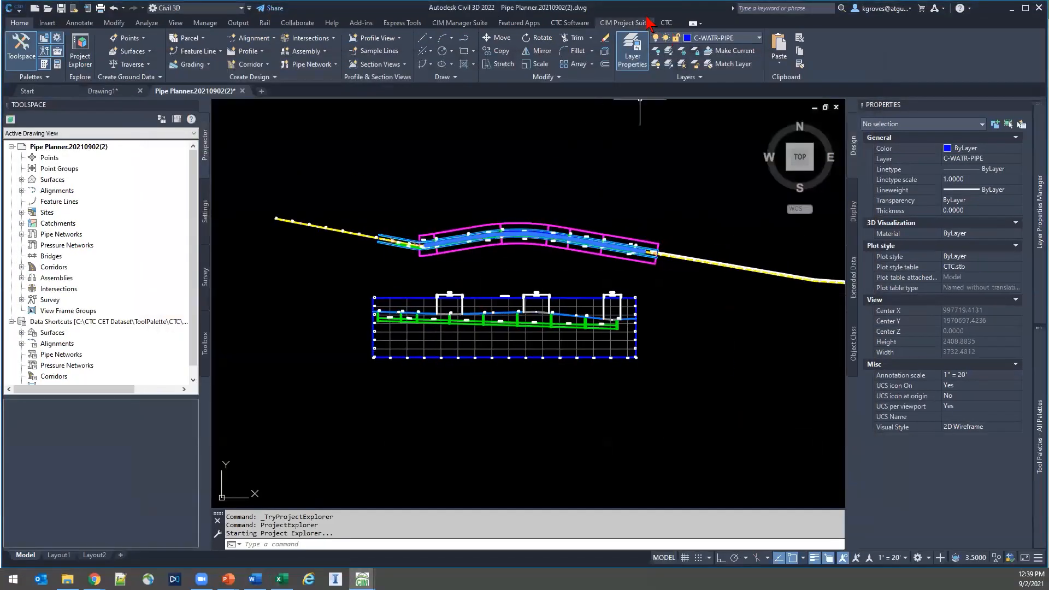
Load the storm pipe run from MH-3 to MH-11 into Pipe Designer by picking its first and last structures in the Main profile view.
left_click(624, 22)
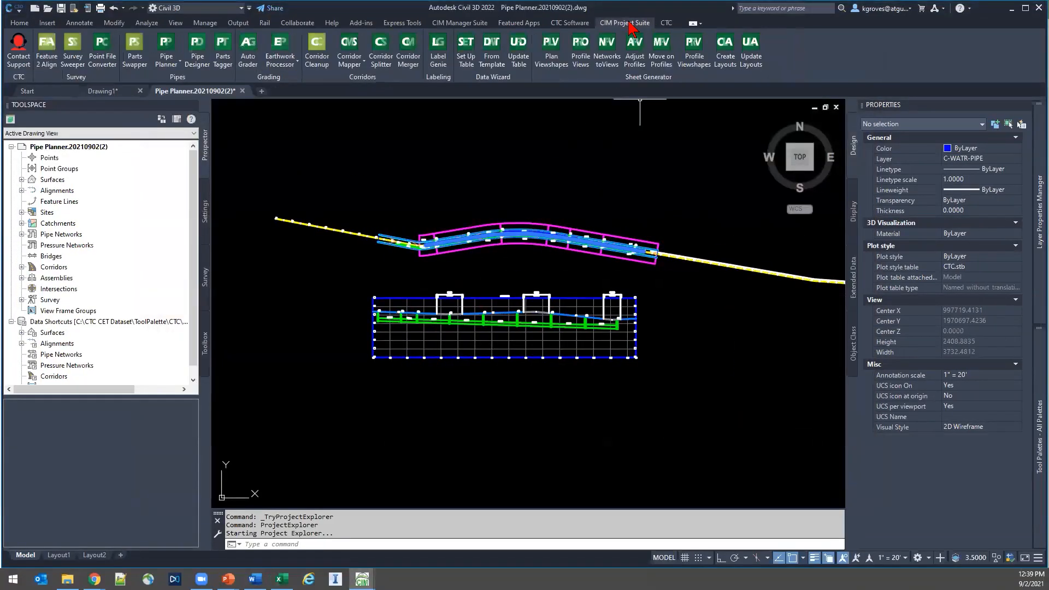
left_click(204, 63)
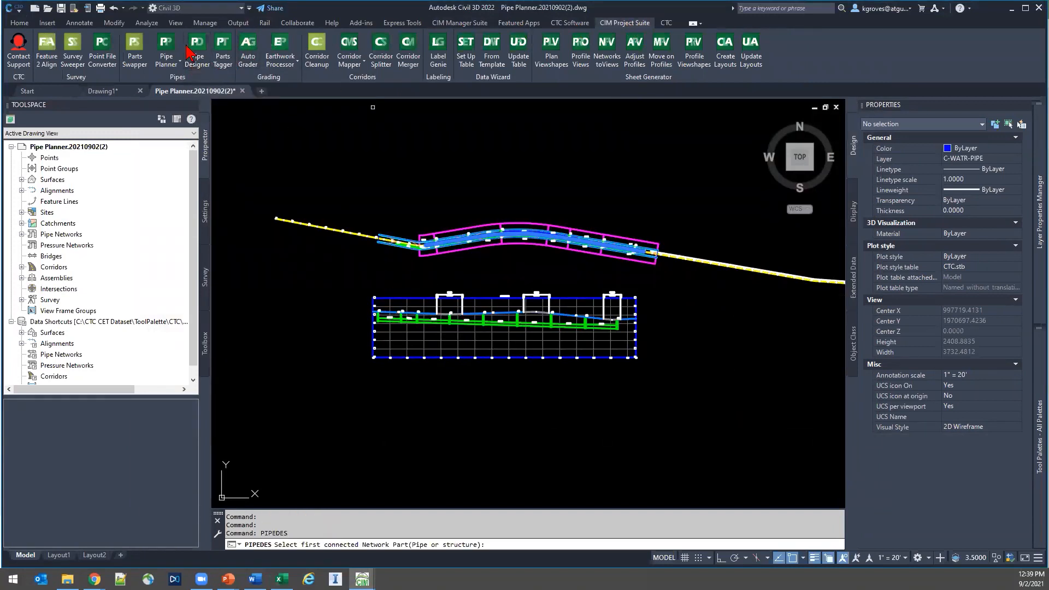
scroll(393, 296, "up", 4)
left_click(357, 343)
left_click(422, 384)
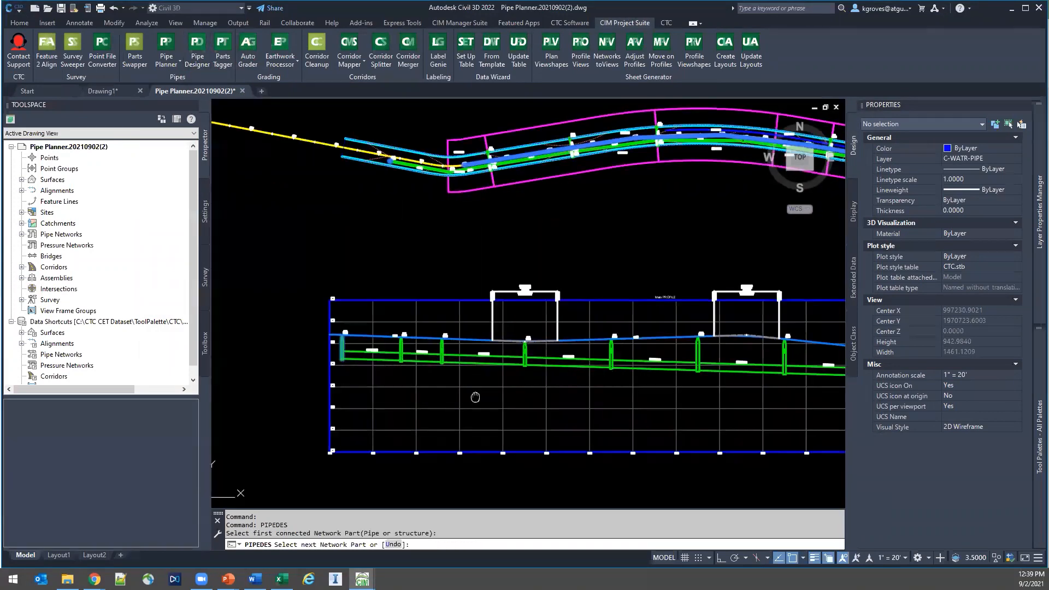
left_click(763, 358)
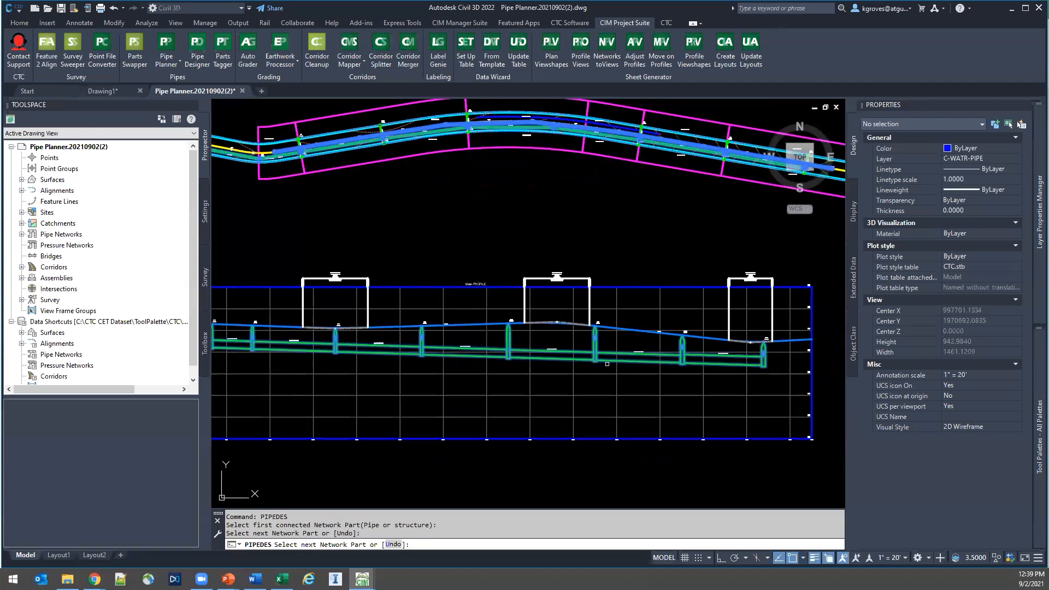
scroll(611, 364, "down", 2)
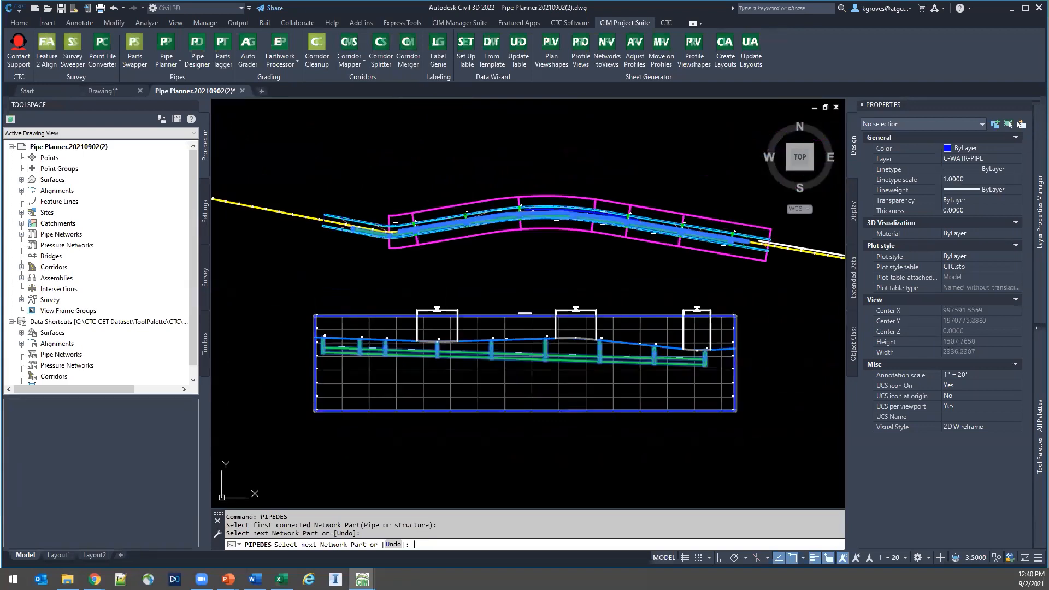
key("Return")
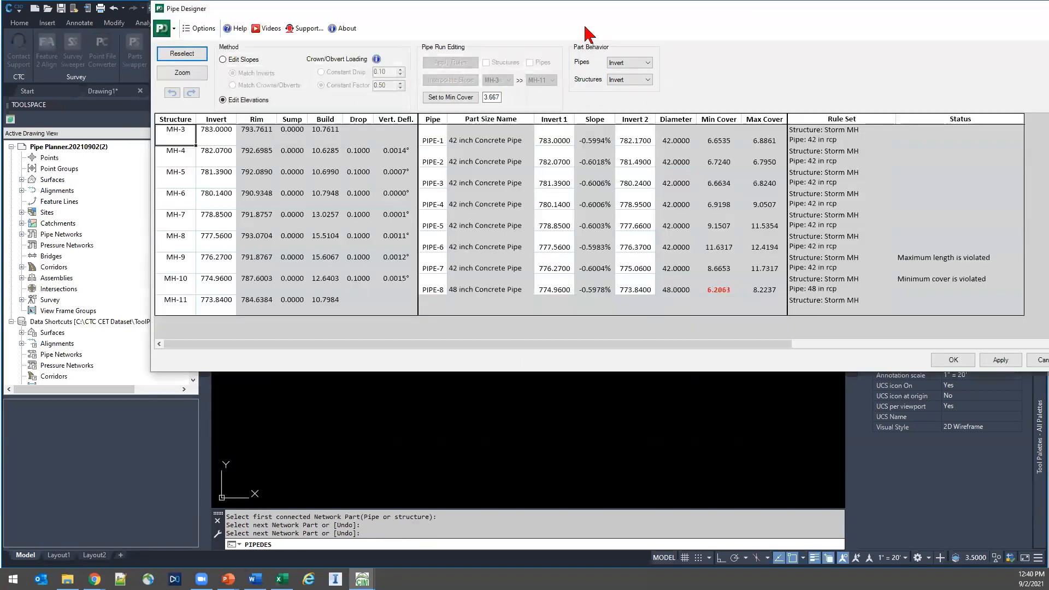
left_click_drag(579, 9, 512, 56)
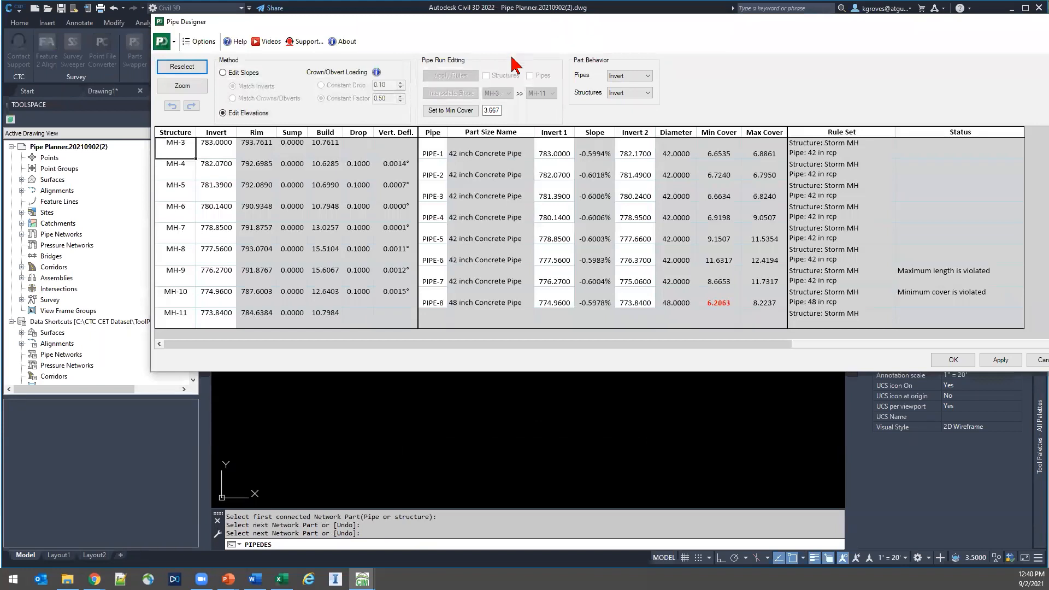
Examine the storm run's pipe and structure data in Pipe Designer, including PIPE-1 and the invert of MH-5.
key("ctrl")
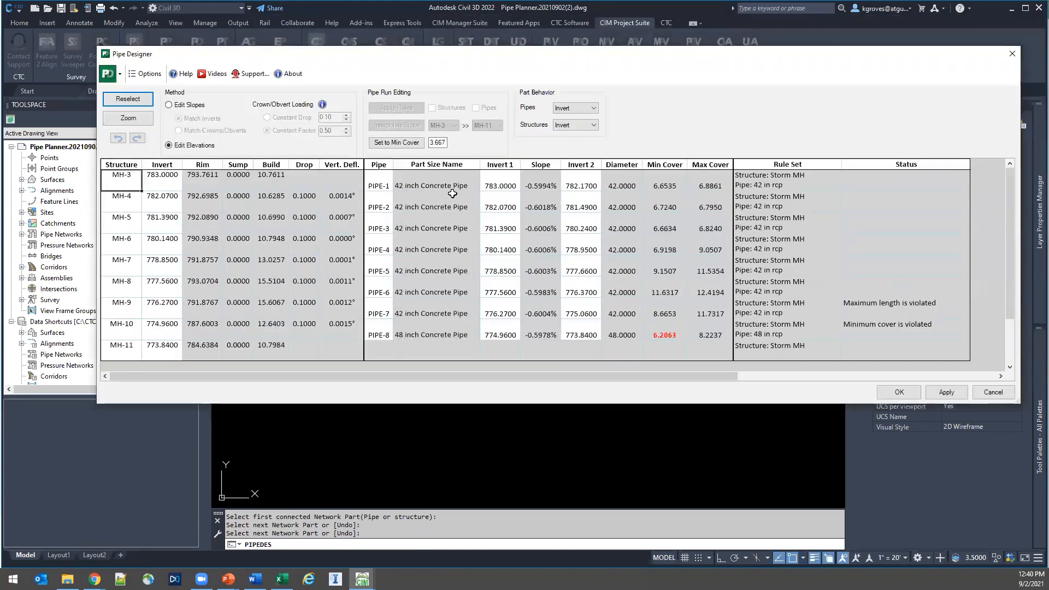
key("ctrl")
left_click(372, 184)
key("ctrl")
key("ctrl")
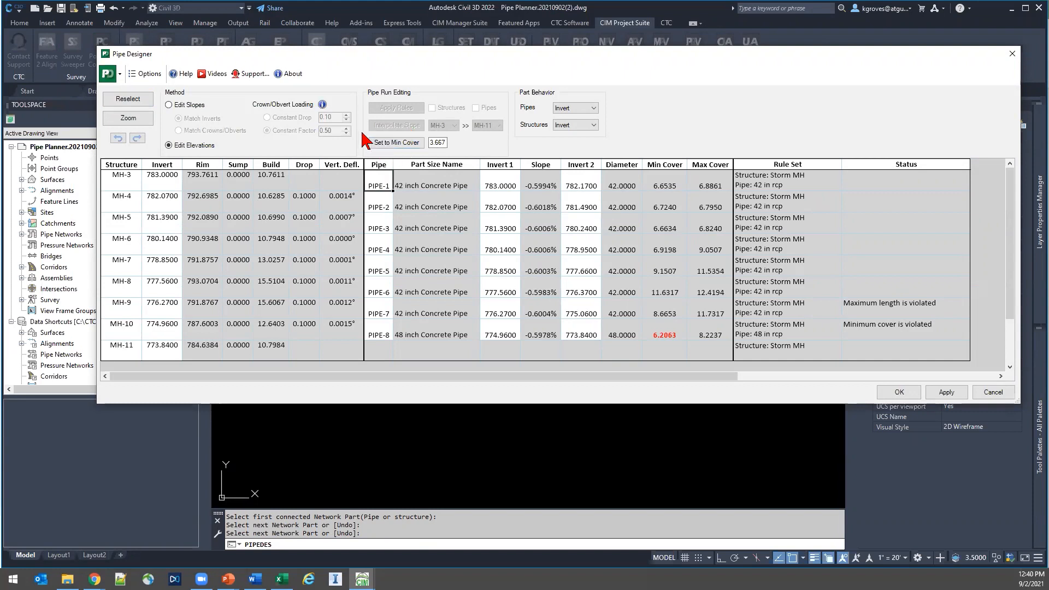
left_click(176, 224)
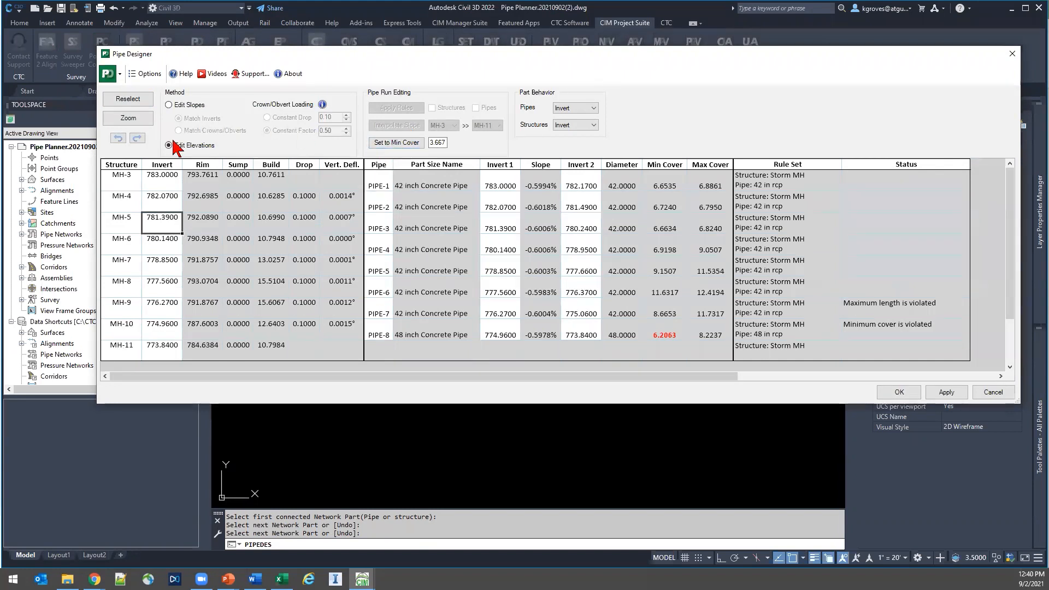
Switch Pipe Designer to editing slopes and interpolate one slope along the run from MH-3 to MH-11.
left_click(182, 105)
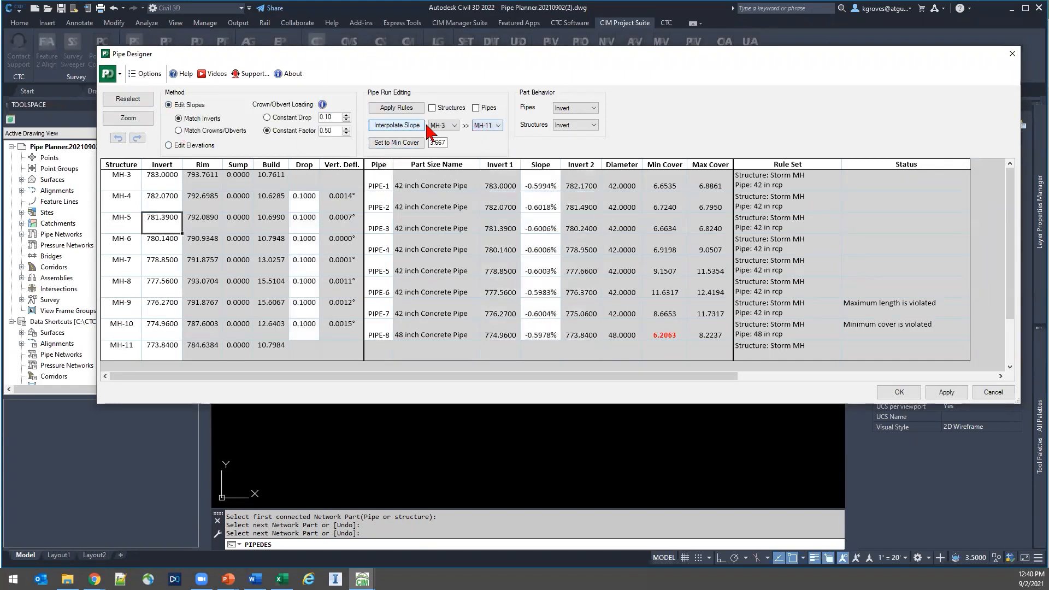
left_click(453, 126)
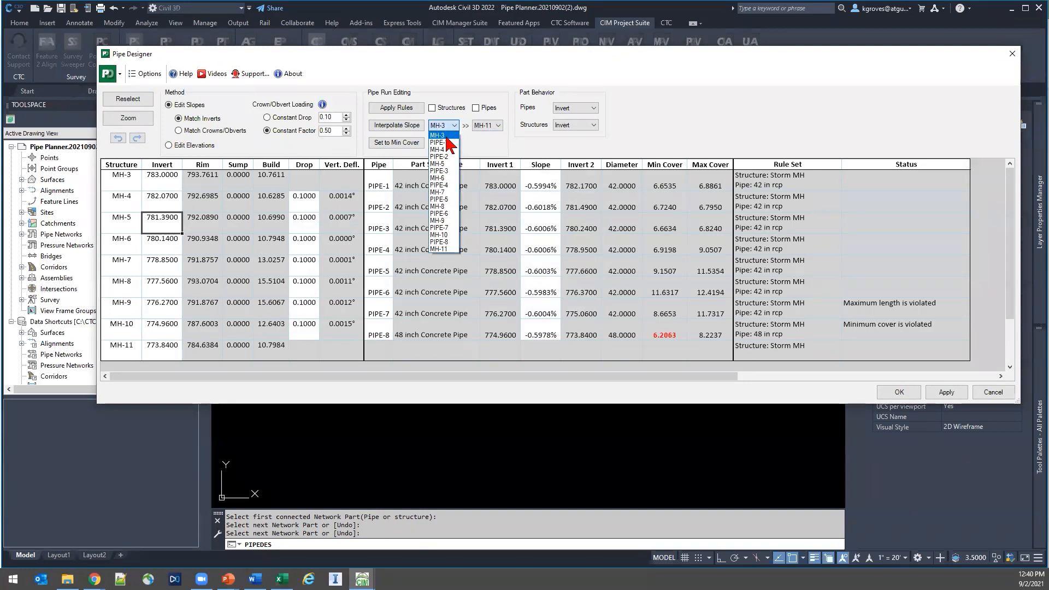
left_click(489, 127)
left_click(490, 130)
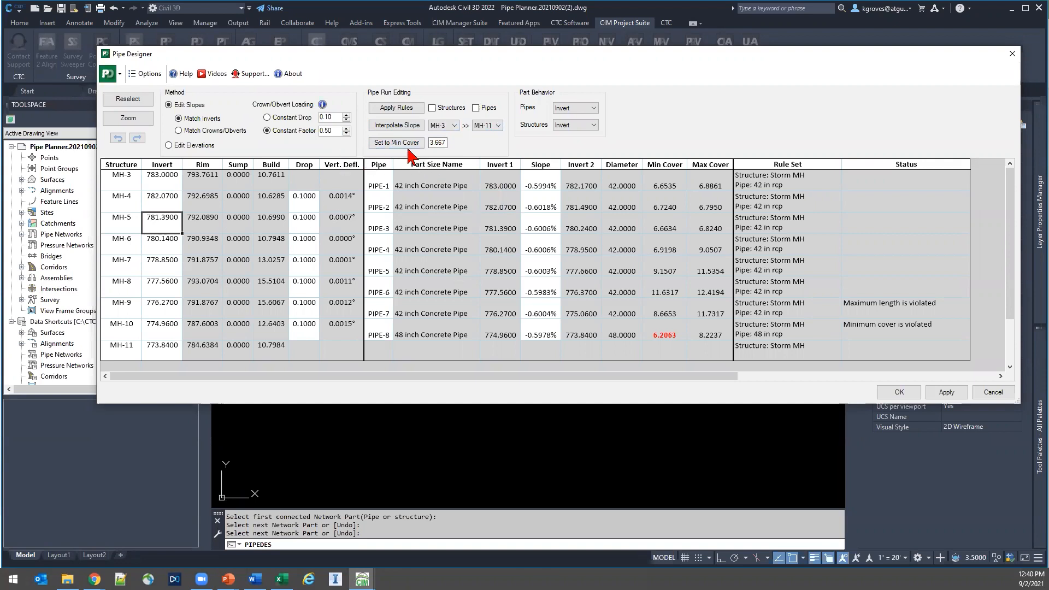
left_click(419, 126)
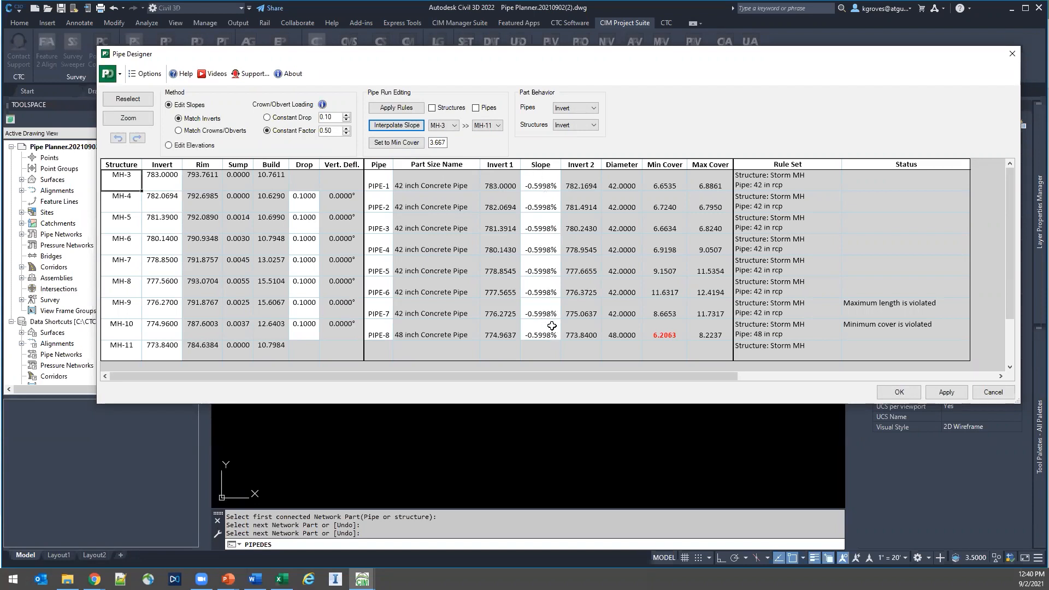
Set the structure behavior to Sump, keep slope editing with matched inverts, and apply the regraded storm run to the drawing.
left_click(186, 120)
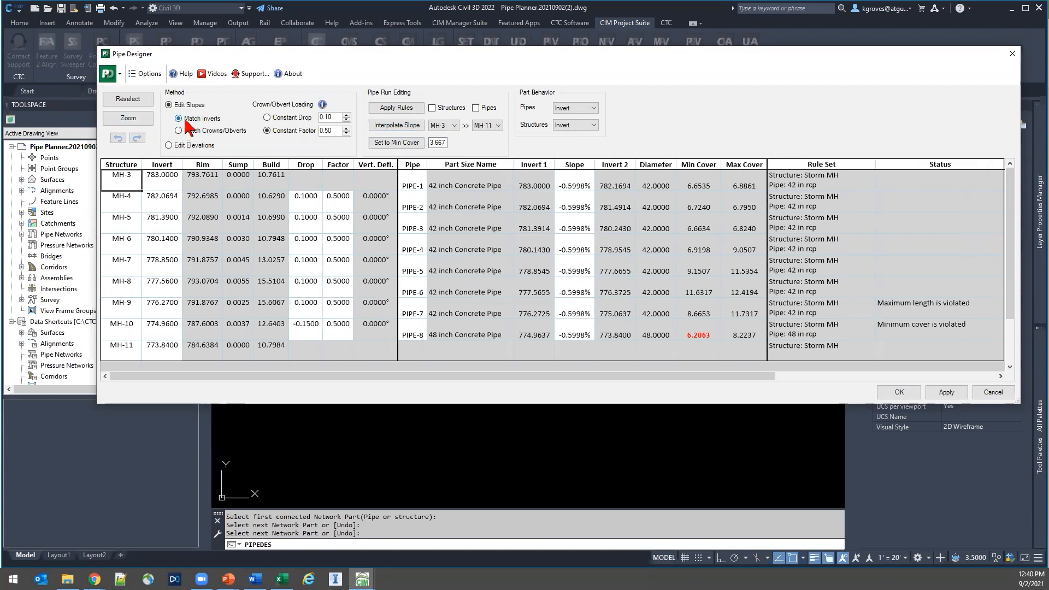
left_click_drag(305, 196, 322, 314)
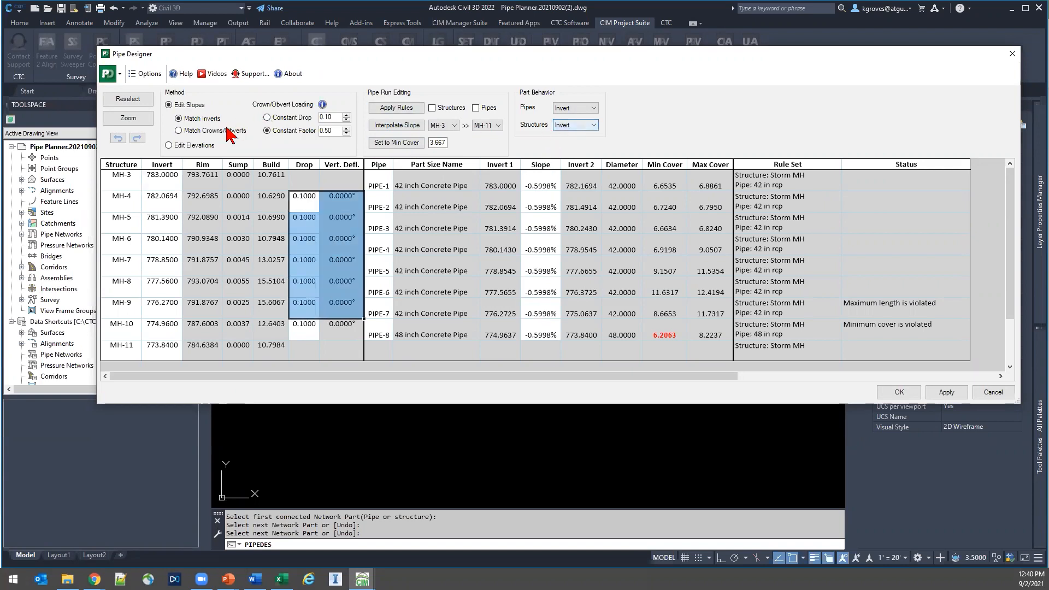
left_click(169, 145)
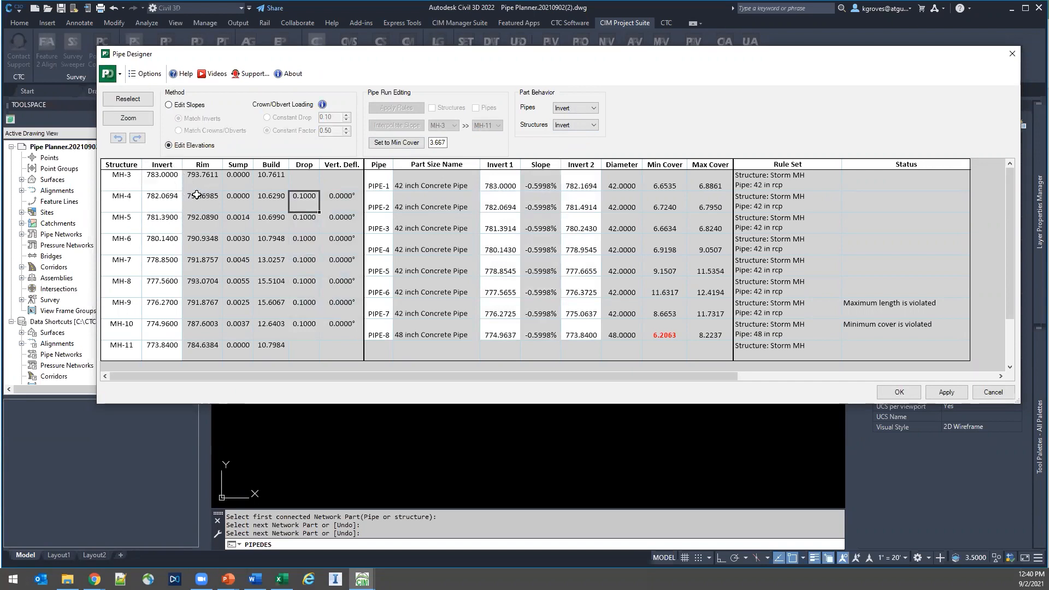
left_click(568, 126)
left_click(565, 143)
left_click(181, 106)
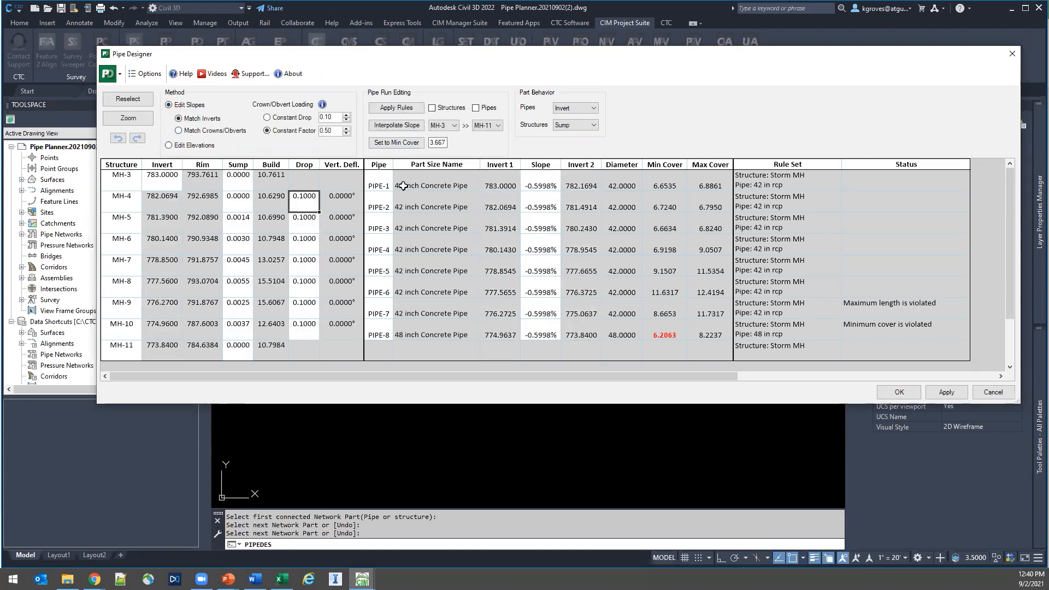
left_click(899, 392)
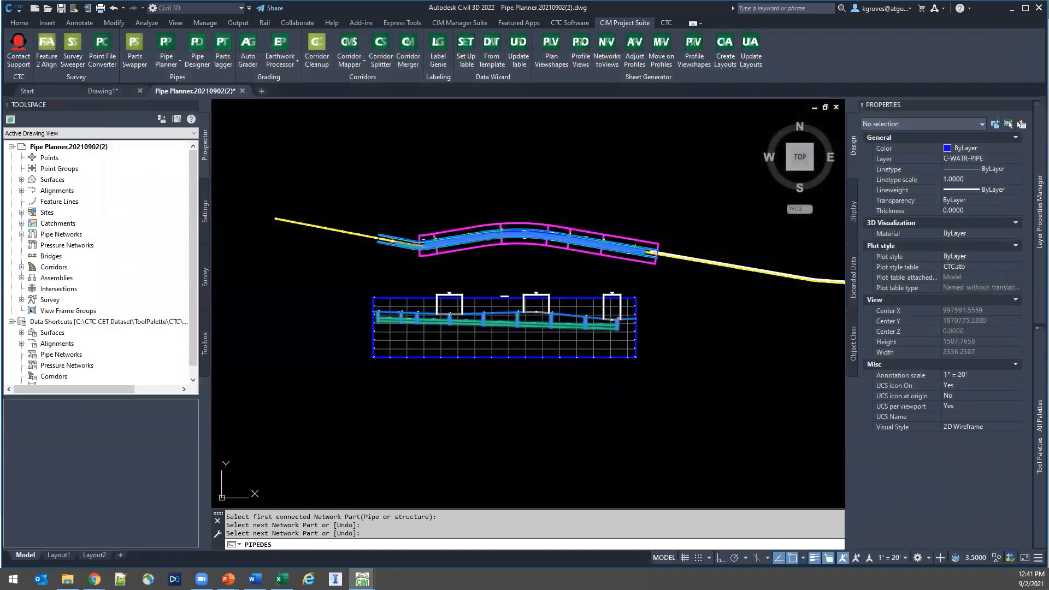
key("Escape")
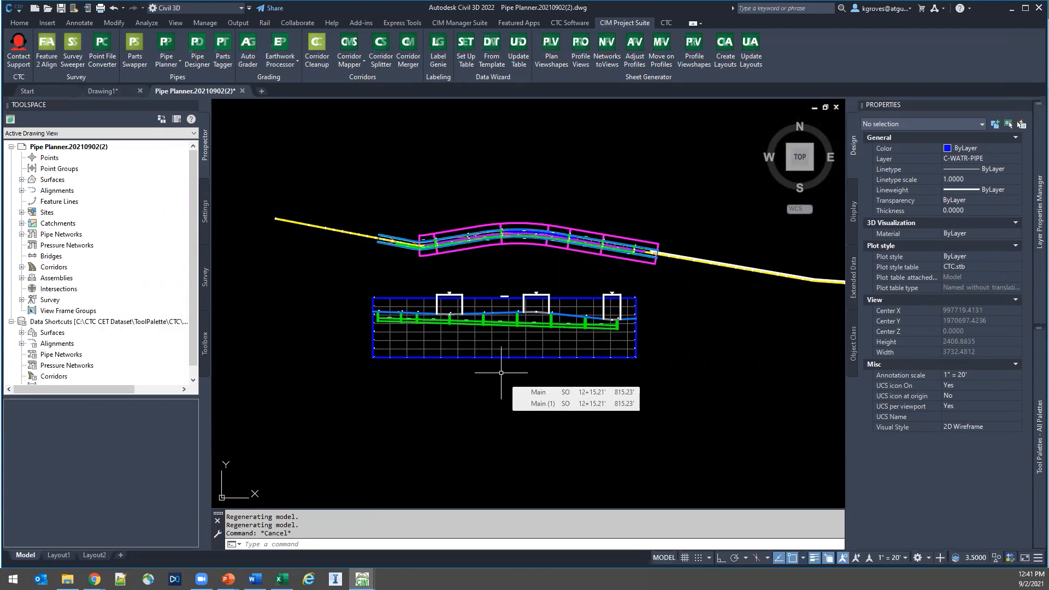
Switch to the PowerPoint slide show and advance from the Demo slide through the first two points of the Conclusion slide.
left_click(228, 579)
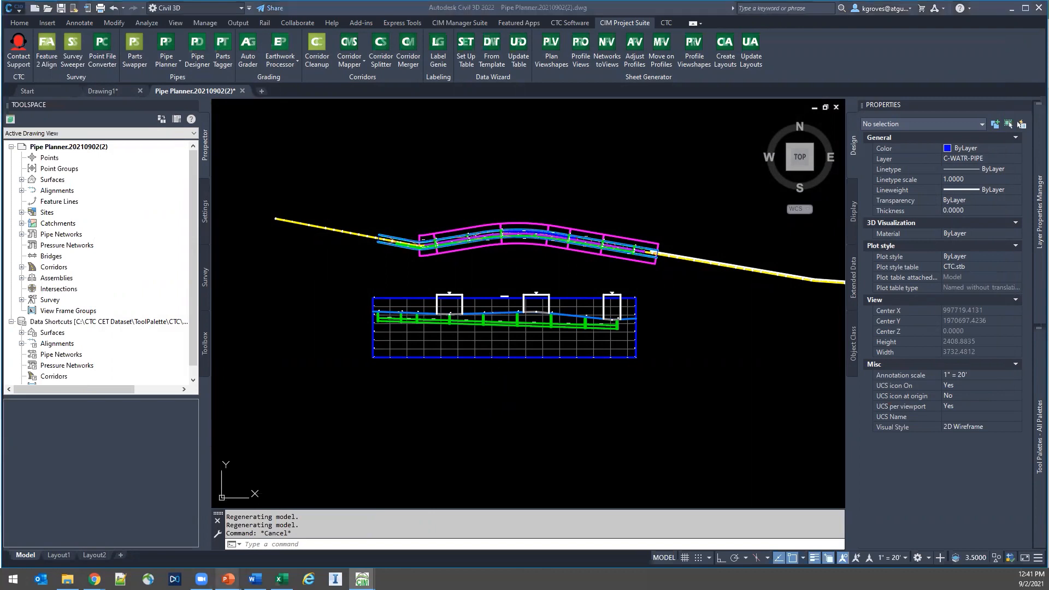
left_click(281, 551)
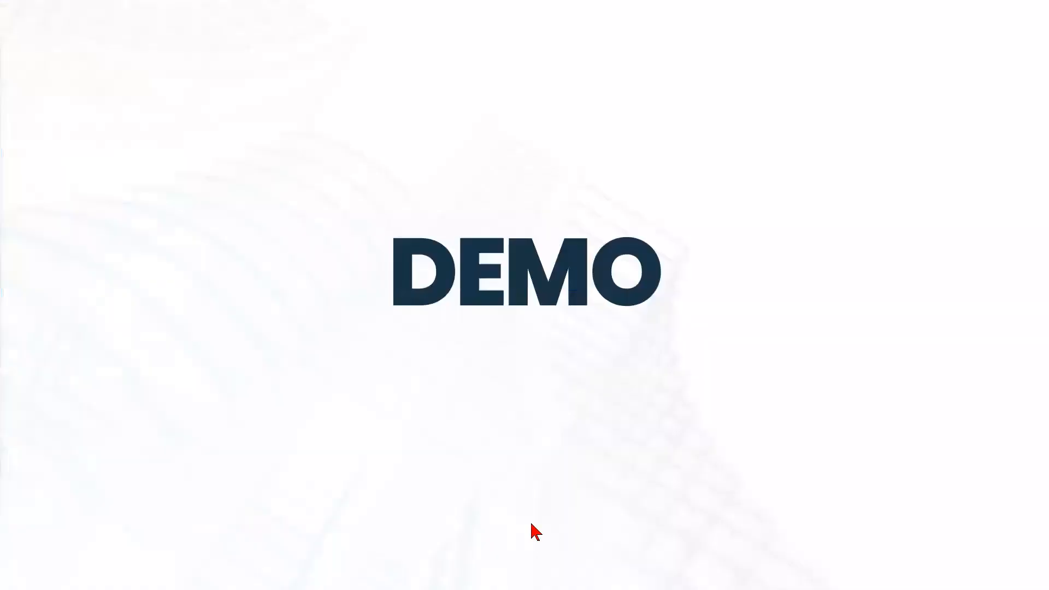
left_click(745, 455)
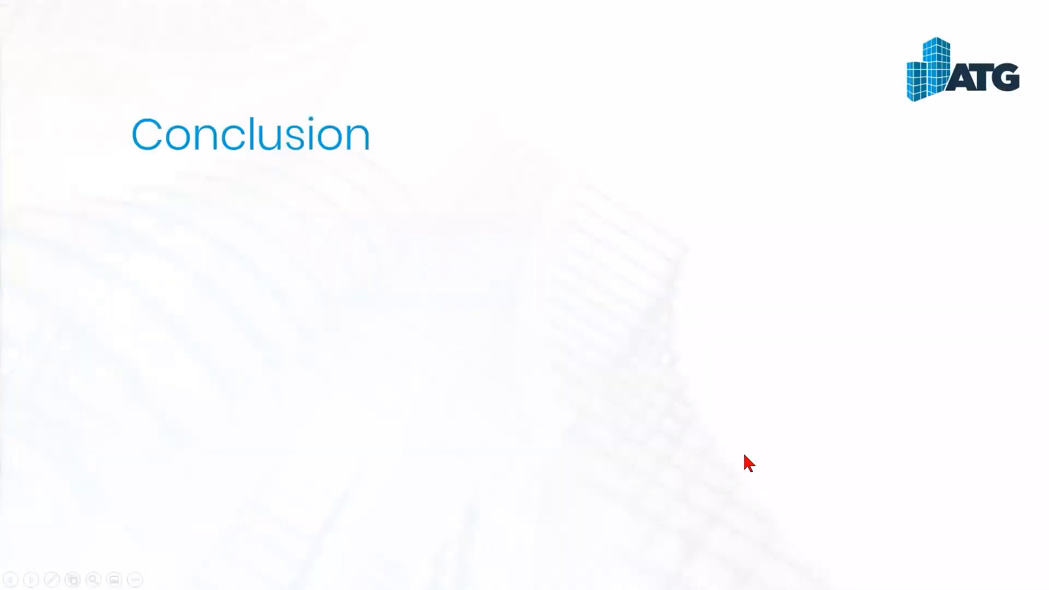
left_click(745, 455)
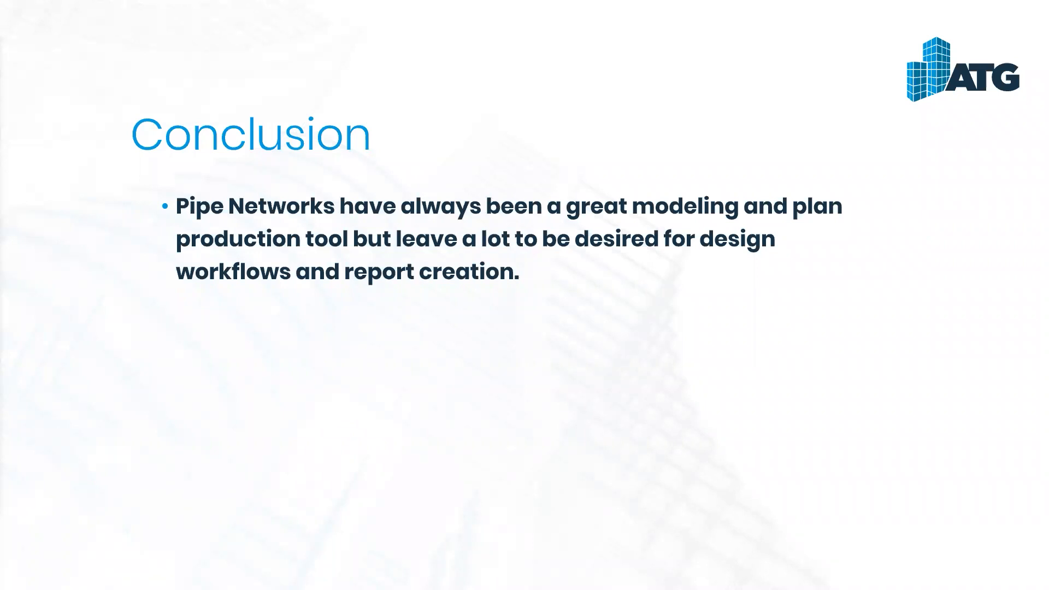
key("Right")
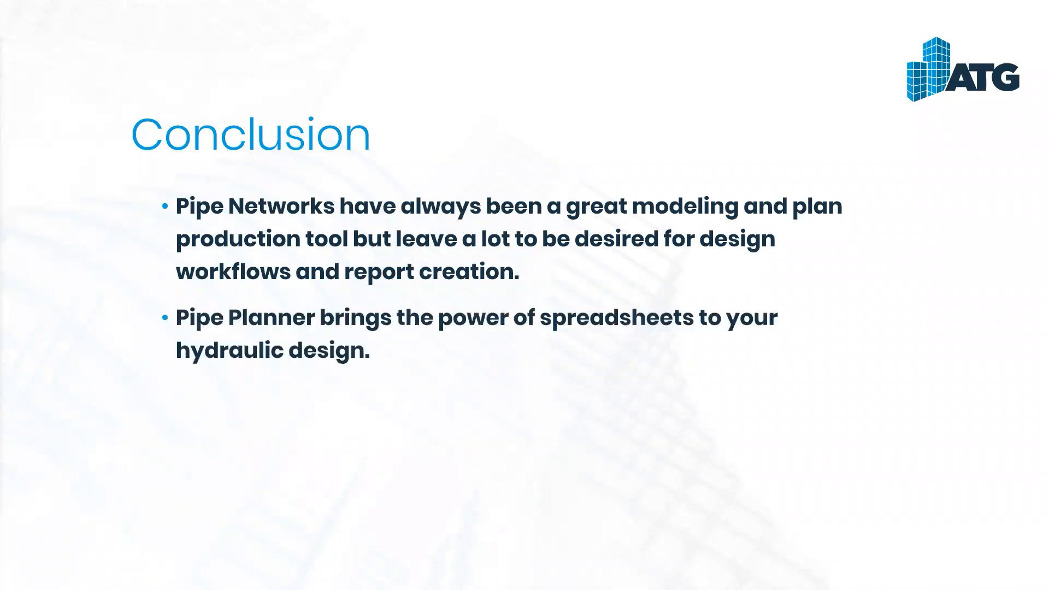
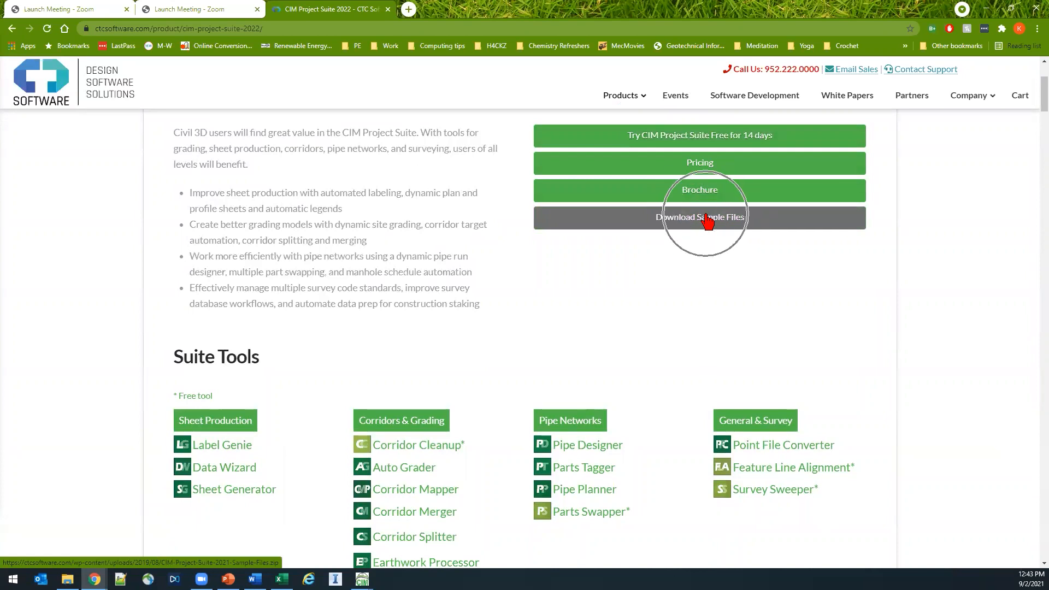
Look through the suite tools and the Label Genie section on the CIM Project Suite 2022 product page, and put the browser away.
scroll(299, 348, "down", 9)
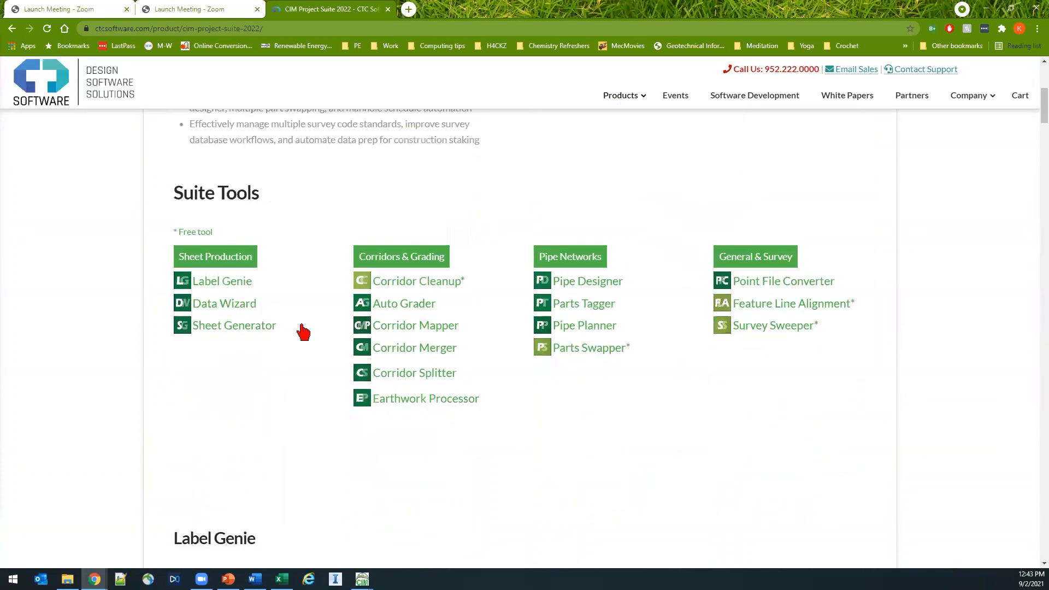
scroll(574, 374, "down", 2)
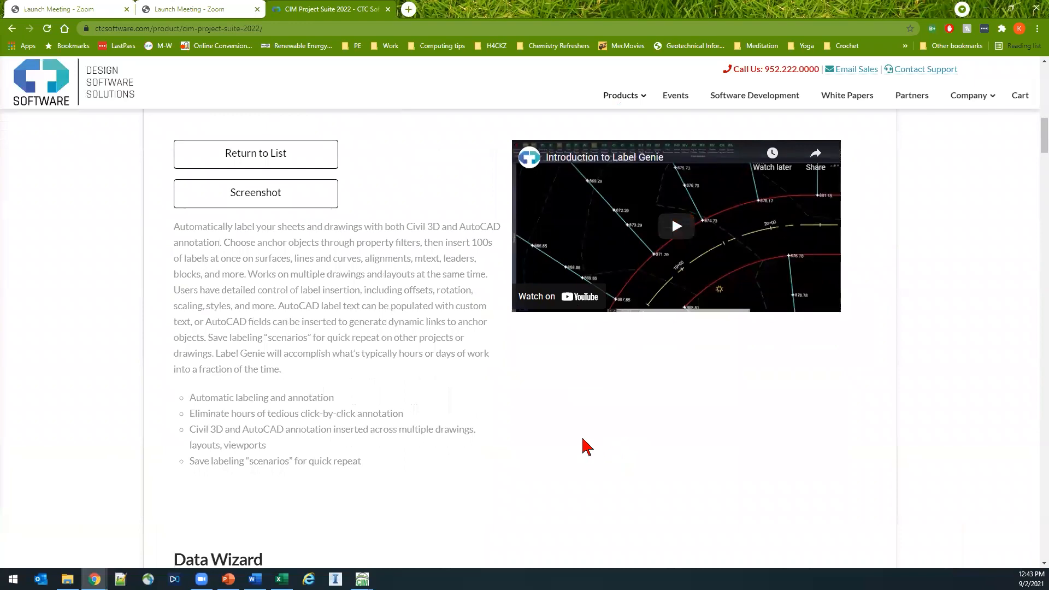
scroll(452, 445, "up", 8)
scroll(449, 444, "up", 6)
left_click(985, 8)
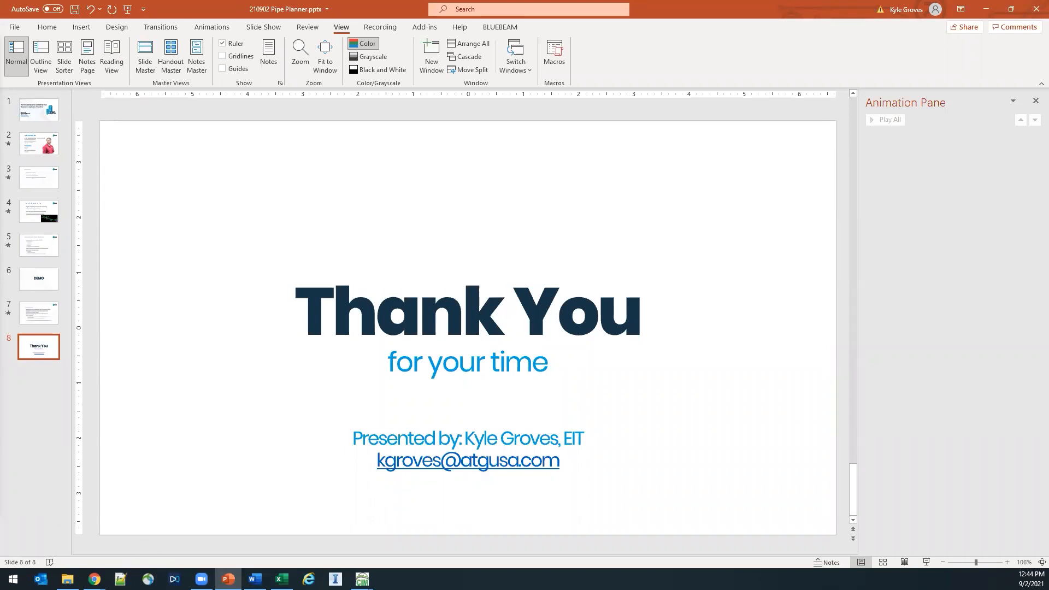
Switch to Chrome, go to YouTube, search for "atg usa" and open the ATG USA channel.
mouse_move(95, 579)
left_click(171, 550)
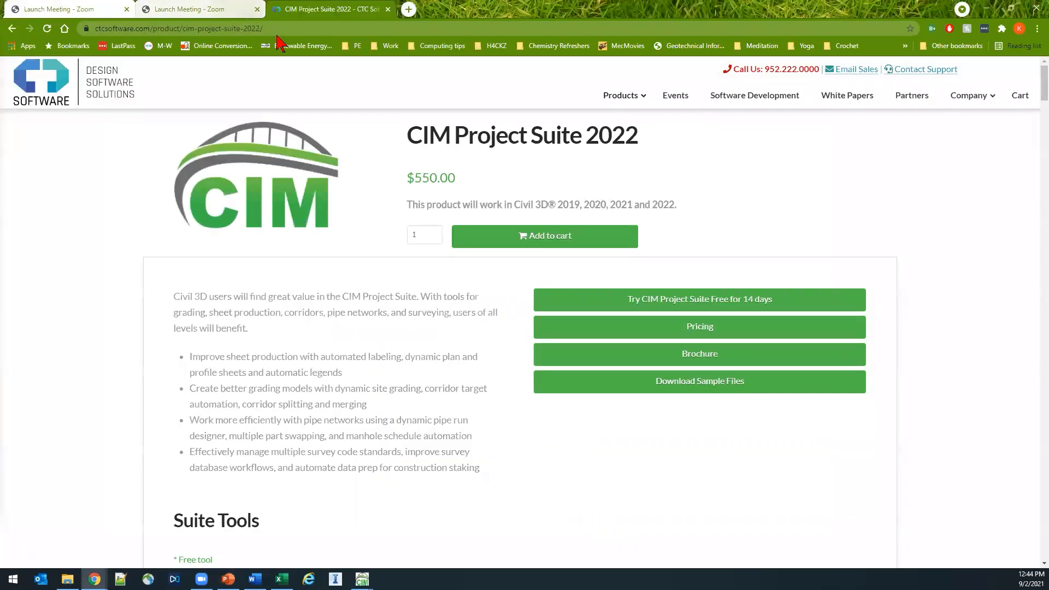
left_click(282, 31)
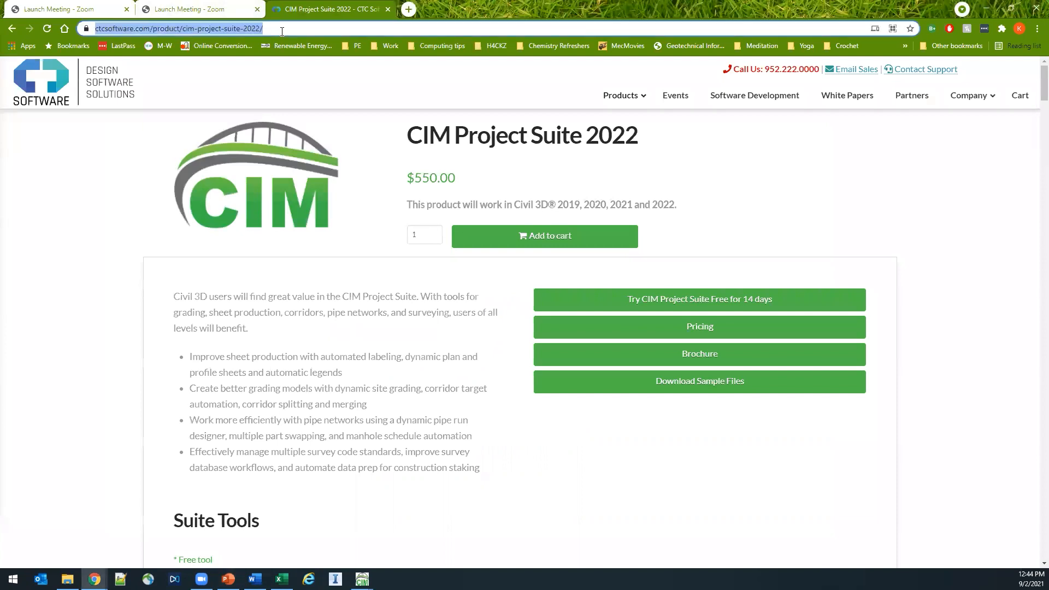
type("youtu")
key("Return")
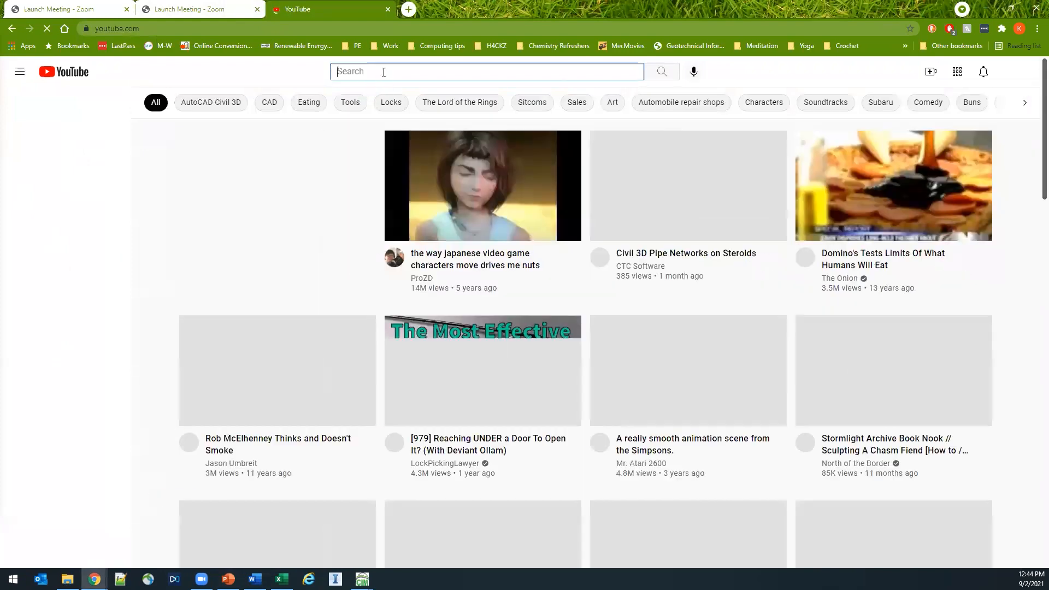
type("atg usa")
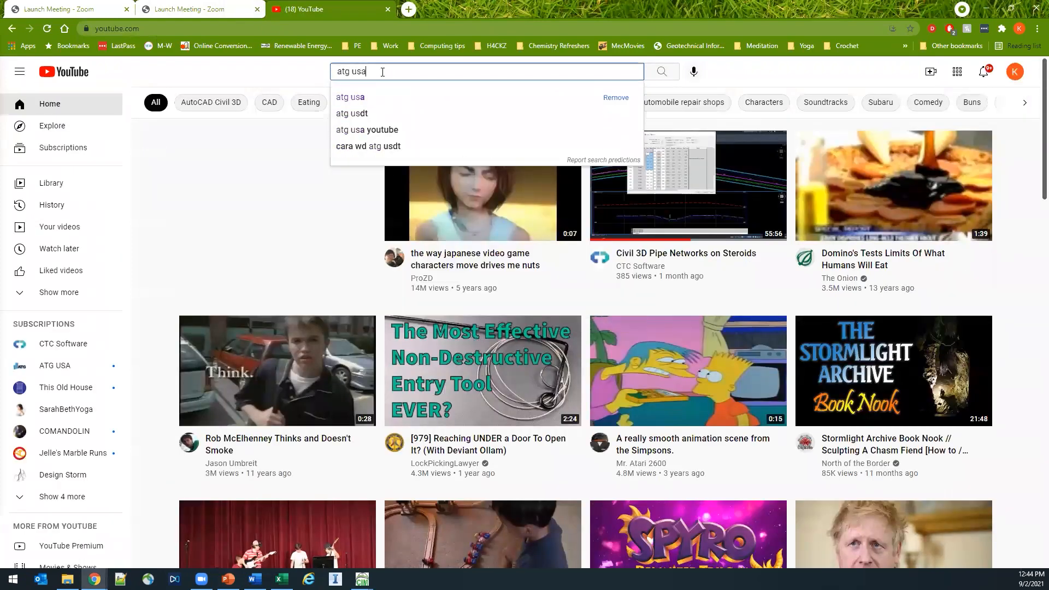
key("Return")
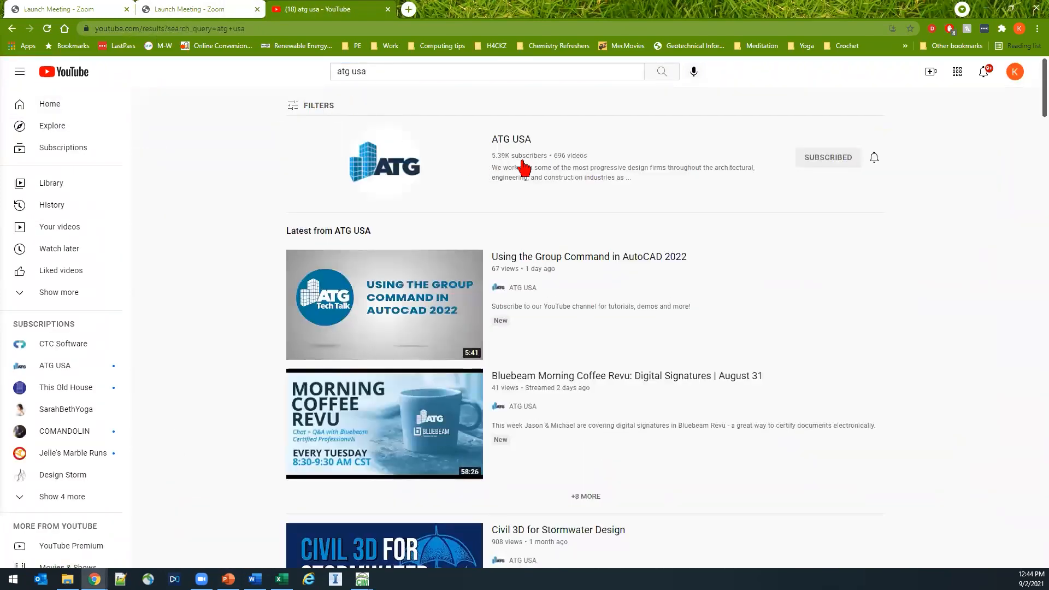
left_click(394, 175)
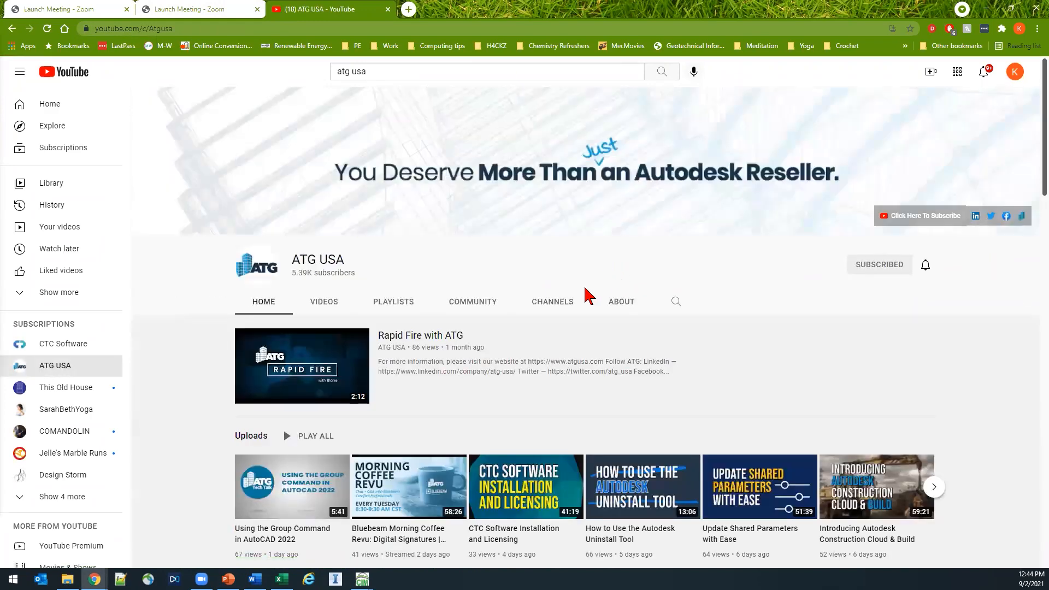
Open the ATG USA channel's full Civil 3D playlist, pause and dismiss its video, and browse to the last entries.
scroll(585, 295, "down", 4)
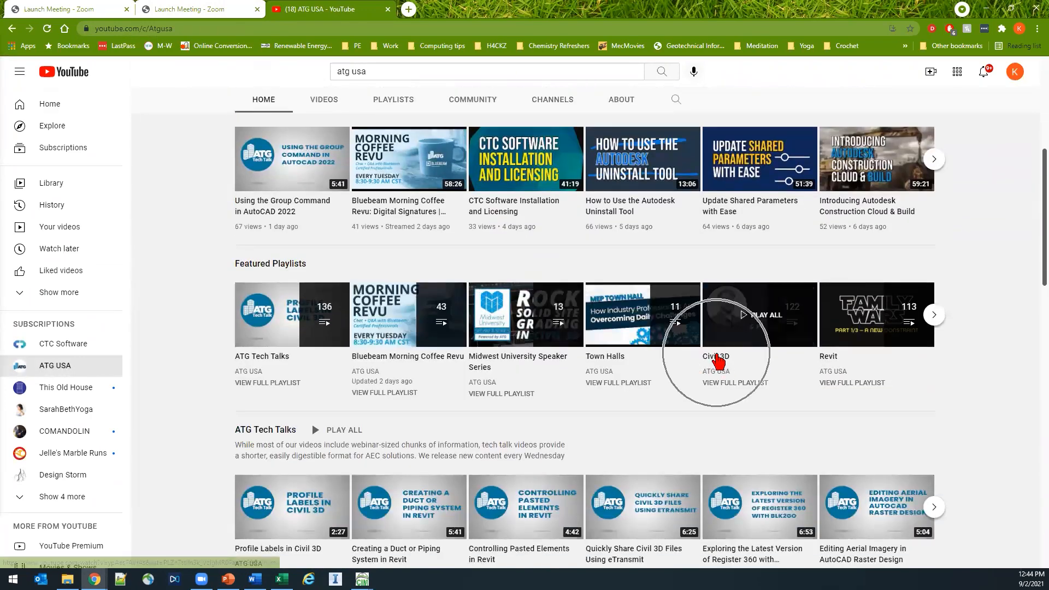
left_click(717, 360)
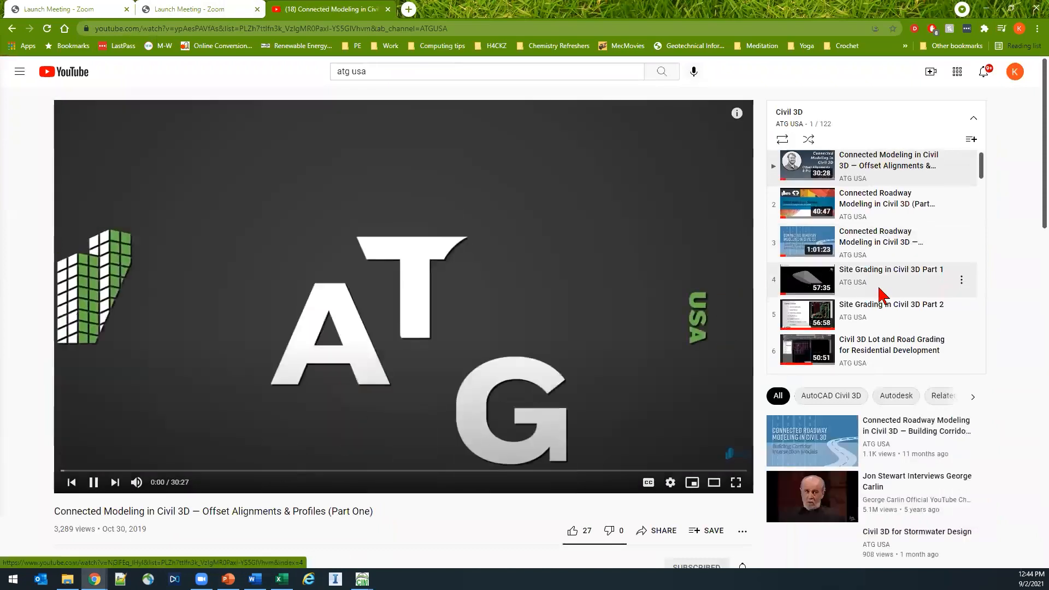
scroll(877, 297, "down", 4)
left_click(362, 355)
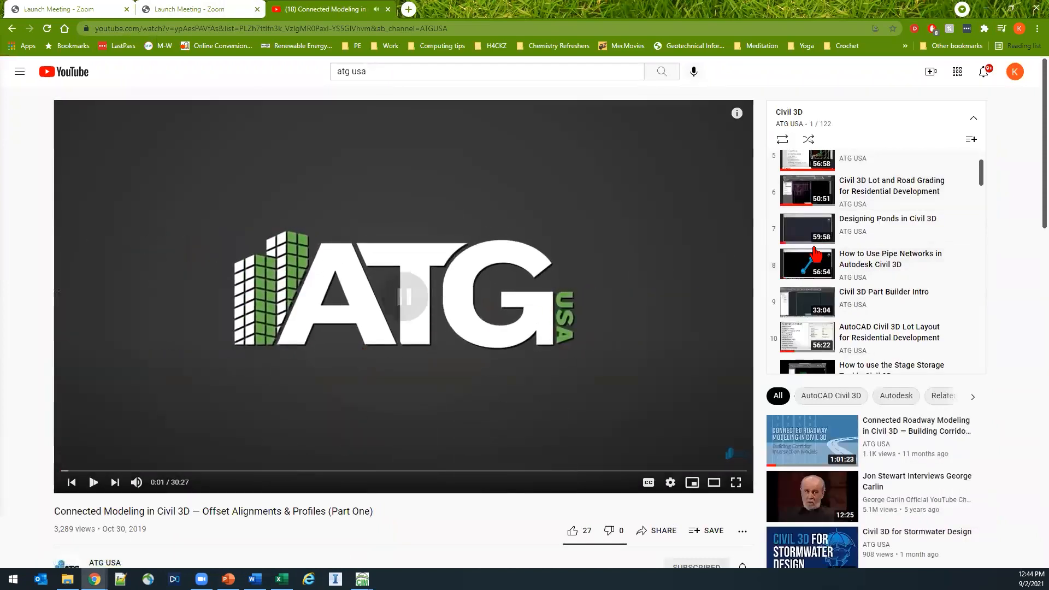
left_click(792, 115)
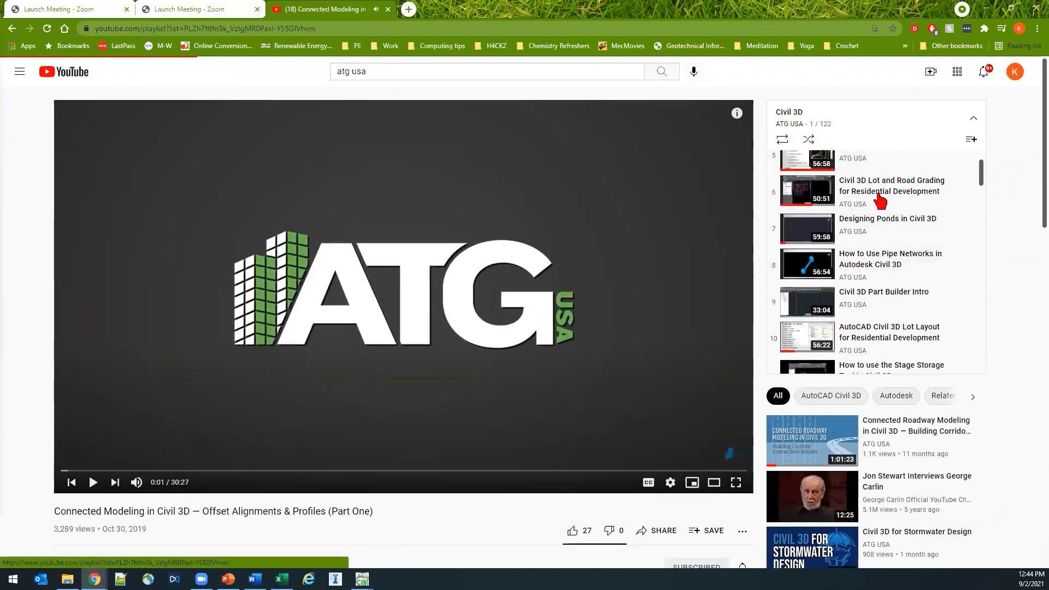
scroll(878, 164, "down", 20)
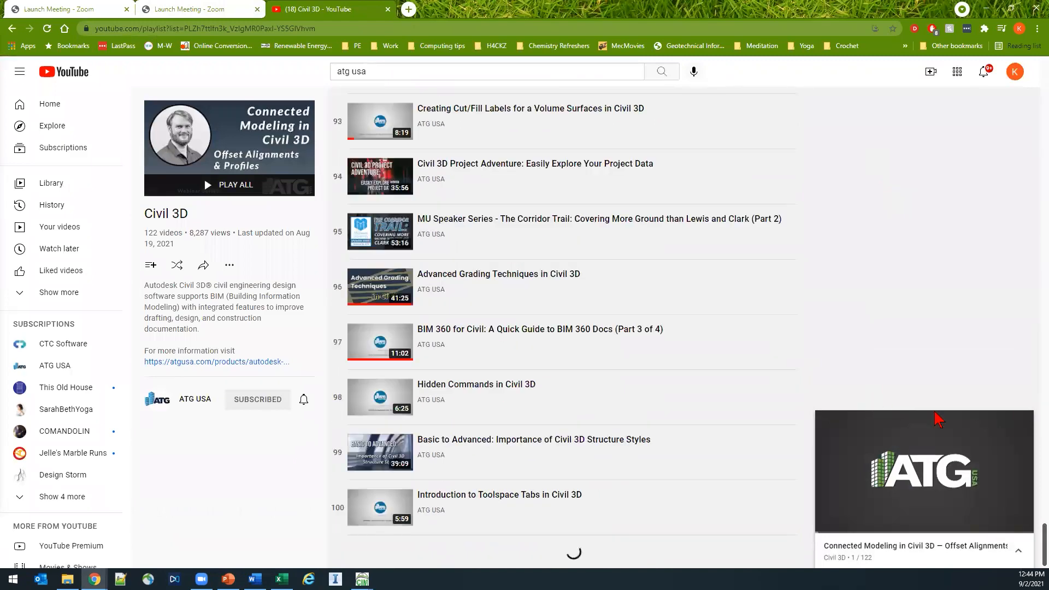
left_click(1019, 426)
scroll(808, 233, "down", 15)
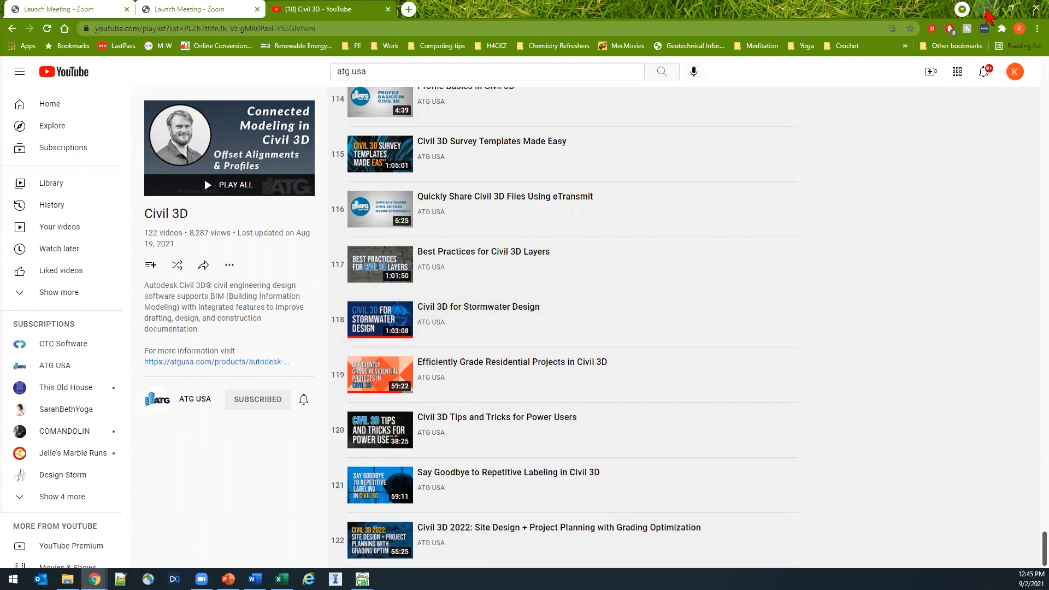
Switch back to Civil 3D and open the Storm Sewer pipe network parts list for editing from the drawing settings.
left_click(986, 9)
mouse_move(362, 579)
left_click(417, 526)
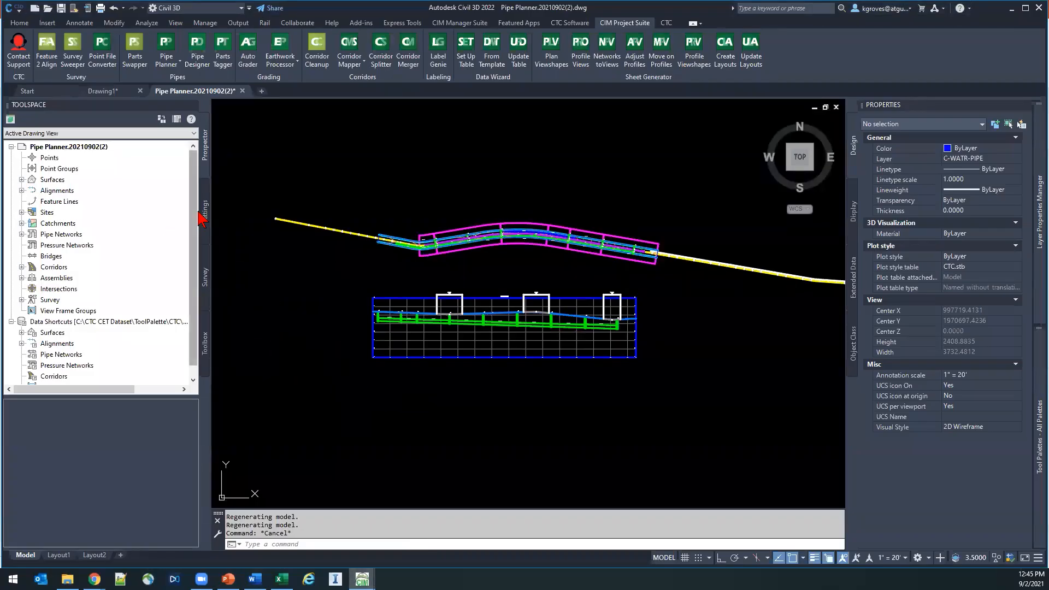
left_click(204, 212)
scroll(32, 307, "down", 4)
left_click(57, 332)
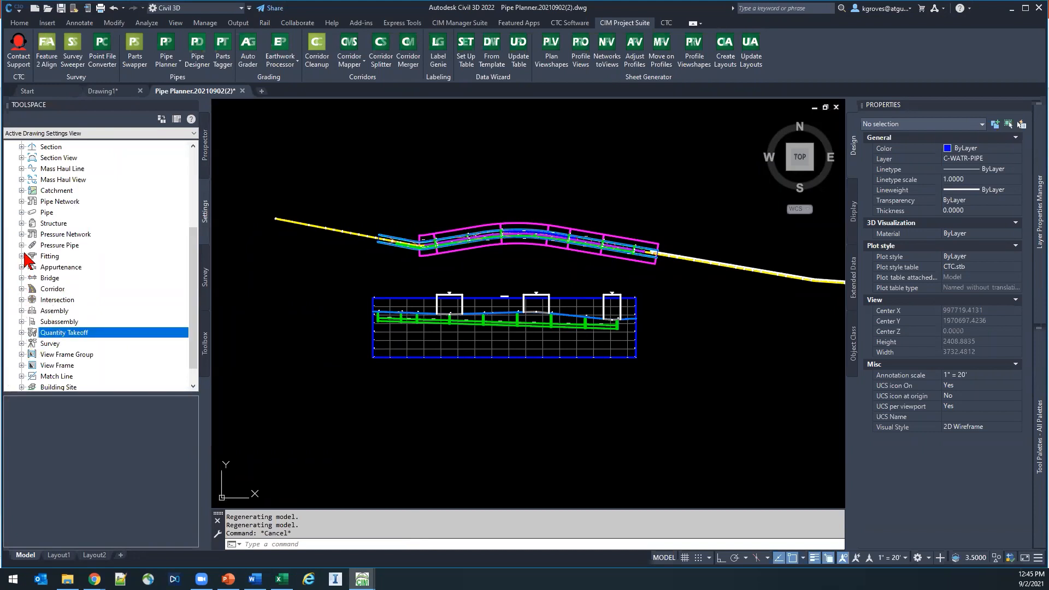
left_click(52, 235)
left_click(54, 201)
left_click(21, 201)
left_click(31, 212)
right_click(75, 246)
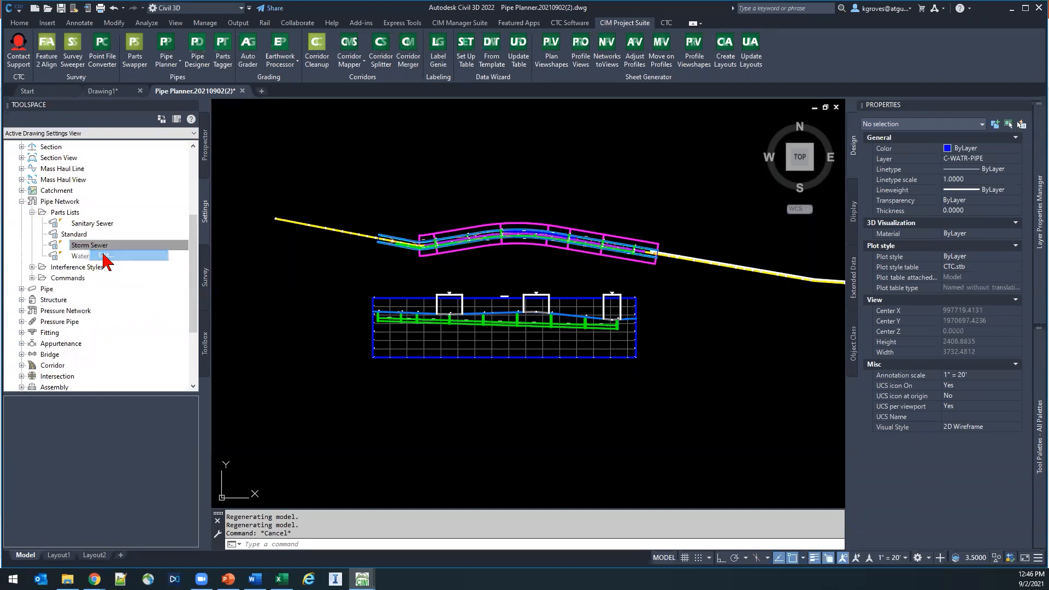
left_click(101, 255)
Enlarge the Storm Sewer parts list and look through the Concrete Pipe family's part sizes and its options for adding or deleting parts.
left_click_drag(265, 163, 501, 65)
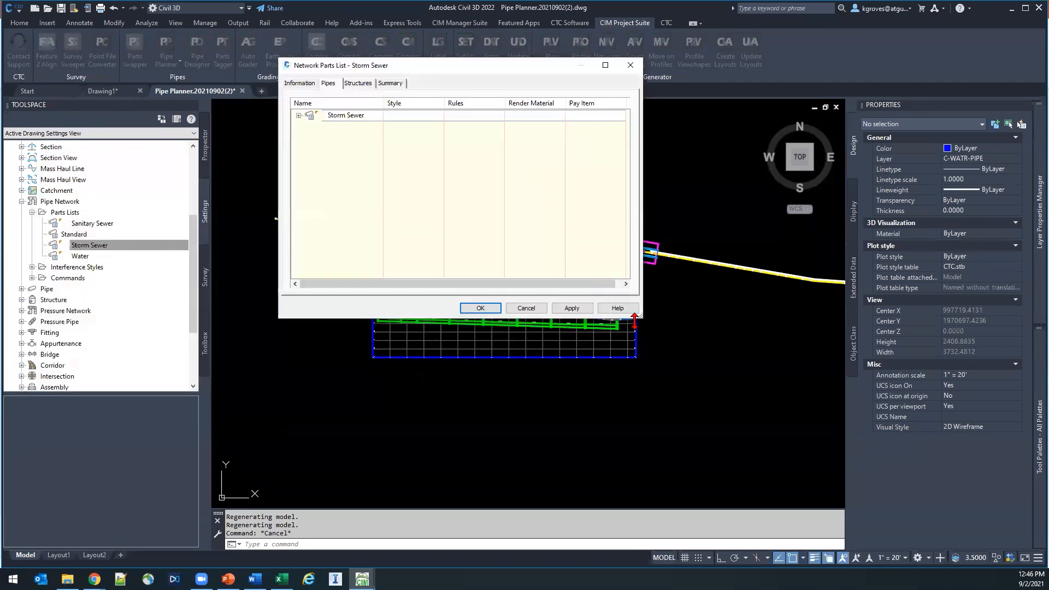
left_click_drag(640, 319, 814, 491)
left_click(299, 115)
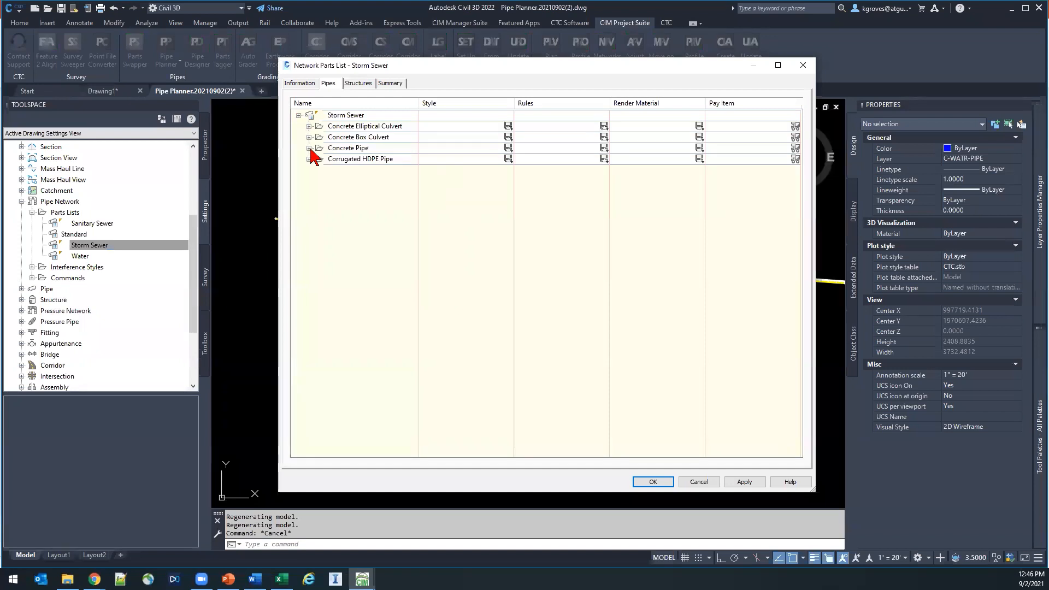
left_click(309, 148)
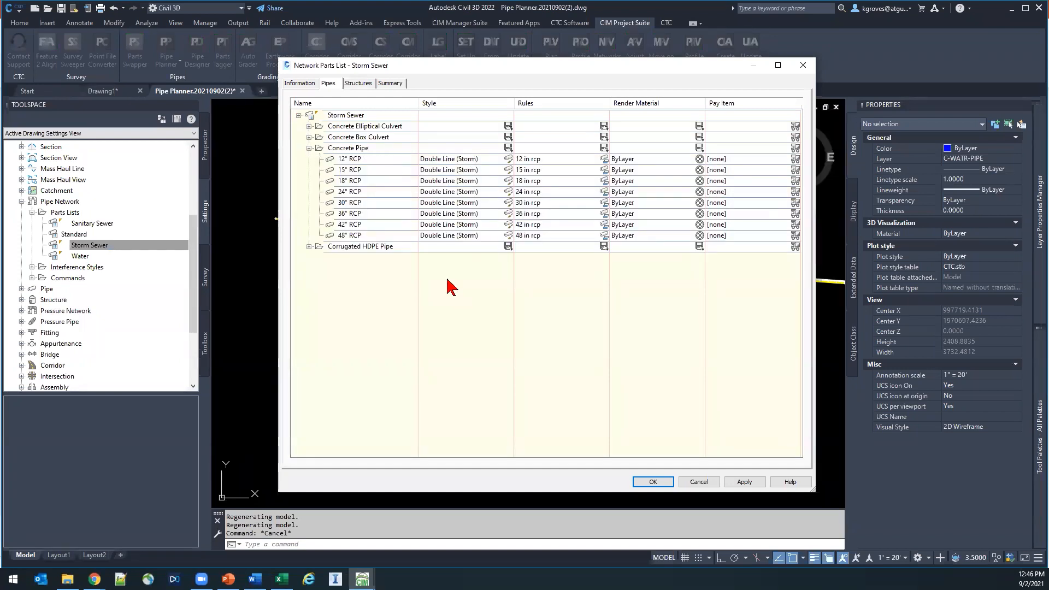
left_click(375, 151)
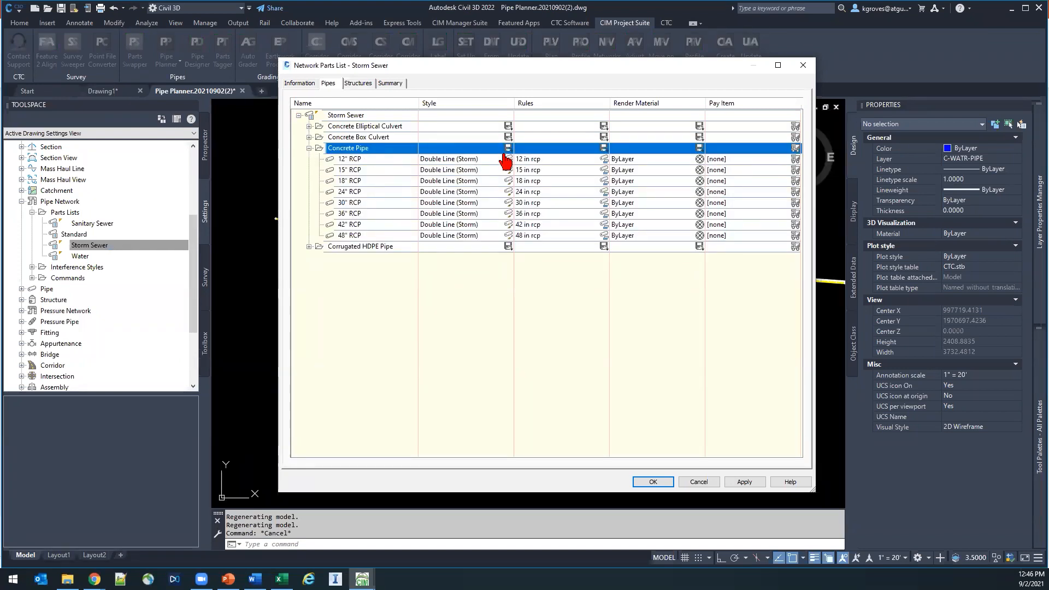
right_click(360, 148)
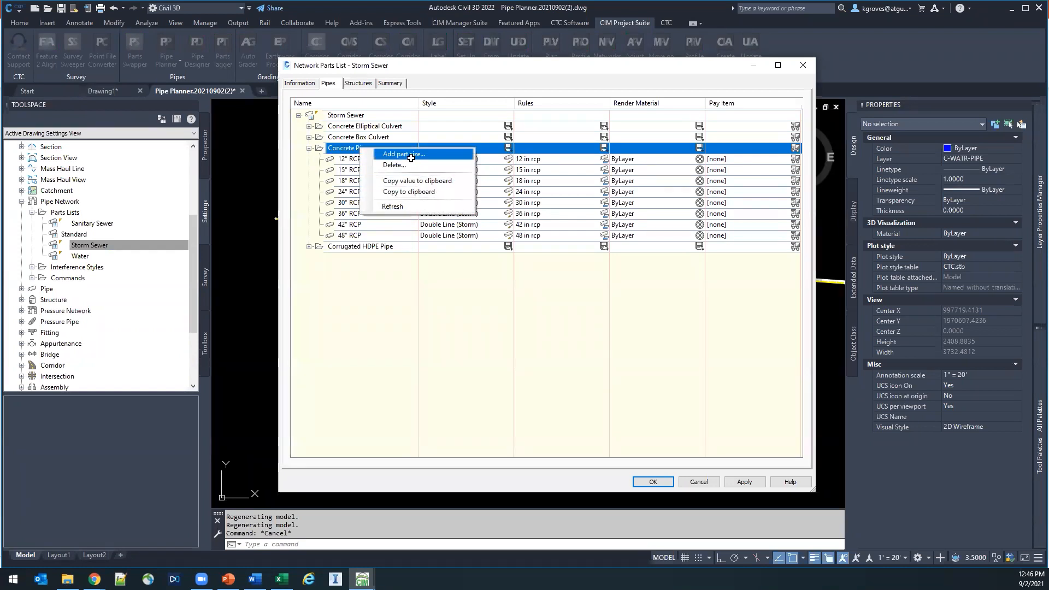
left_click(377, 310)
Rename the first two Concrete Pipe sizes as 12" RCP EX and 15" RCP EX.
left_click(378, 161)
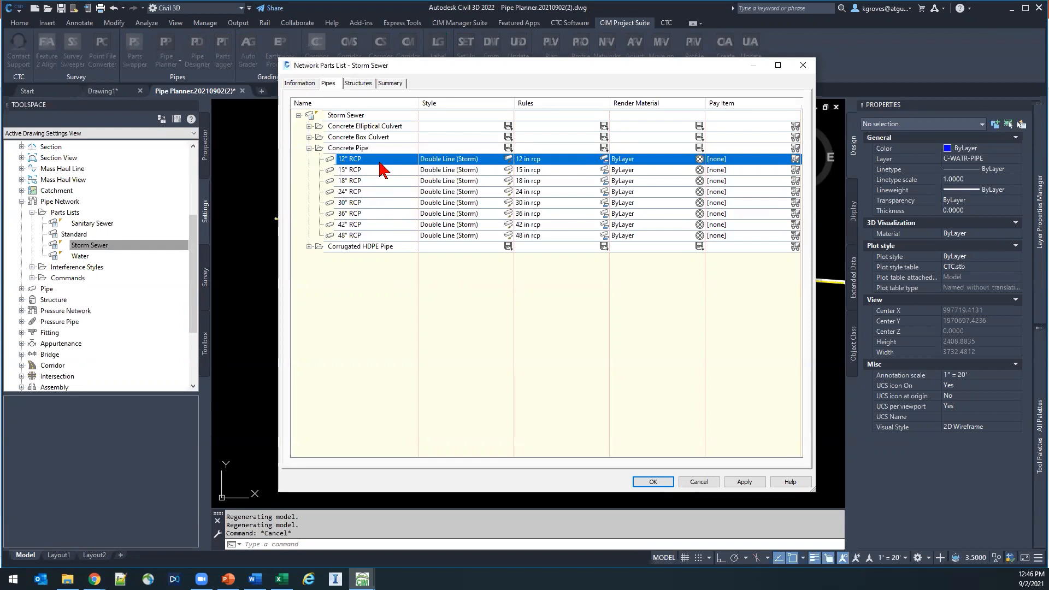
left_click(375, 162)
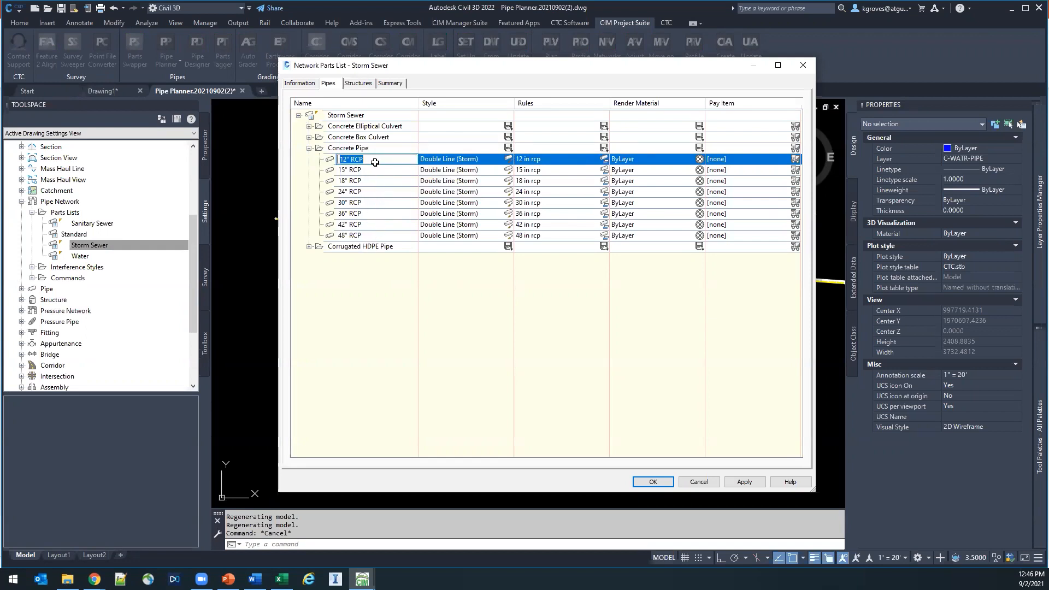
left_click(376, 162)
type("EX")
left_click(381, 181)
left_click(381, 172)
left_click(381, 170)
type("WE")
key("BackSpace")
key("BackSpace")
type("EX")
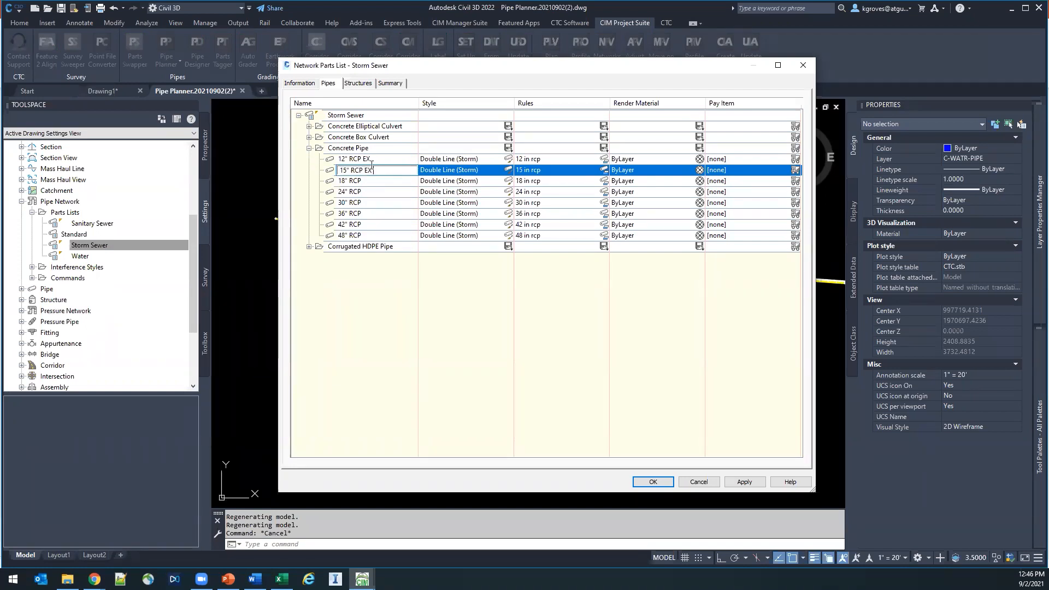
left_click(372, 336)
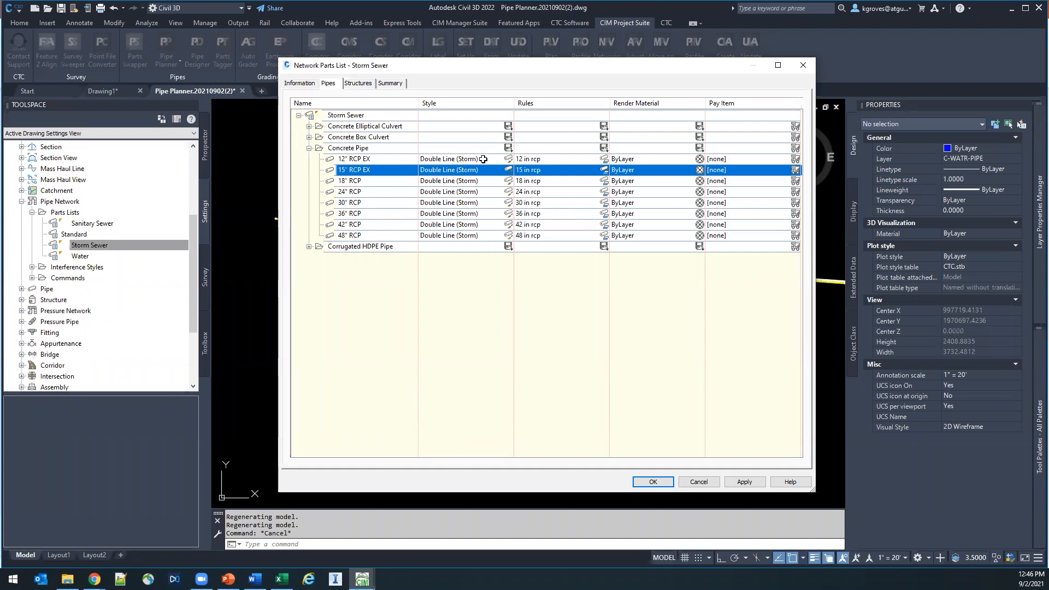
Assign the Single Line (Sanitary) pipe style to both the 12" RCP EX and 15" RCP EX parts.
left_click(506, 160)
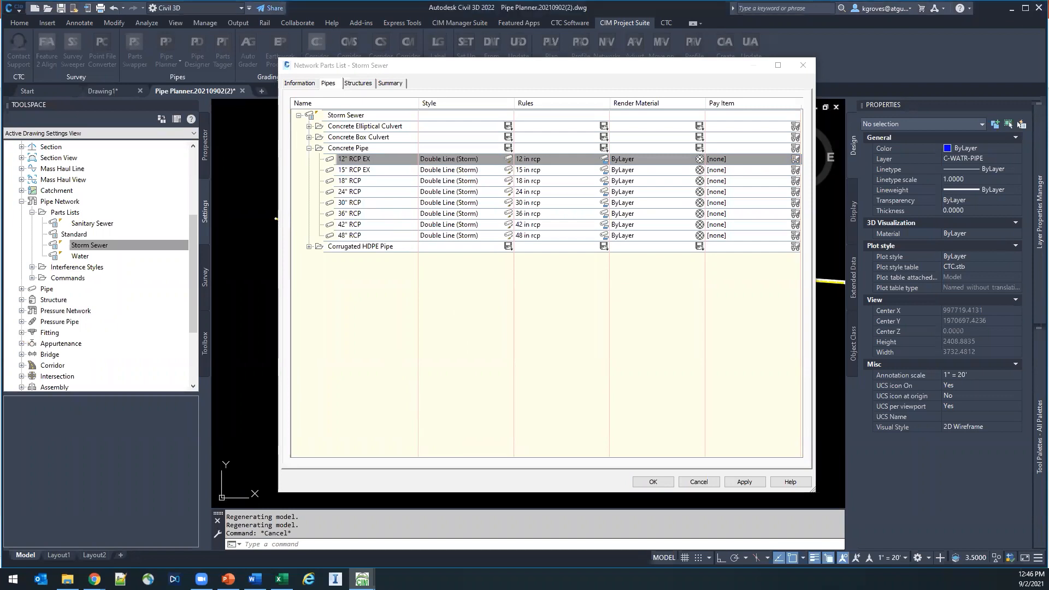
left_click(542, 207)
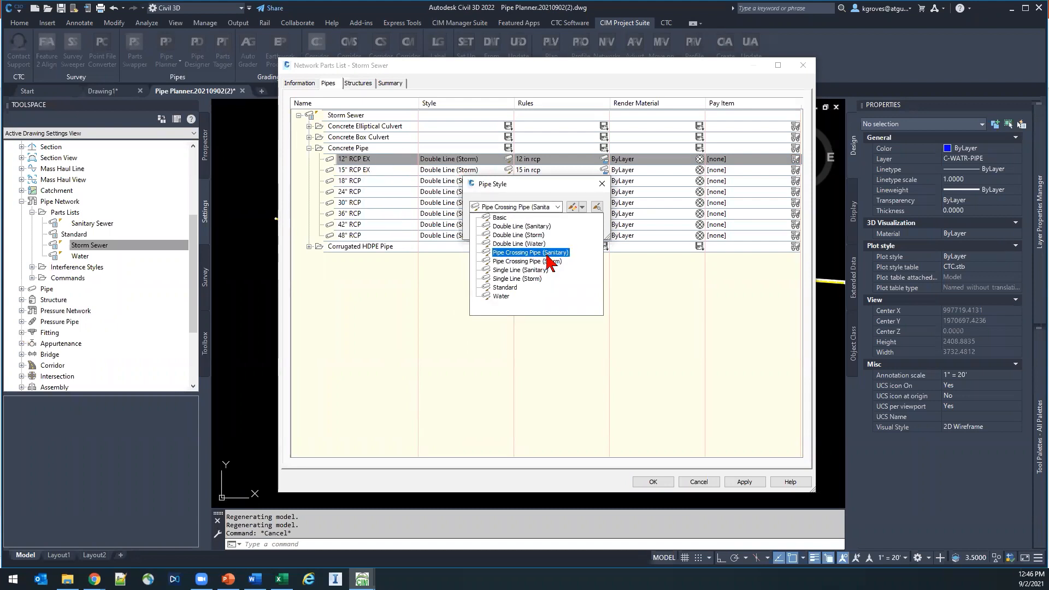
left_click(539, 270)
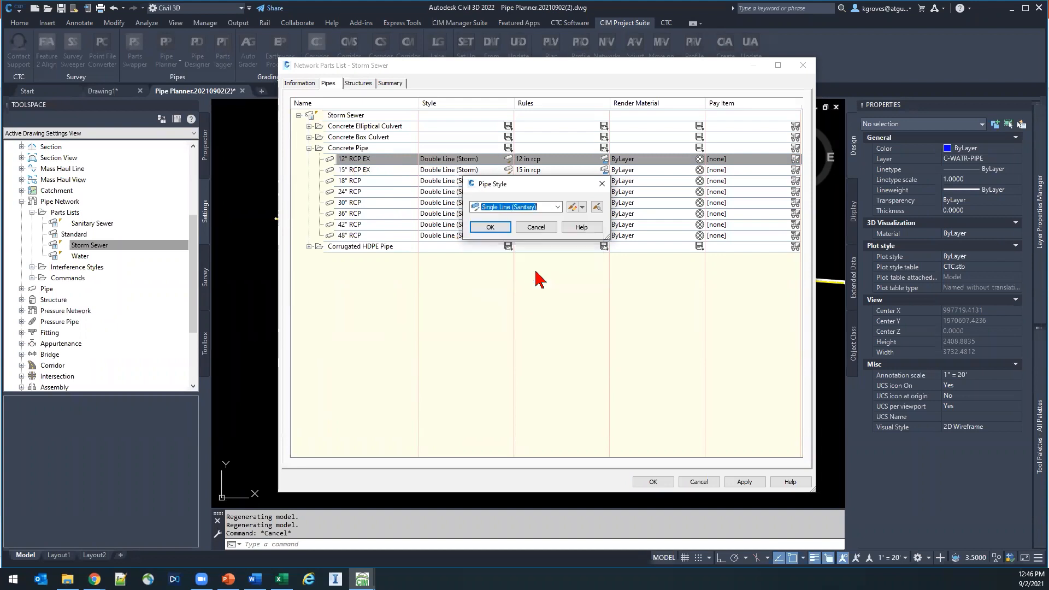
left_click(489, 228)
double_click(481, 170)
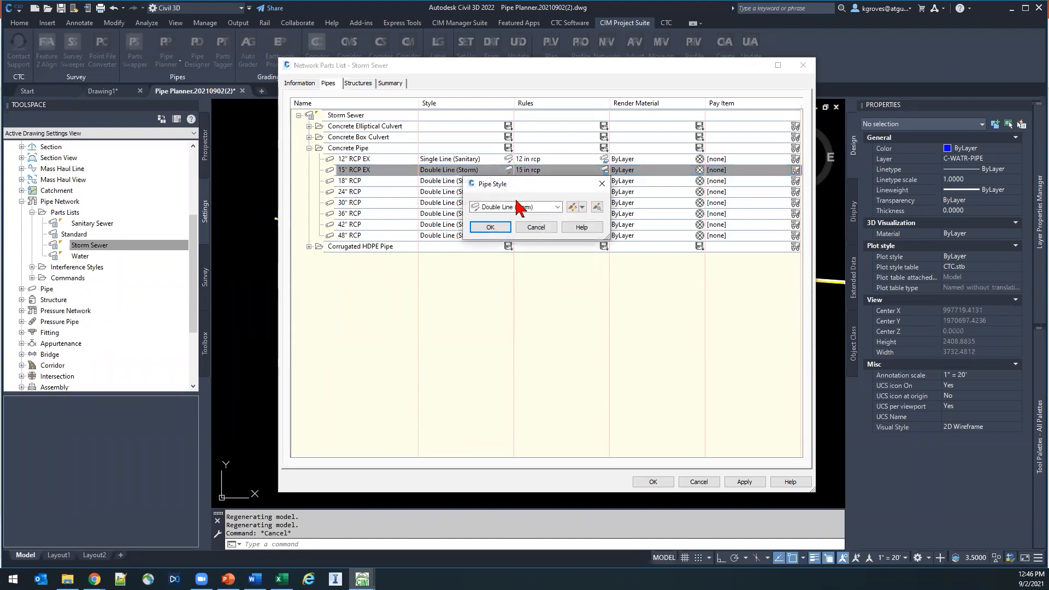
left_click(515, 207)
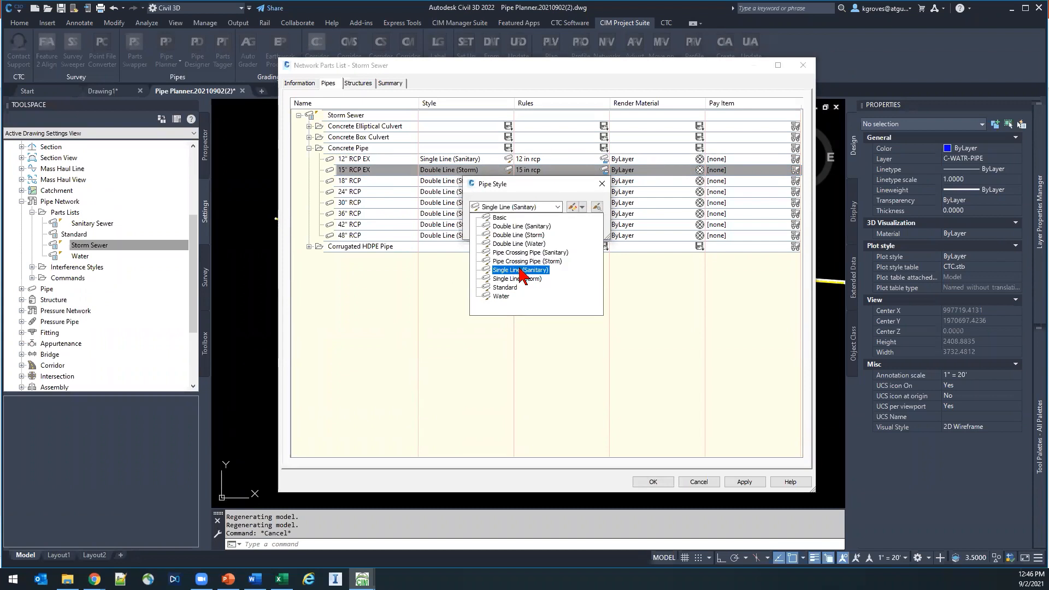
left_click(516, 270)
left_click(494, 227)
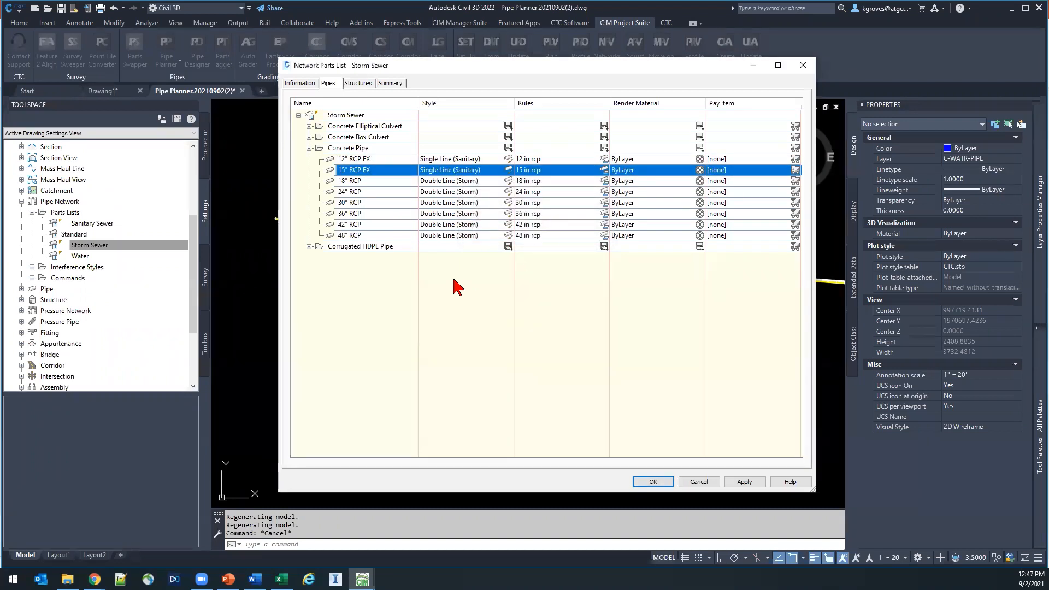
Examine the plan display layers of the 15" RCP EX part's pipe style, cancel out, and close the parts list without saving.
left_click(508, 169)
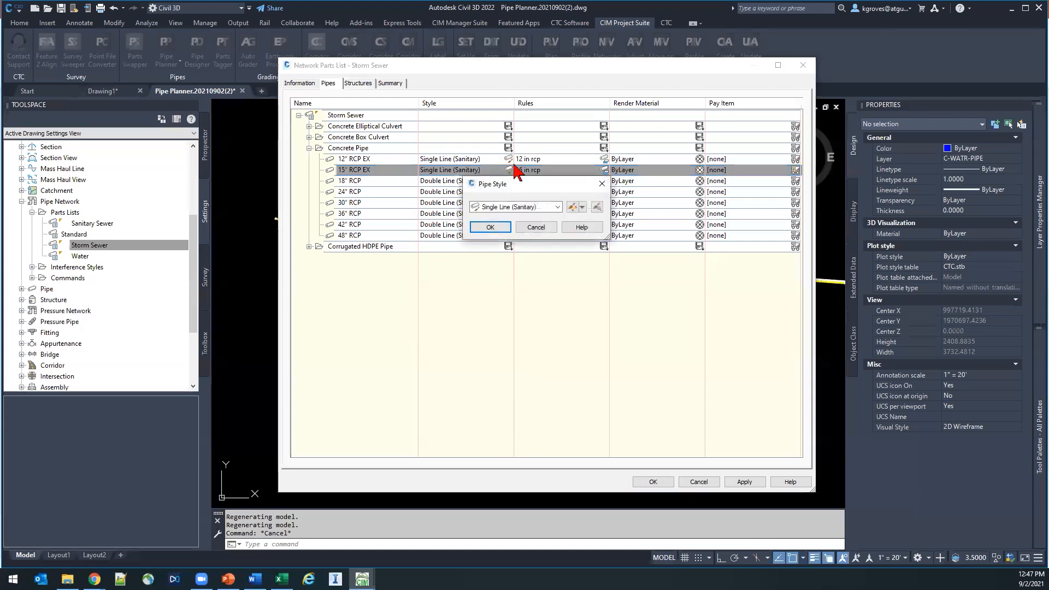
left_click(572, 206)
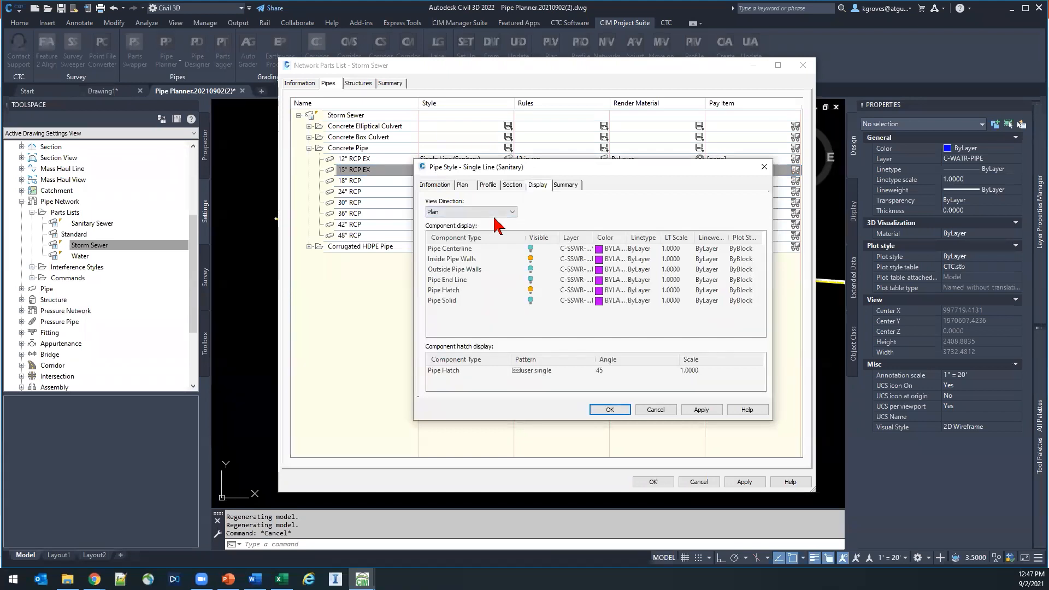
left_click_drag(593, 234, 628, 236)
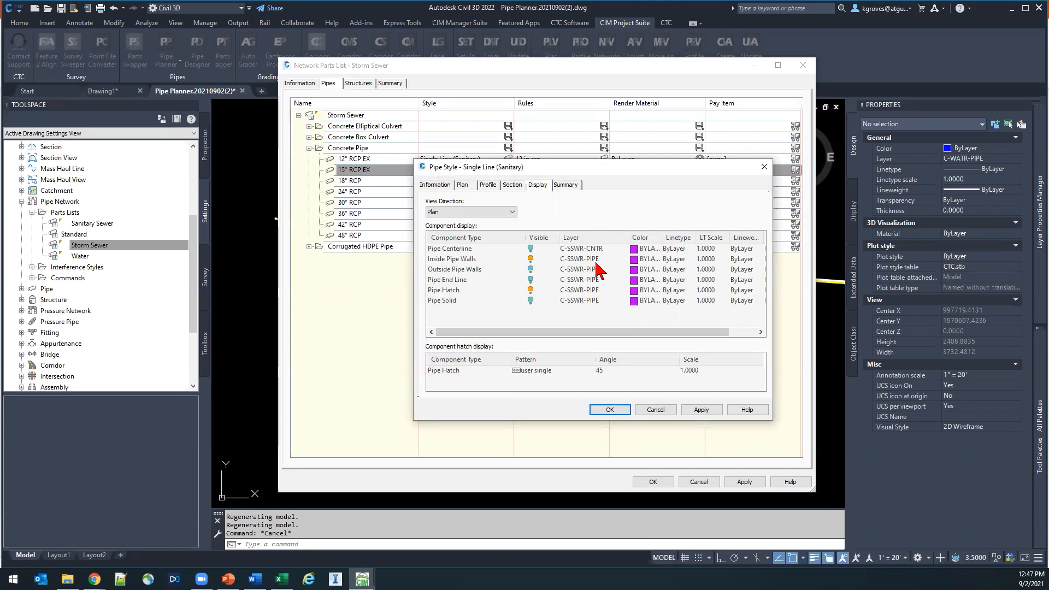
left_click(655, 409)
left_click(543, 228)
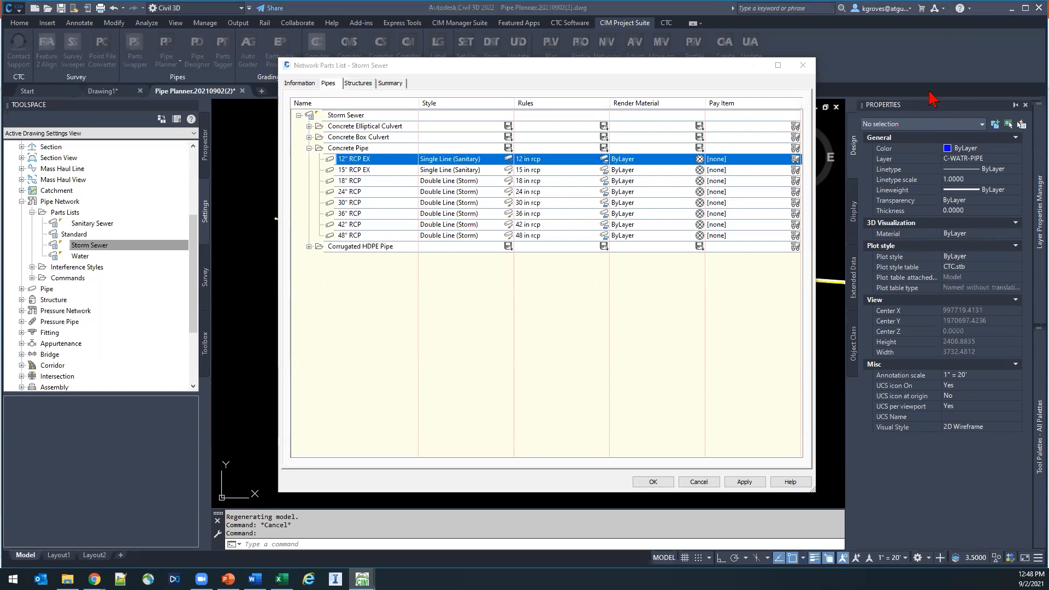
left_click(802, 65)
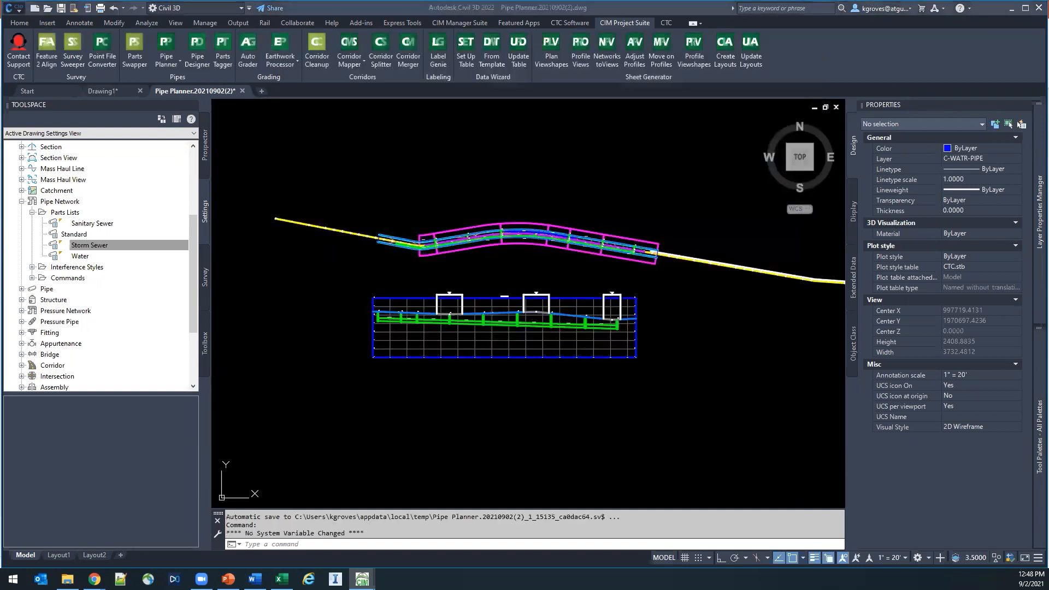